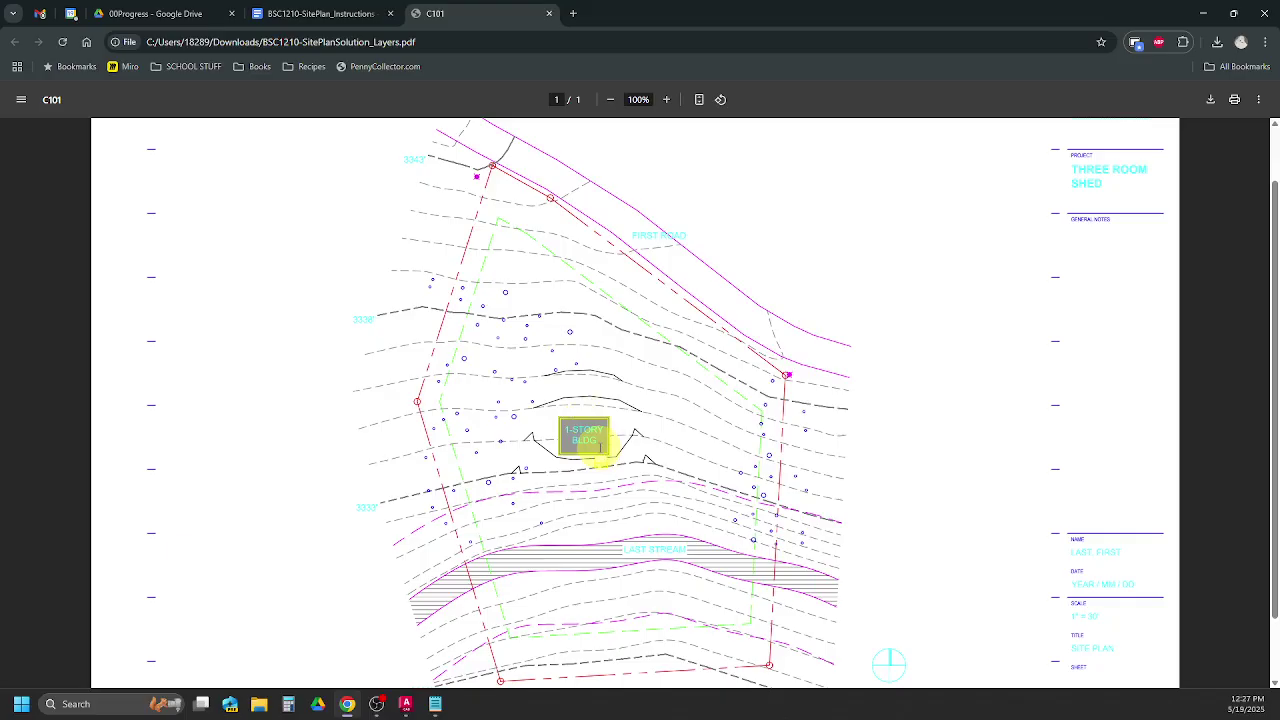
Switch to AutoCAD and create a new drawing from the BSC1210-SitePlanTemplate template in the Downloads folder.
left_click(406, 706)
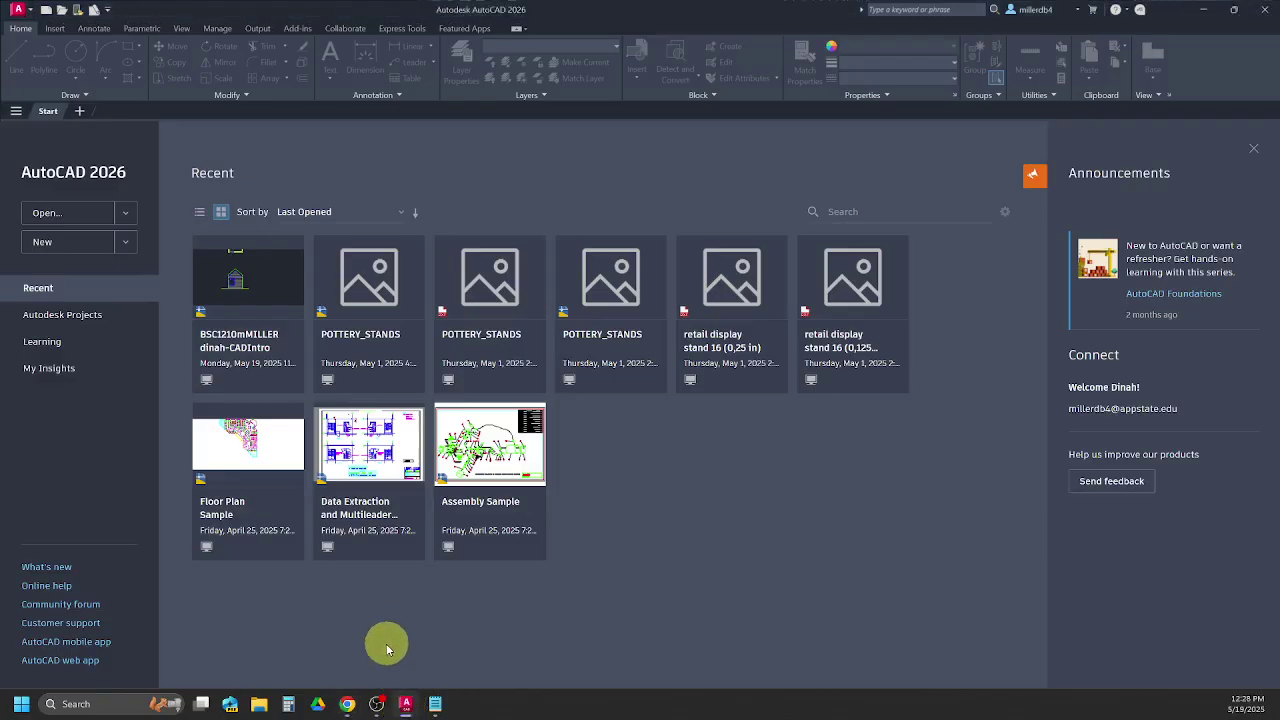
left_click(126, 244)
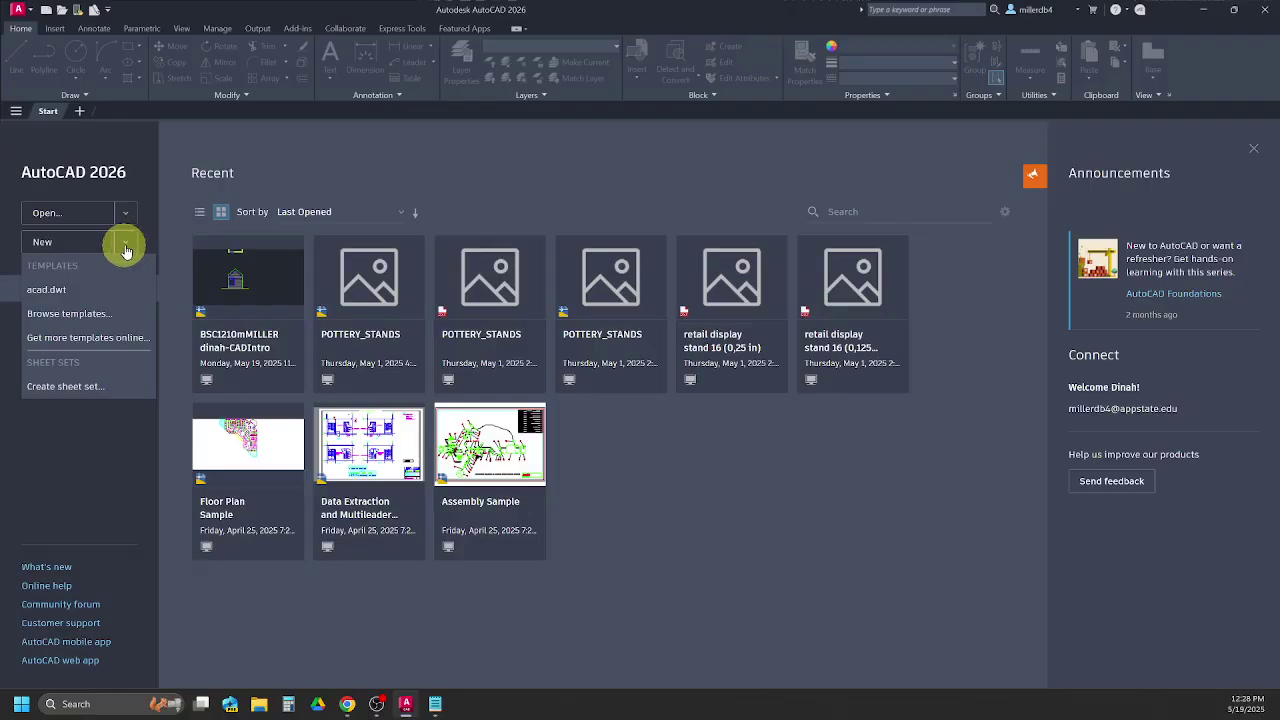
left_click(87, 316)
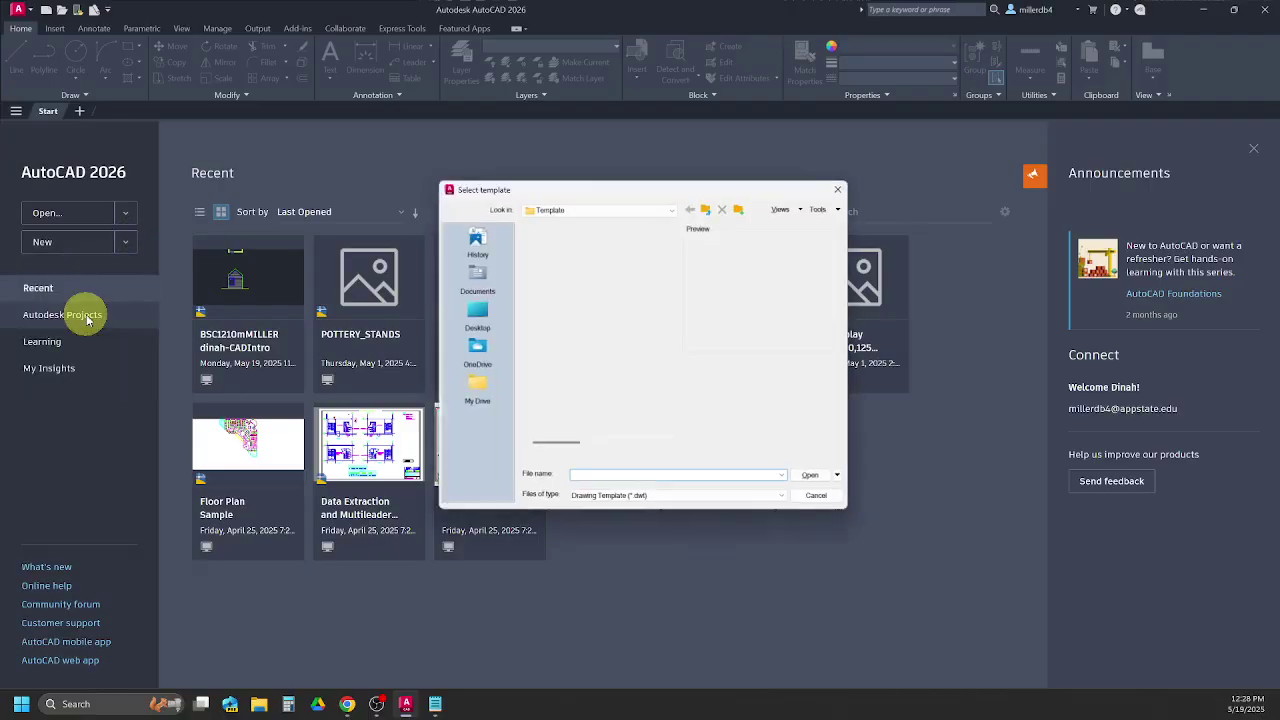
left_click(583, 201)
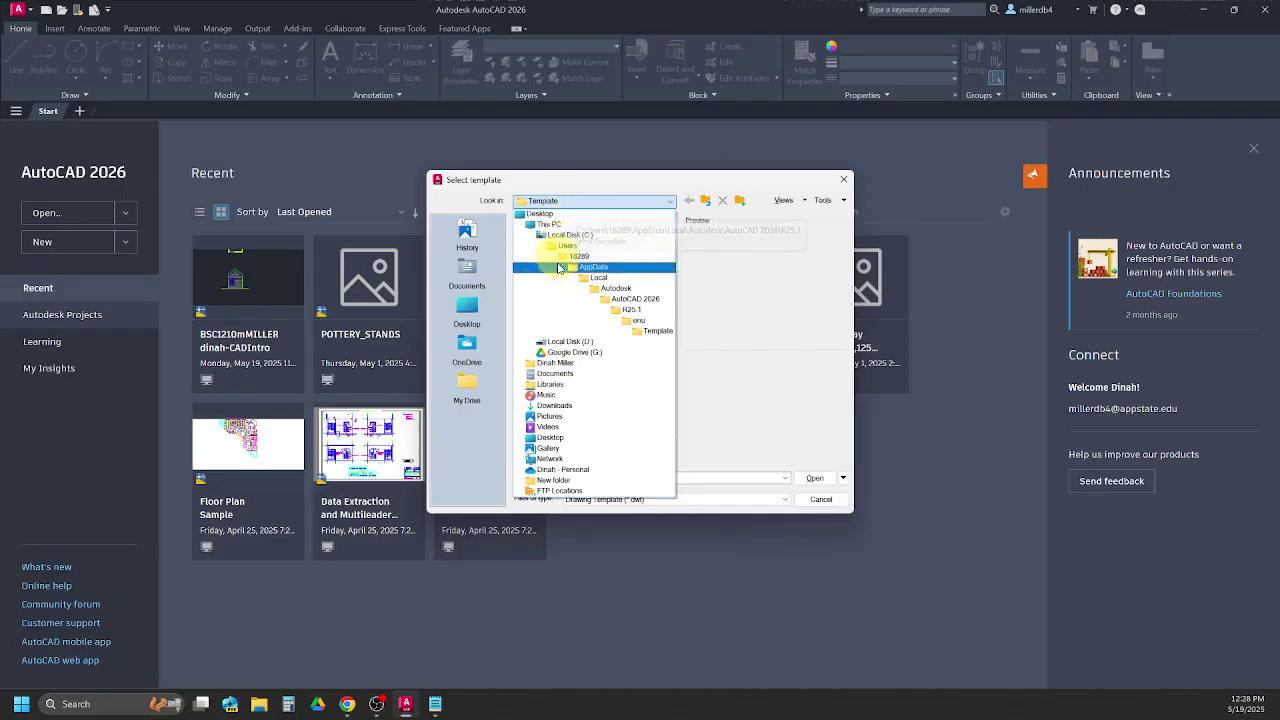
left_click(558, 406)
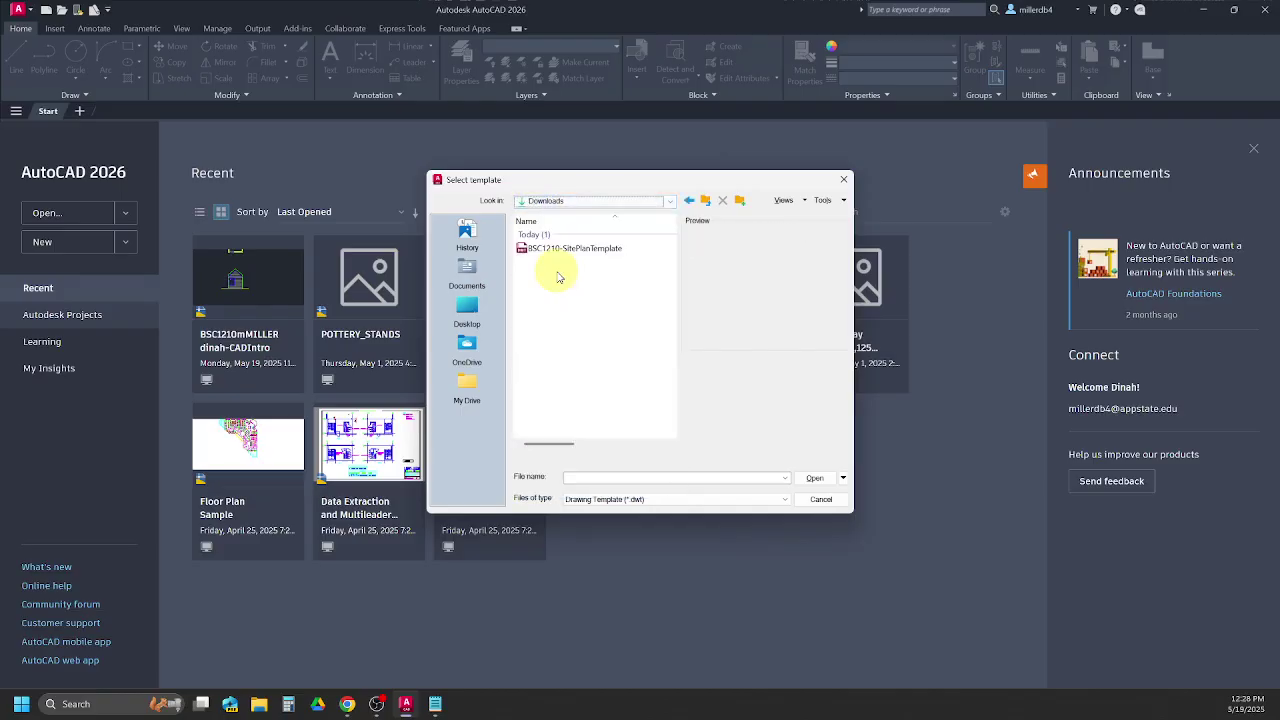
left_click(558, 252)
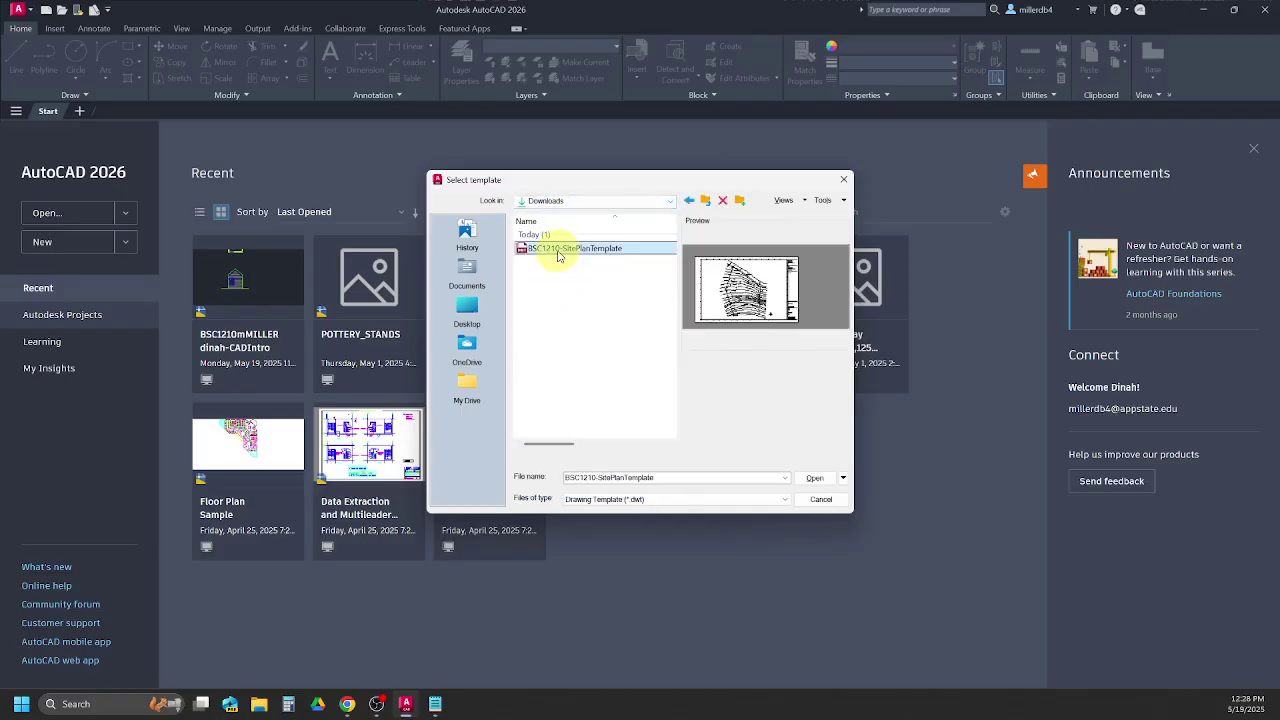
left_click(816, 478)
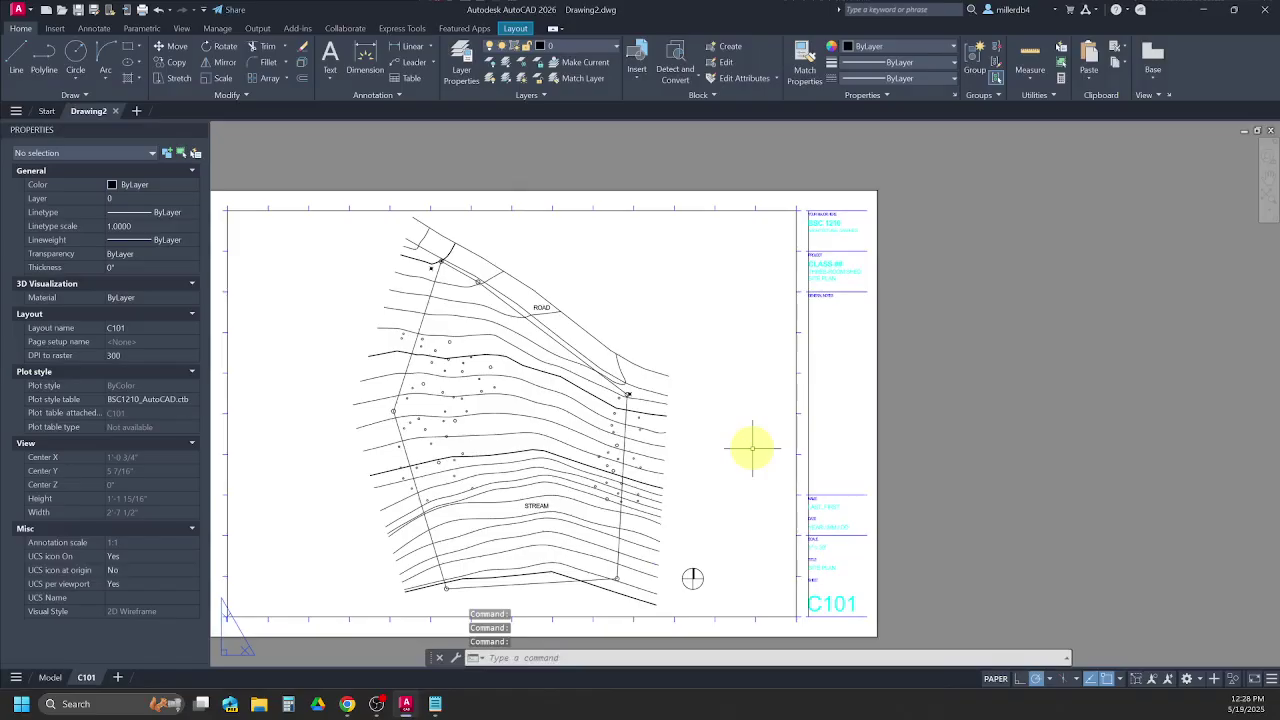
Close the Properties palette, view the site plan in model space and return to the C101 layout.
left_click(200, 131)
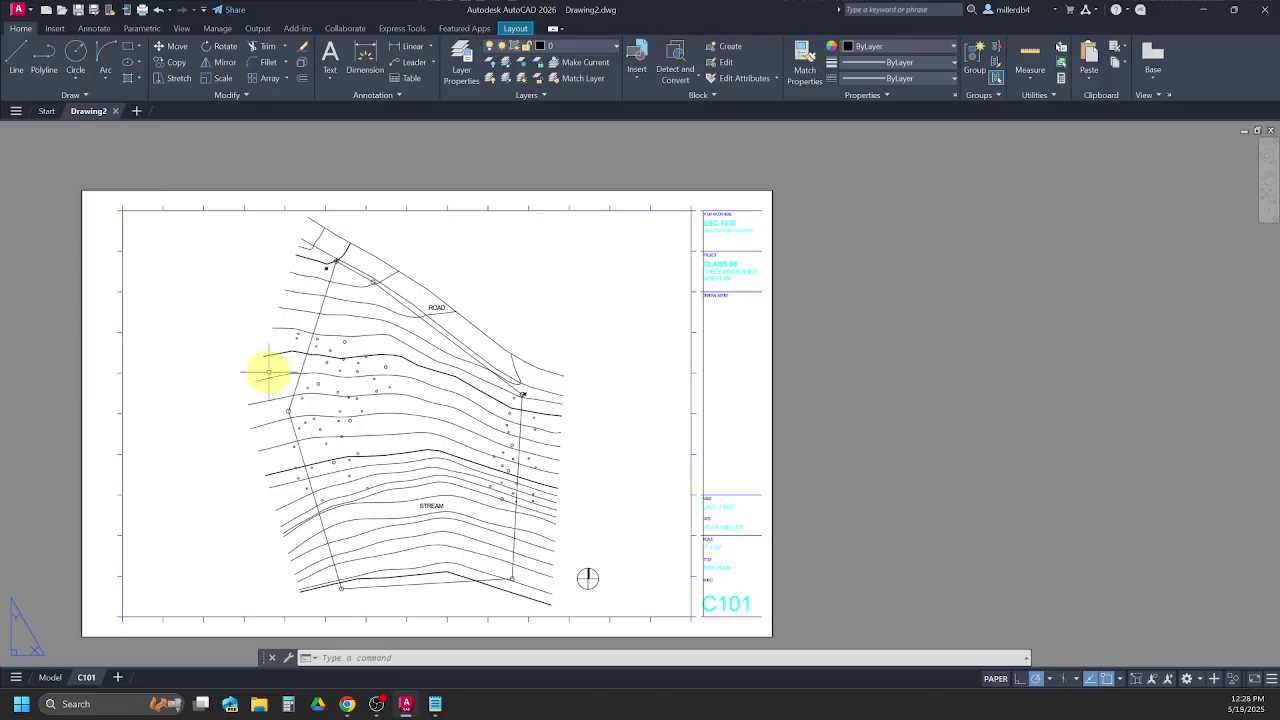
left_click(50, 677)
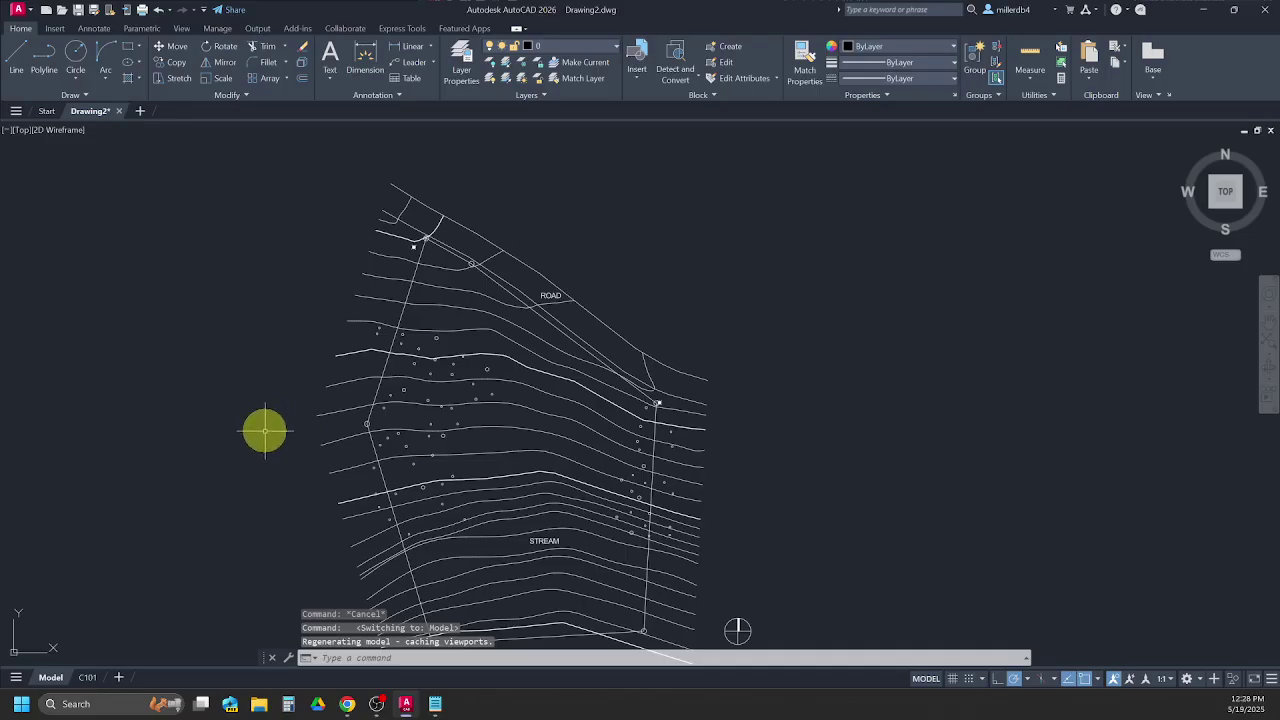
left_click(86, 678)
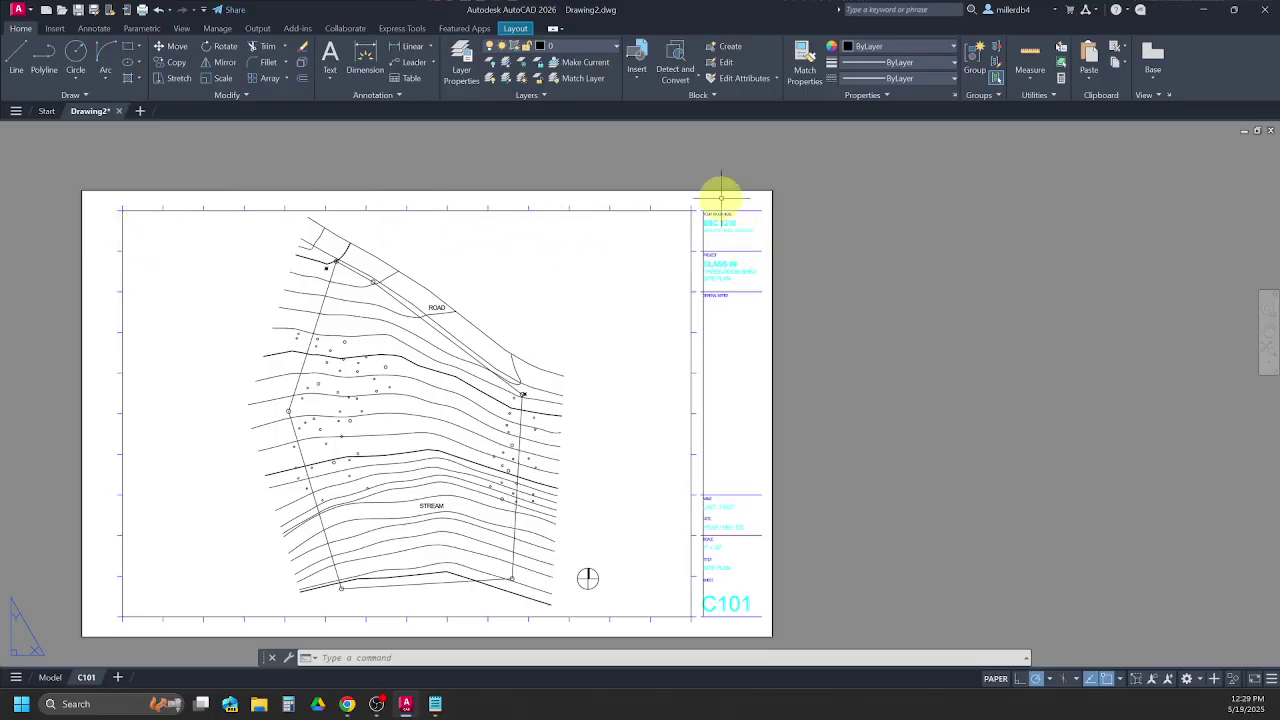
Replace the "YOUR MAJOR HERE" text in the title block with "BUILDING SCIENCE - ATD".
scroll(720, 220, "up", 6)
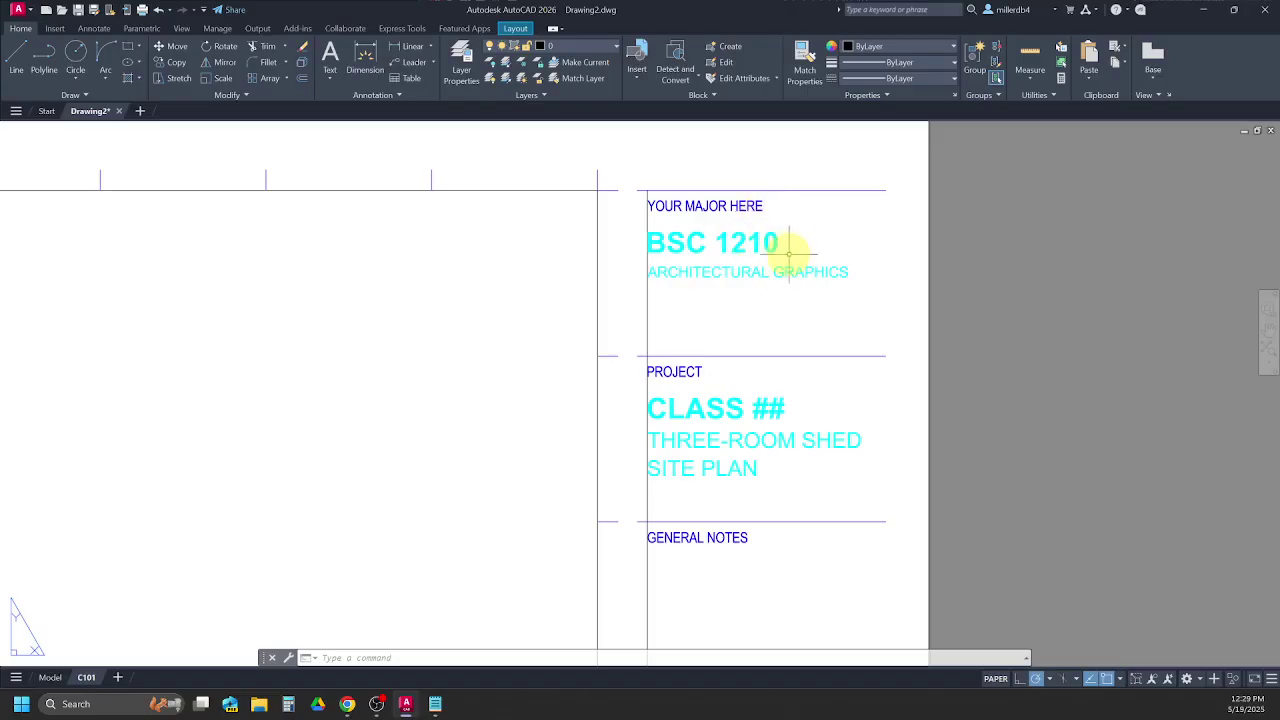
left_click(743, 206)
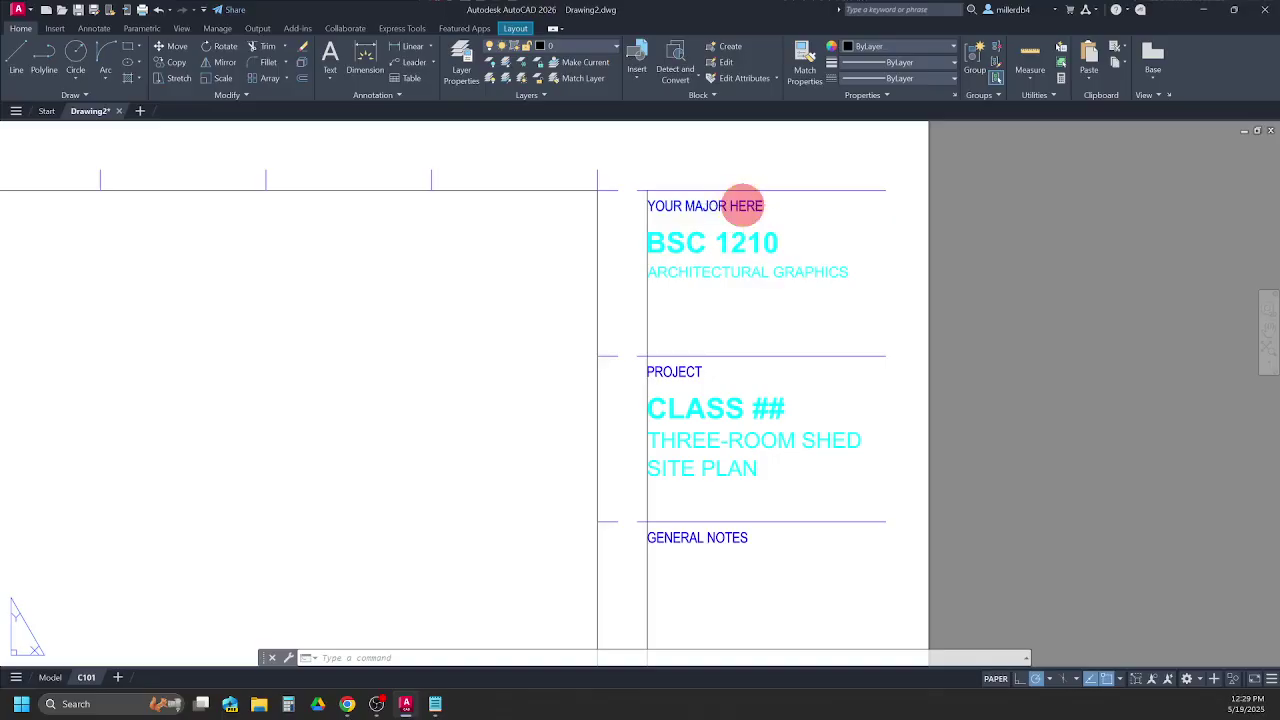
double_click(745, 206)
left_click_drag(766, 206, 645, 220)
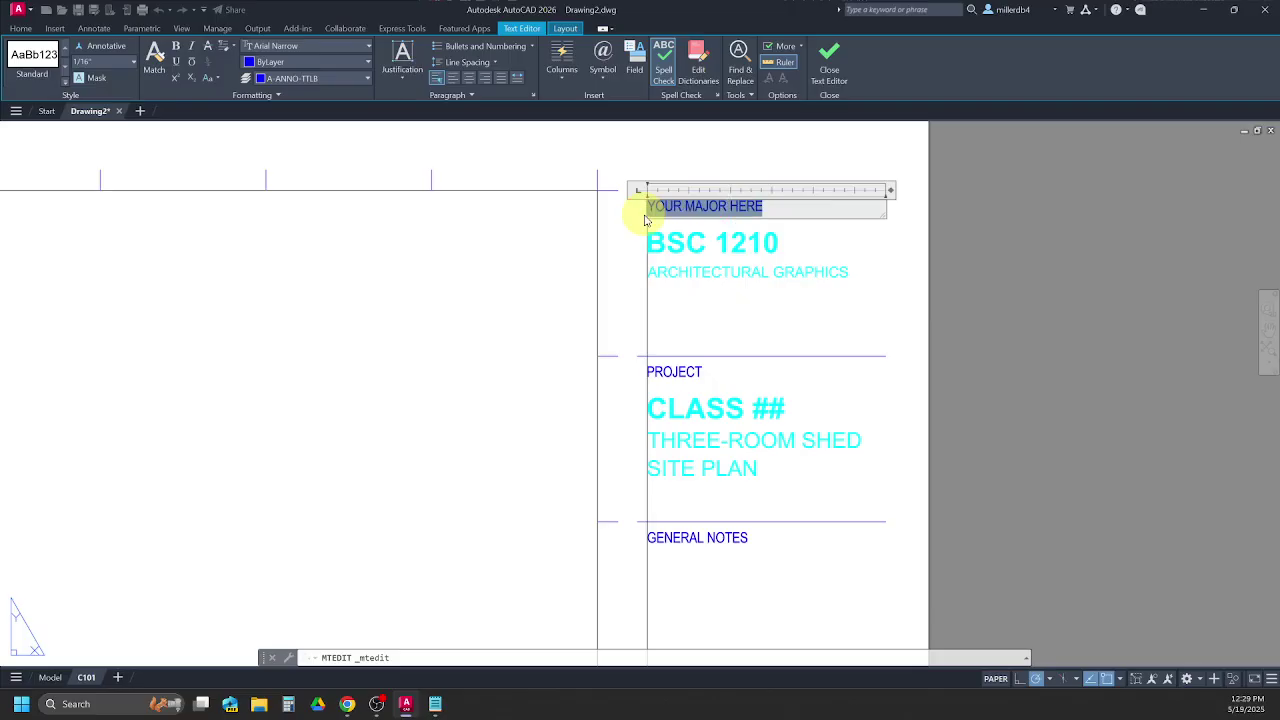
type("BU")
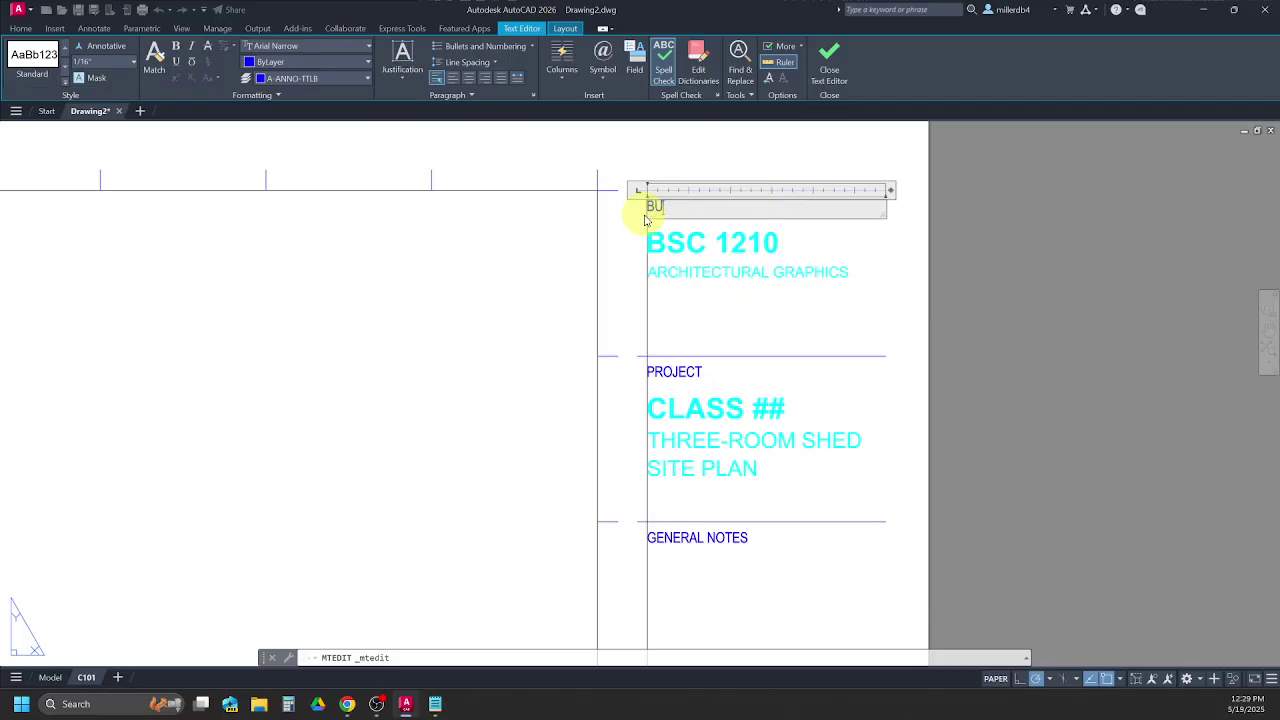
type("ILDING SCIENCE")
type("- CM")
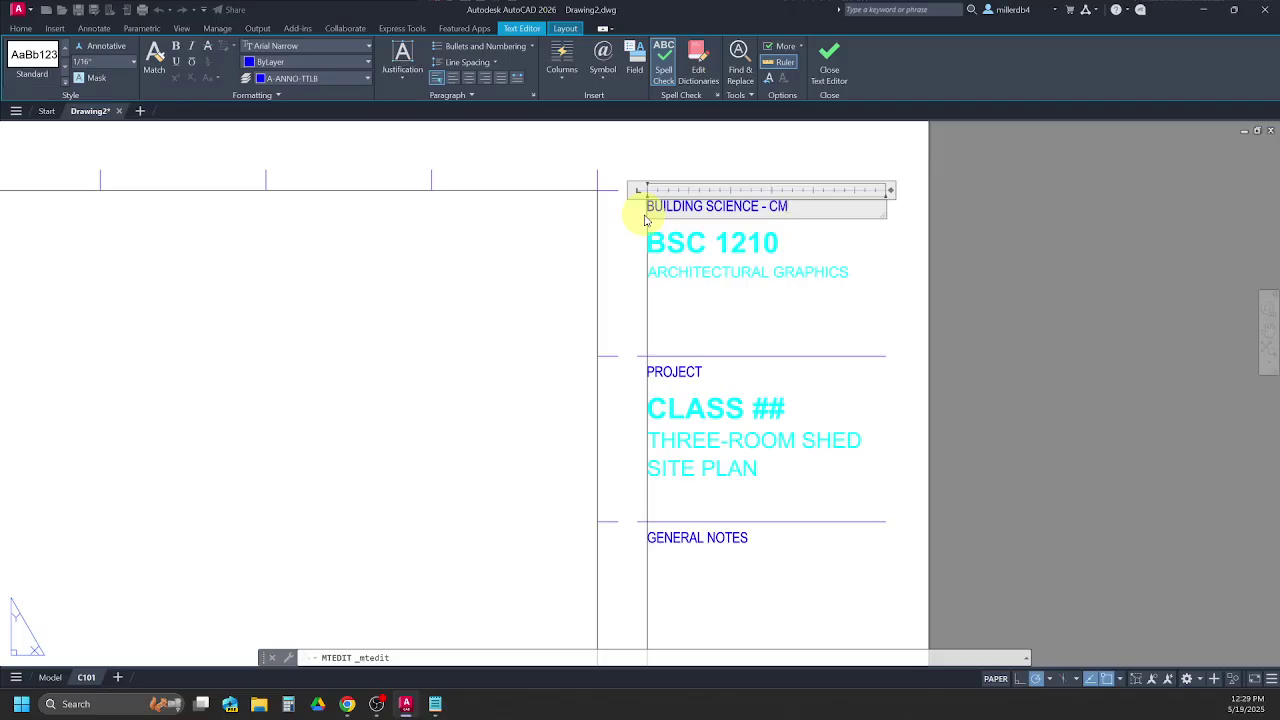
key("BackSpace")
key("BackSpace")
type("ATD")
left_click(700, 307)
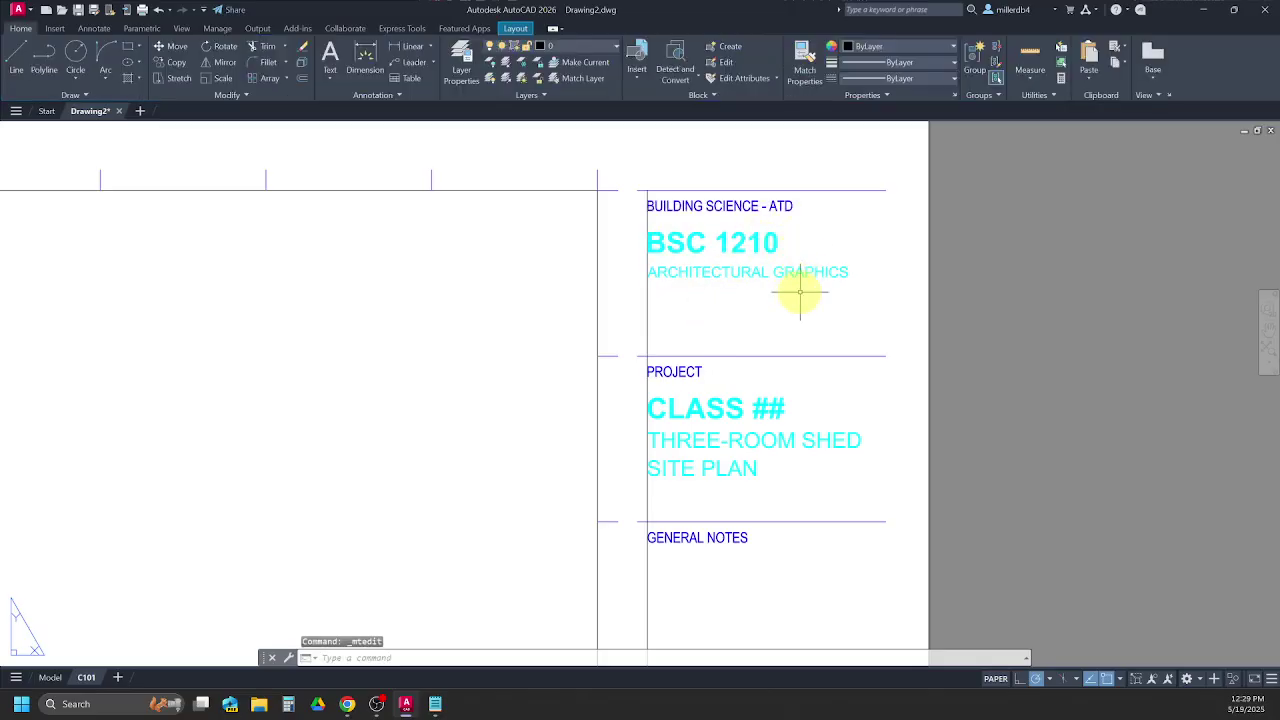
Replace the ## placeholder in the title block's project text so that the heading reads "CLASS 01".
double_click(777, 408)
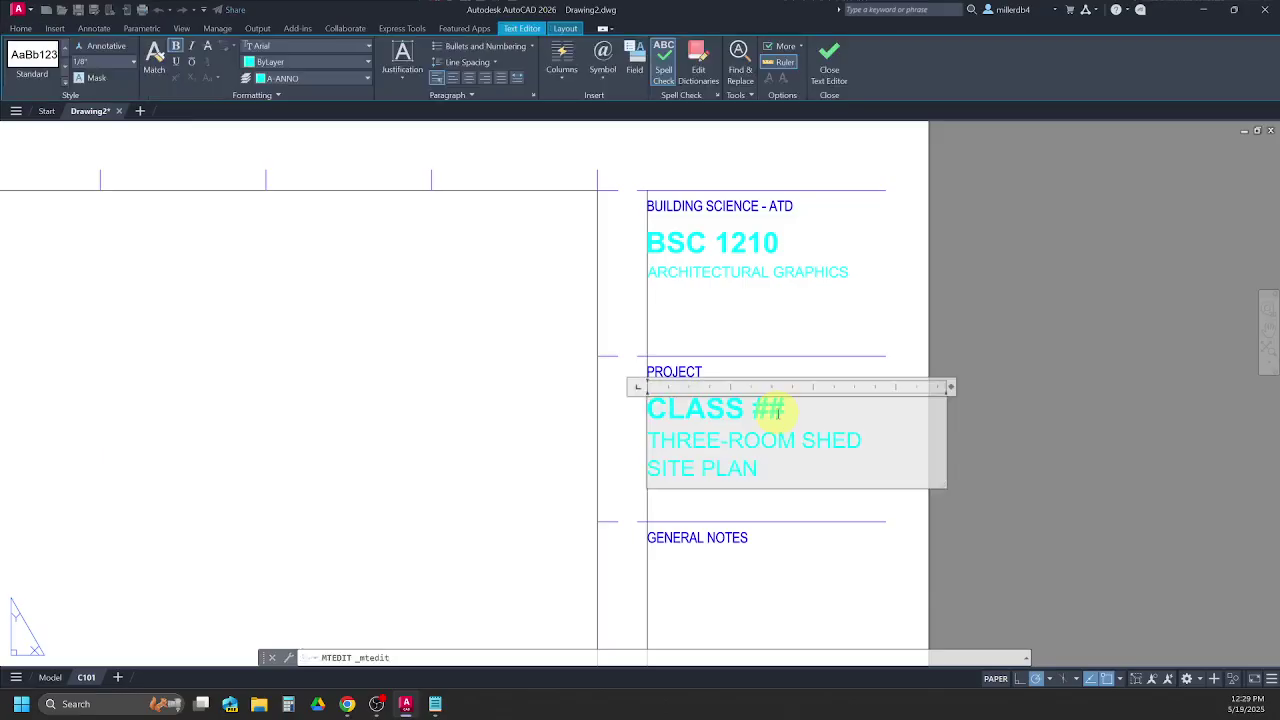
left_click_drag(784, 409, 750, 410)
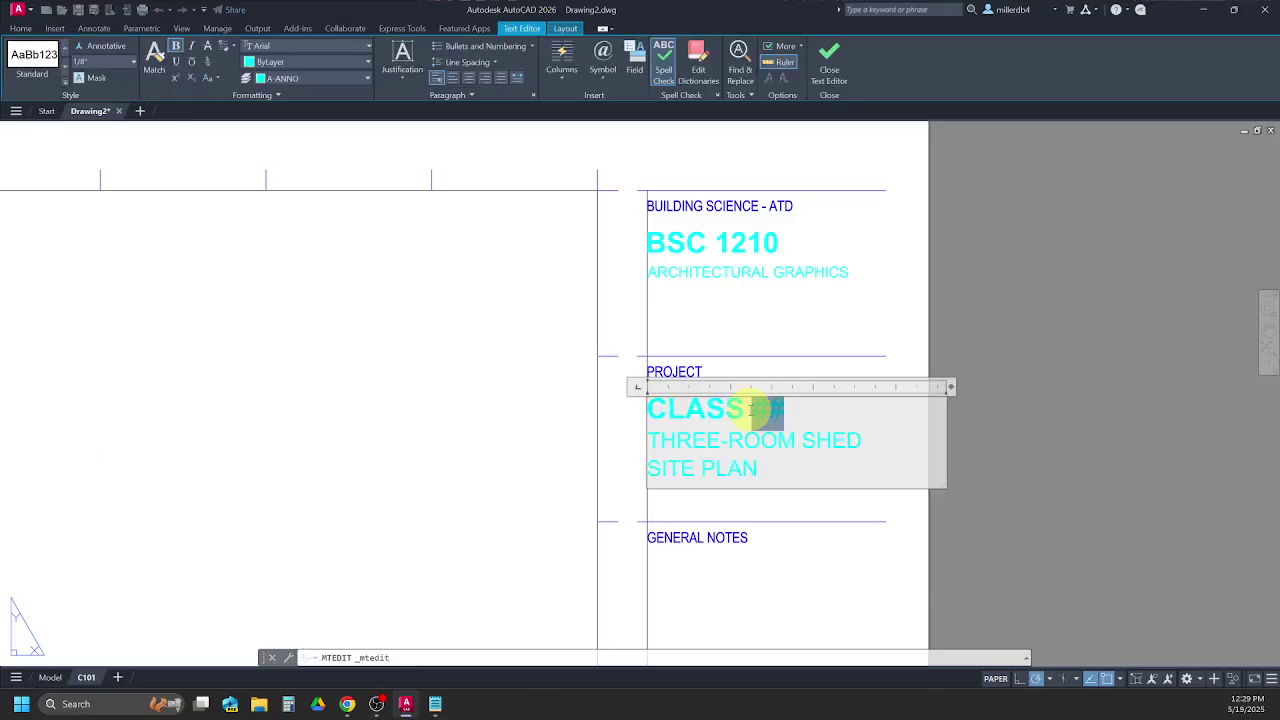
type("01")
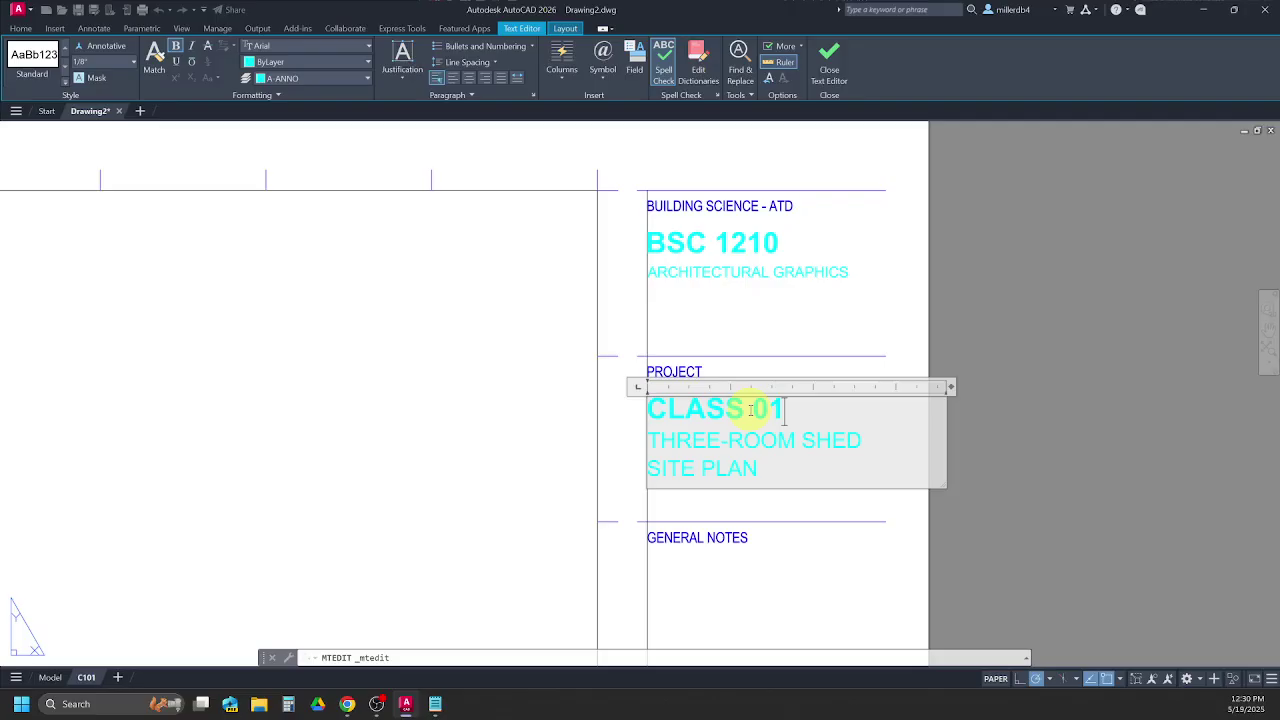
left_click(558, 420)
Replace the "LAST, FIRST" placeholder under NAME in the title block with the drafter's last and first name.
scroll(558, 420, "down", 3)
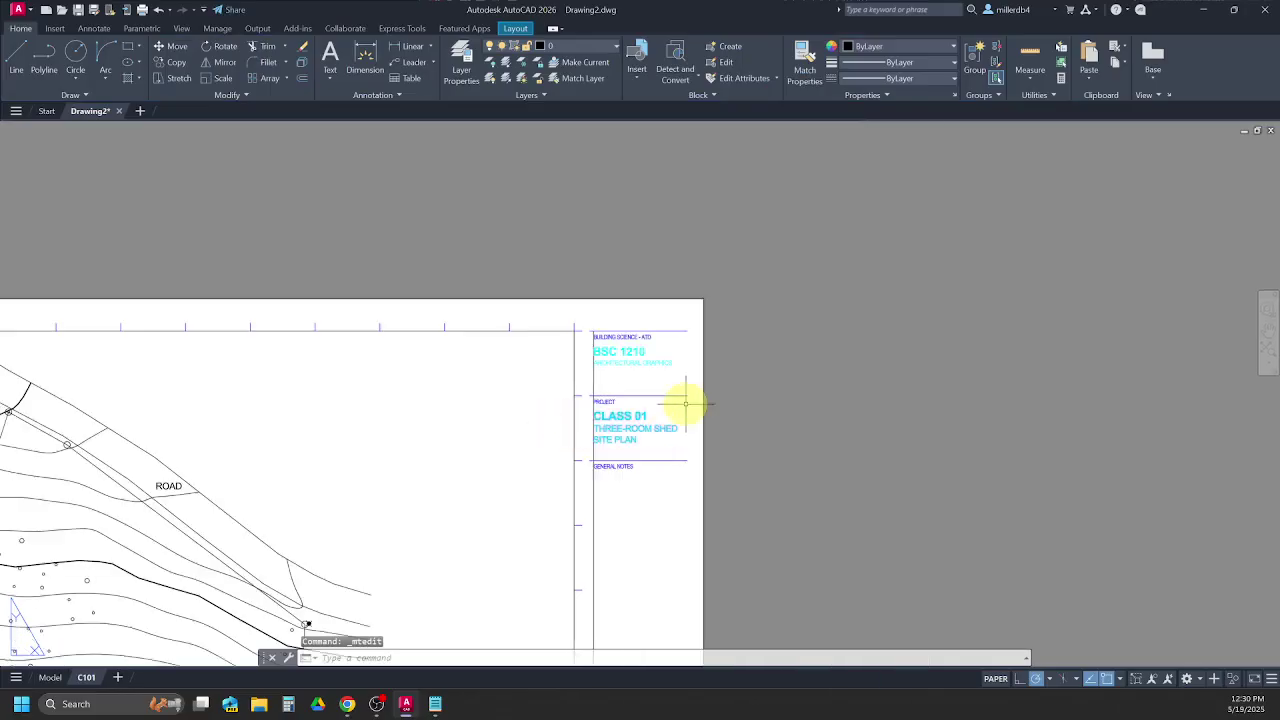
middle_click_drag(666, 445, 661, 218)
mouse_move(657, 518)
middle_mouse_down()
mouse_move(651, 394)
mouse_move(597, 326)
middle_mouse_up()
scroll(611, 459, "up", 4)
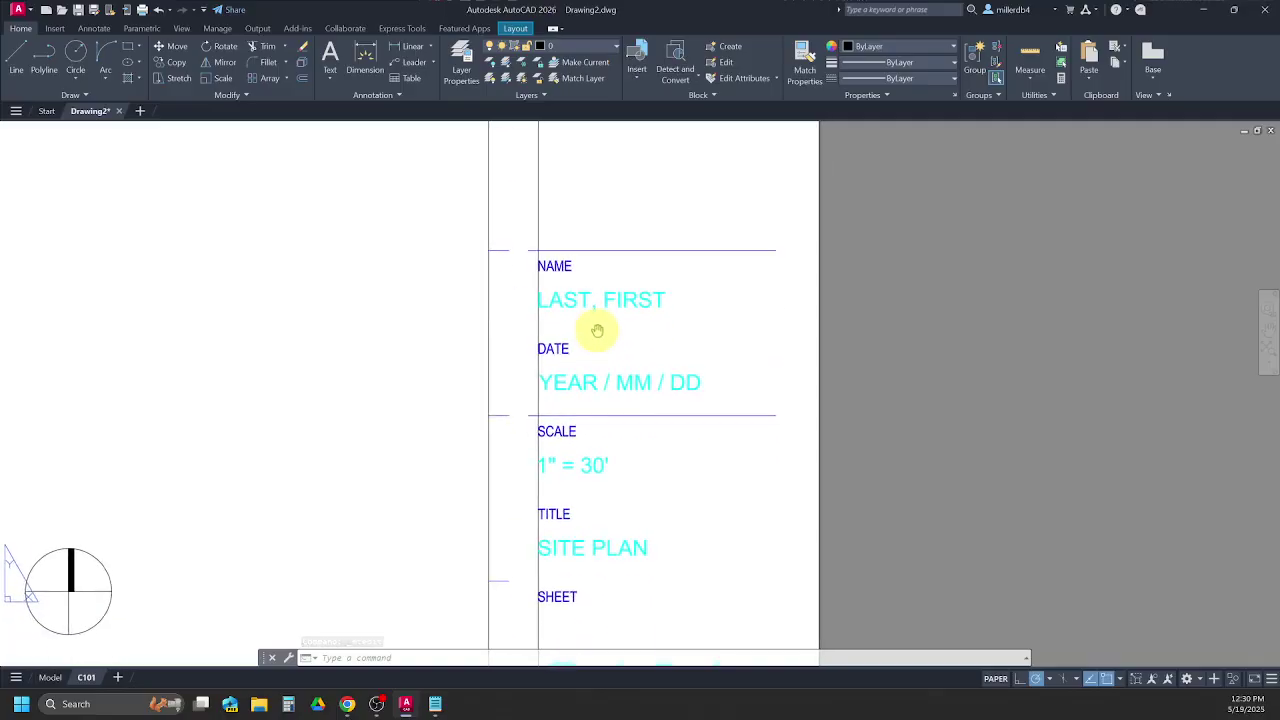
scroll(597, 330, "up", 2)
scroll(597, 330, "down", 2)
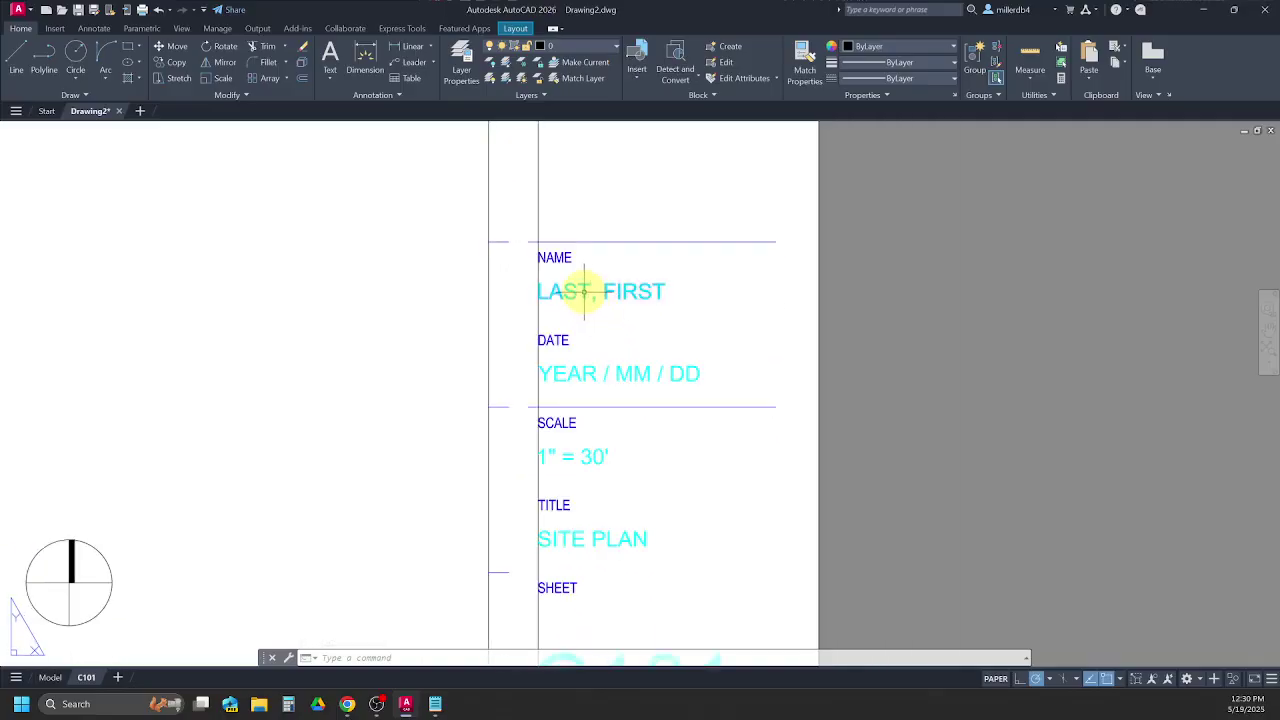
left_click(583, 291)
double_click(583, 291)
left_click_drag(680, 289, 543, 301)
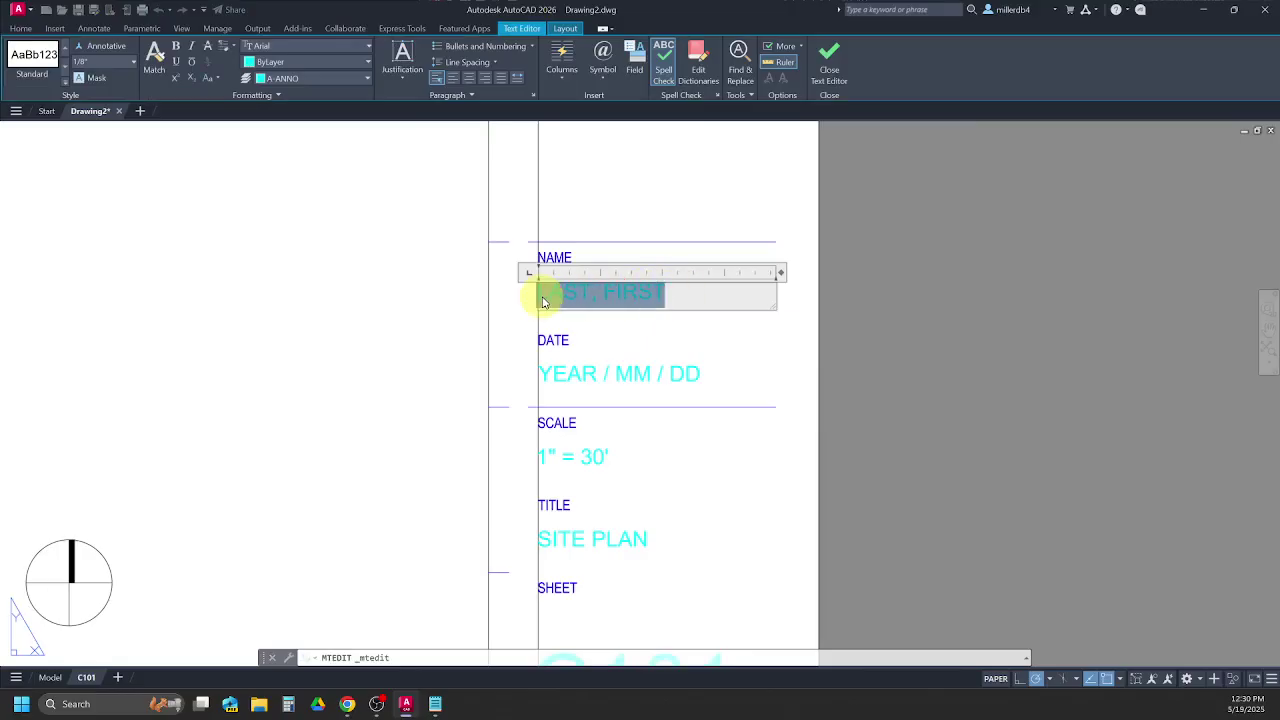
type("M")
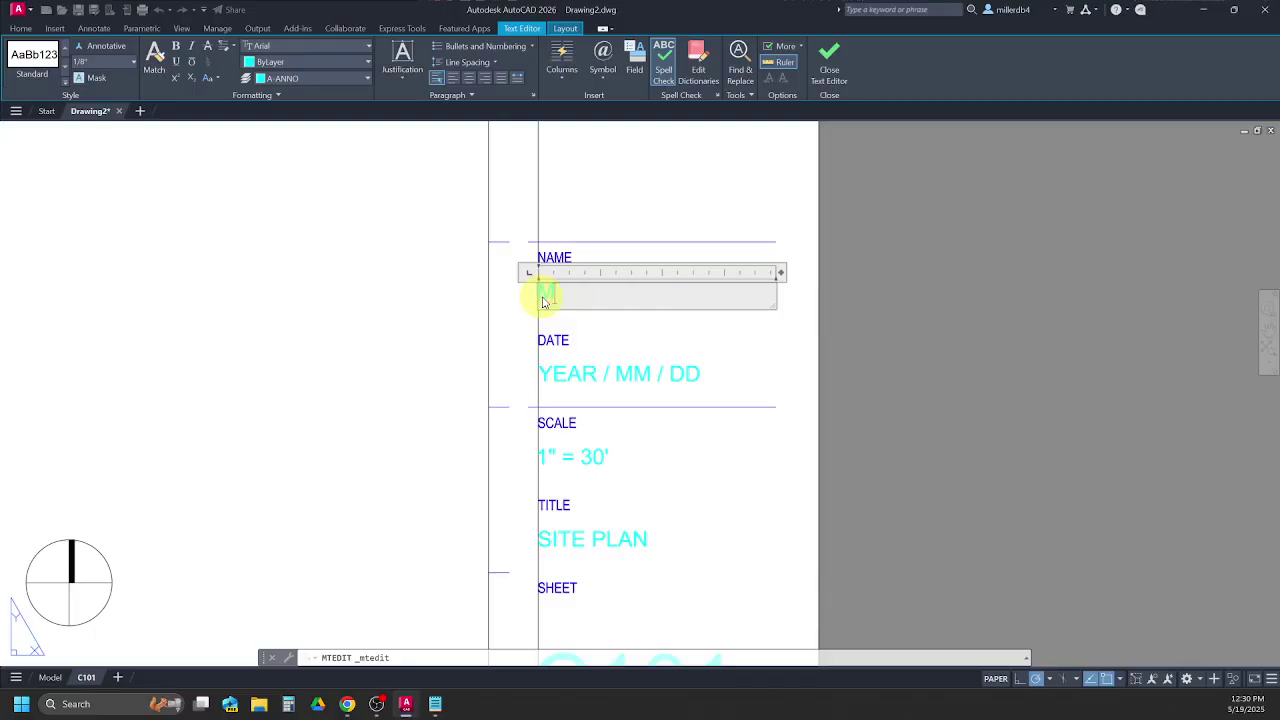
type("ILLER, DINAH")
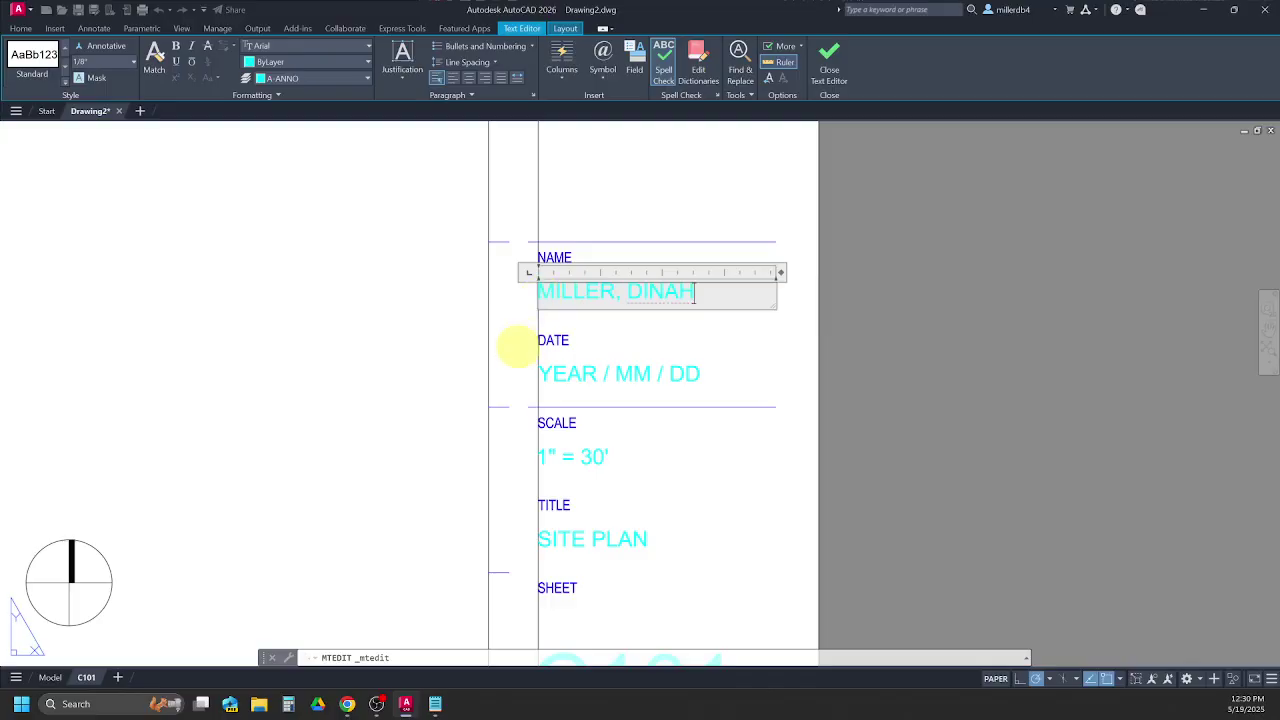
left_click(508, 343)
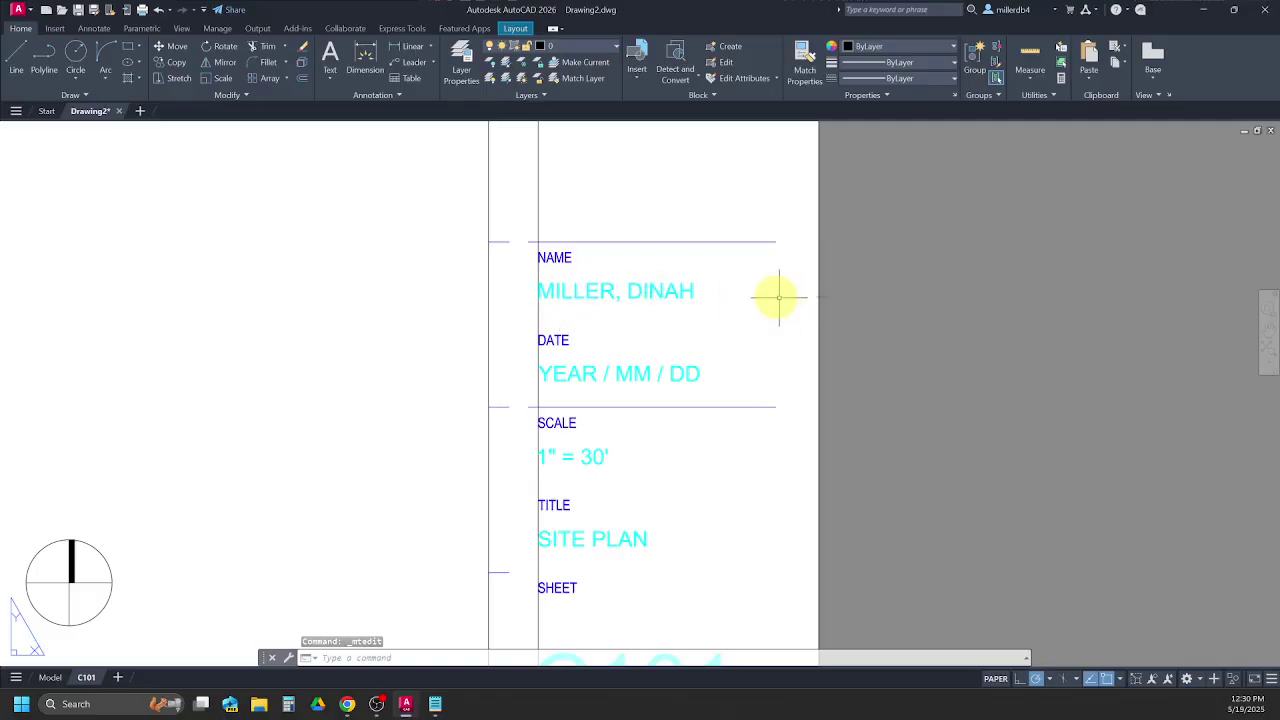
Move the drafter's name text straight up so it sits closer beneath the NAME label, and clear the selection.
left_click(600, 289)
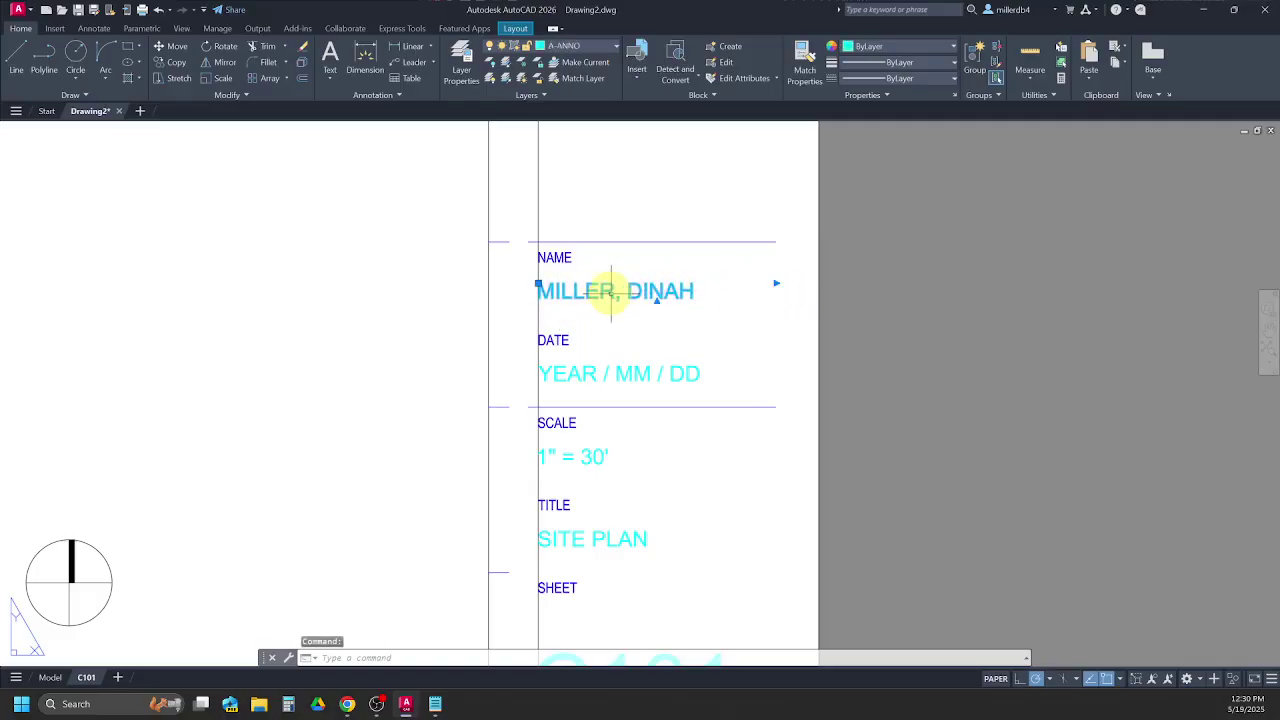
left_click(538, 284)
left_click(538, 269)
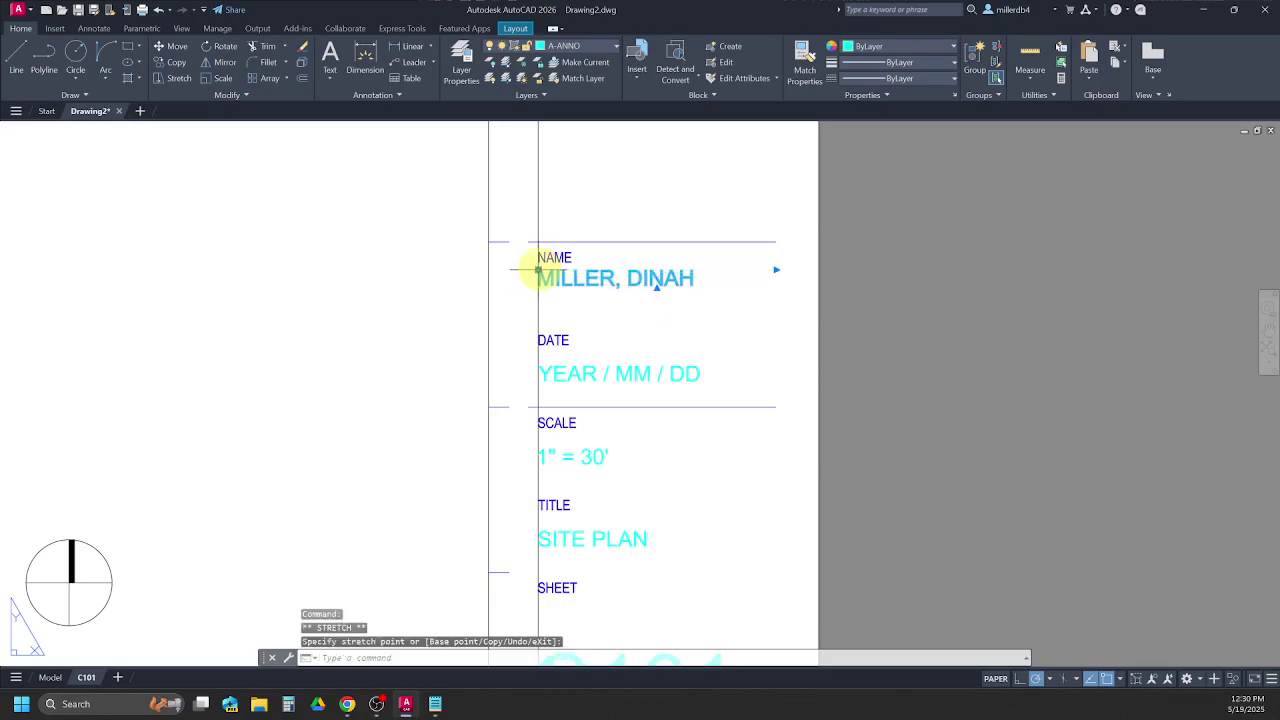
left_click(566, 370)
key("Escape")
key("Escape")
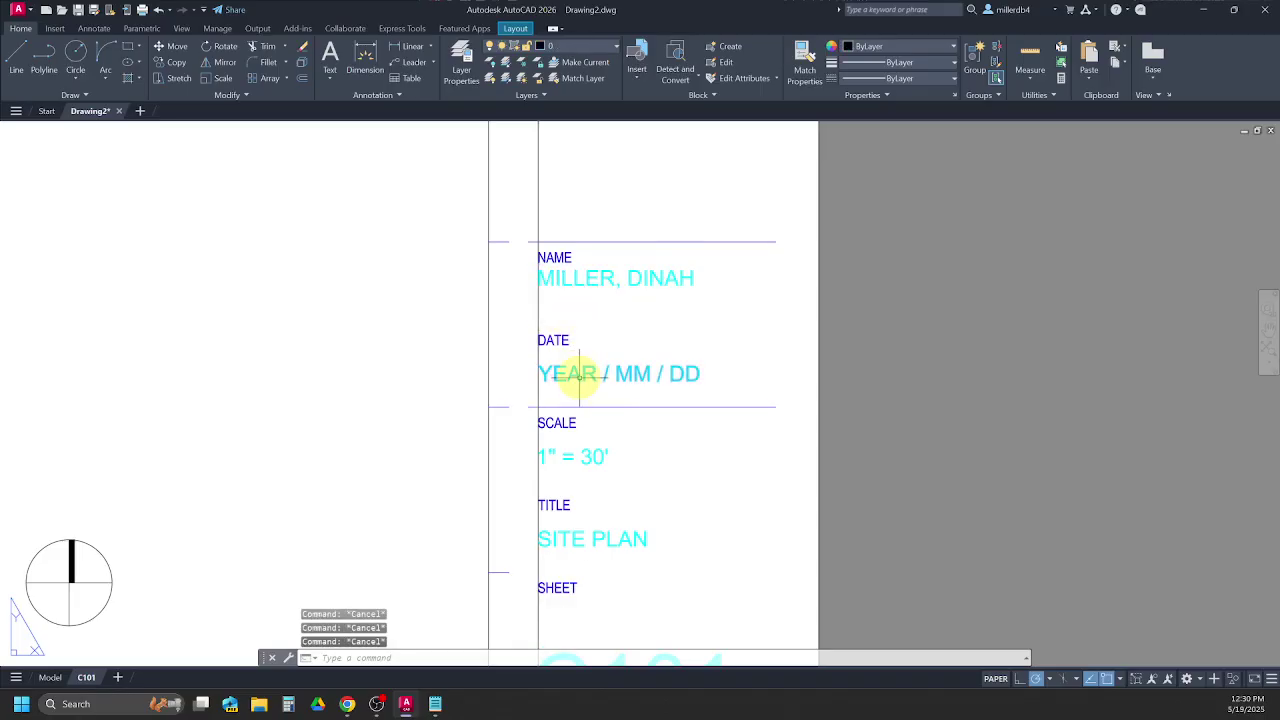
Replace the date placeholder in the title block with "2025 / 05 / 19".
double_click(591, 373)
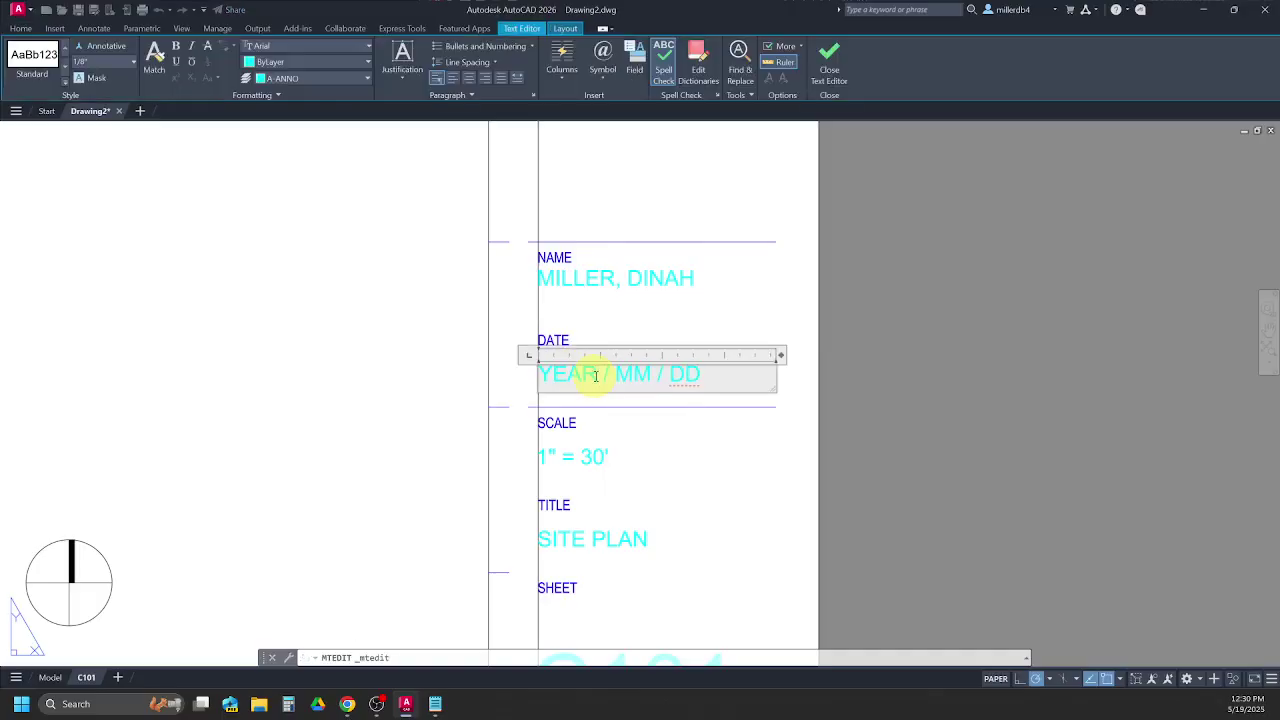
left_click_drag(592, 373, 533, 375)
type("2025")
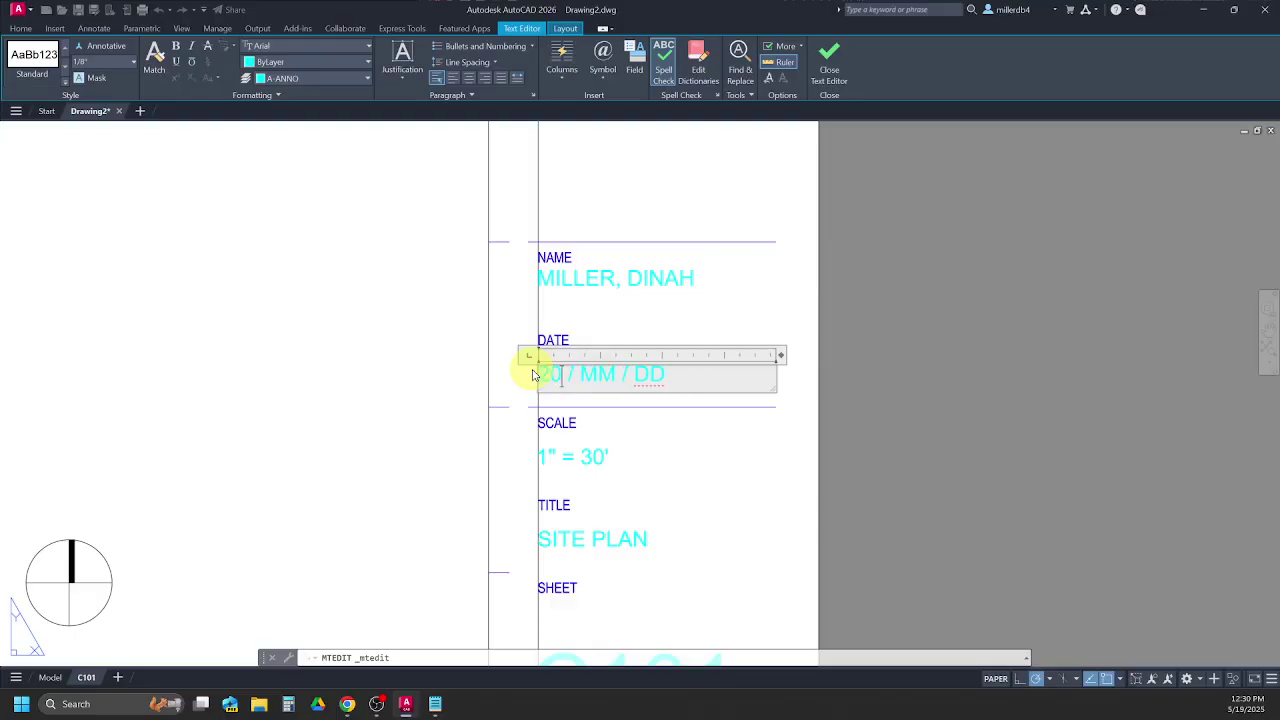
key("Right")
key("Right")
key("Right")
key("Right")
key("Right")
type("05")
key("Right")
key("Right")
key("Right")
key("Right")
key("Right")
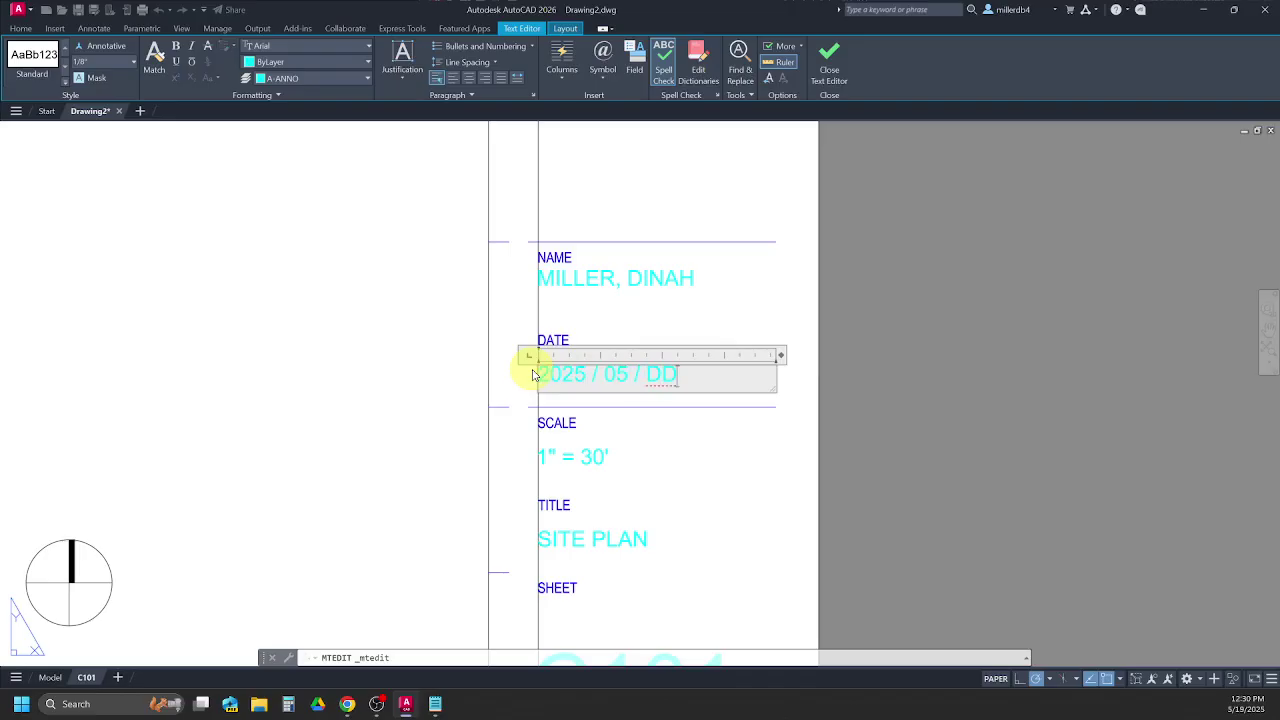
key("BackSpace")
key("BackSpace")
type("19")
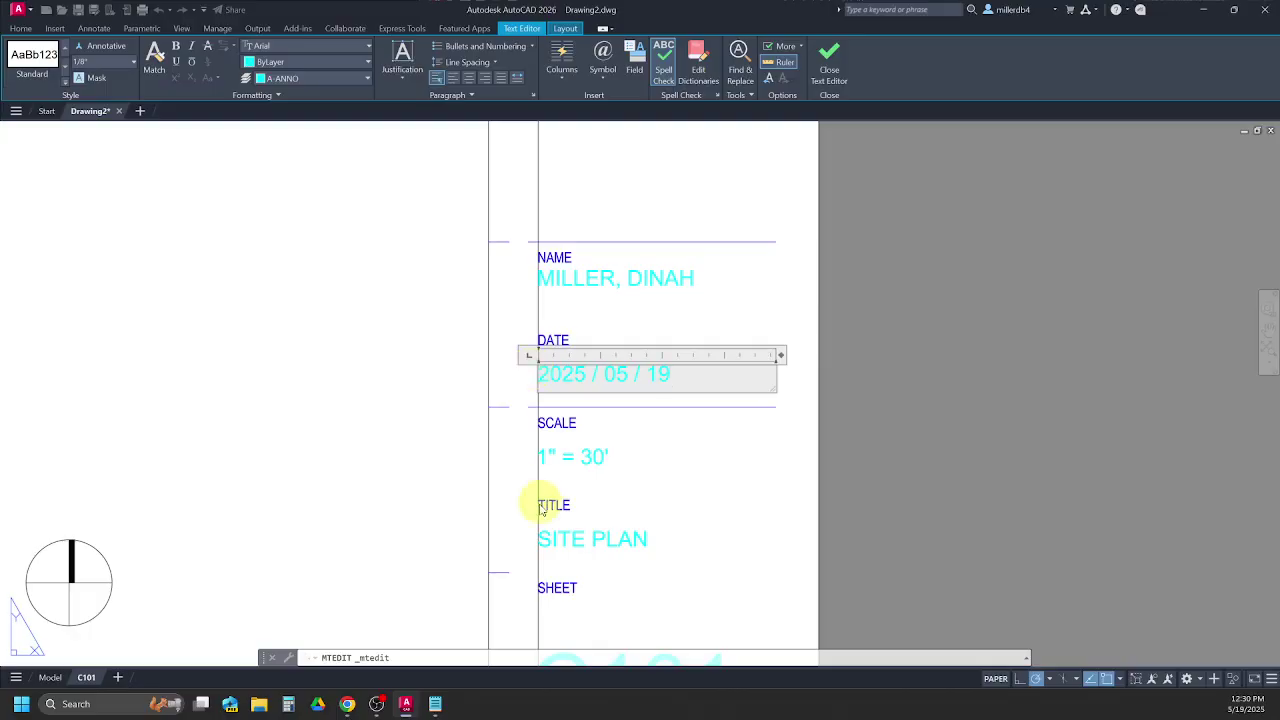
left_click(503, 543)
scroll(567, 457, "down", 1)
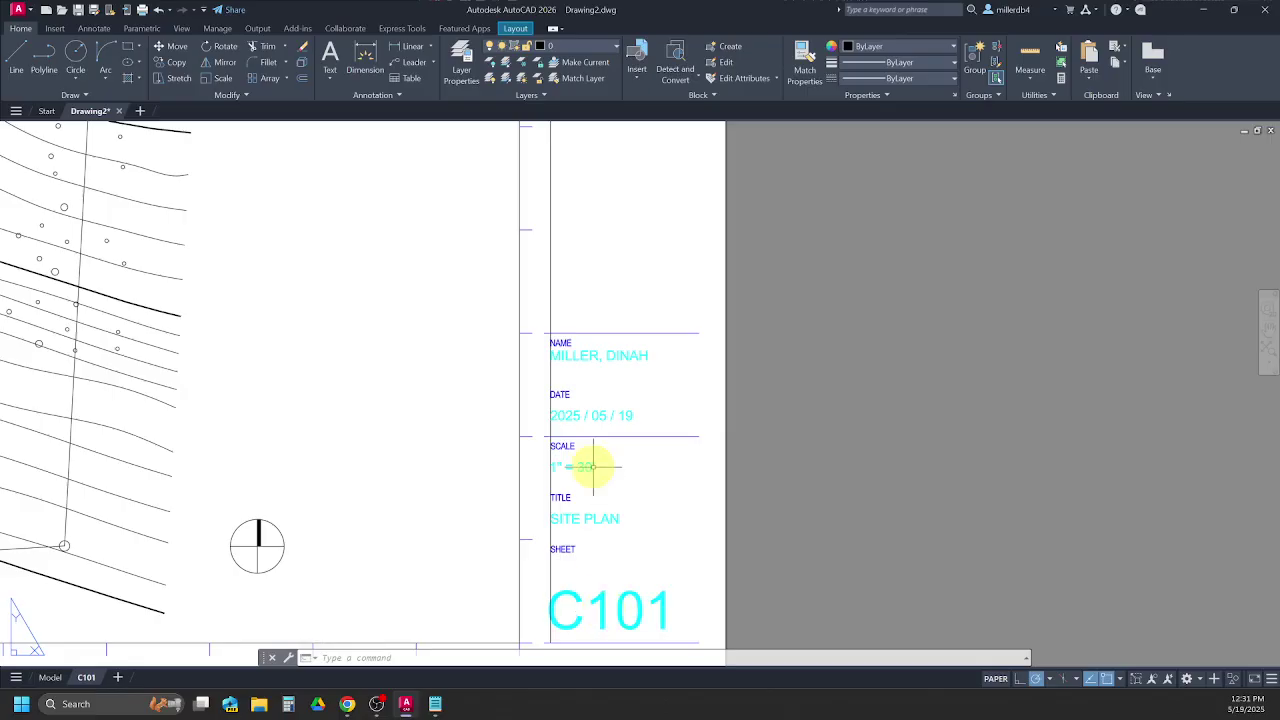
mouse_move(51, 683)
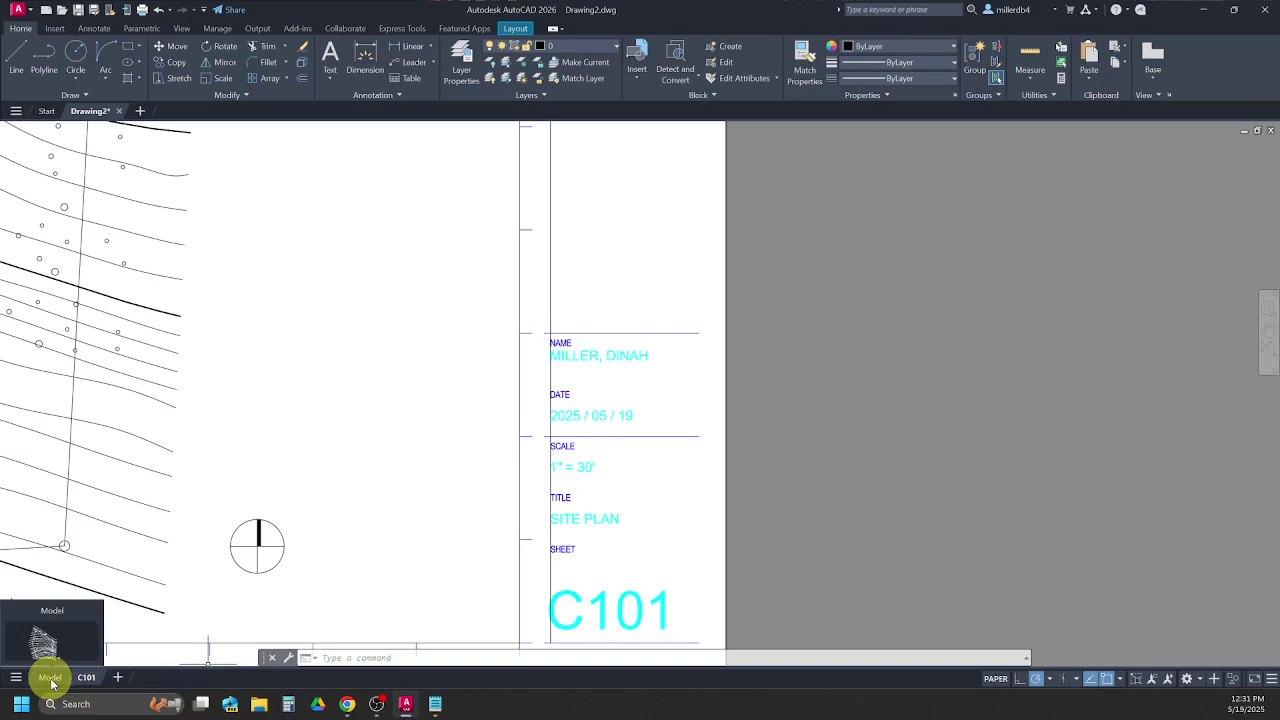
Switch to model space and set the colour of layer A-ANNO-DEFP to index colour 21.
left_click(55, 679)
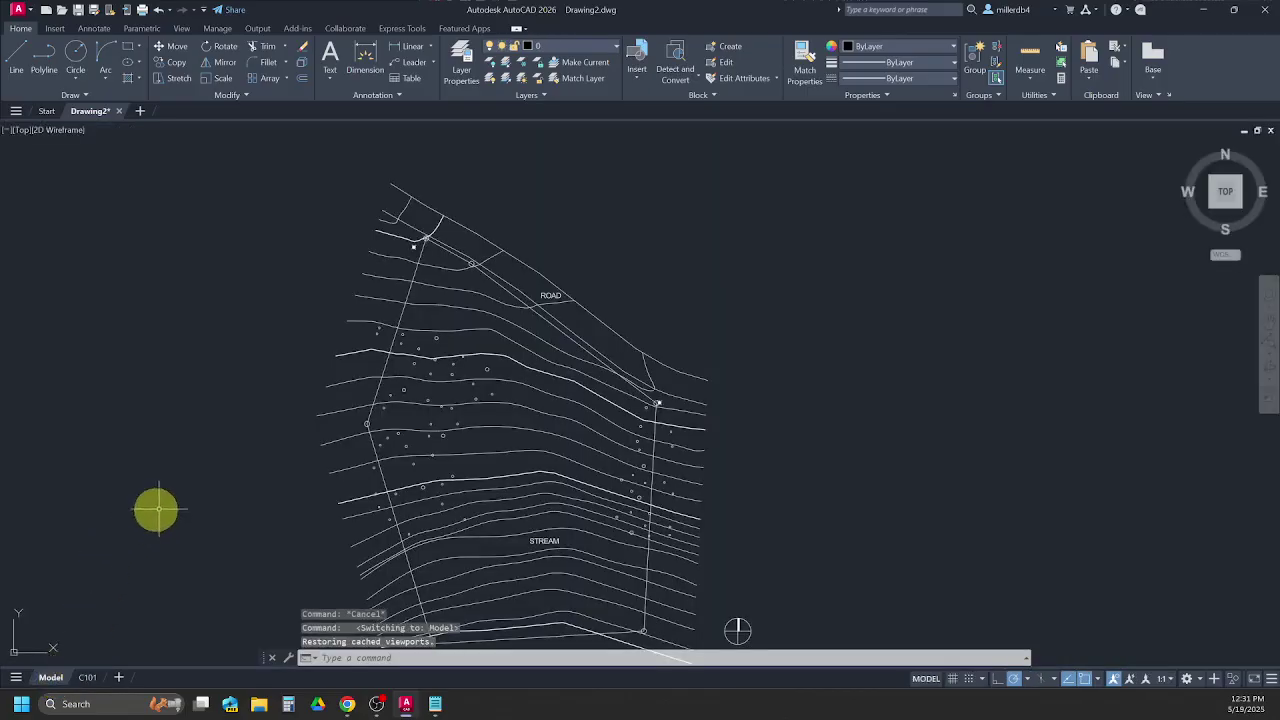
scroll(378, 452, "down", 3)
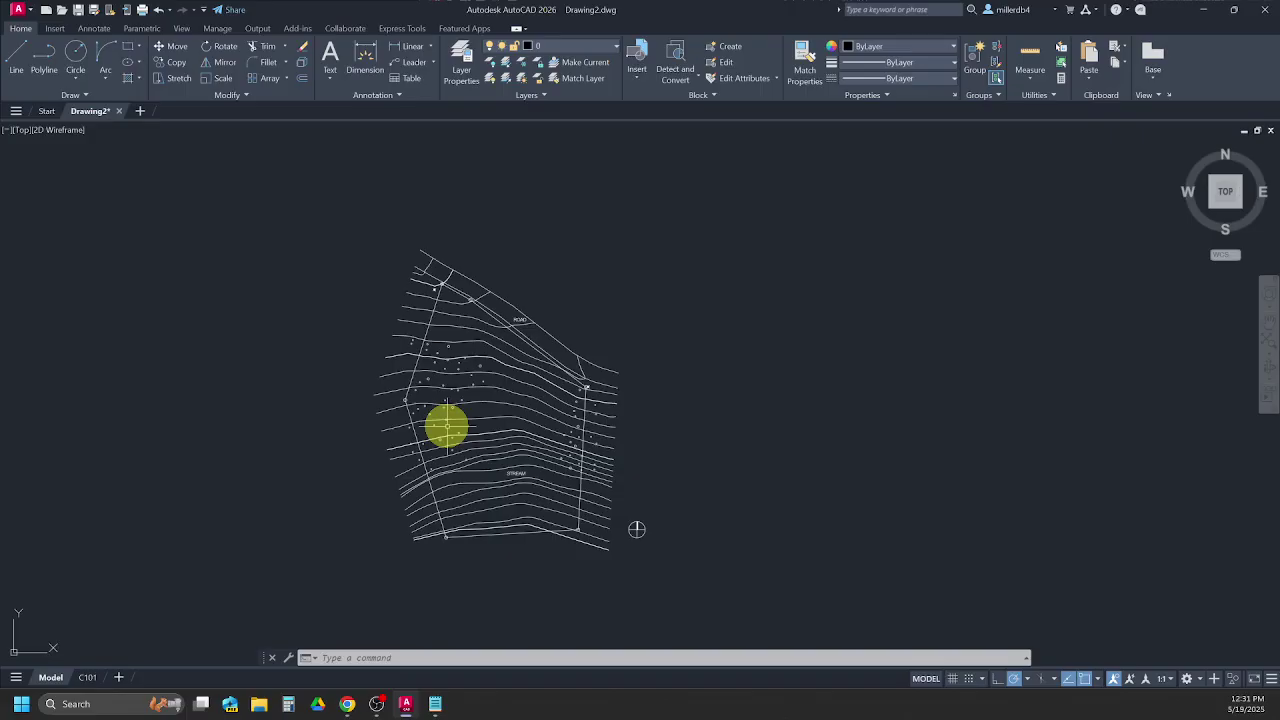
left_click(560, 48)
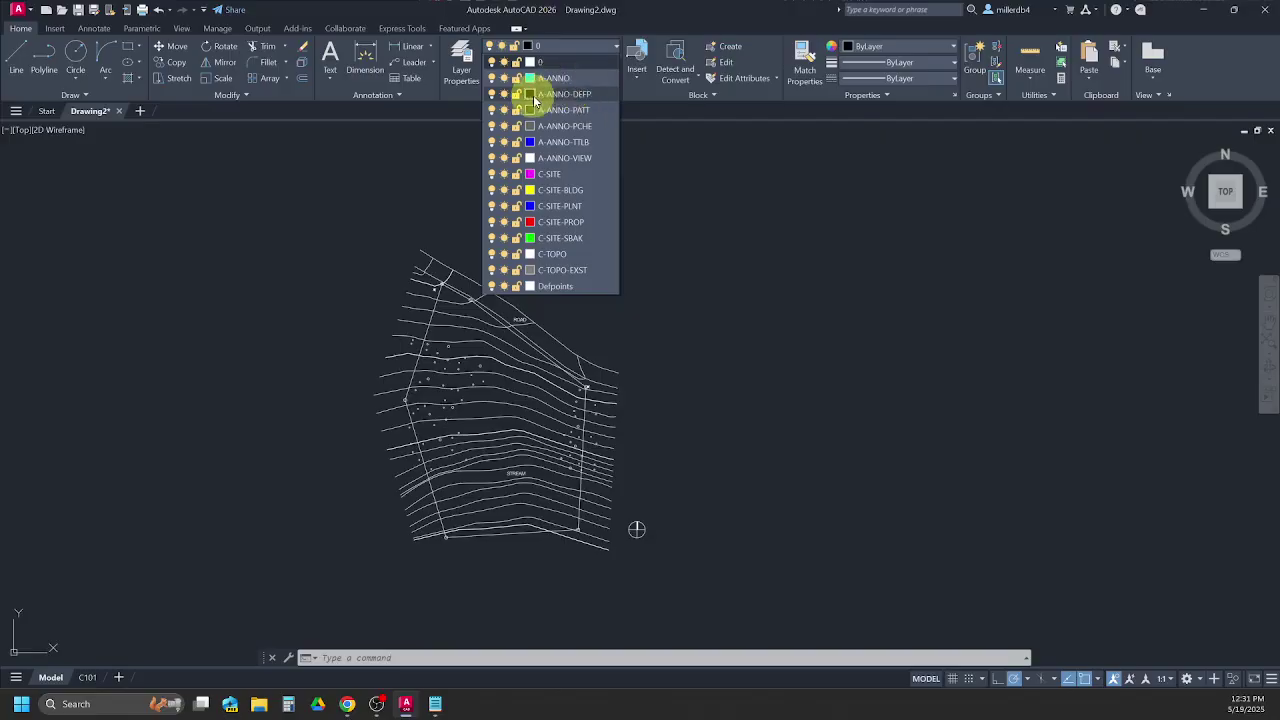
left_click(531, 95)
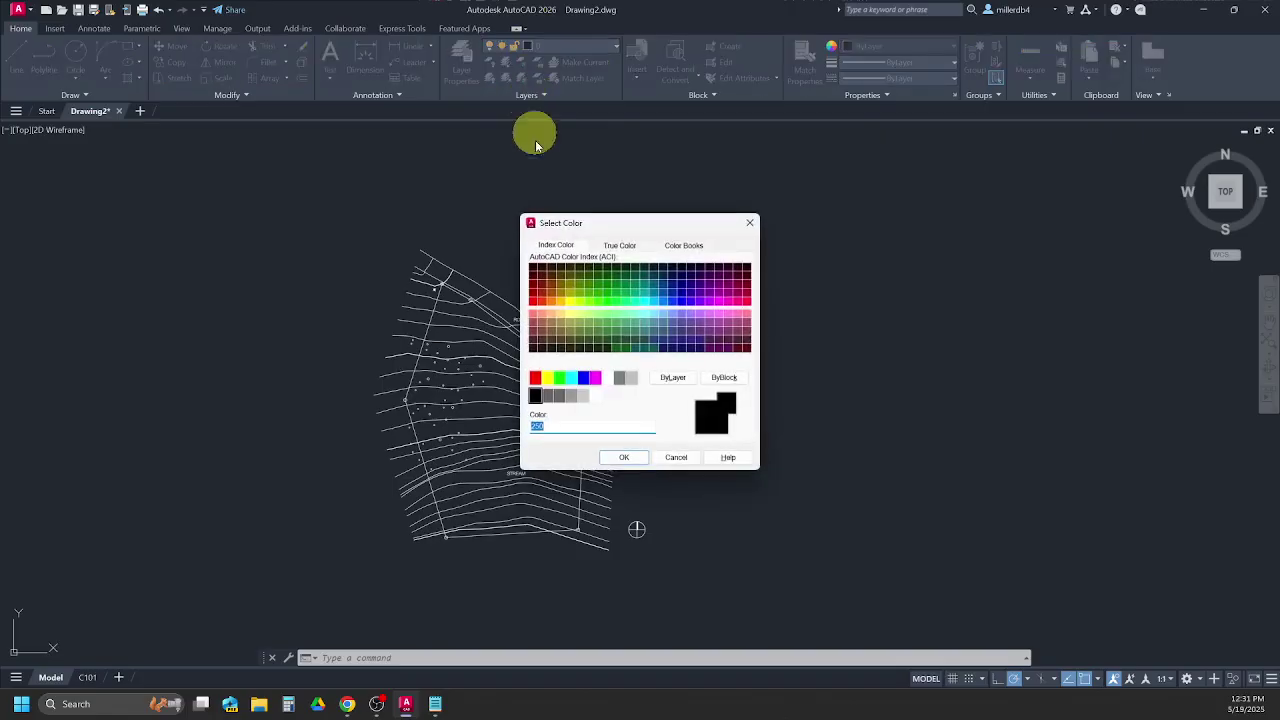
left_click(541, 313)
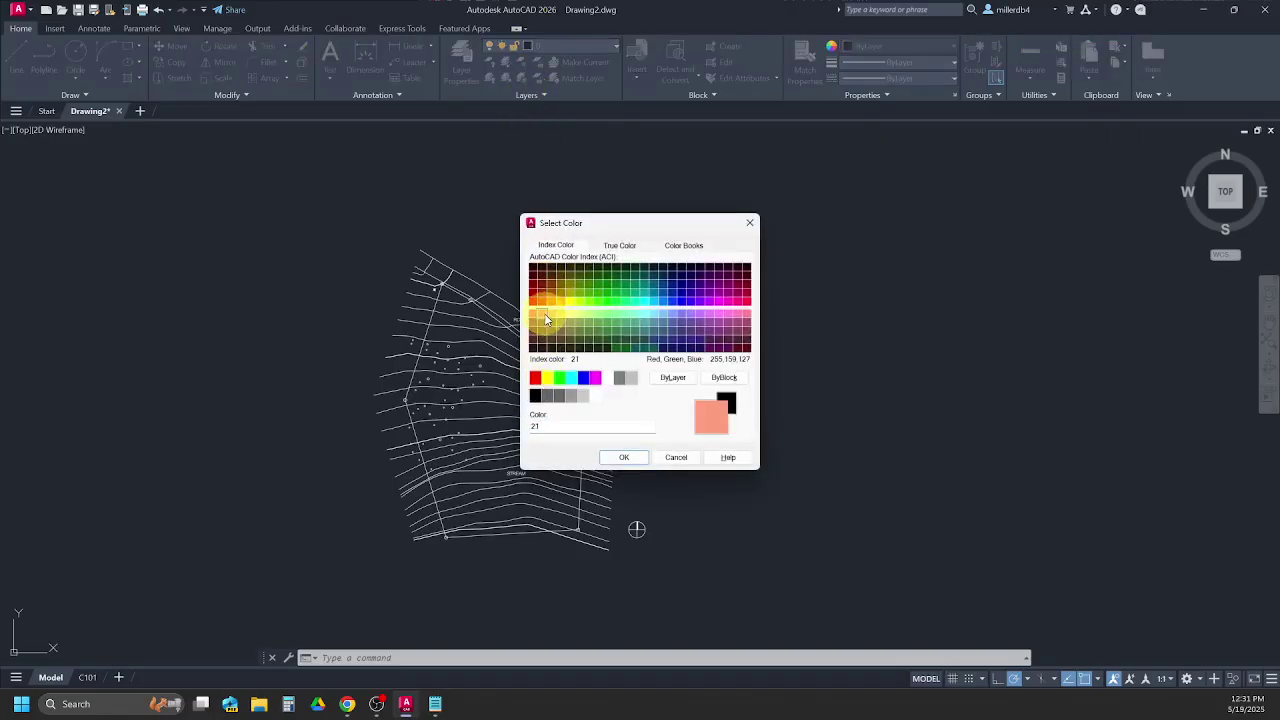
left_click(624, 457)
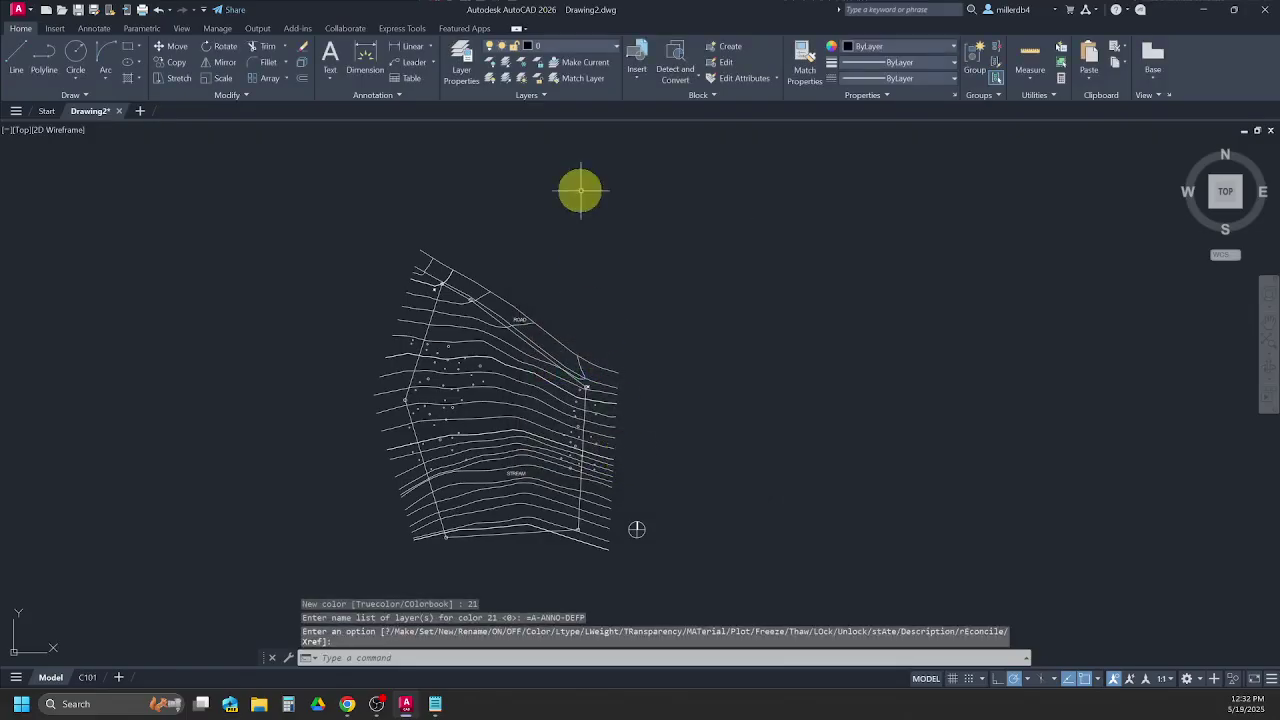
left_click(570, 47)
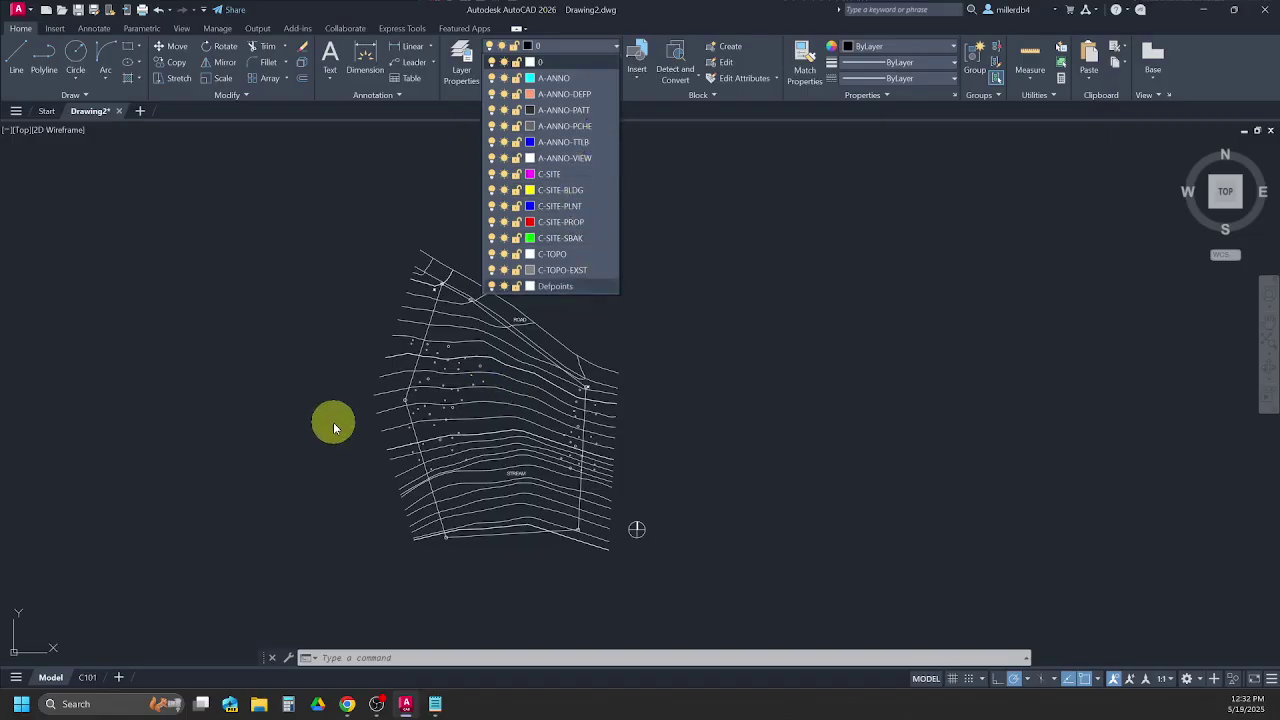
key("Escape")
key("Escape")
key("Escape")
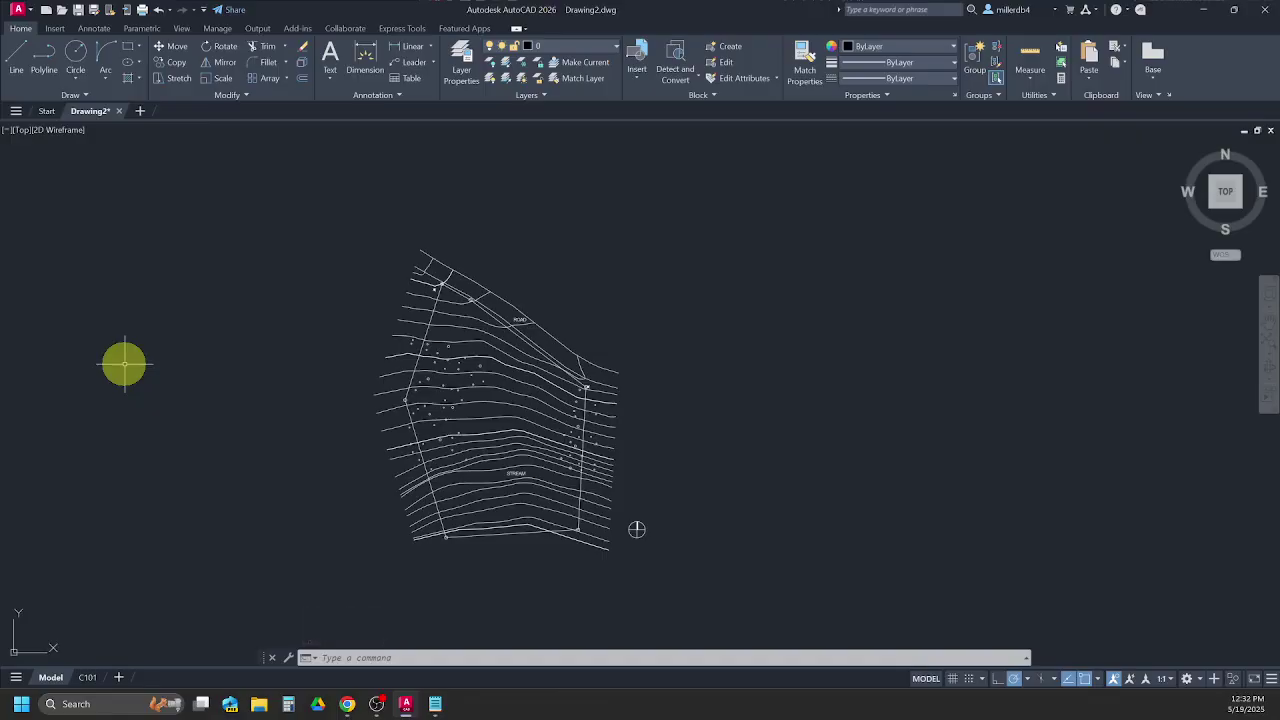
Display the Properties palette and, after trying it as a floating window, dock it beside the drawing area.
type("PROP")
key("Return")
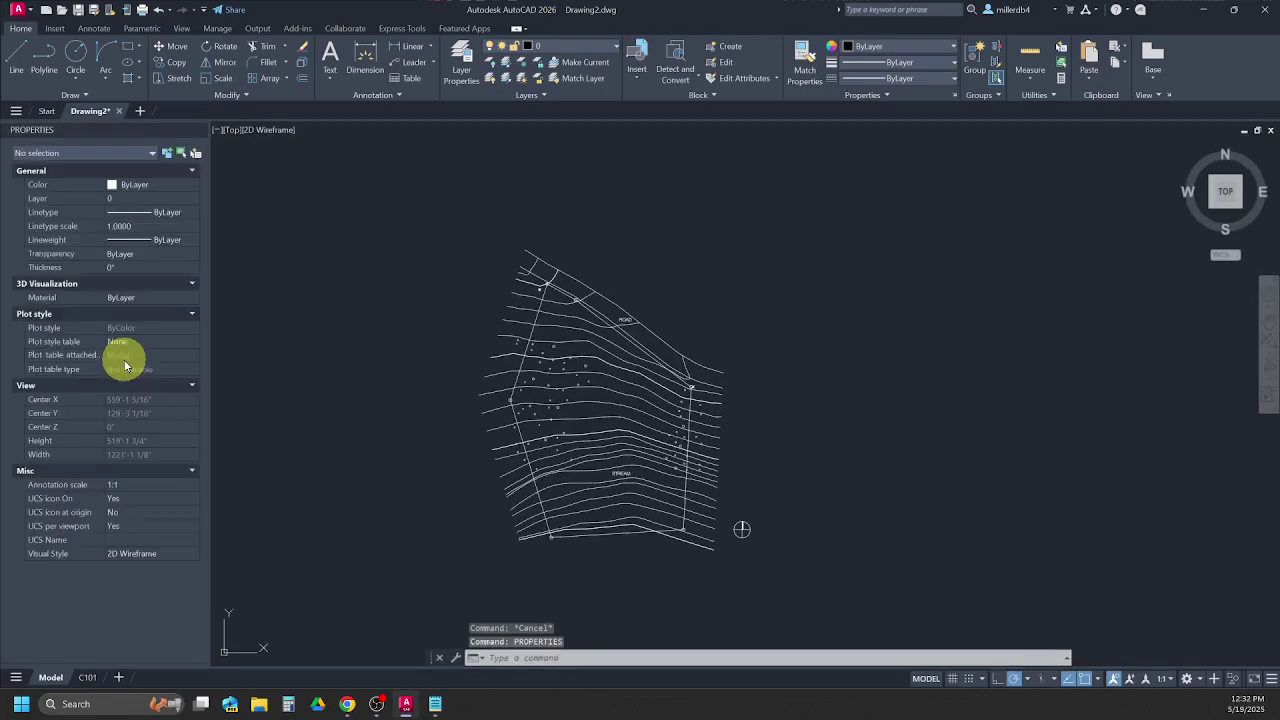
mouse_move(37, 134)
left_mouse_down()
mouse_move(157, 143)
mouse_move(346, 206)
left_mouse_up()
mouse_move(300, 309)
left_mouse_down()
mouse_move(6, 149)
mouse_move(29, 118)
mouse_move(23, 143)
mouse_move(44, 60)
mouse_move(263, 214)
left_mouse_up()
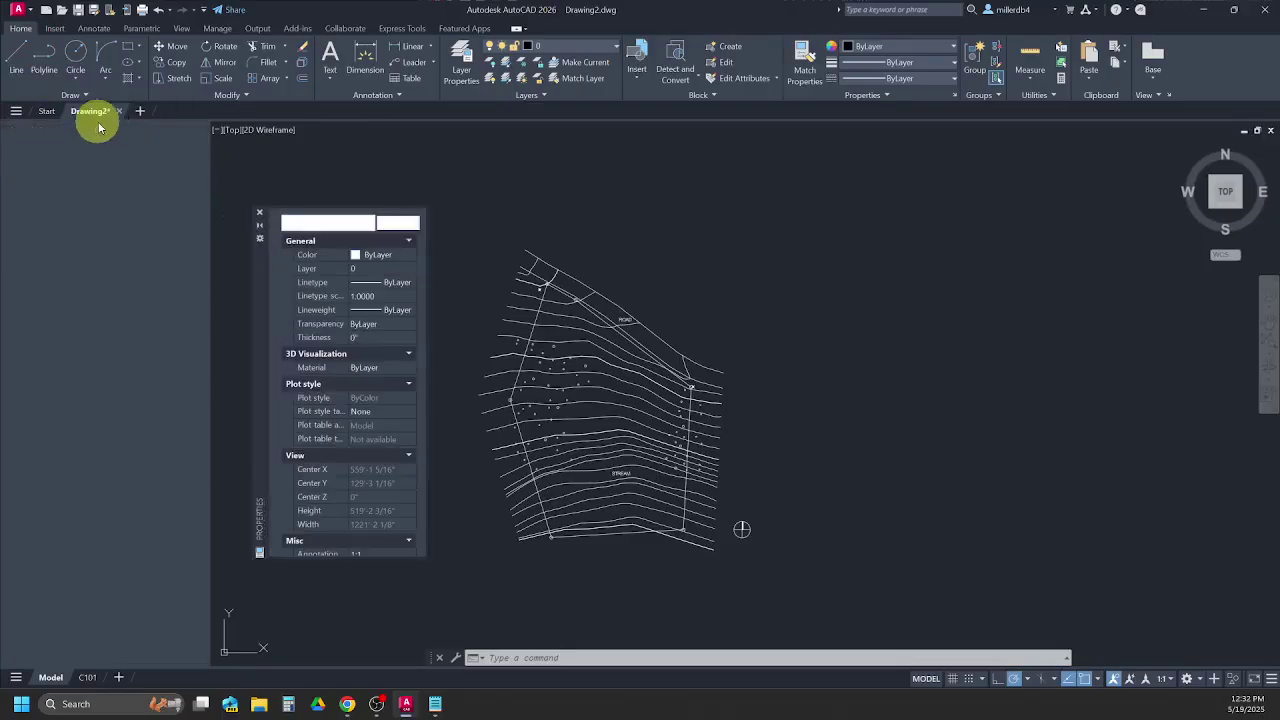
mouse_move(257, 288)
left_mouse_down()
mouse_move(63, 157)
mouse_move(73, 190)
mouse_move(3, 212)
left_mouse_up()
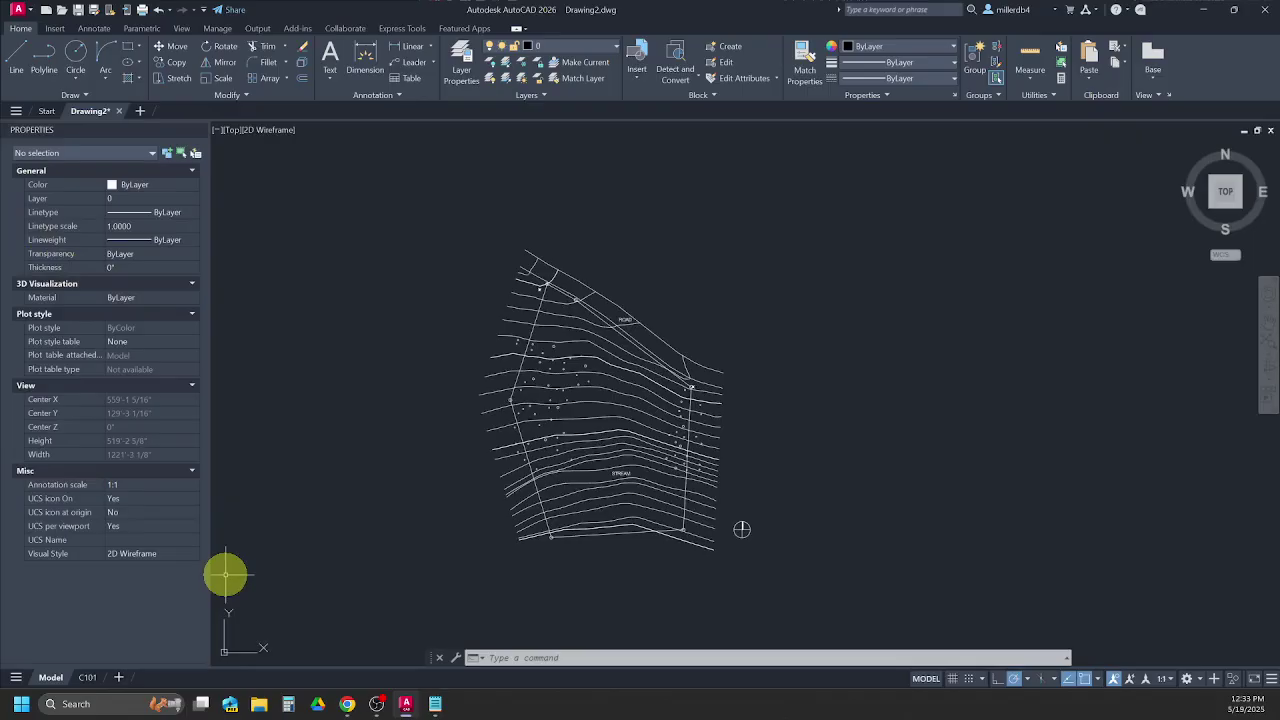
Check the required scale in the Chrome instructions, set AutoCAD's model space annotation scale to 1" = 30'-0", and regenerate the drawing.
left_click(345, 704)
left_click(338, 13)
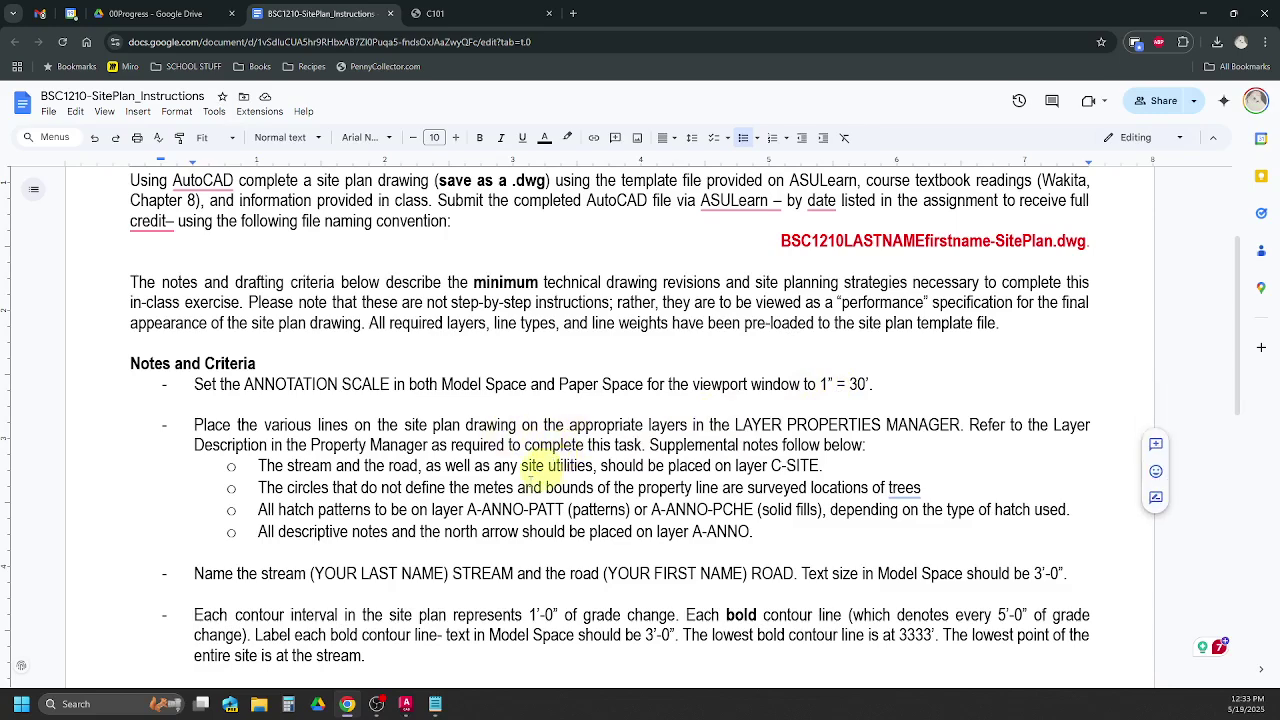
left_click(406, 705)
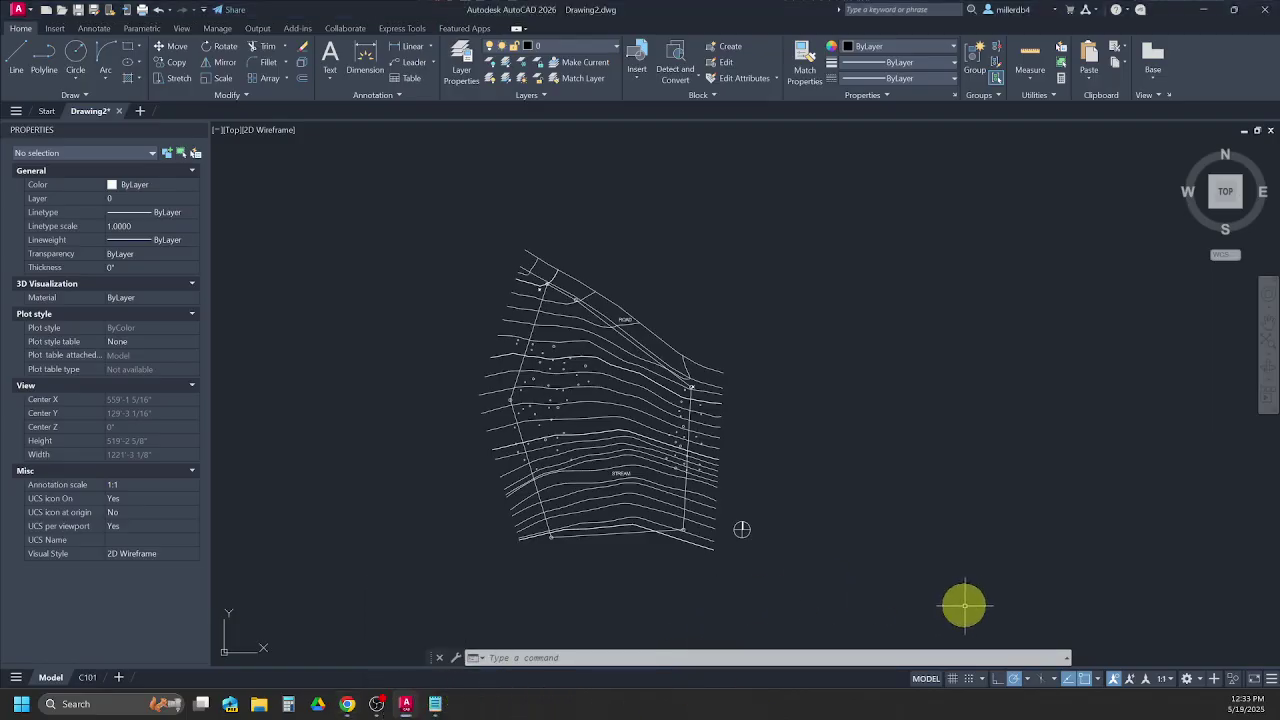
left_click(1164, 679)
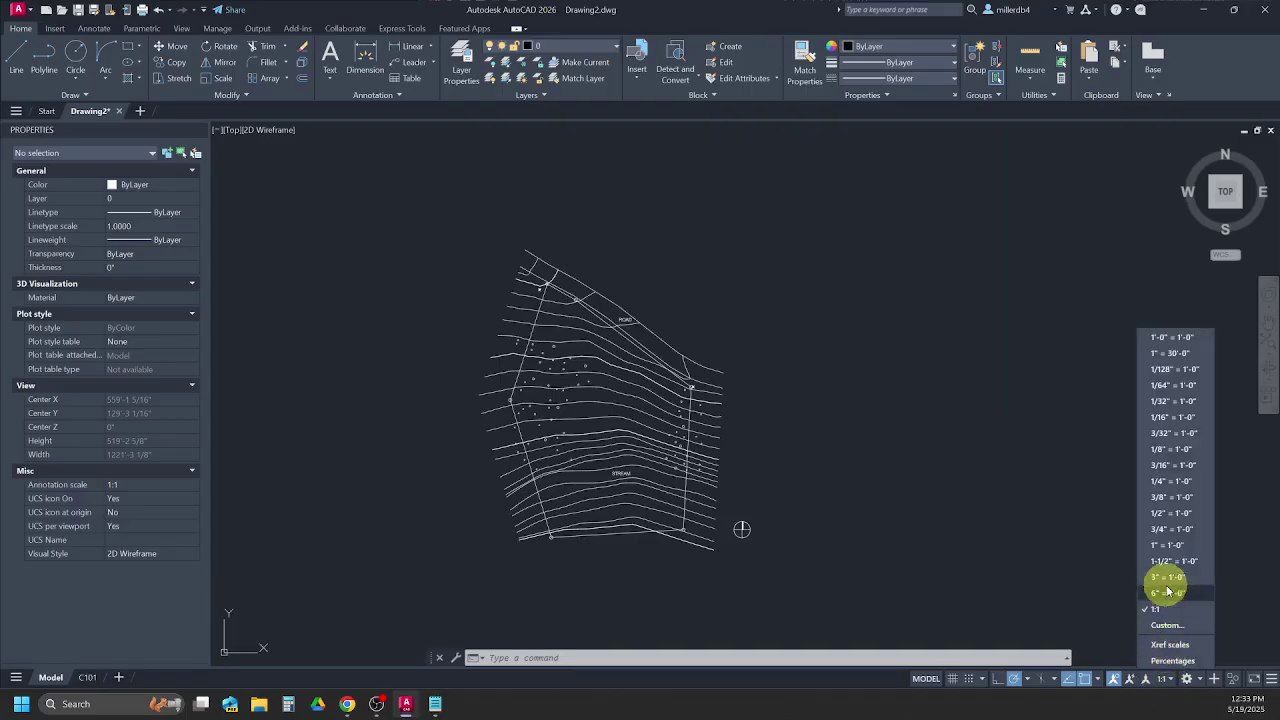
left_click(1163, 354)
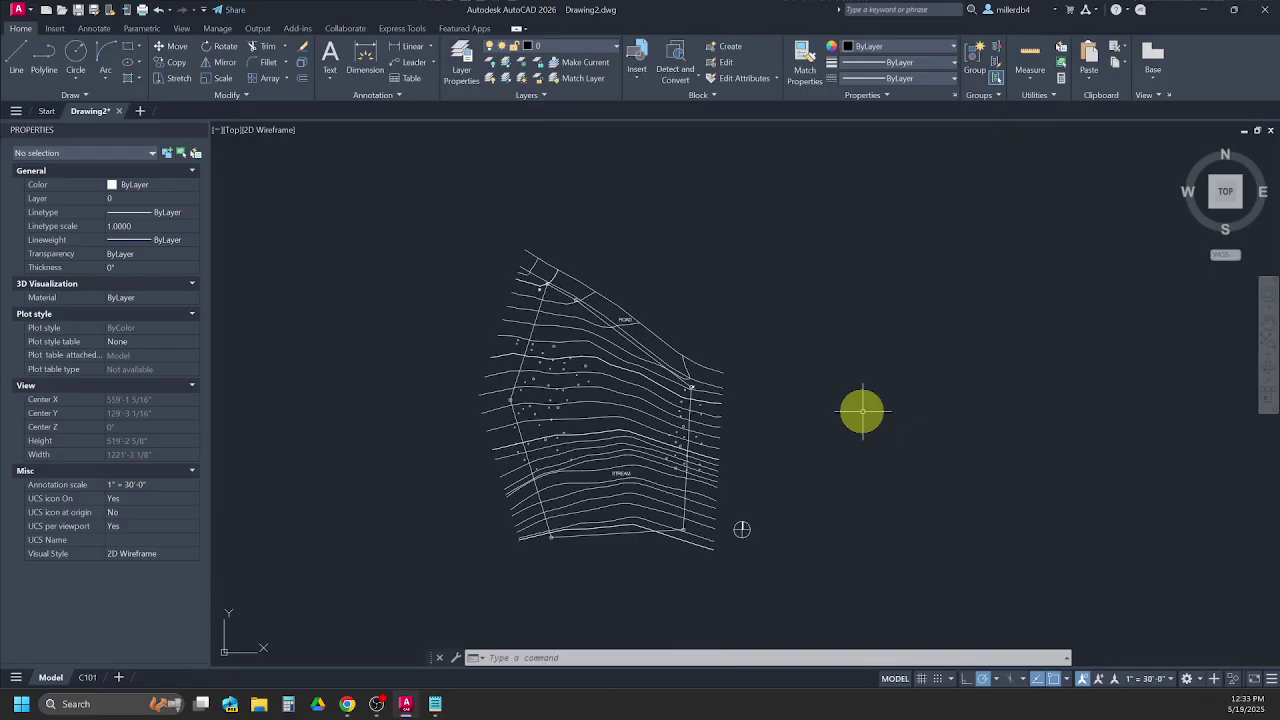
type("REGEN")
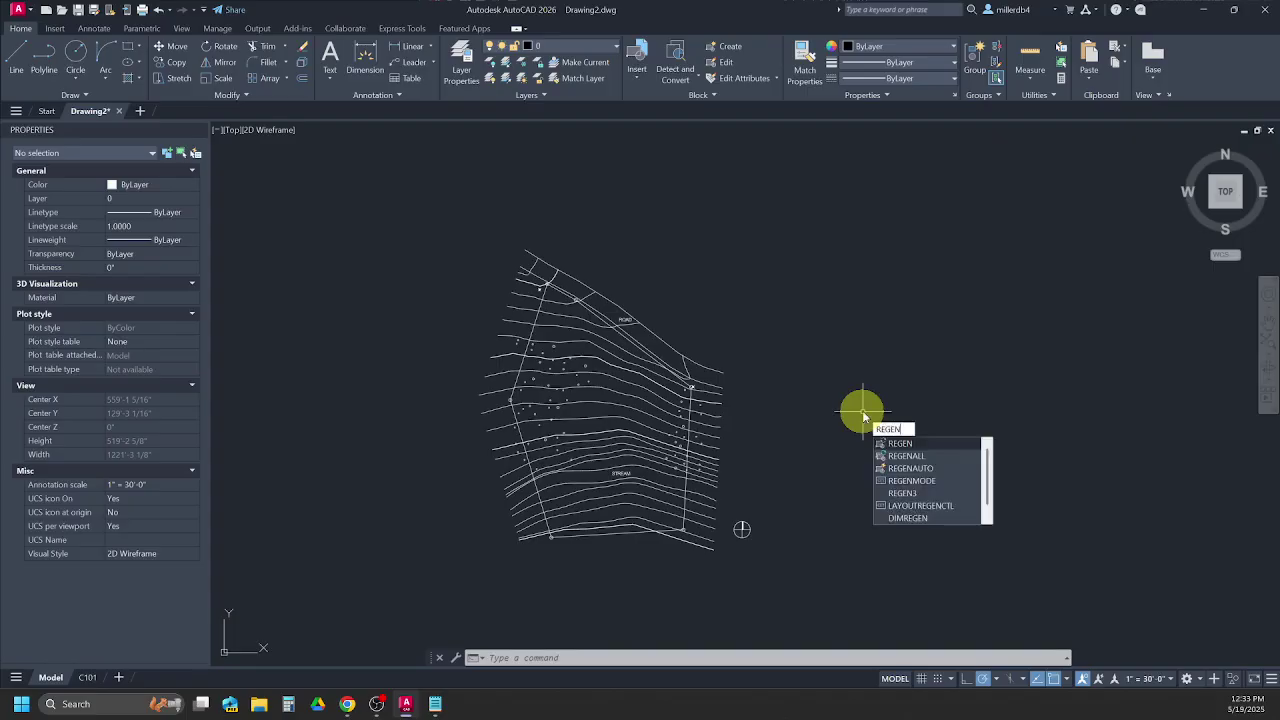
key("Return")
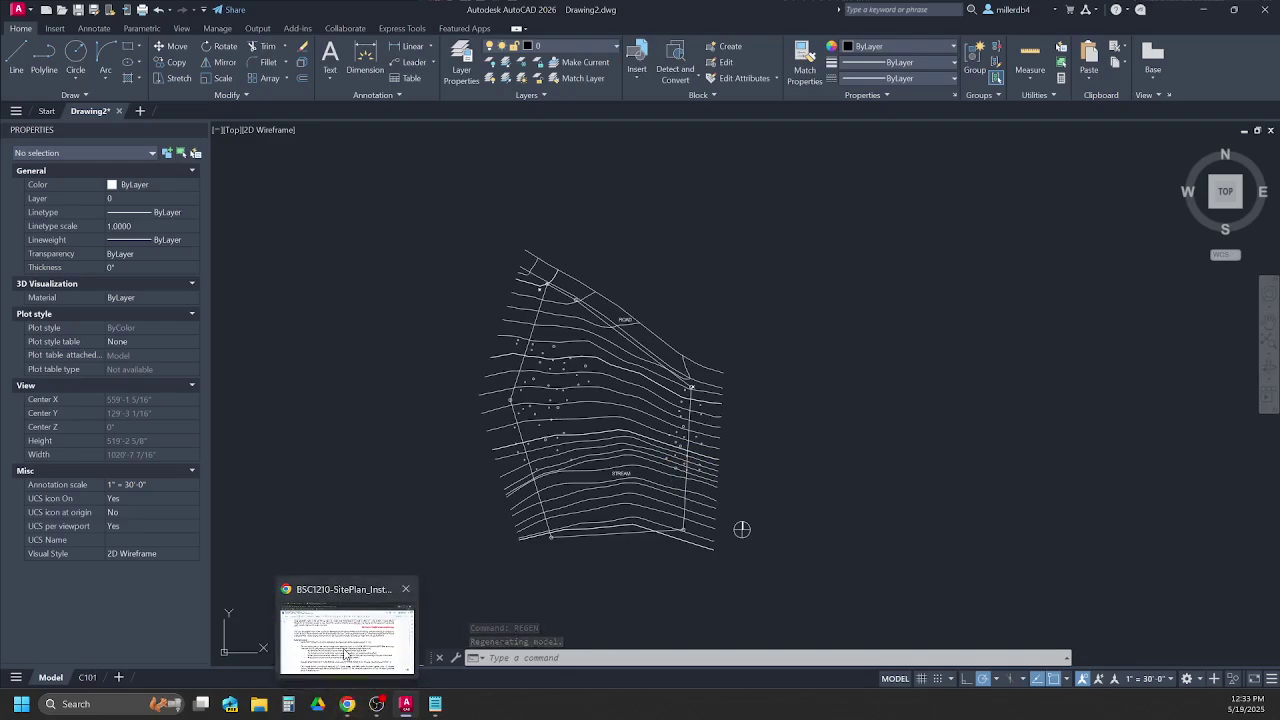
Read the layer placement notes in the site plan instructions in Chrome and return to the AutoCAD drawing.
left_click(347, 706)
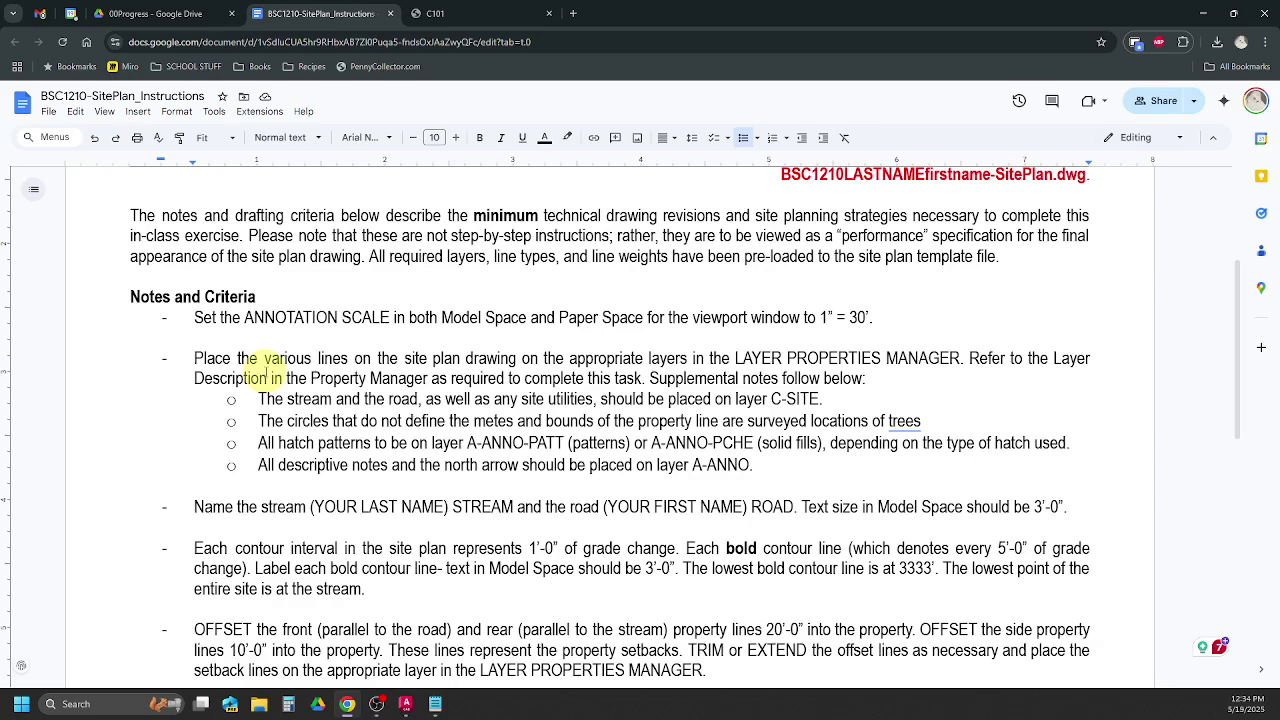
mouse_move(406, 706)
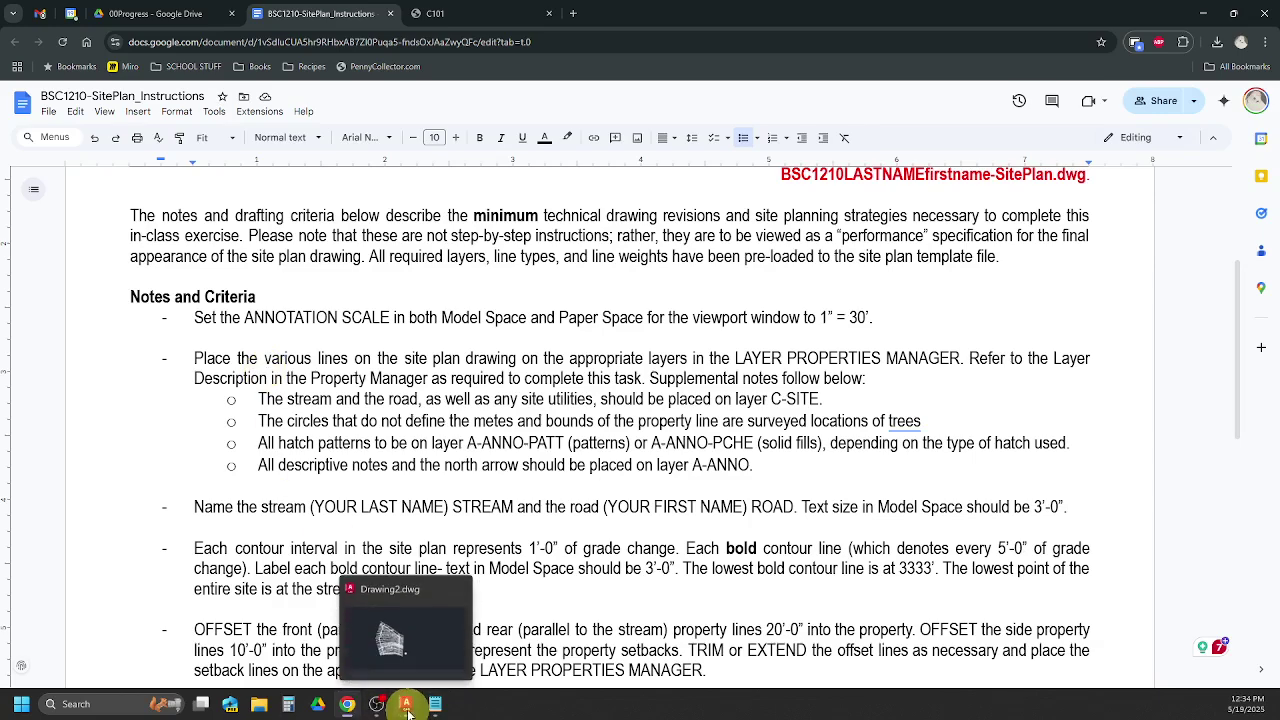
left_click(404, 654)
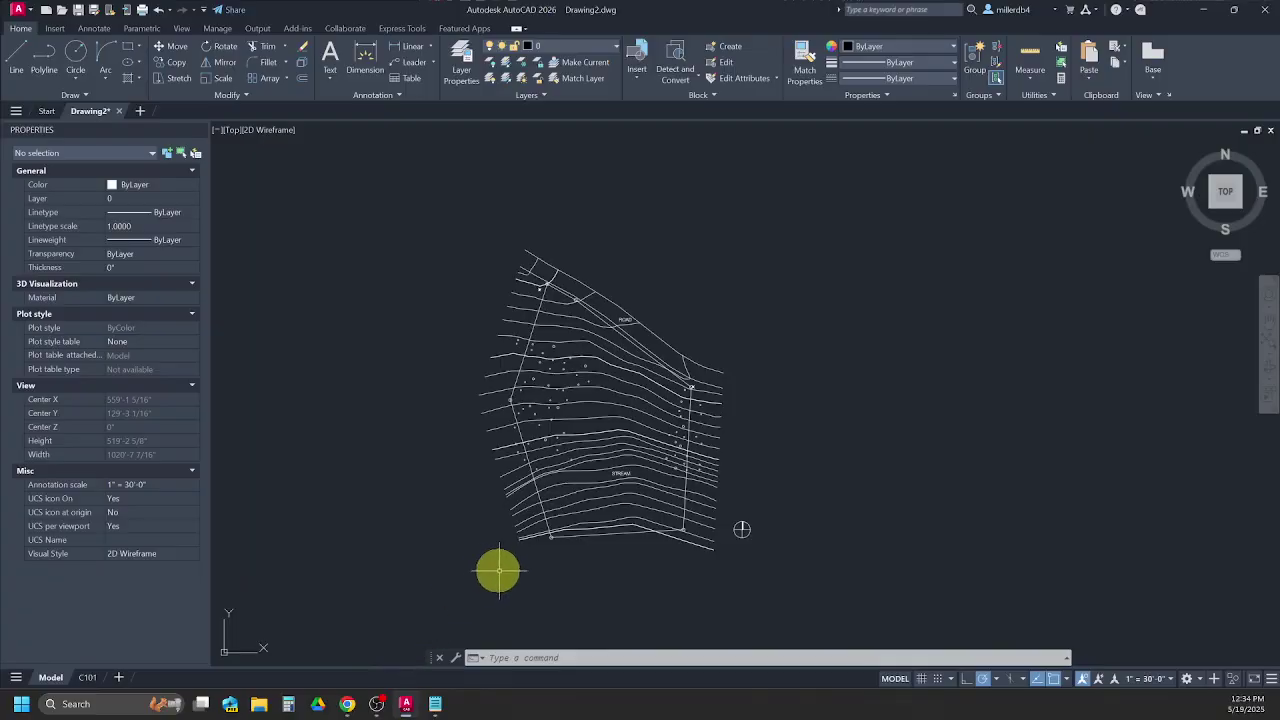
Place all bold and thin contour lines on layer C-TOPO-EXST, leaving out the stream and road edges, property lines and tree circles.
scroll(742, 529, "up", 5)
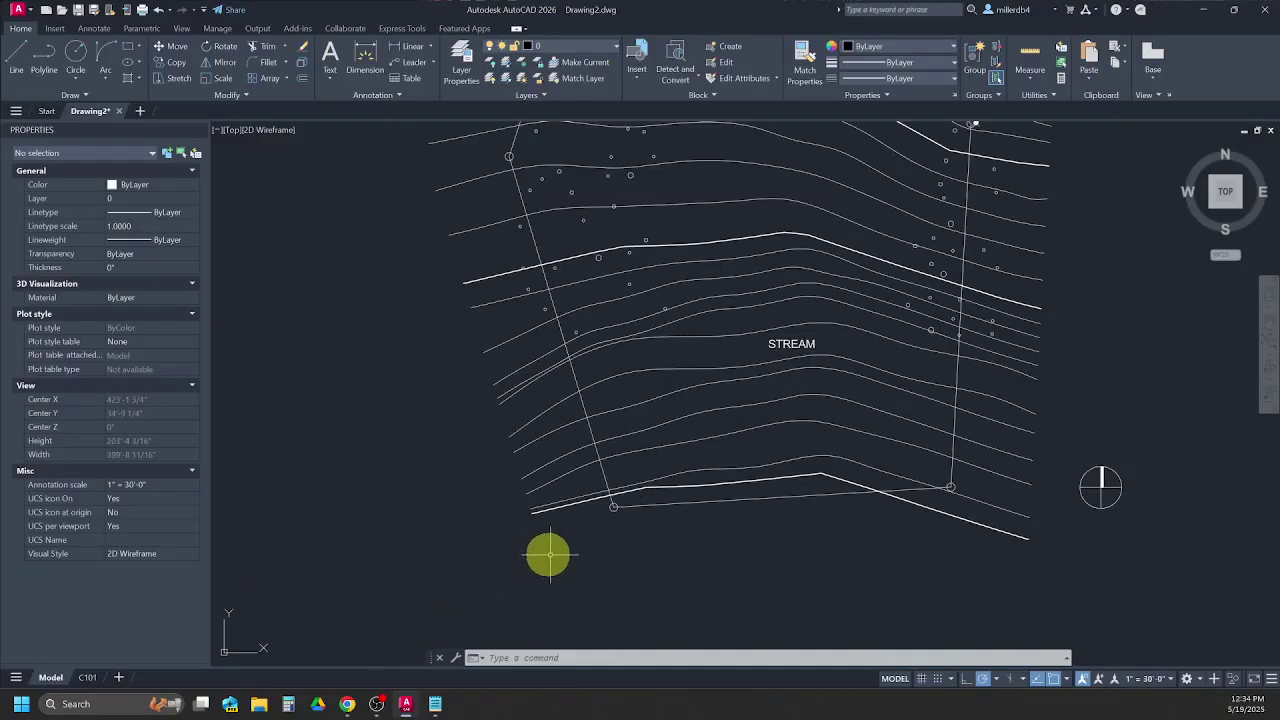
left_click(561, 519)
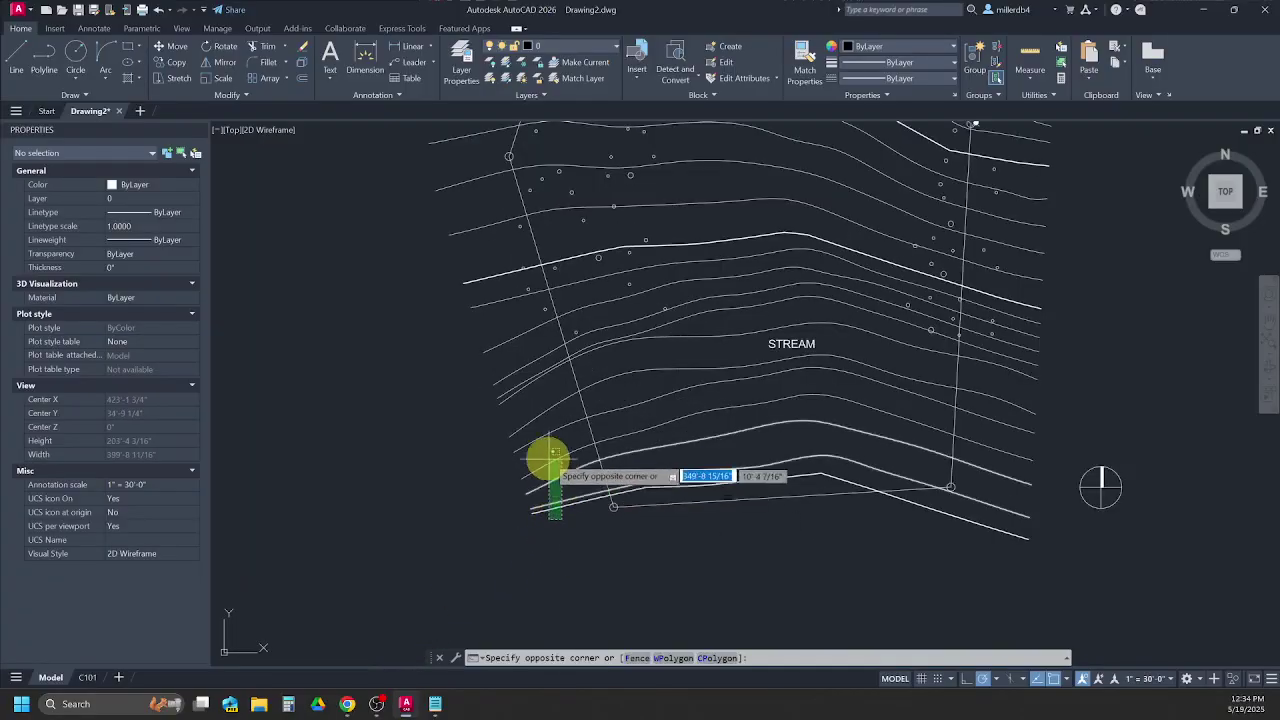
left_click(549, 407)
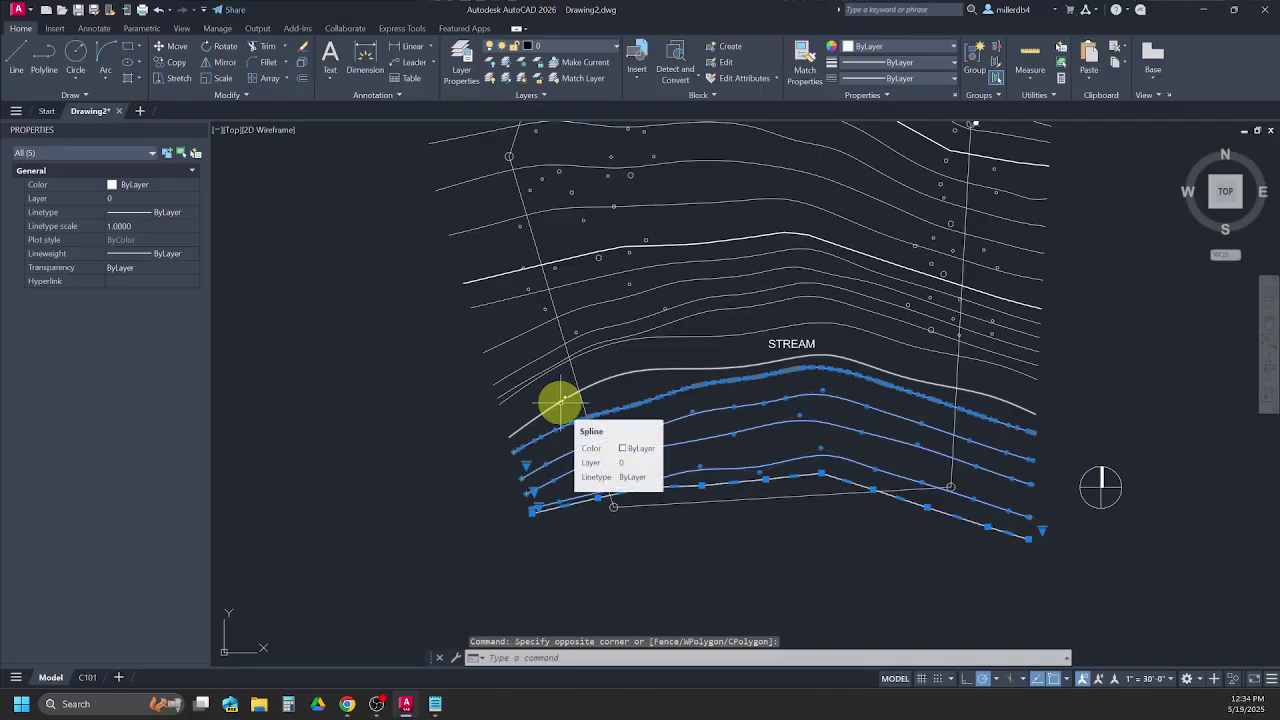
left_click(760, 310)
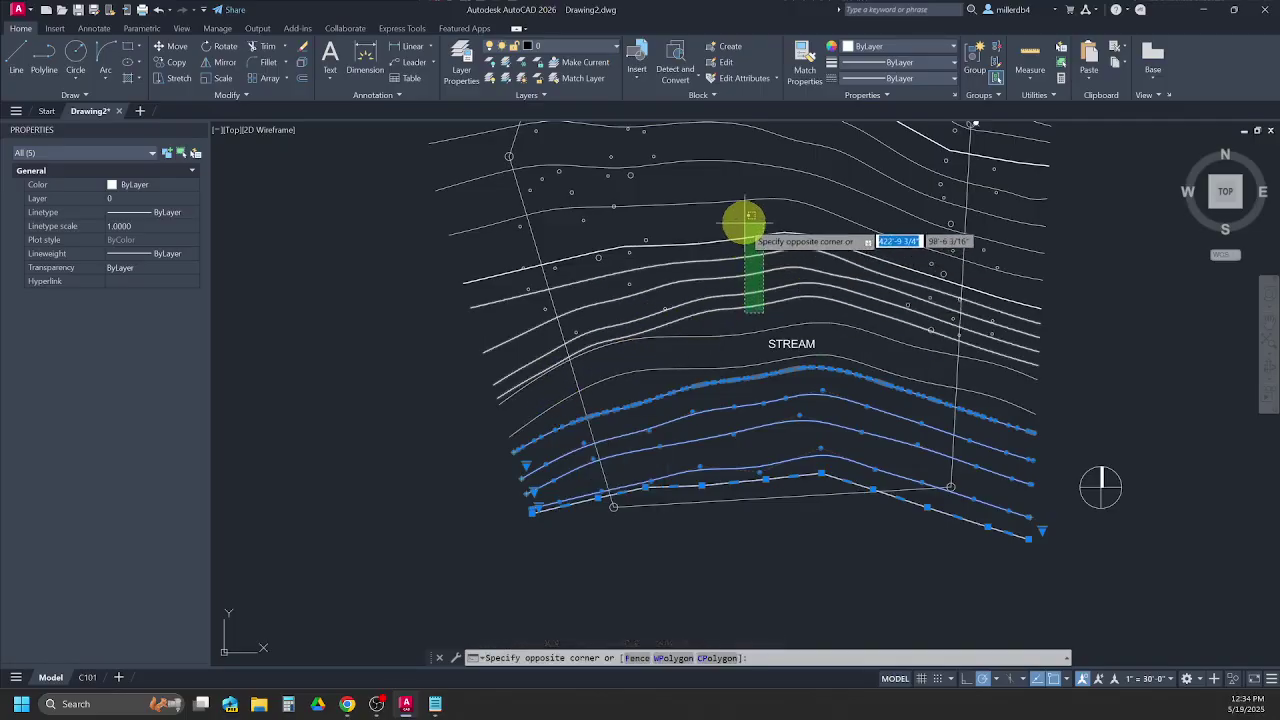
scroll(750, 215, "down", 2)
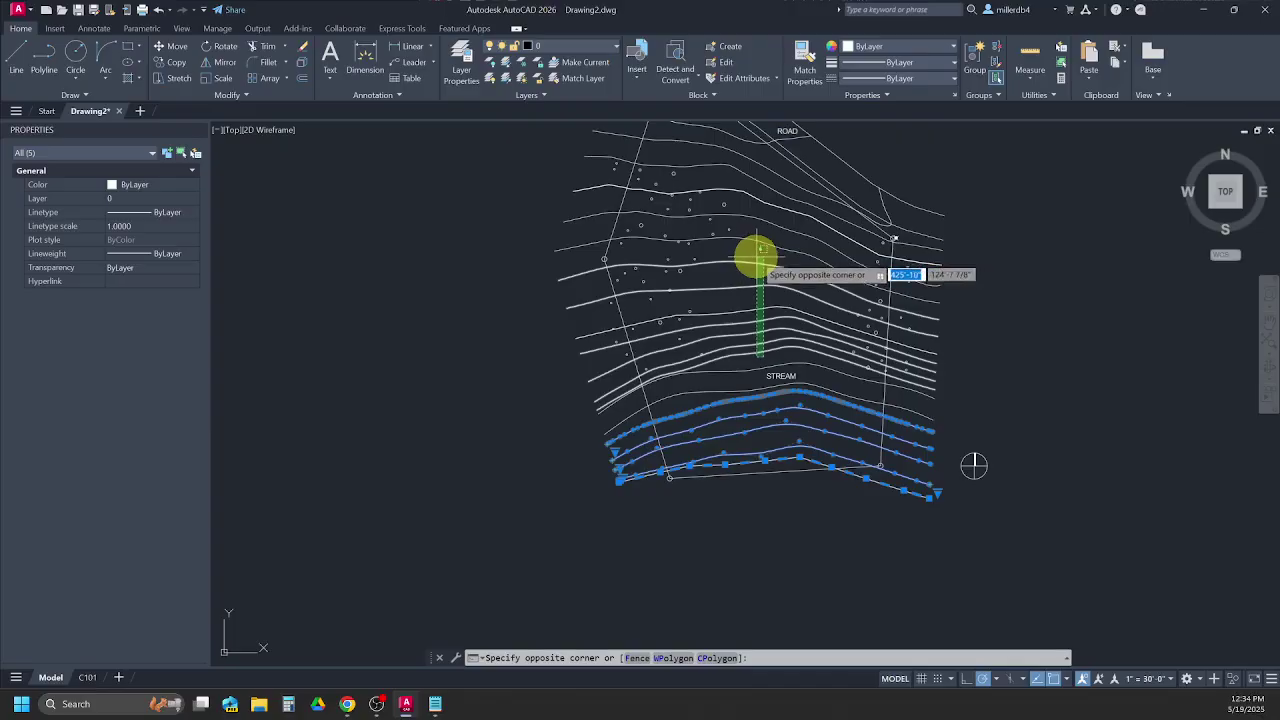
left_click(758, 260)
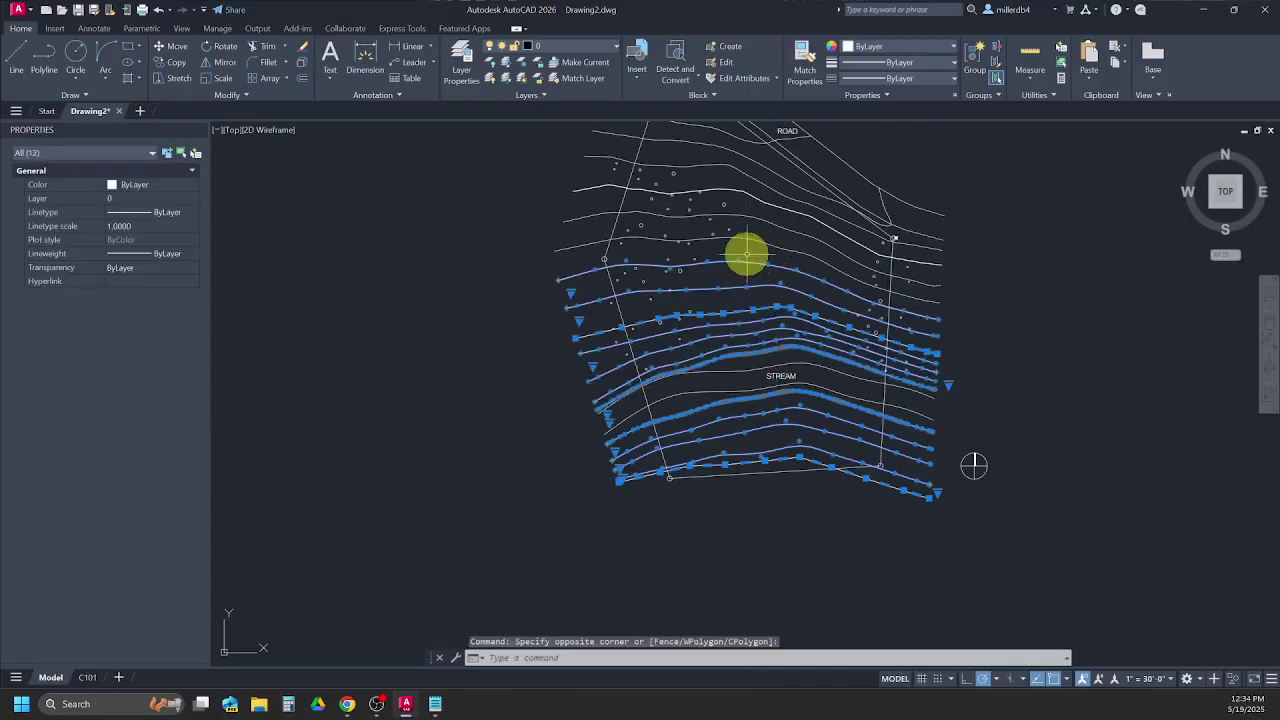
left_click(566, 249)
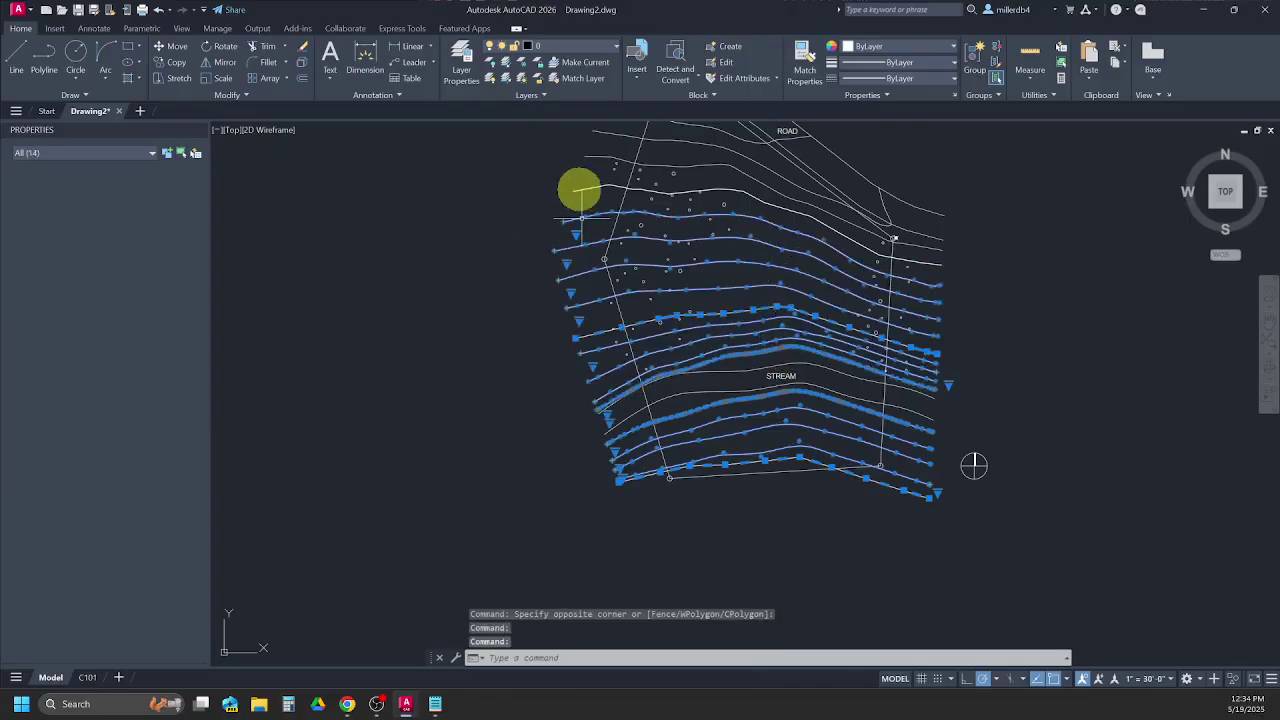
left_click(582, 216)
left_click(580, 189)
middle_click_drag(723, 183, 726, 205)
scroll(609, 329, "up", 4)
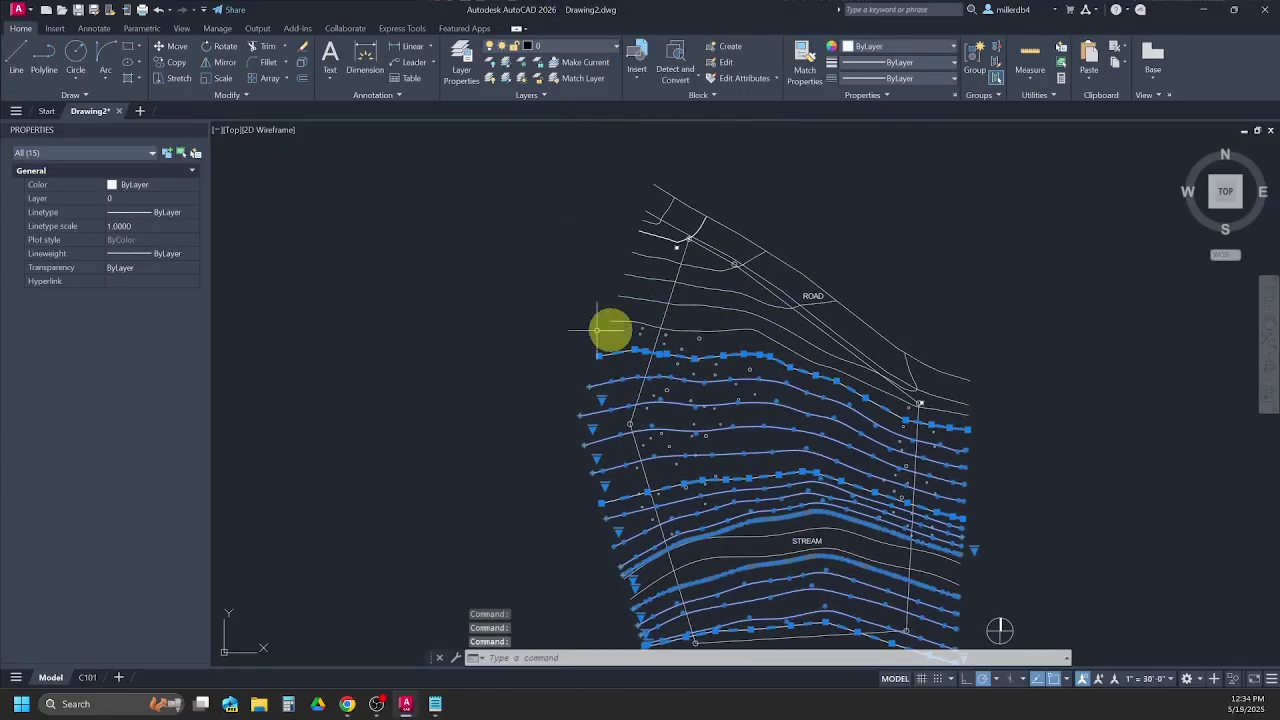
left_click(694, 346)
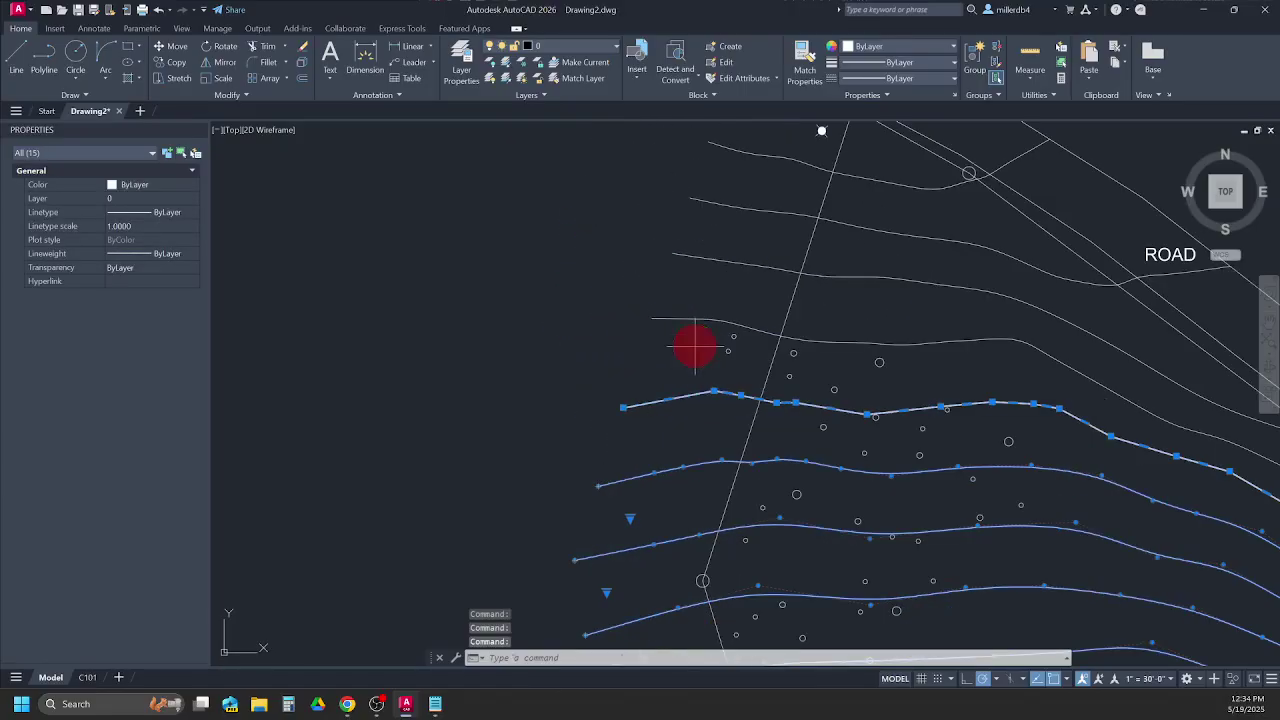
left_click(686, 137)
left_click(686, 357)
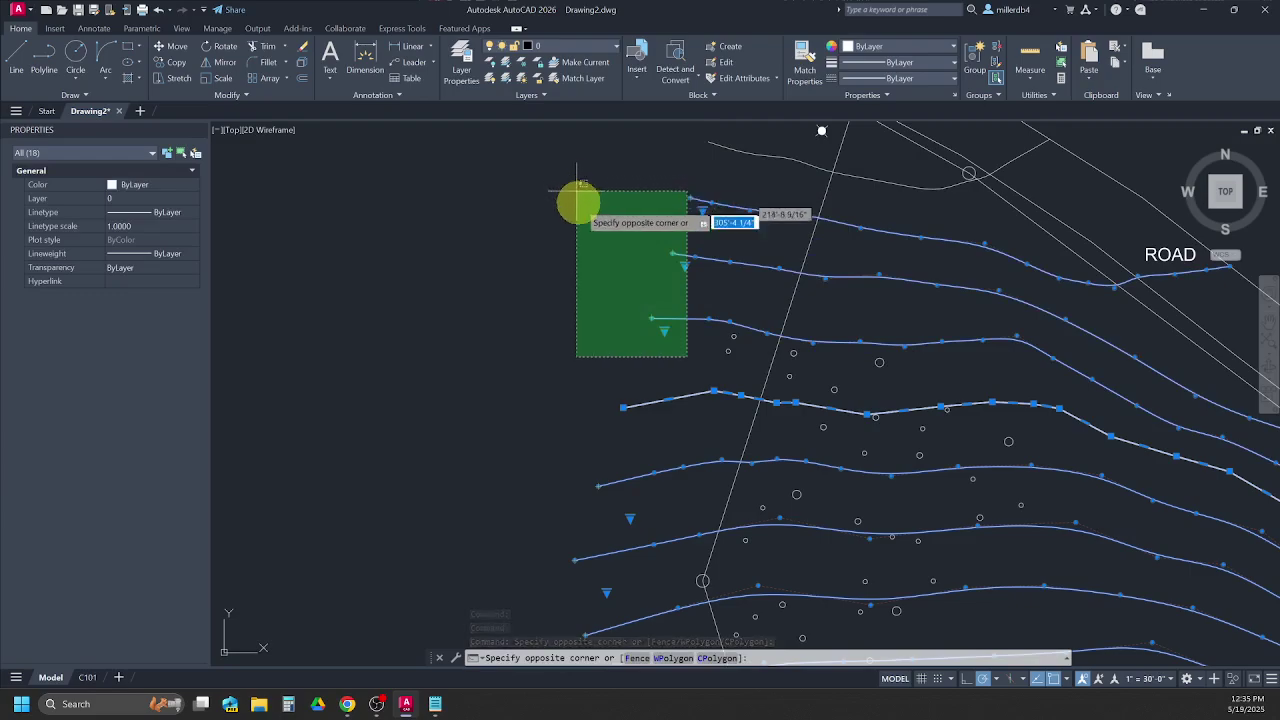
left_click(646, 370)
left_click(469, 182)
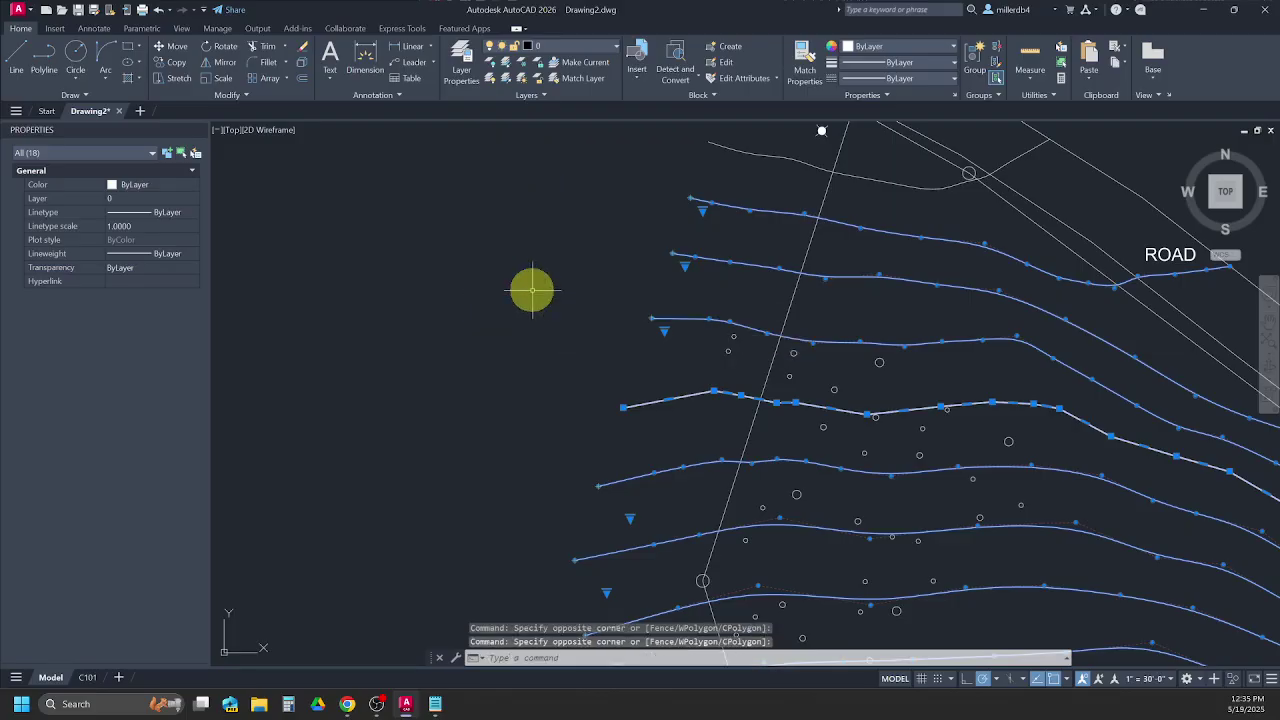
mouse_move(531, 289)
middle_mouse_down()
mouse_move(497, 406)
mouse_move(563, 434)
middle_mouse_up()
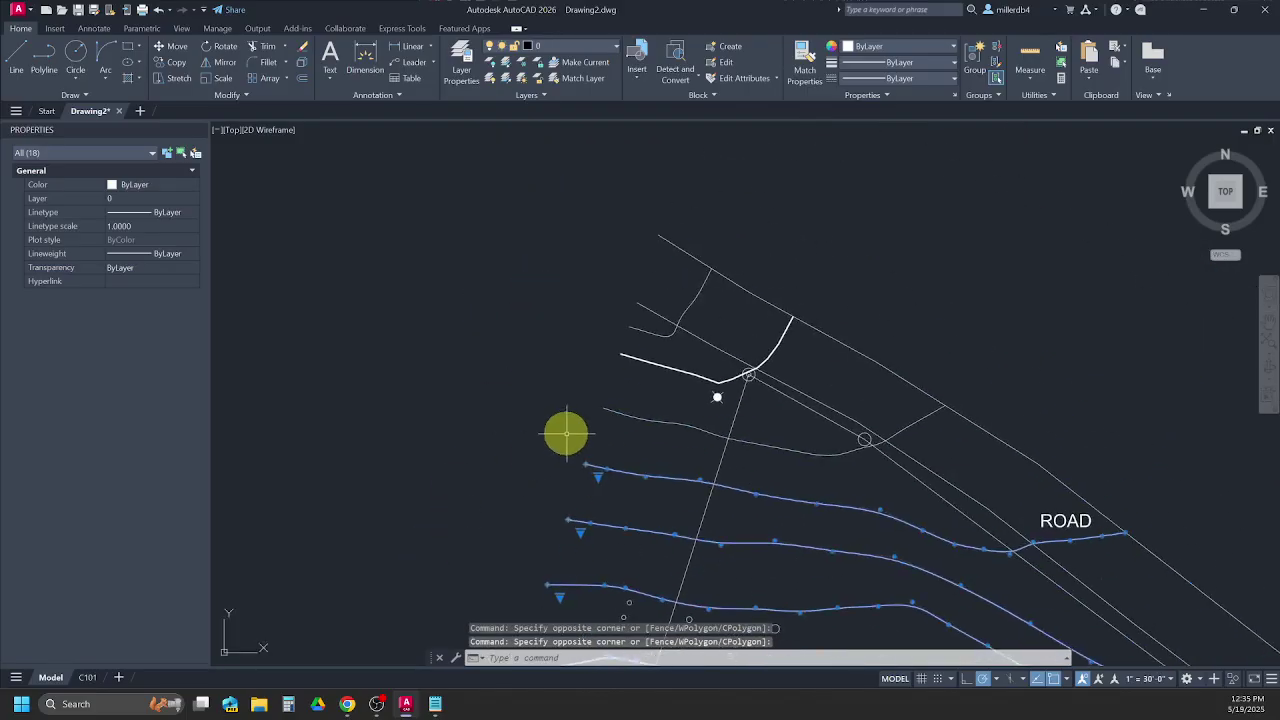
left_click(606, 300)
scroll(606, 306, "down", 5)
scroll(627, 395, "up", 2)
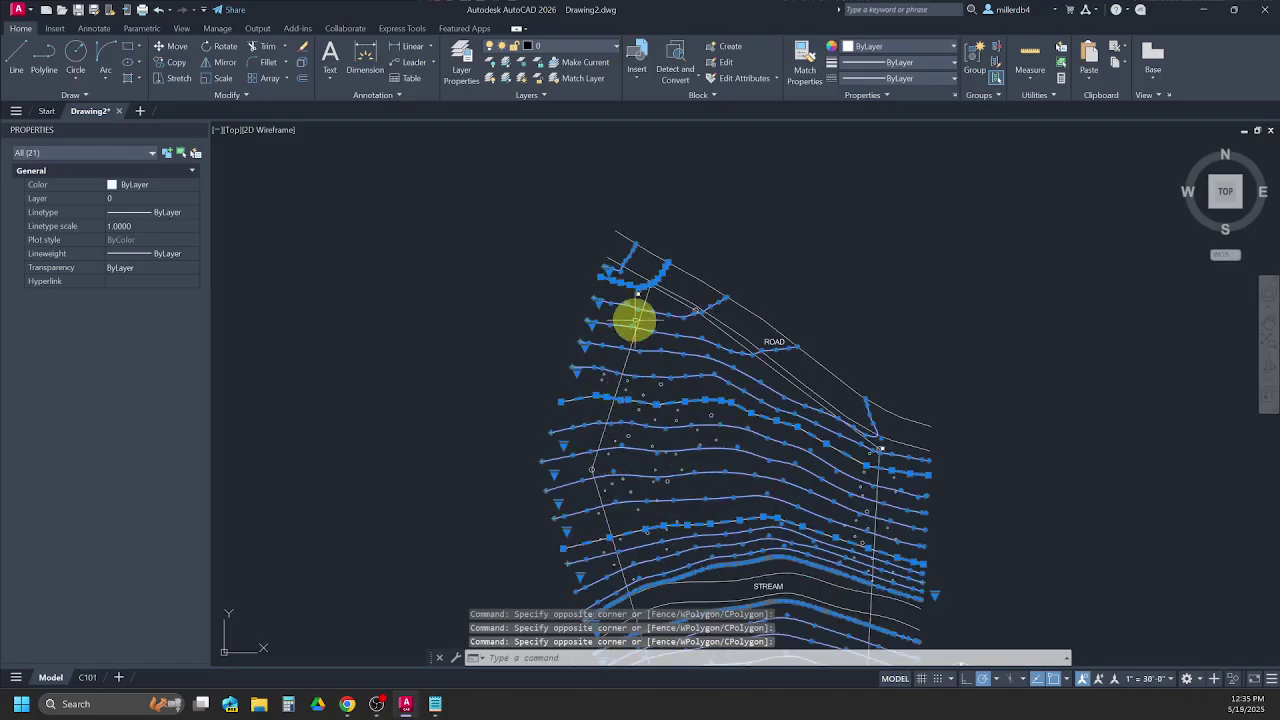
left_click(603, 47)
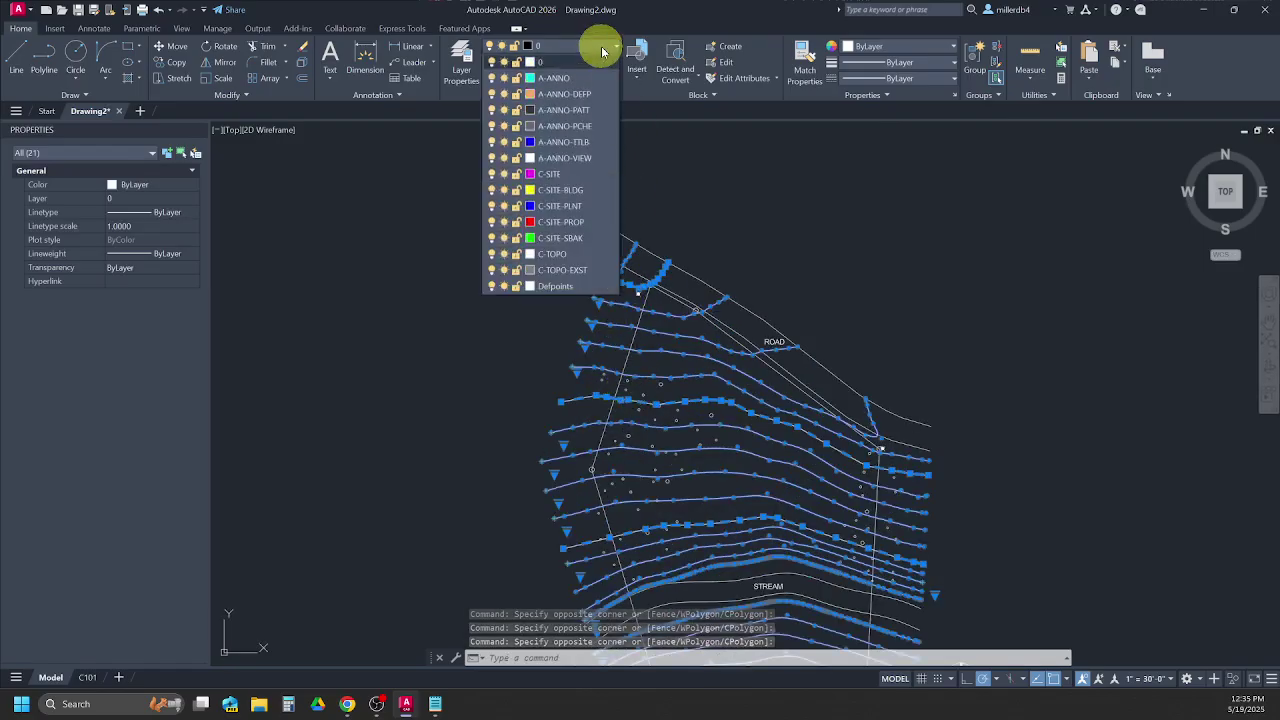
left_click(575, 279)
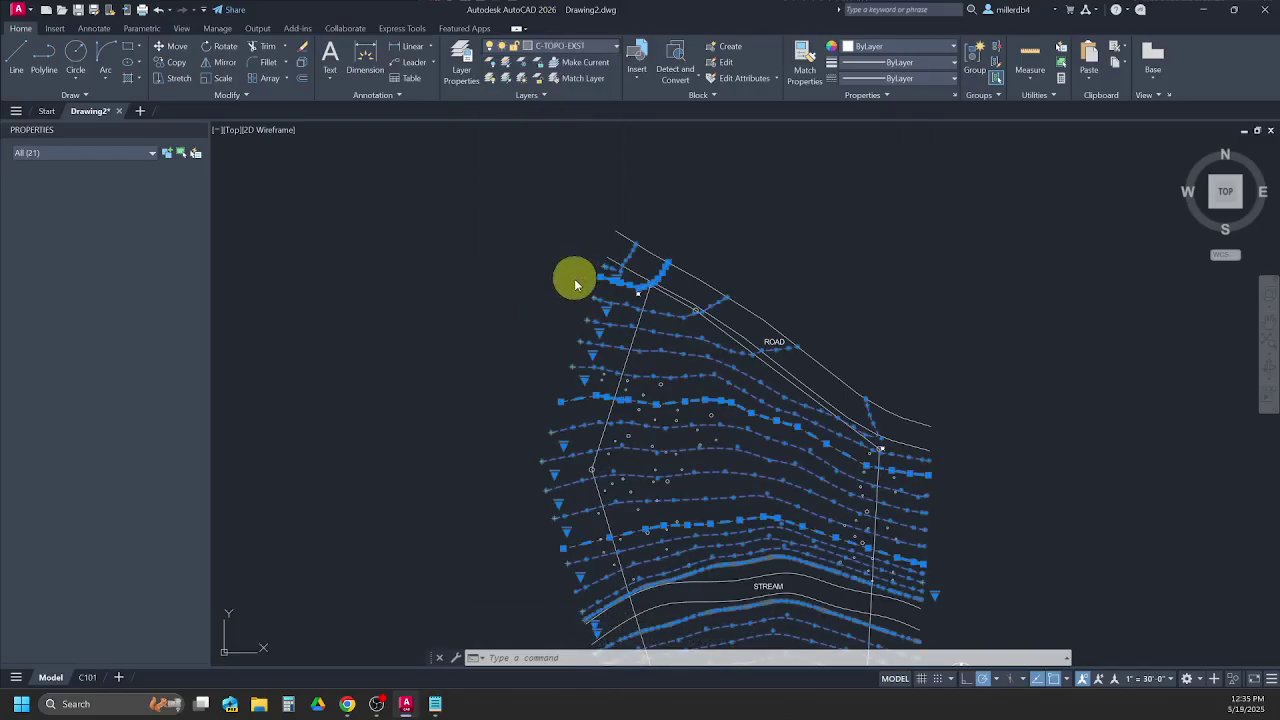
Clear the contour selection and place the two road edge polylines on layer C-SITE.
scroll(562, 448, "up", 4)
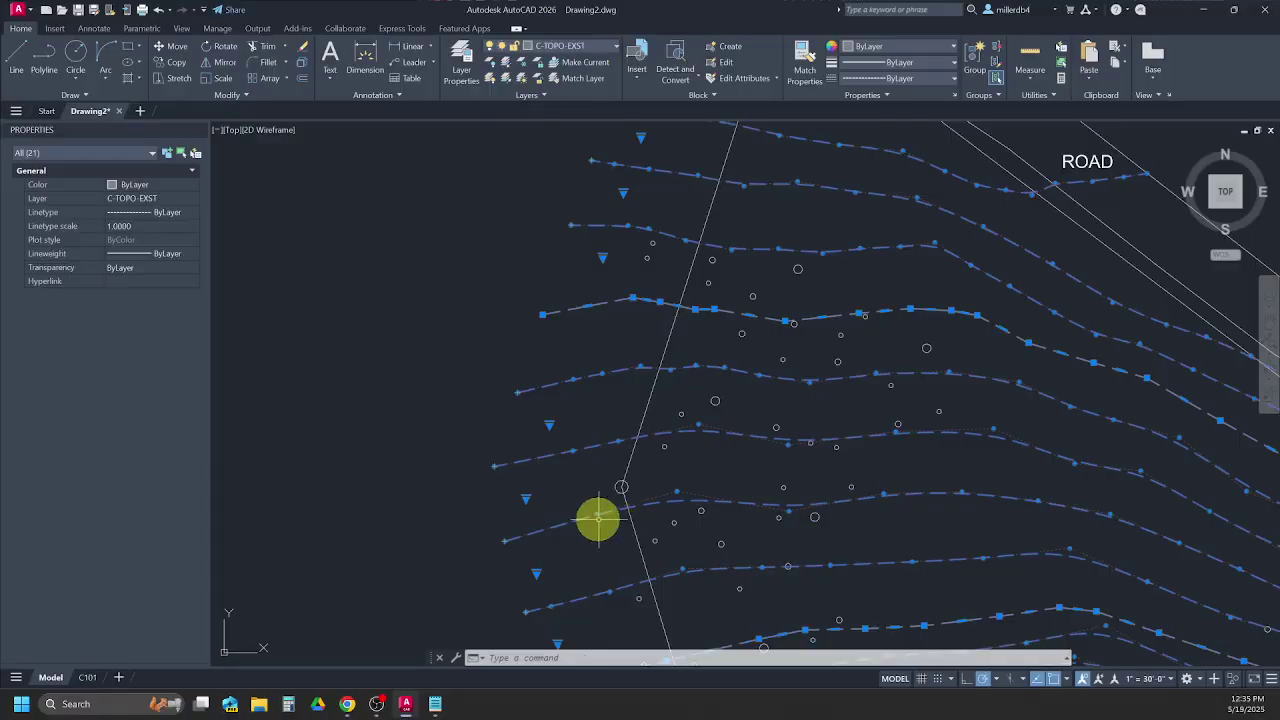
left_click(598, 517)
key("Escape")
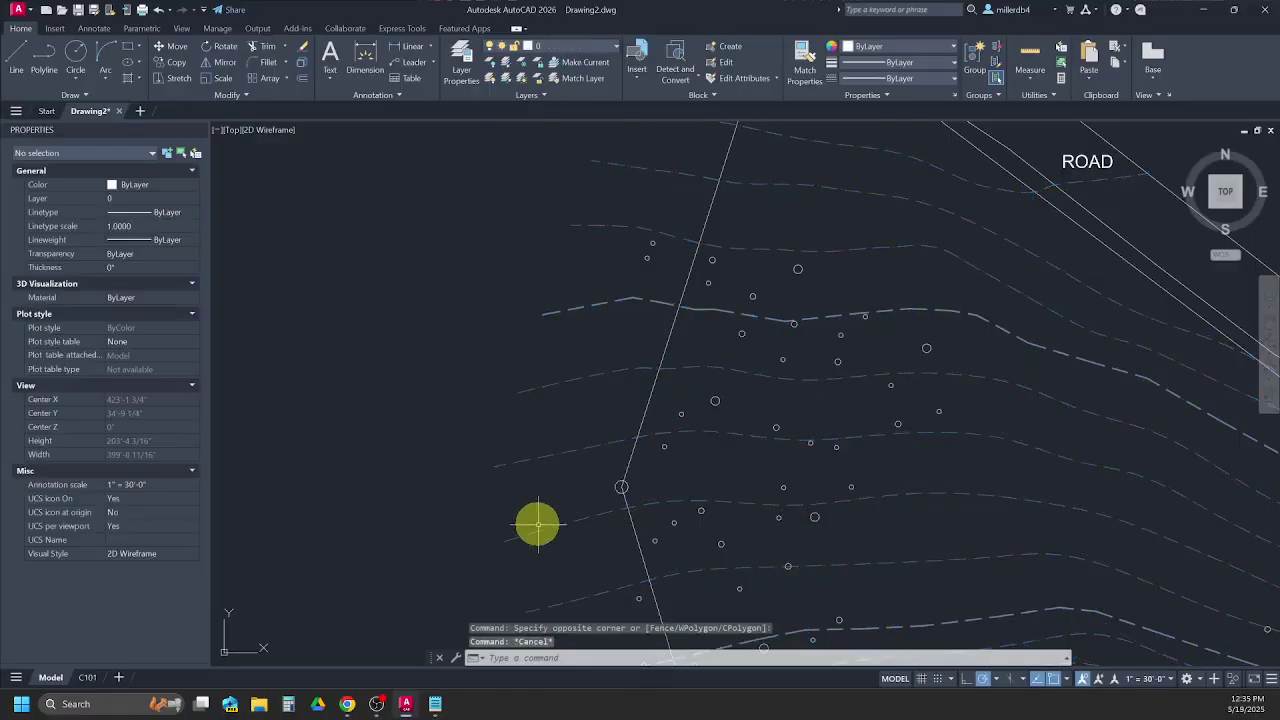
scroll(562, 455, "down", 2)
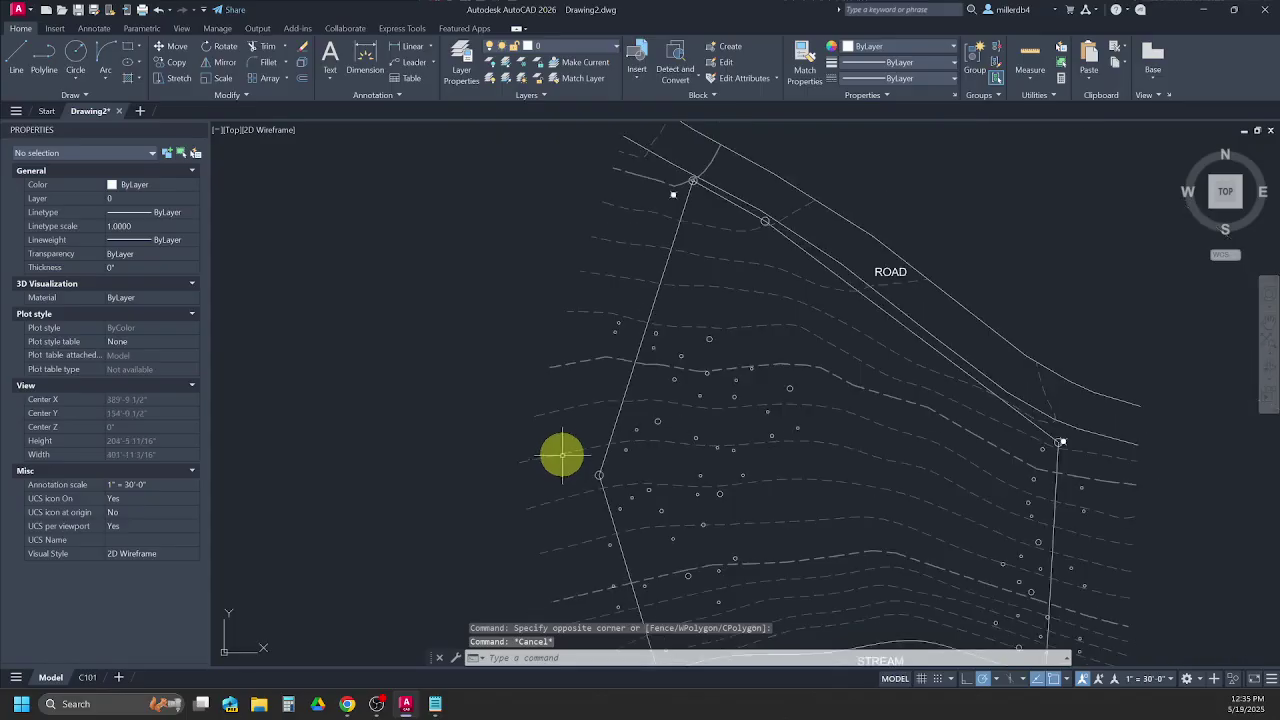
left_click(662, 157)
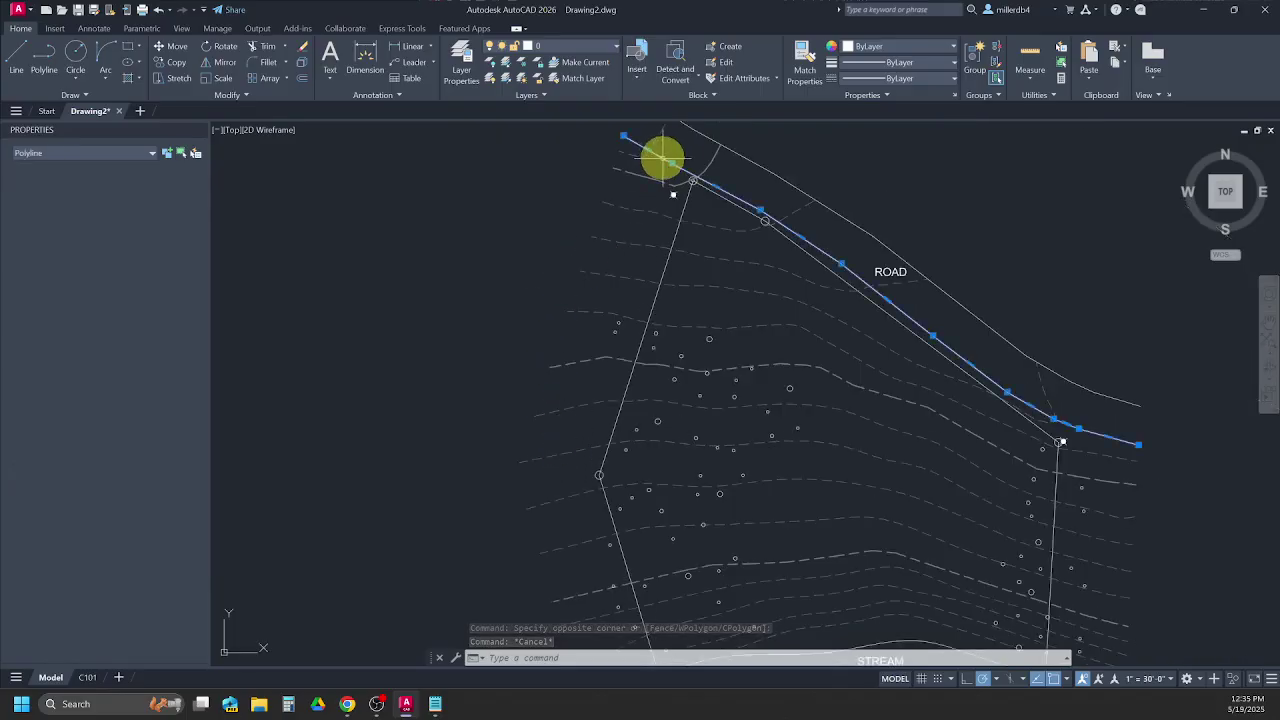
left_click(703, 132)
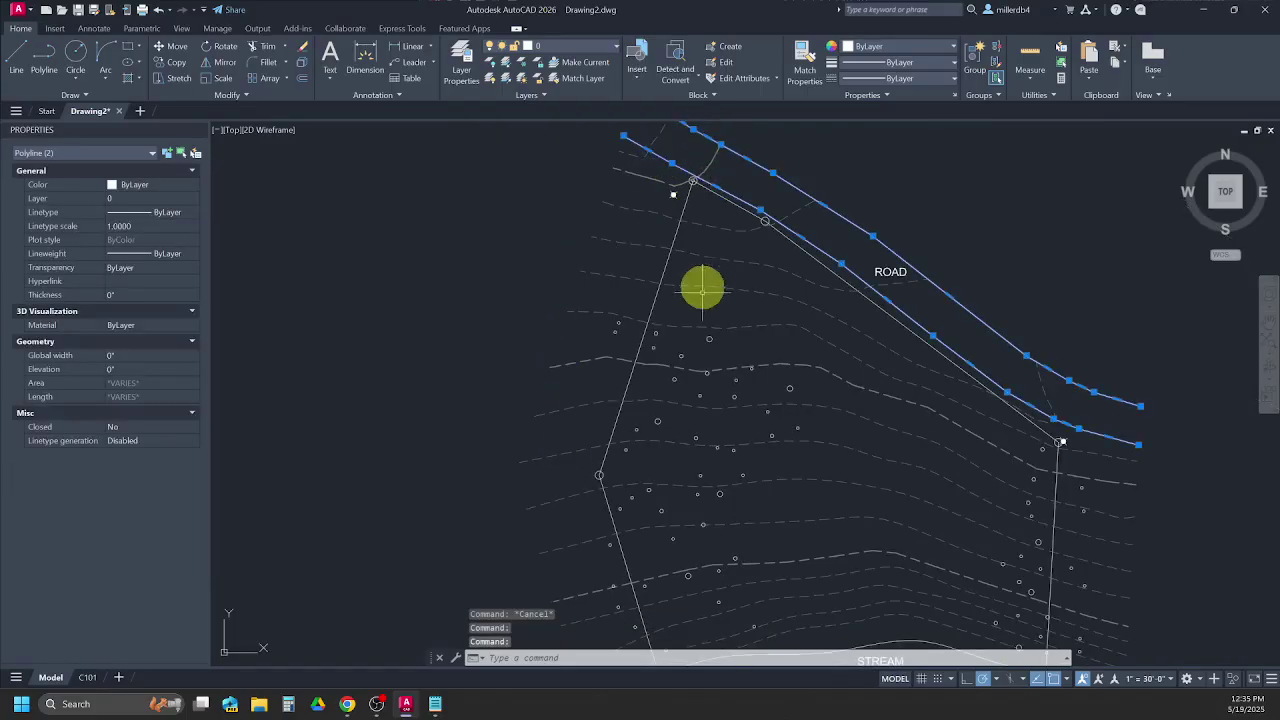
left_click(584, 47)
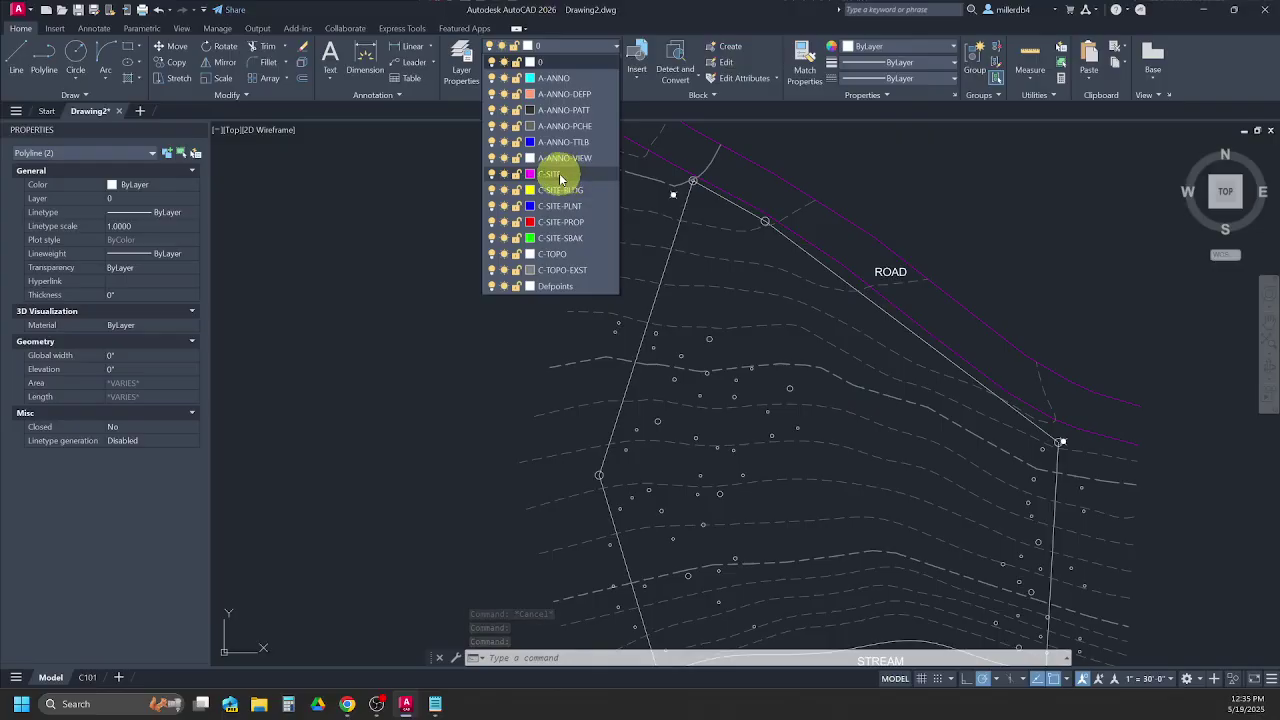
left_click(561, 176)
key("Escape")
key("Escape")
key("Escape")
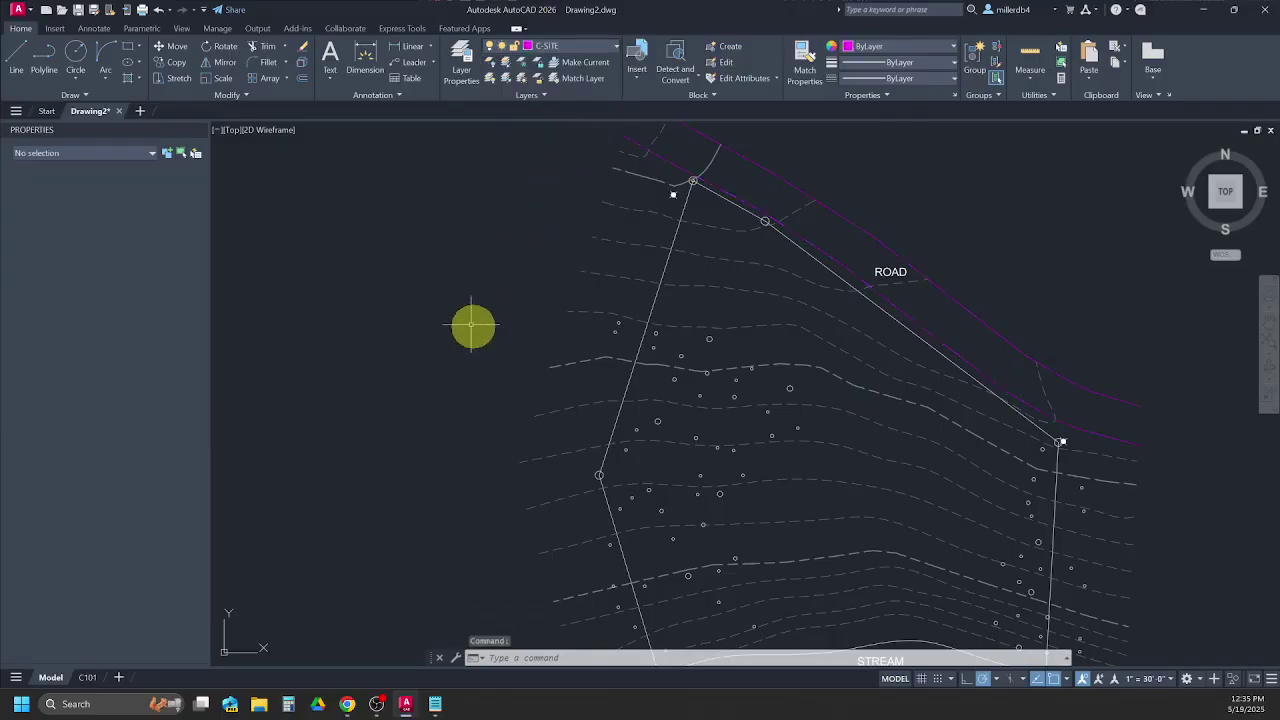
Place both stream edge splines on layer C-SITE and clear the selection.
middle_click_drag(474, 363, 440, 165)
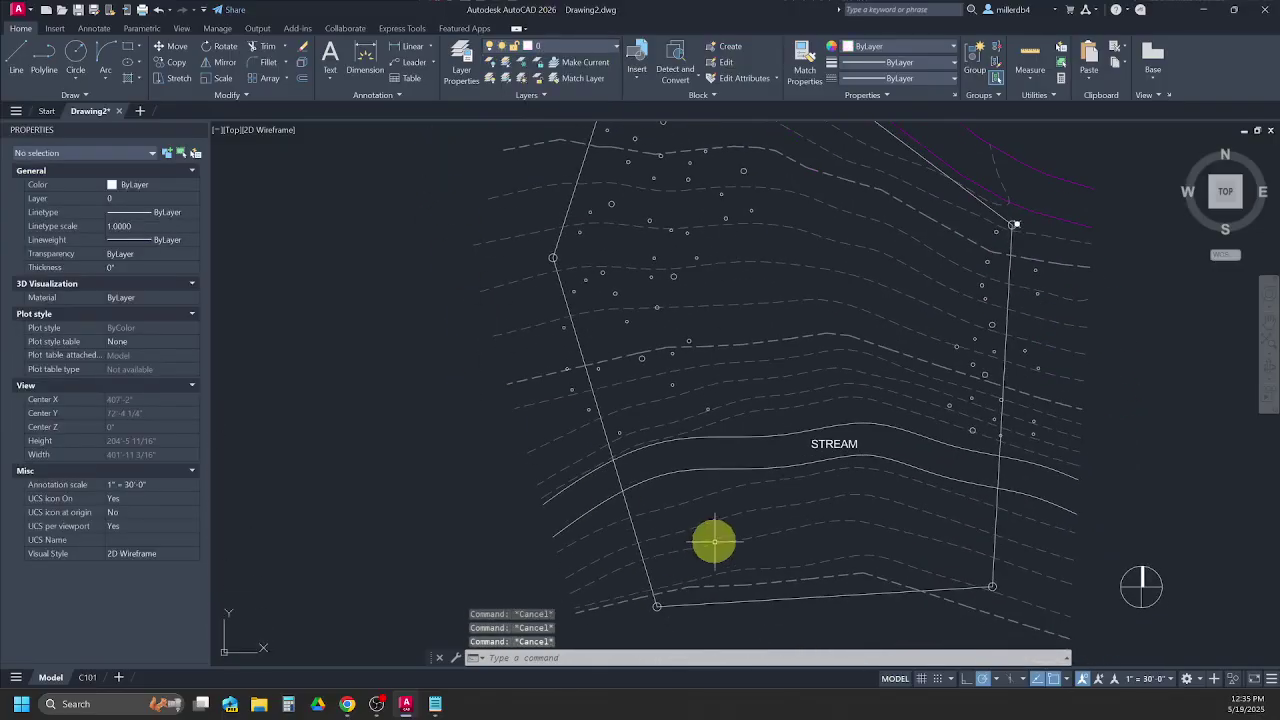
left_click(700, 465)
left_click(703, 436)
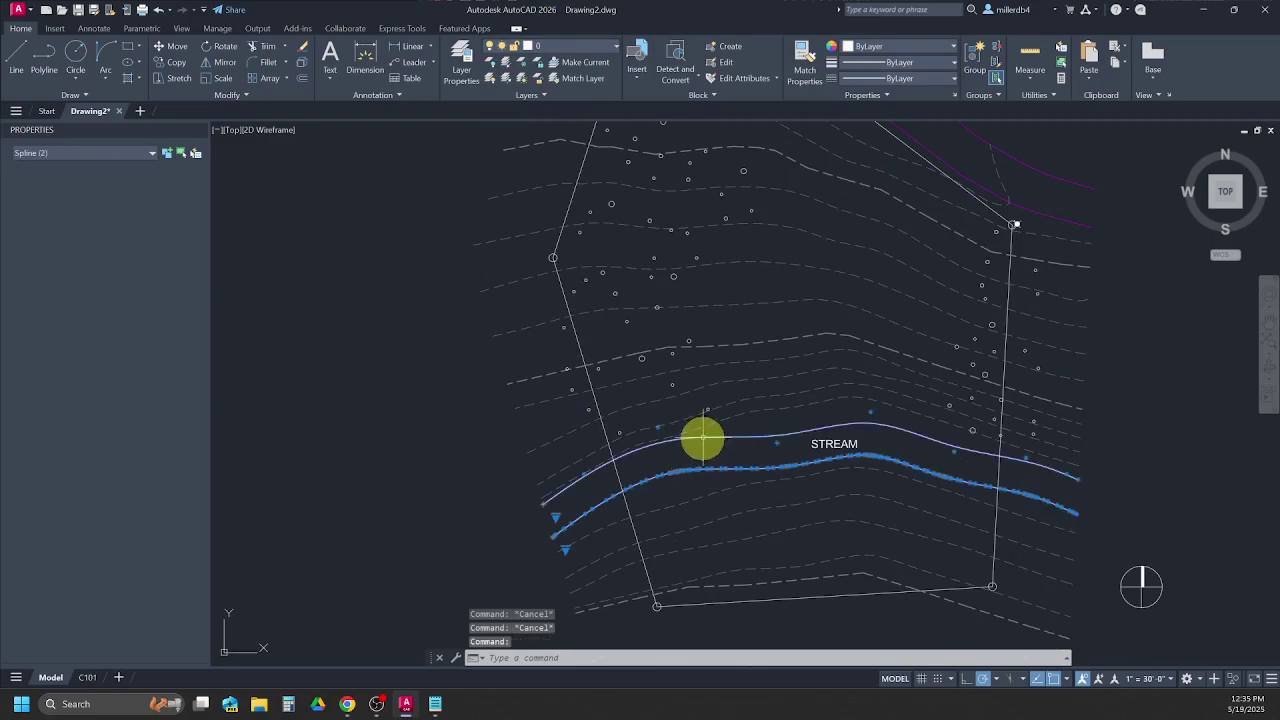
left_click(567, 46)
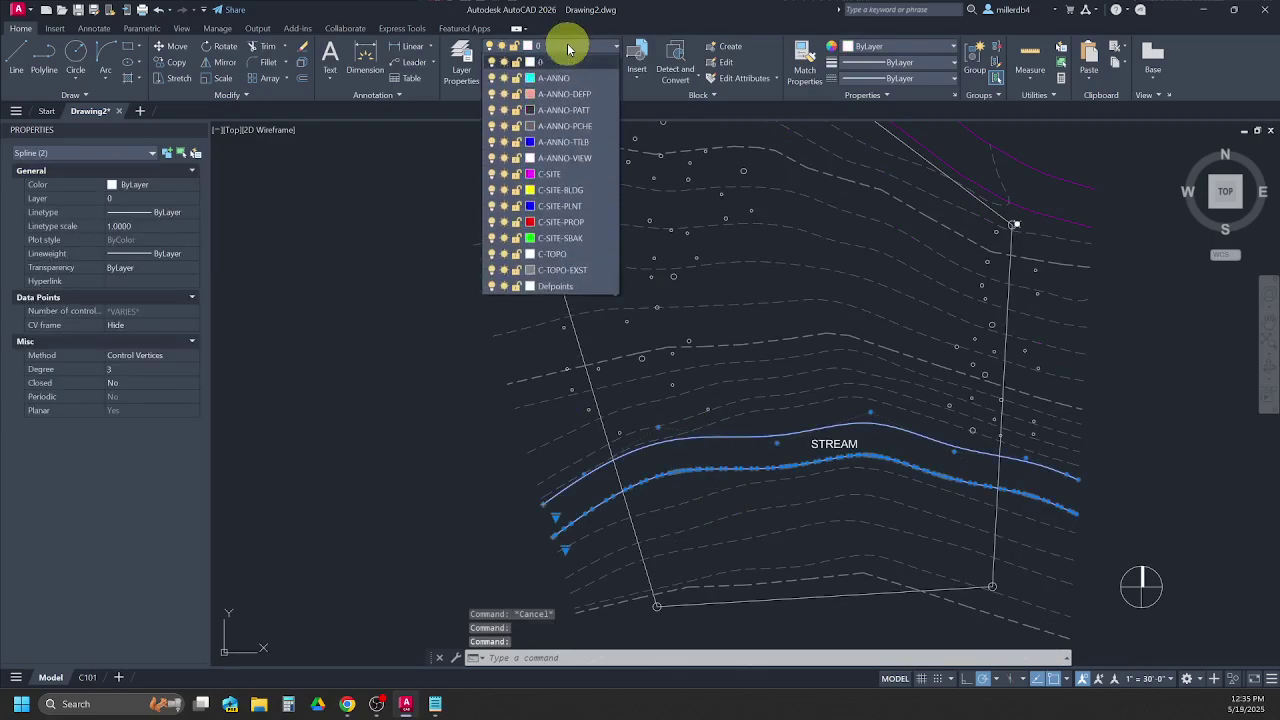
left_click(571, 179)
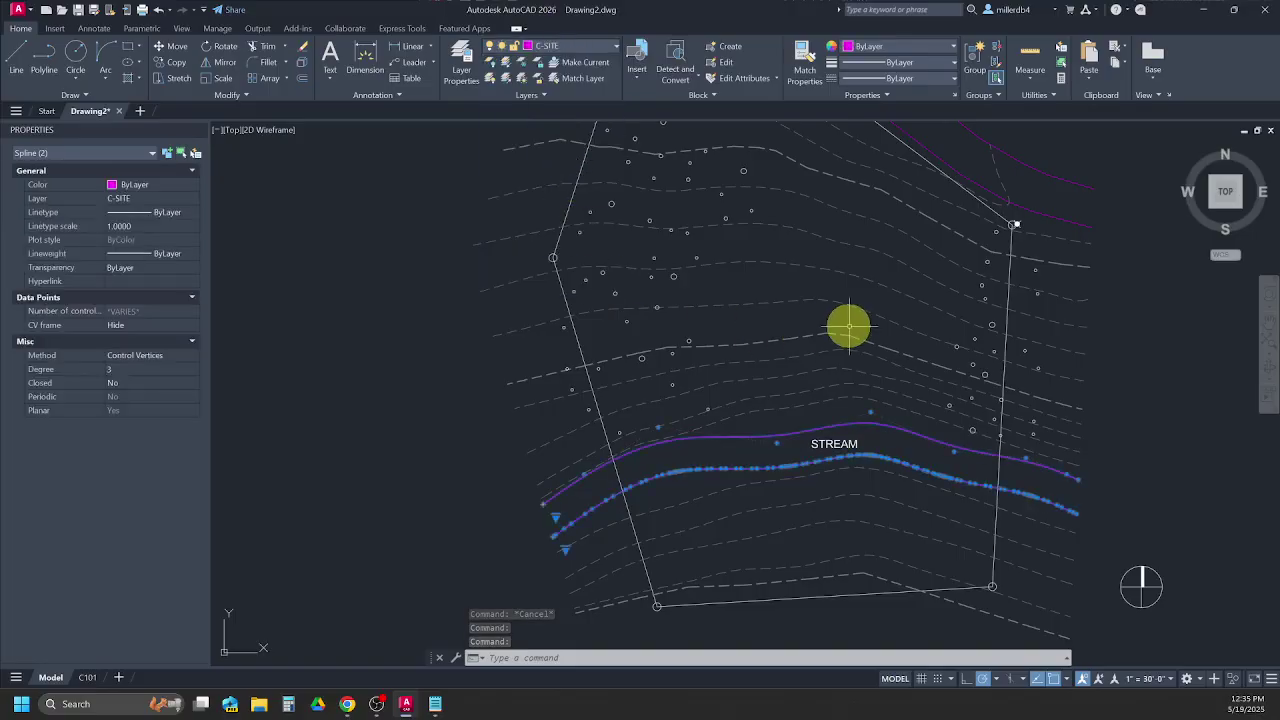
key("Escape")
key("Escape")
Place the two solid round symbol blocks beside the northwest and east property corners on layer C-SITE.
middle_click_drag(740, 252, 740, 449)
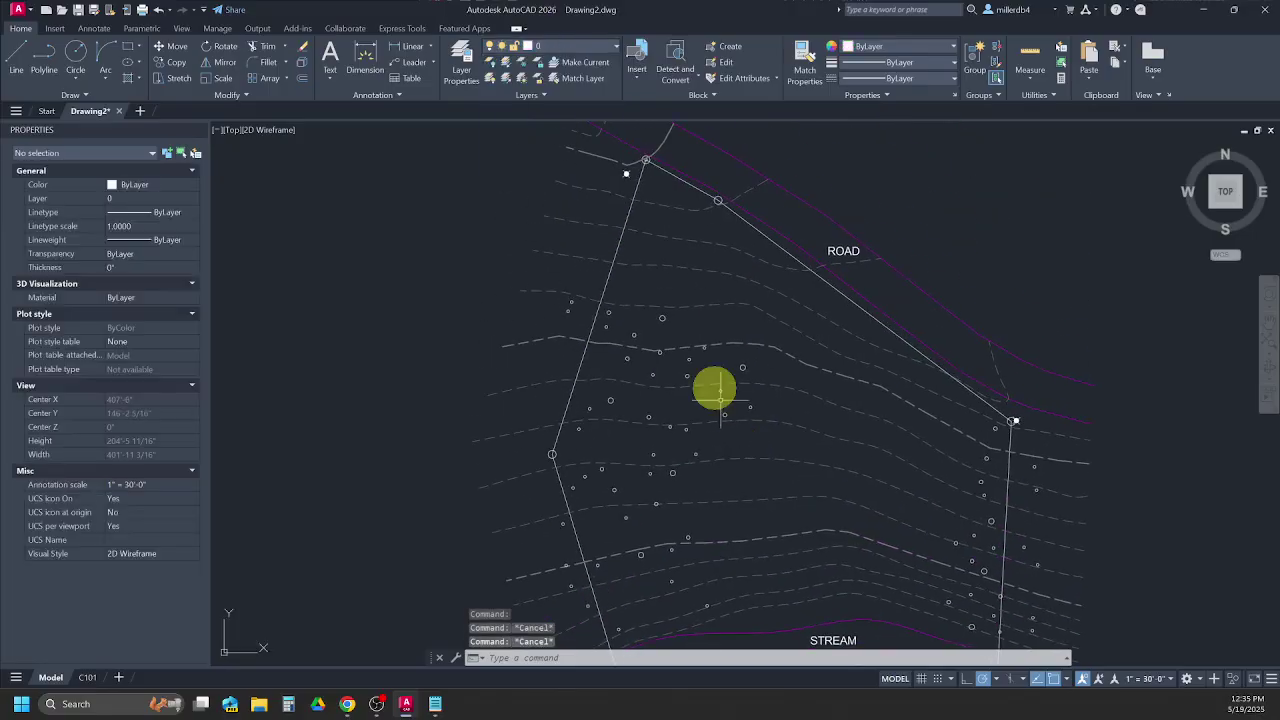
scroll(628, 155, "up", 4)
left_click(640, 260)
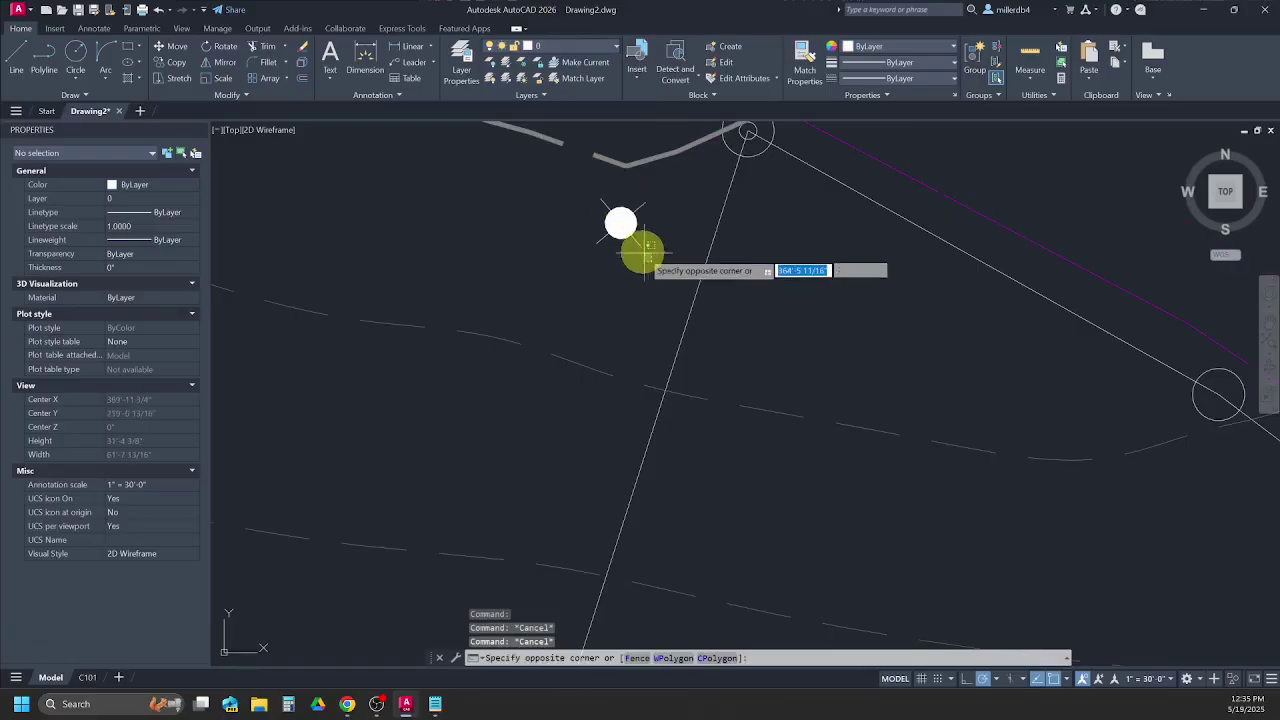
left_click(580, 194)
scroll(582, 200, "down", 3)
scroll(745, 330, "down", 2)
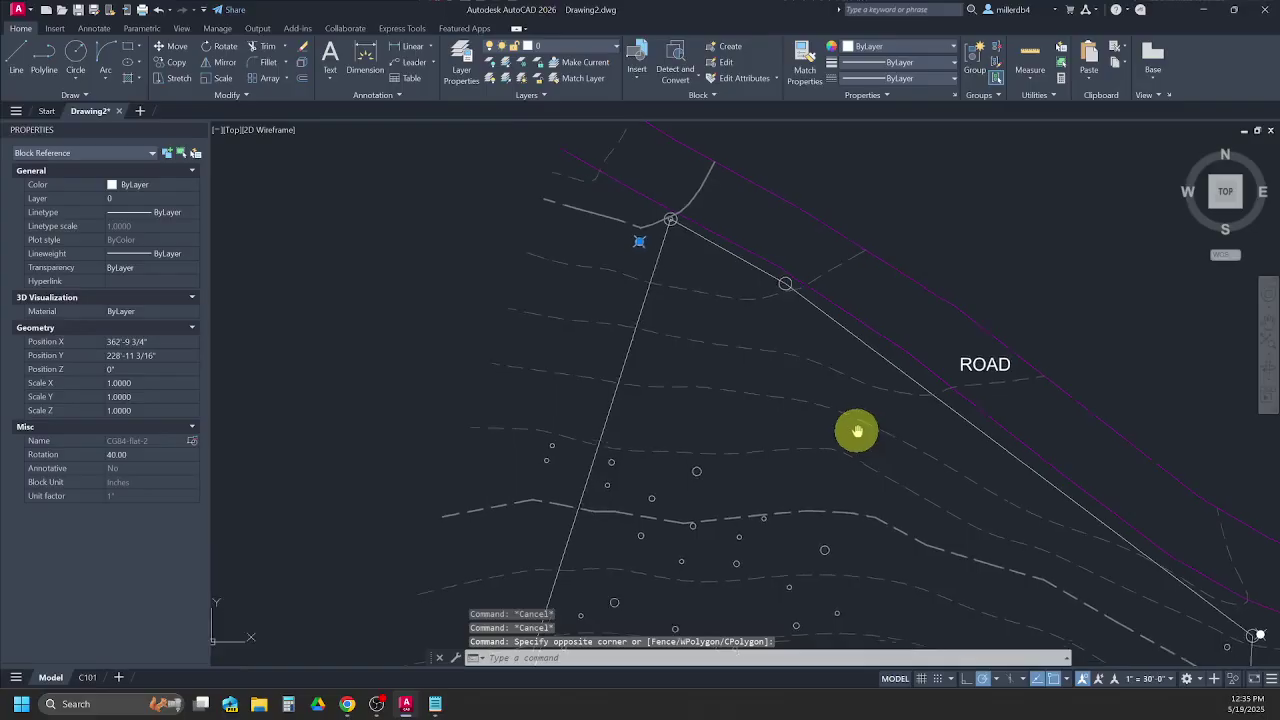
middle_click_drag(851, 429, 551, 226)
scroll(961, 420, "up", 3)
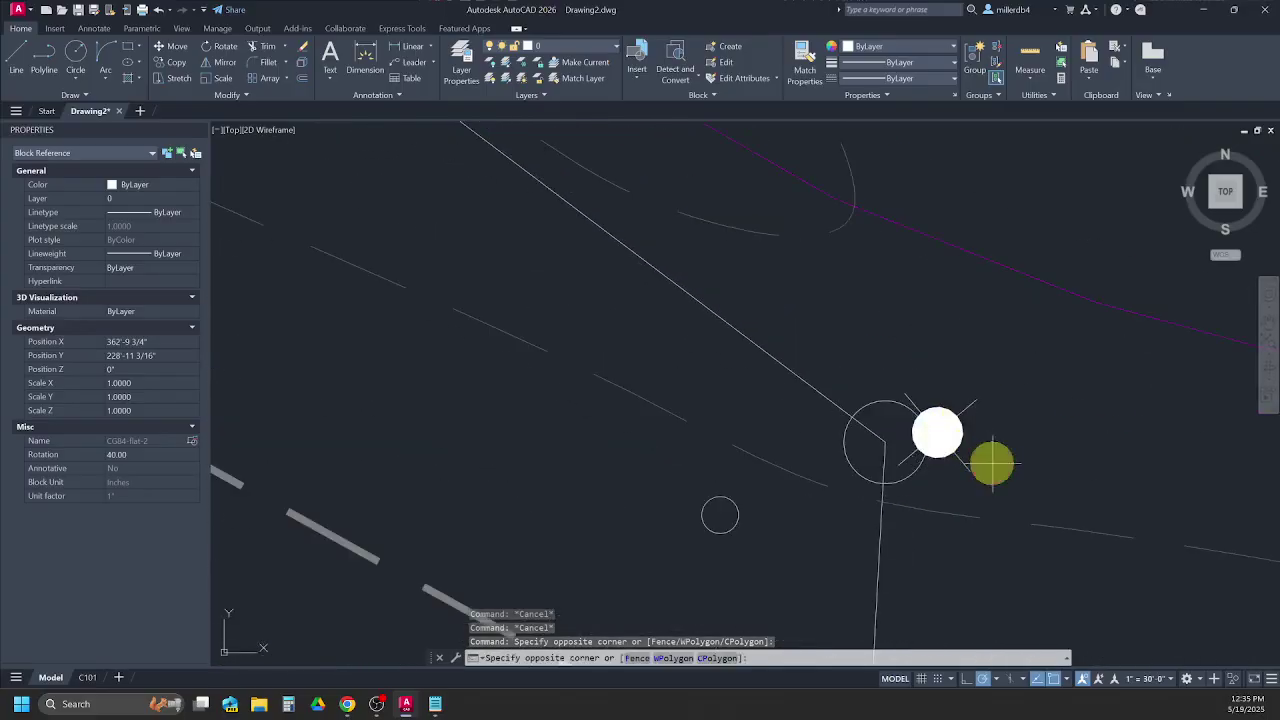
left_click(992, 462)
left_click(950, 398)
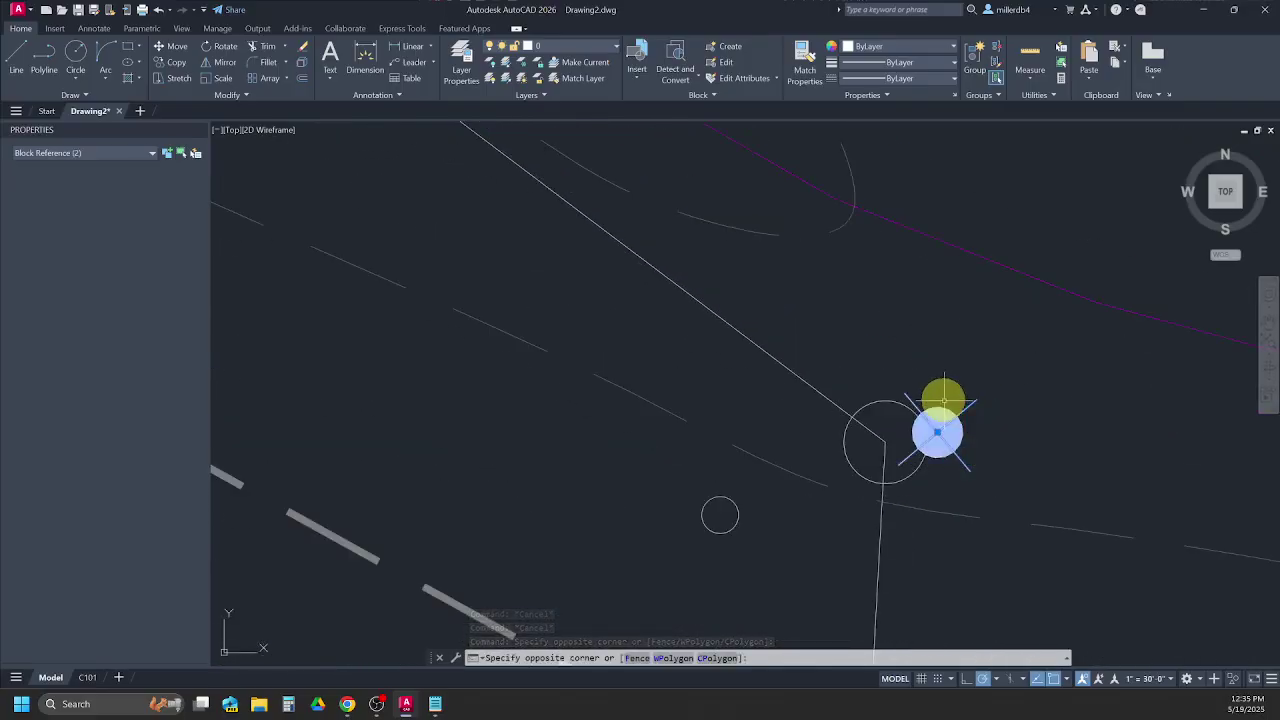
left_click(610, 47)
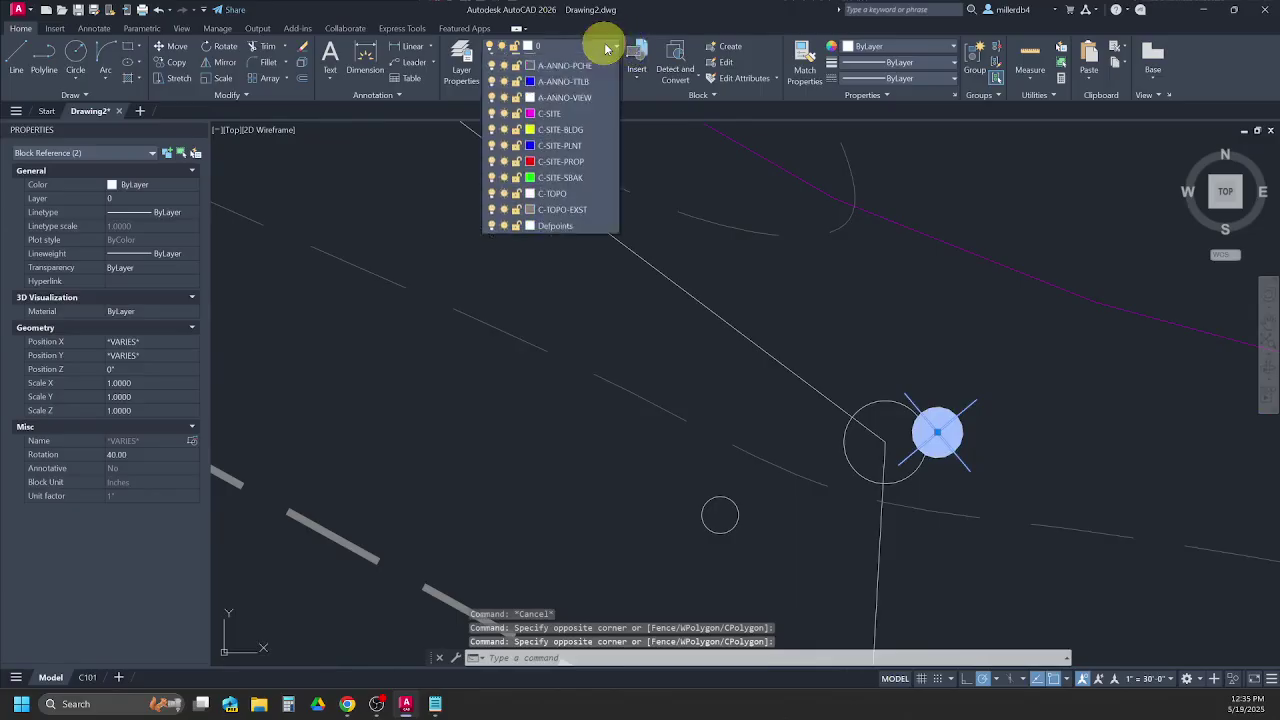
left_click(558, 176)
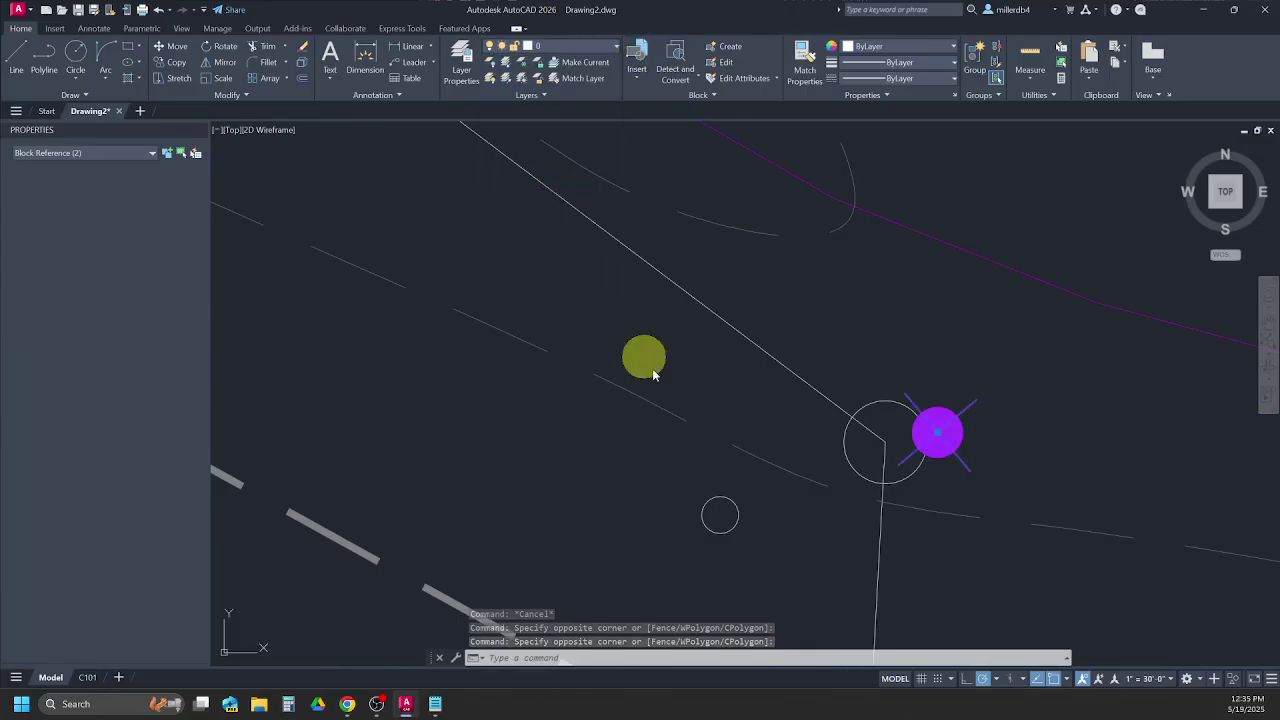
scroll(914, 514, "down", 6)
key("Escape")
key("Escape")
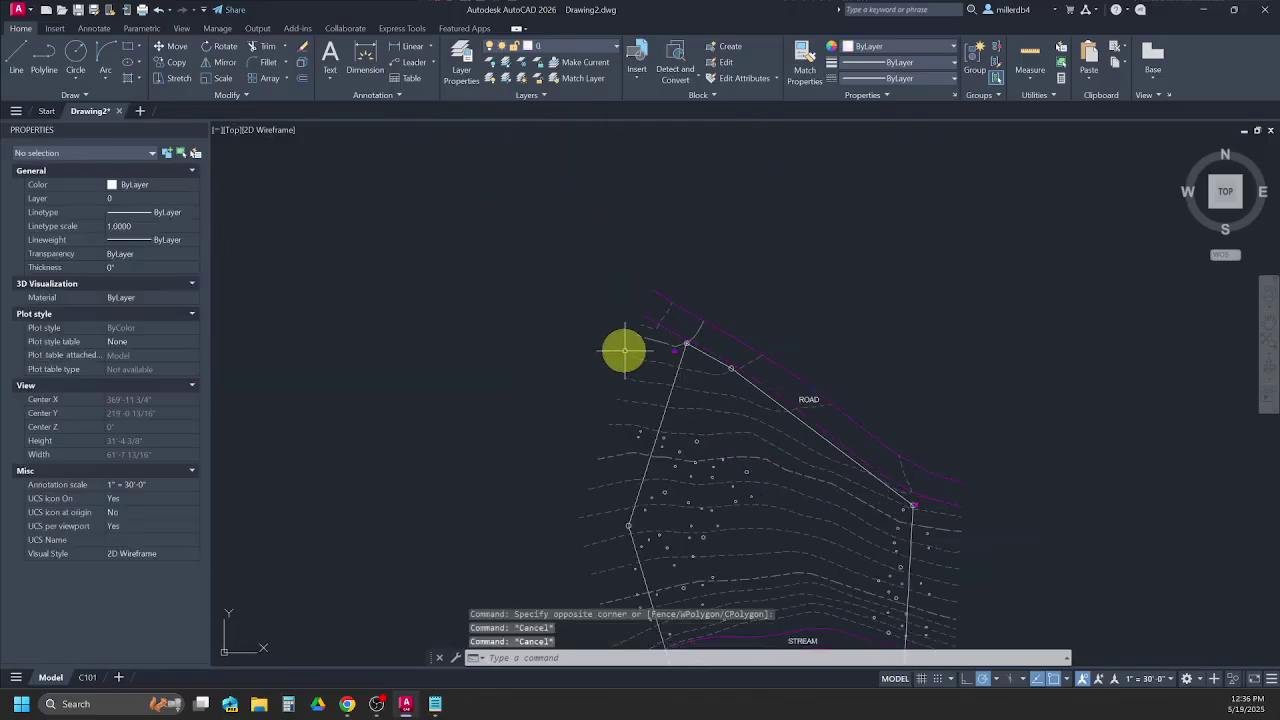
Select the south property line and both west property lines together with the circles at the southwest and west corners.
scroll(662, 355, "up", 6)
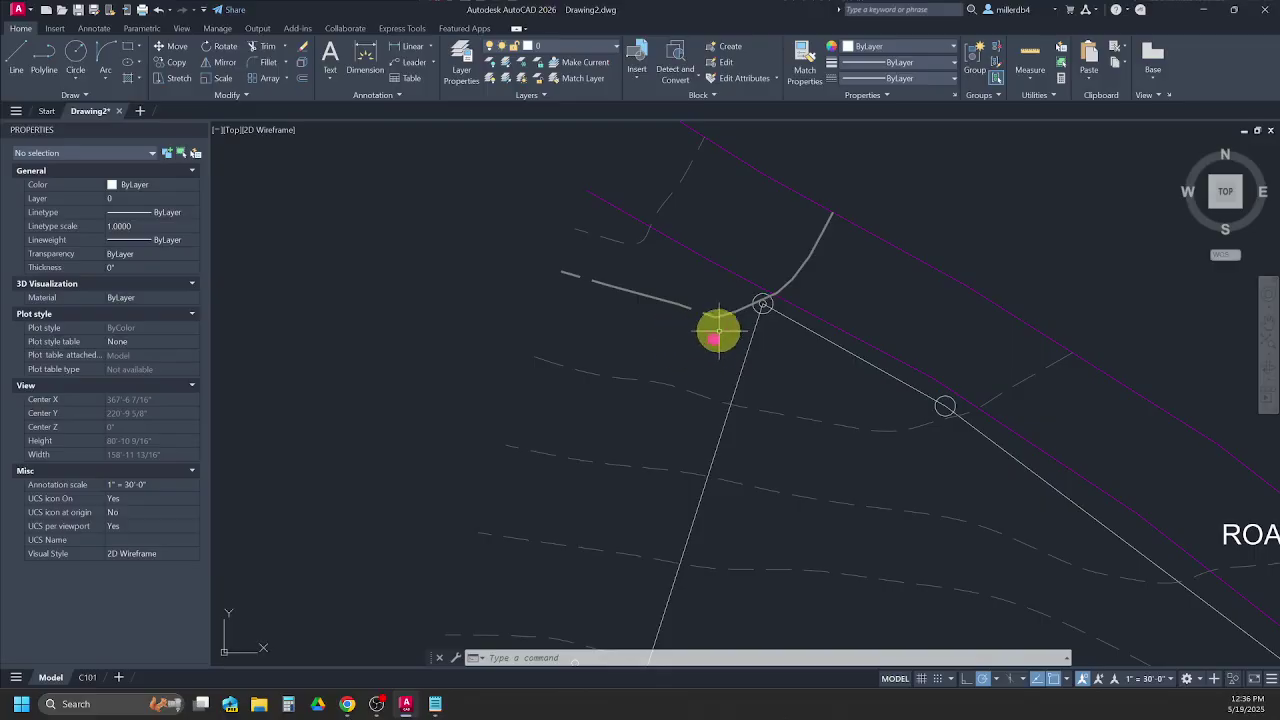
scroll(670, 343, "down", 5)
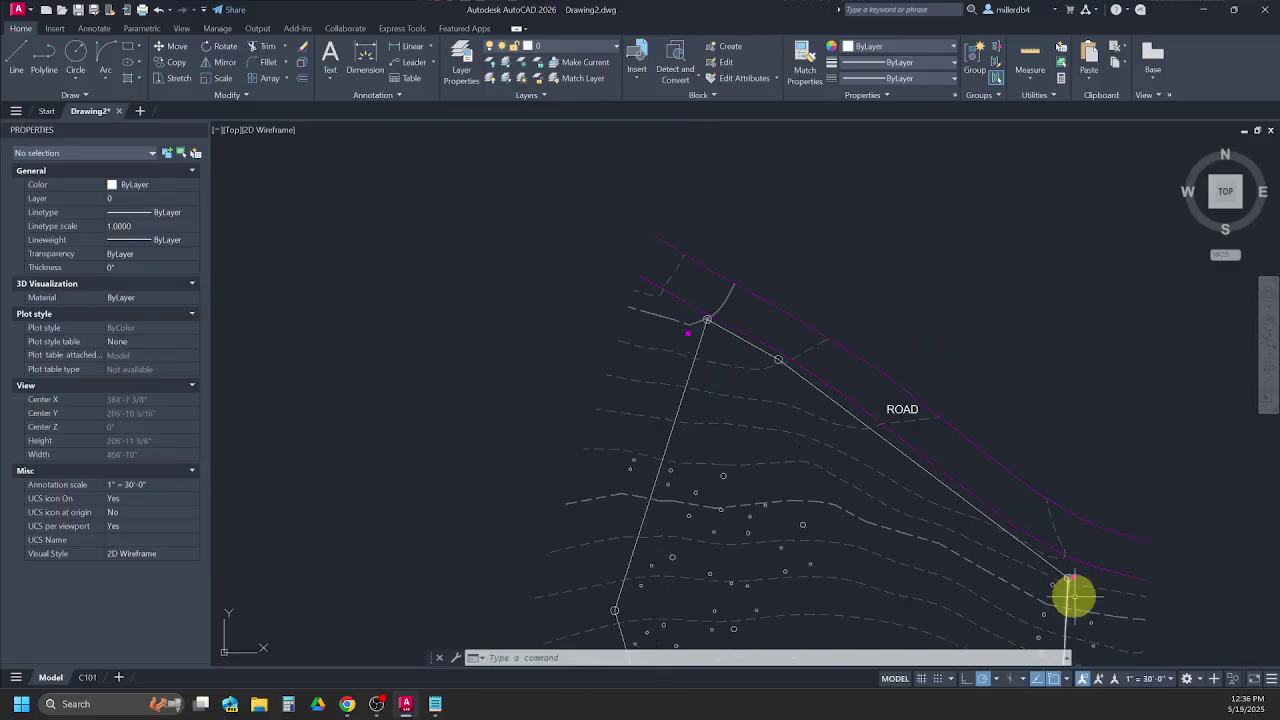
middle_click_drag(740, 591, 671, 353)
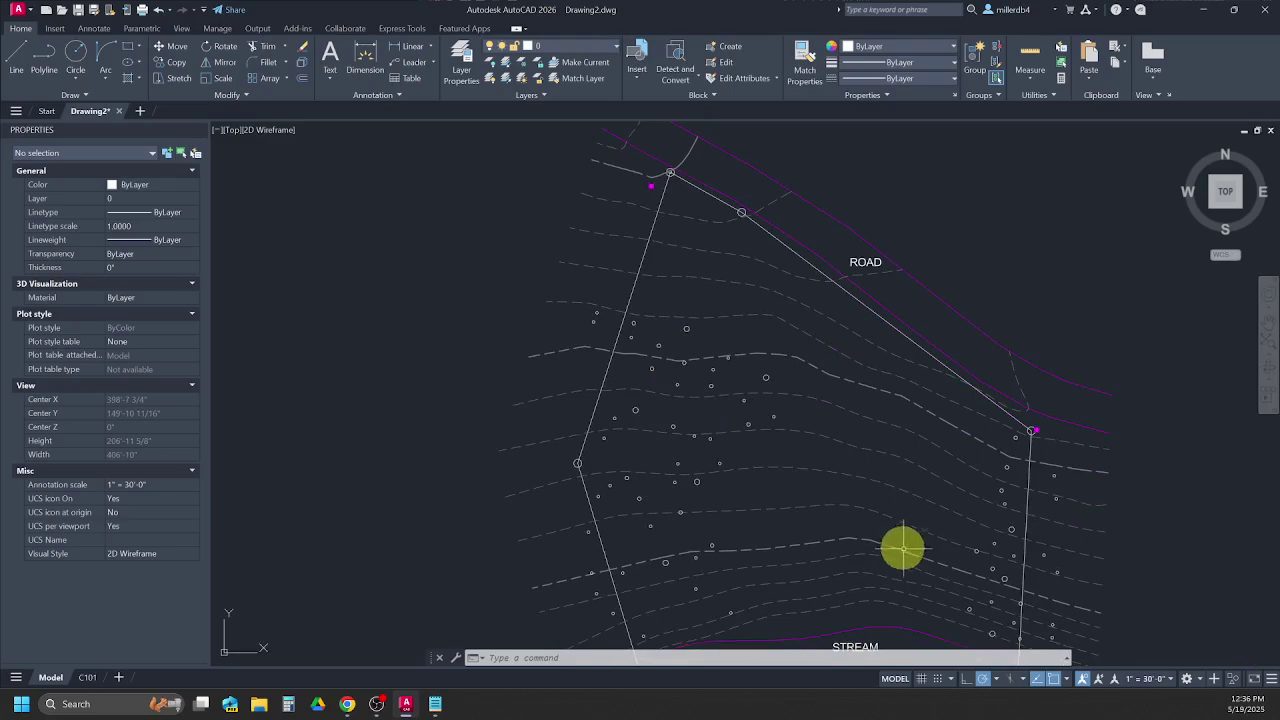
middle_click_drag(901, 543, 838, 326)
scroll(816, 575, "up", 2)
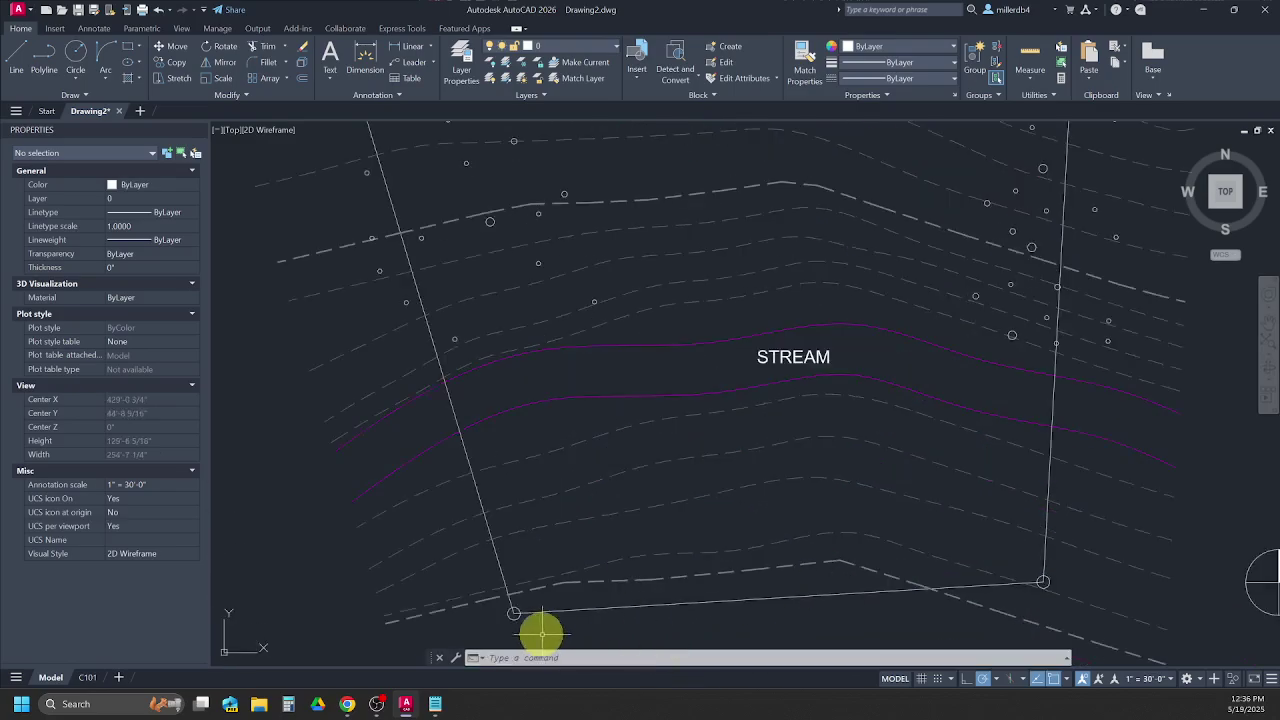
left_click(507, 614)
left_click(503, 606)
scroll(509, 605, "down", 5)
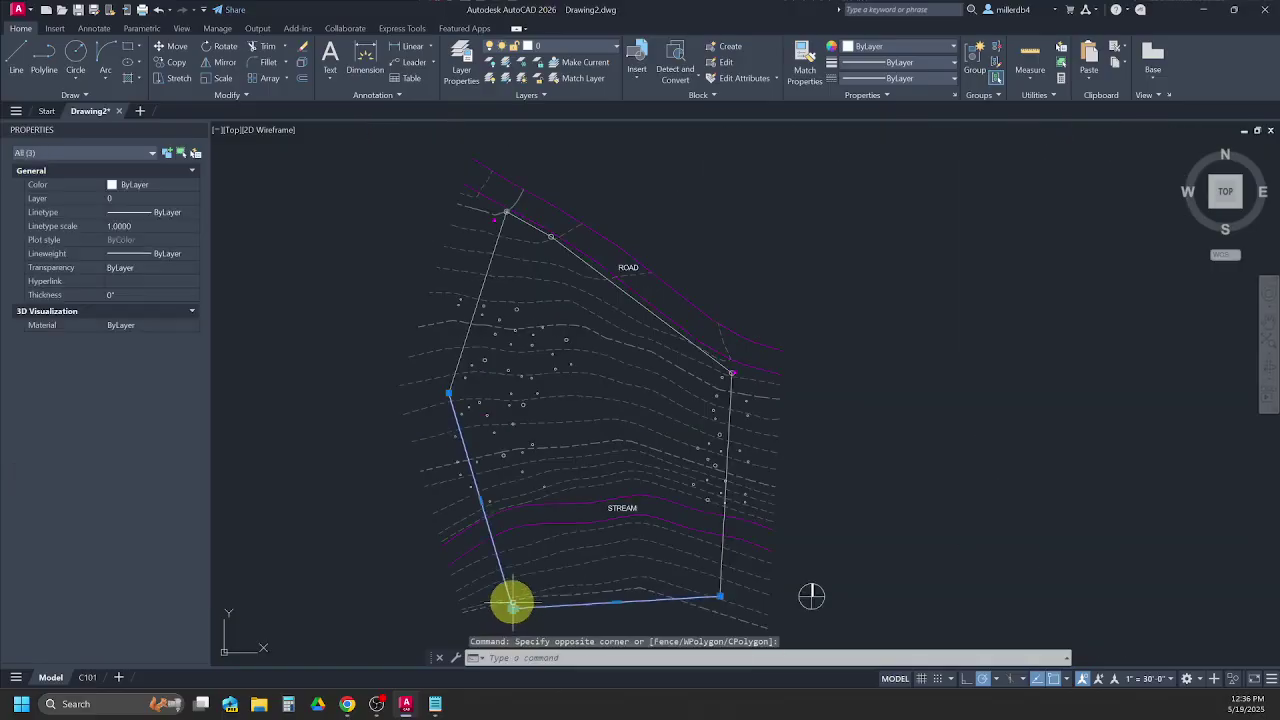
scroll(449, 396, "up", 8)
left_click(484, 398)
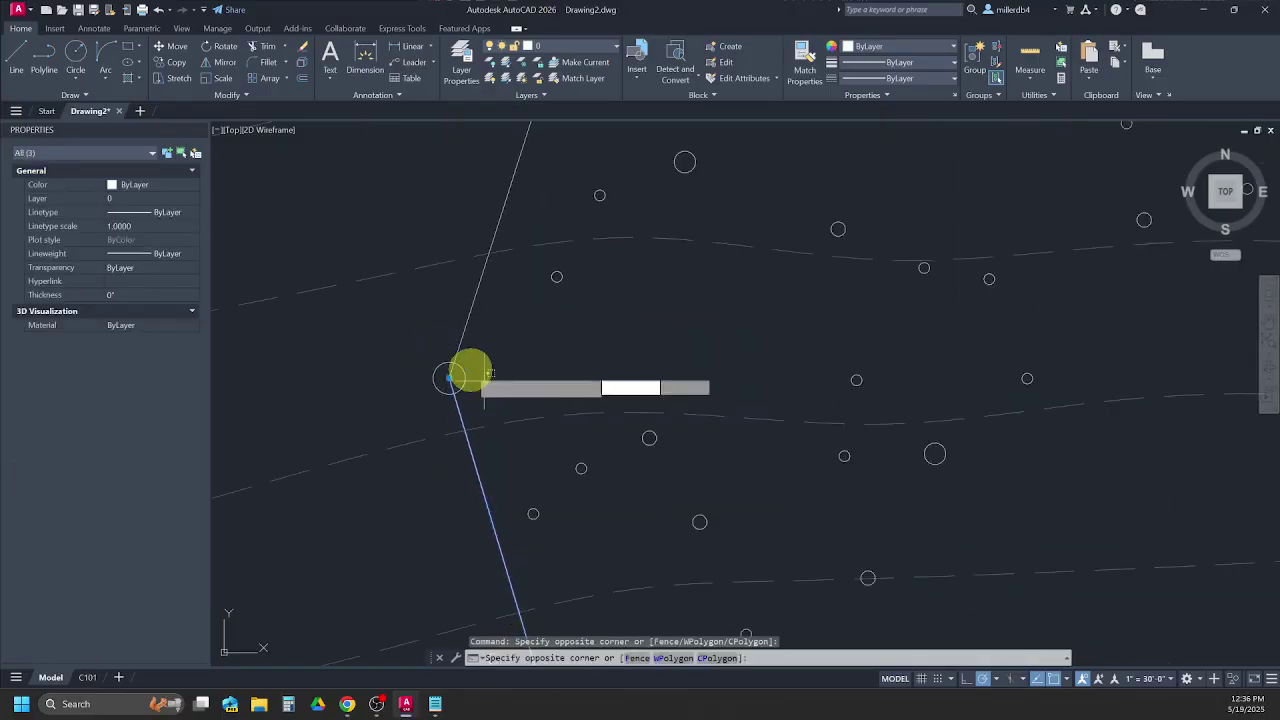
left_click(418, 335)
scroll(451, 388, "down", 5)
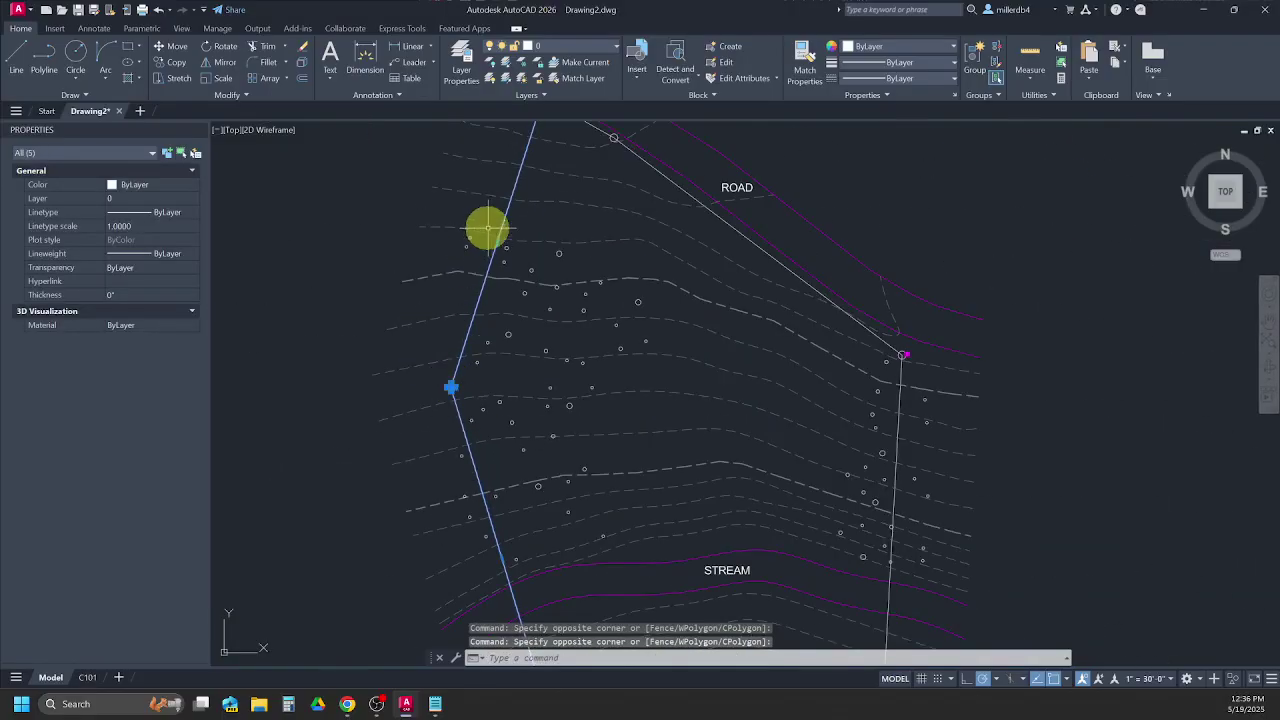
Add both northwest corner circles, the two property lines along the road and the circle where they meet to the selection.
middle_click_drag(486, 223, 500, 414)
scroll(545, 320, "up", 5)
left_click(588, 250)
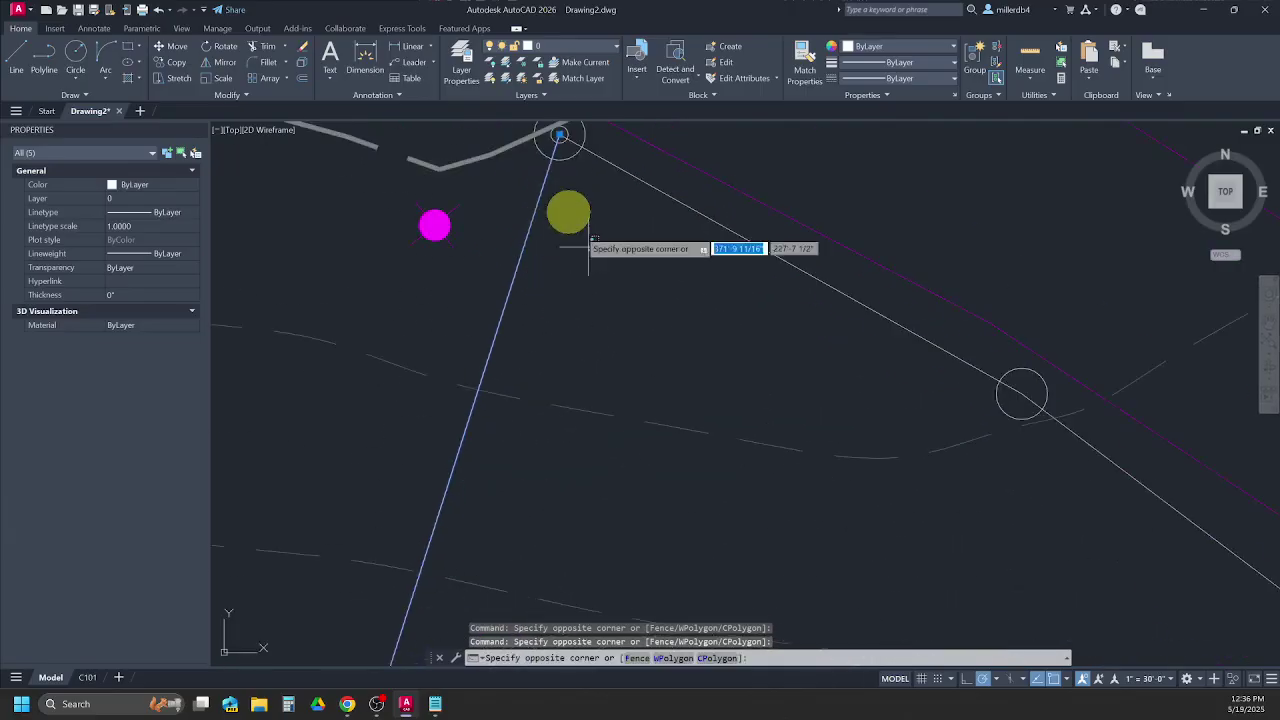
left_click(550, 133)
scroll(551, 137, "down", 2)
mouse_move(560, 159)
middle_mouse_down()
mouse_move(575, 257)
mouse_move(571, 195)
middle_mouse_up()
scroll(575, 256, "up", 3)
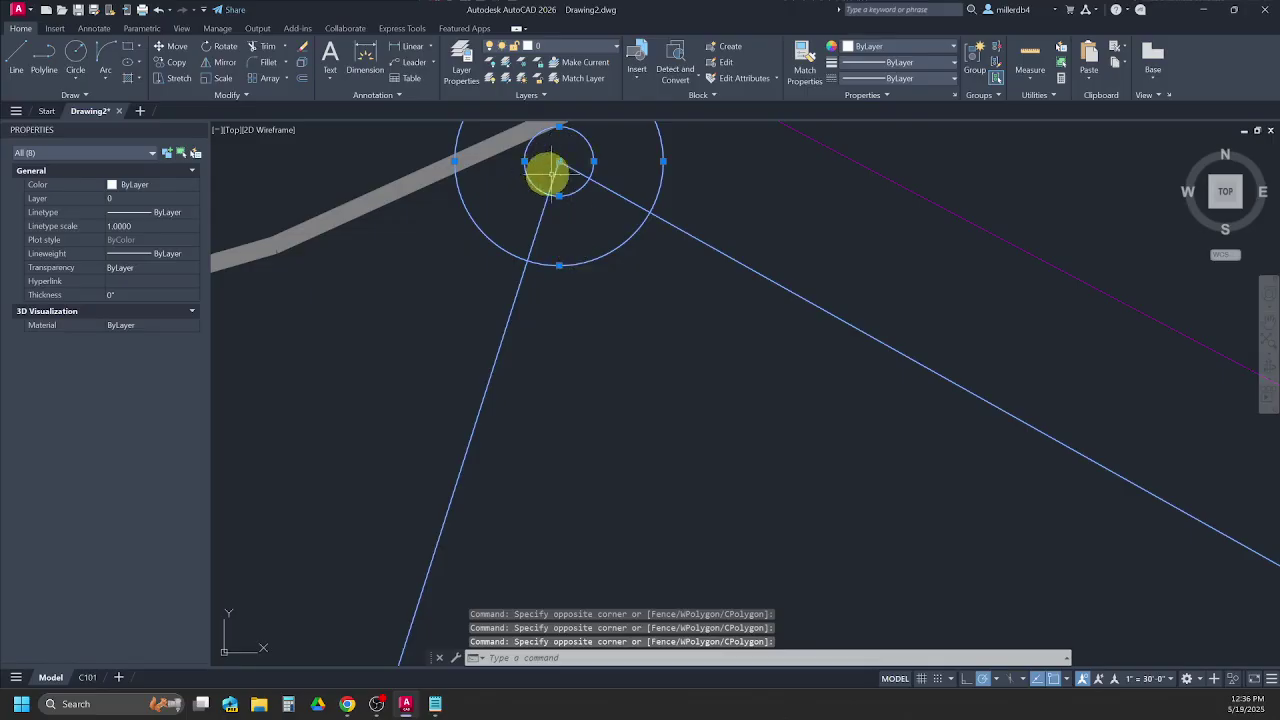
scroll(555, 156, "down", 5)
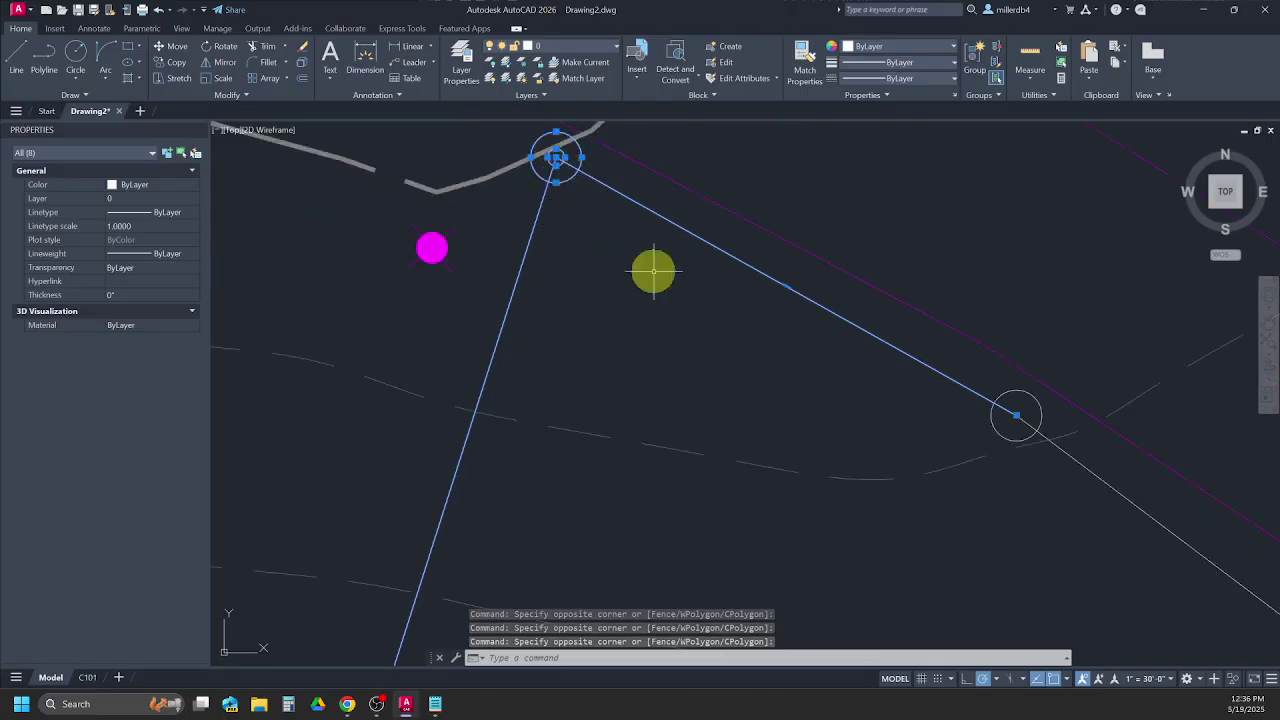
left_click(989, 420)
left_click(1080, 474)
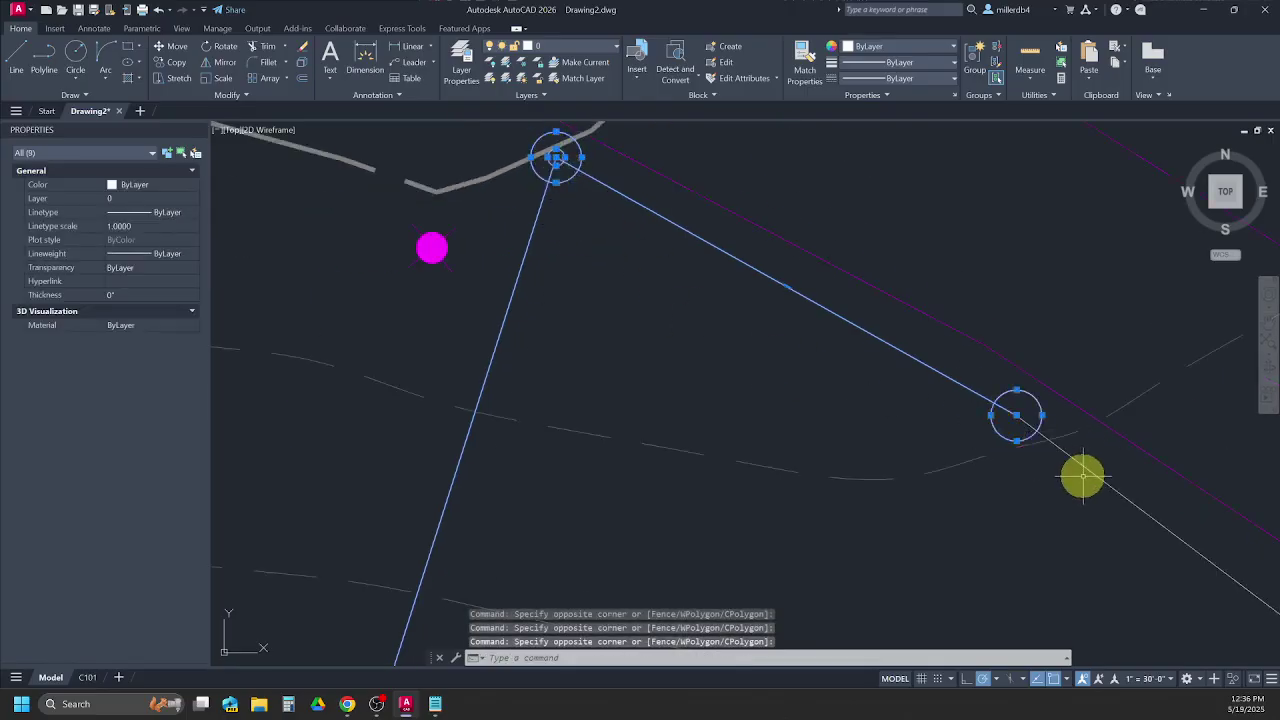
scroll(1071, 469, "down", 2)
Add the long property line along the road, the east corner circle and the east property line to the selection.
middle_click_drag(1075, 530, 690, 257)
scroll(700, 262, "down", 2)
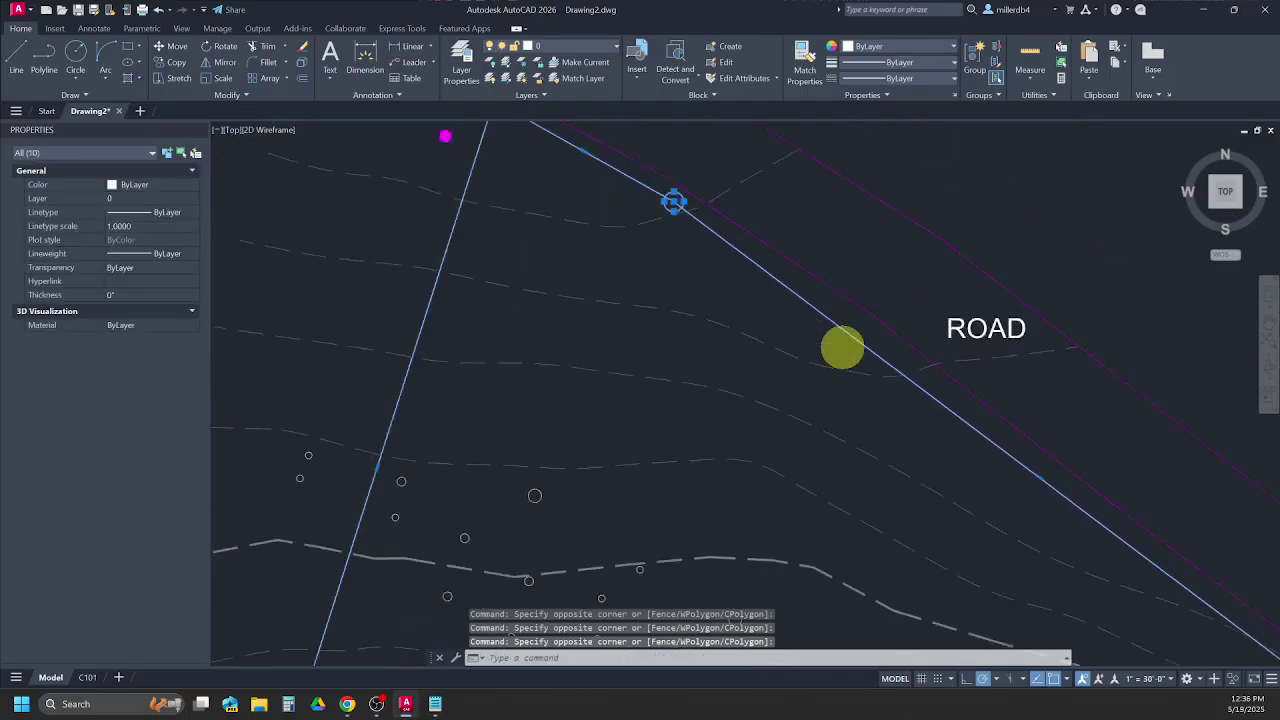
scroll(900, 440, "down", 2)
middle_click_drag(905, 448, 660, 235)
scroll(920, 363, "up", 2)
scroll(954, 440, "up", 4)
left_click(1036, 531)
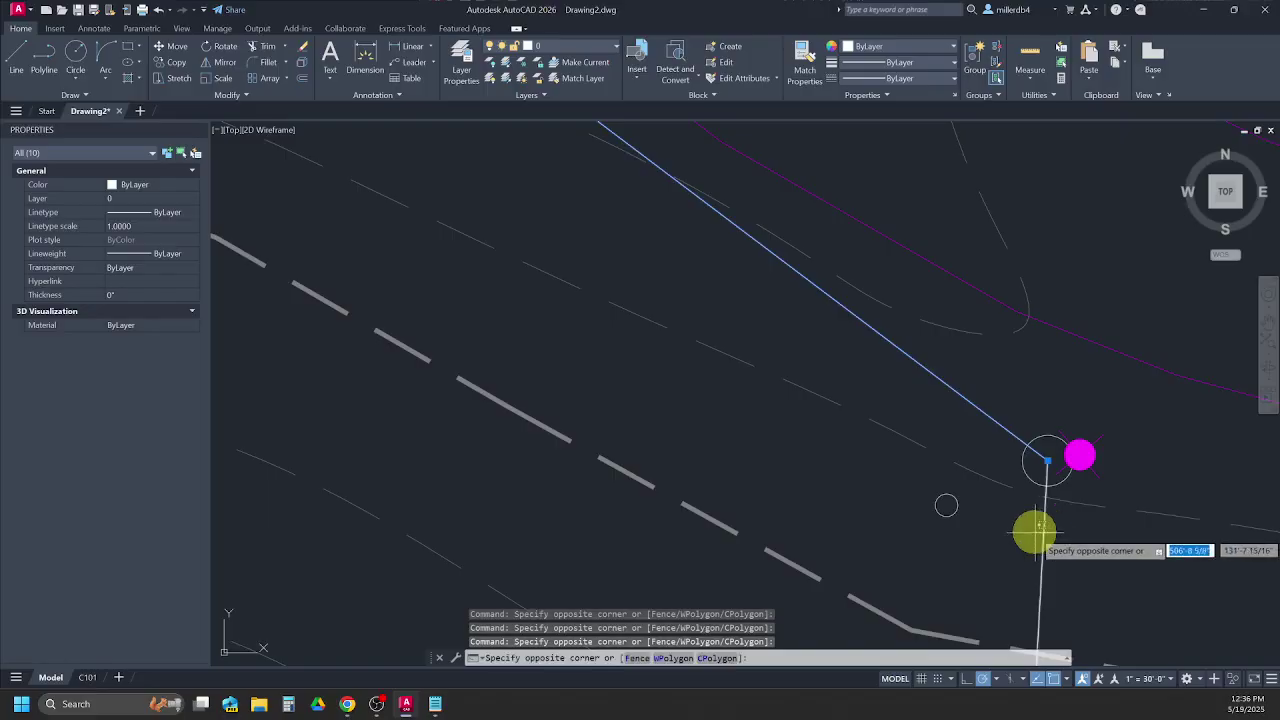
left_click(1020, 461)
Add the southeast corner circle, place all selected property lines and corner circles on layer C-SITE-PROP, and clear the selection.
scroll(1022, 466, "down", 2)
middle_click_drag(1027, 470, 815, 50)
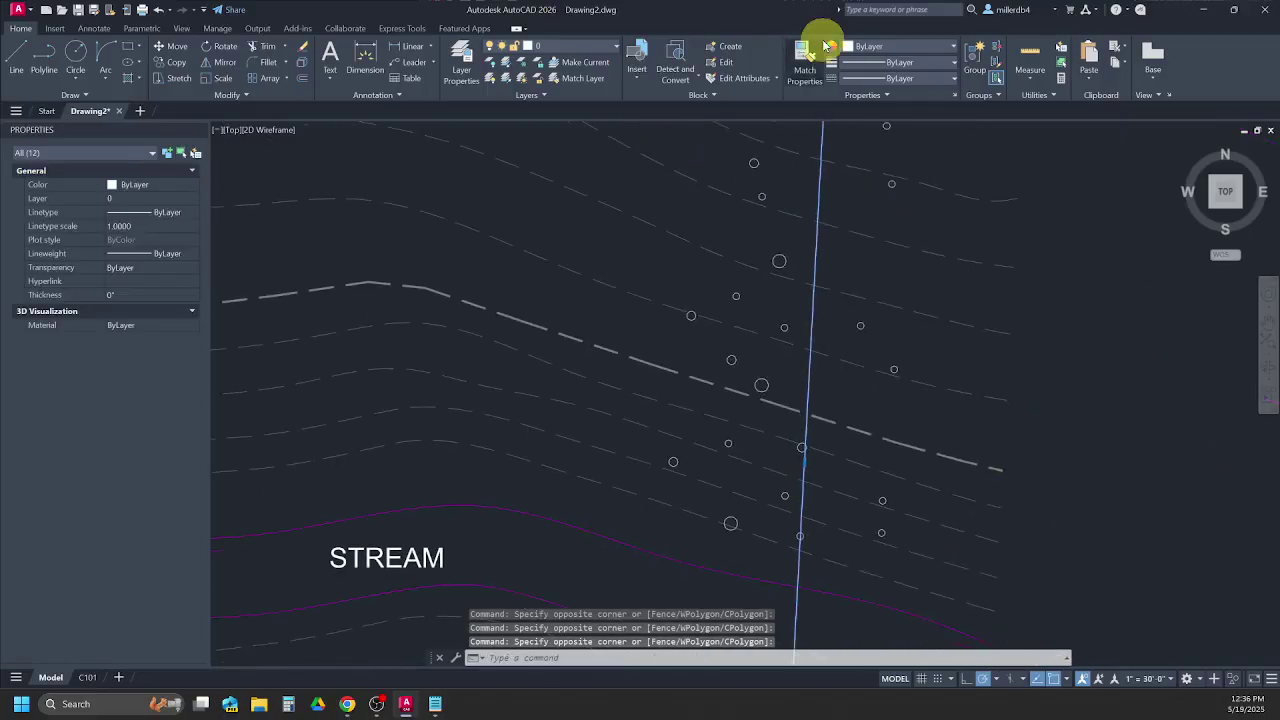
middle_click_drag(815, 434, 737, 51)
scroll(731, 509, "up", 2)
left_click(707, 526)
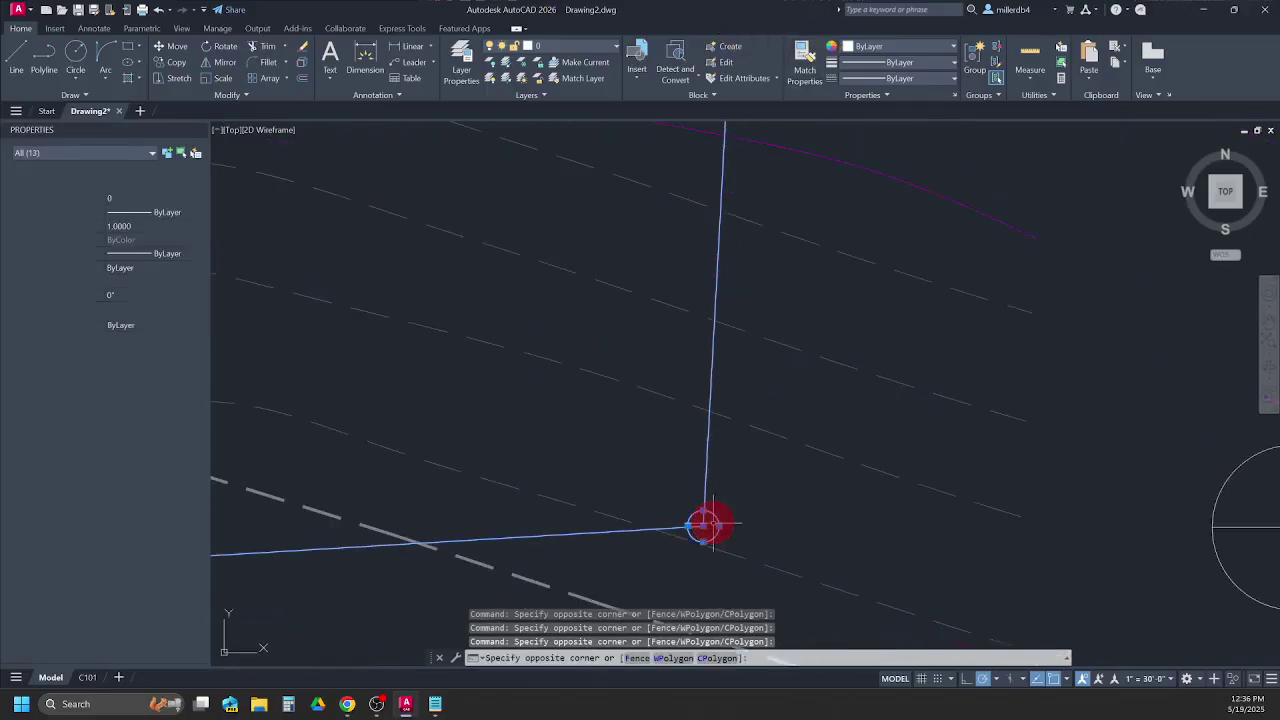
left_click(585, 49)
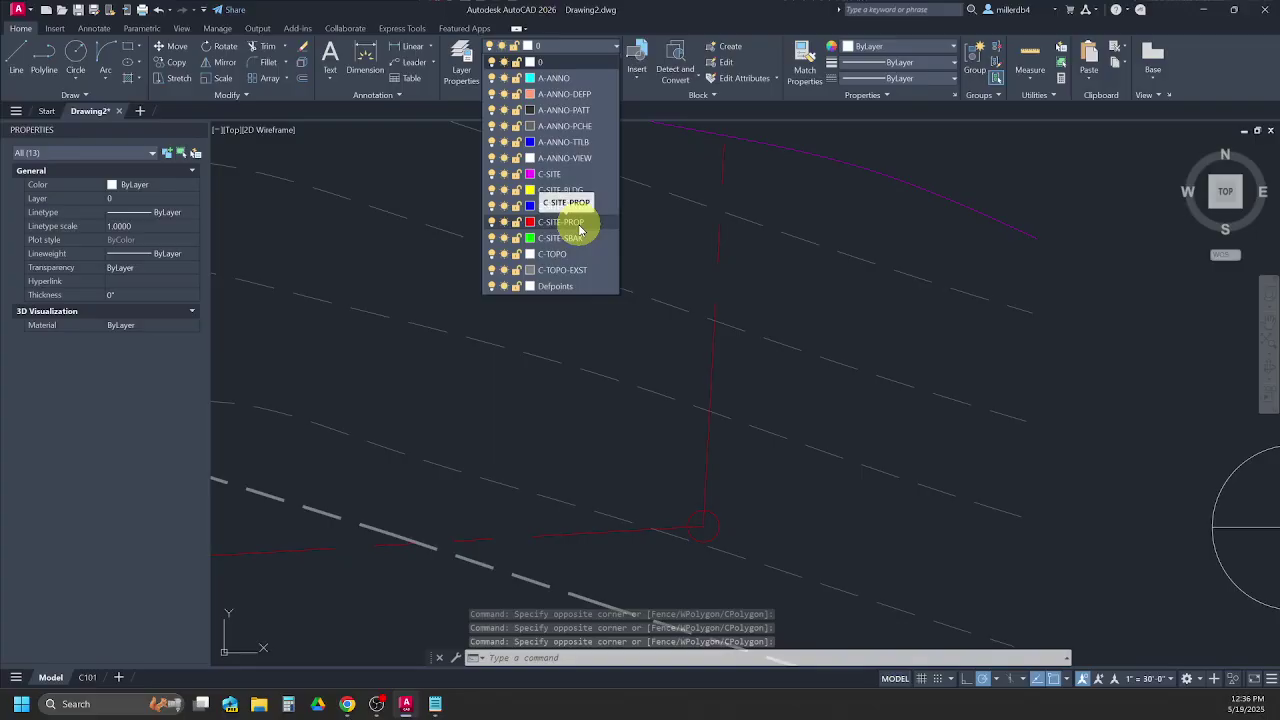
left_click(580, 223)
scroll(578, 305, "down", 4)
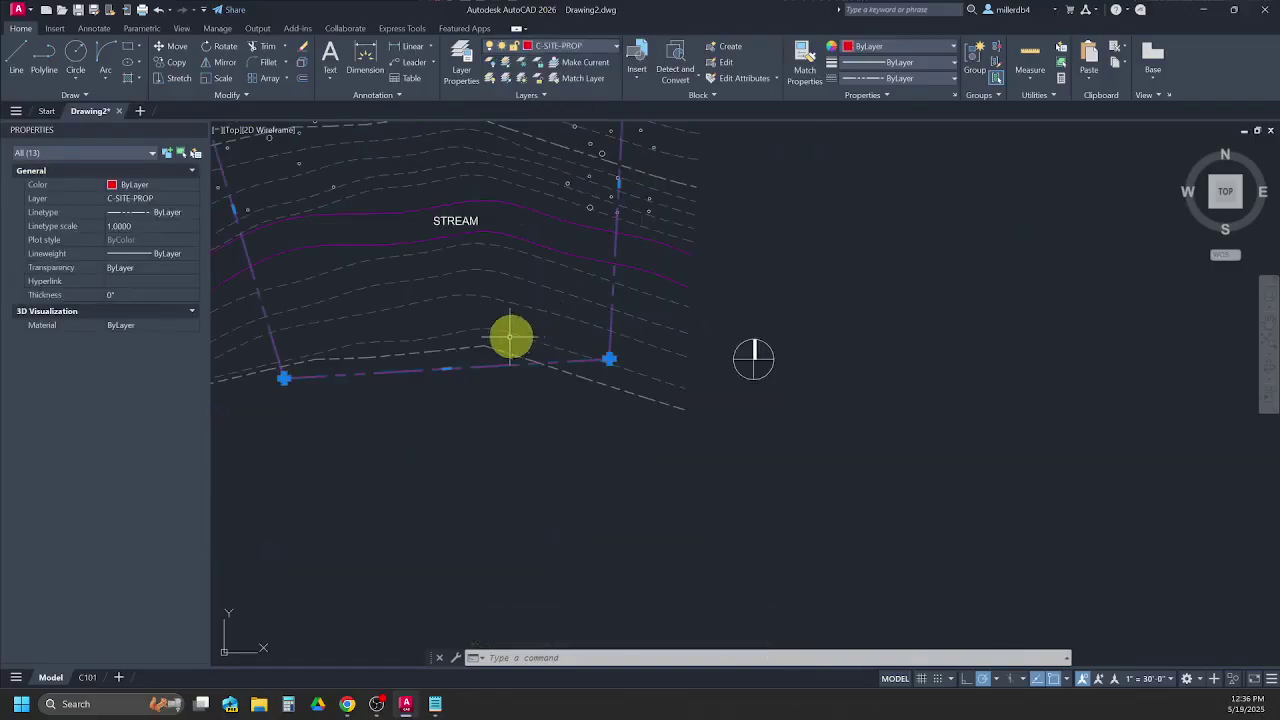
key("Escape")
Place the north arrow and the STREAM and ROAD labels on layer A-ANNO, and clear the selection.
scroll(540, 420, "up", 3)
left_click(920, 543)
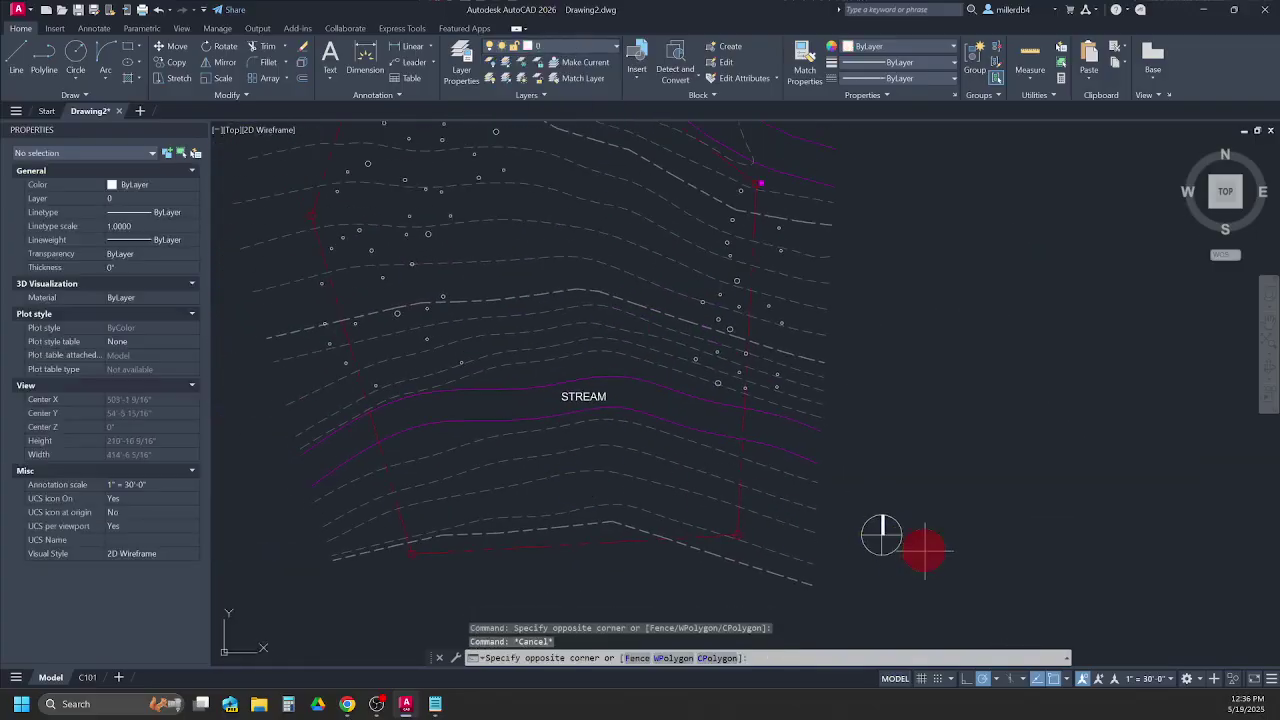
left_click(871, 523)
left_click(595, 390)
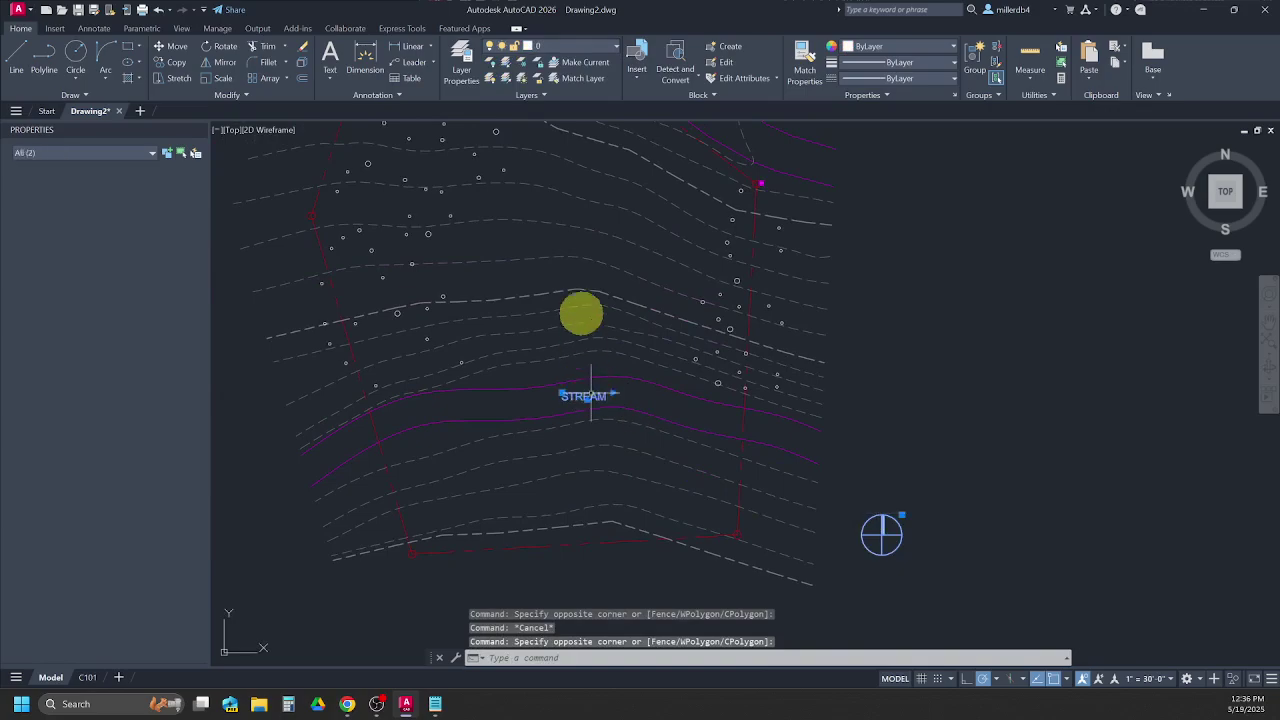
middle_click_drag(580, 314, 608, 501)
left_click(622, 271)
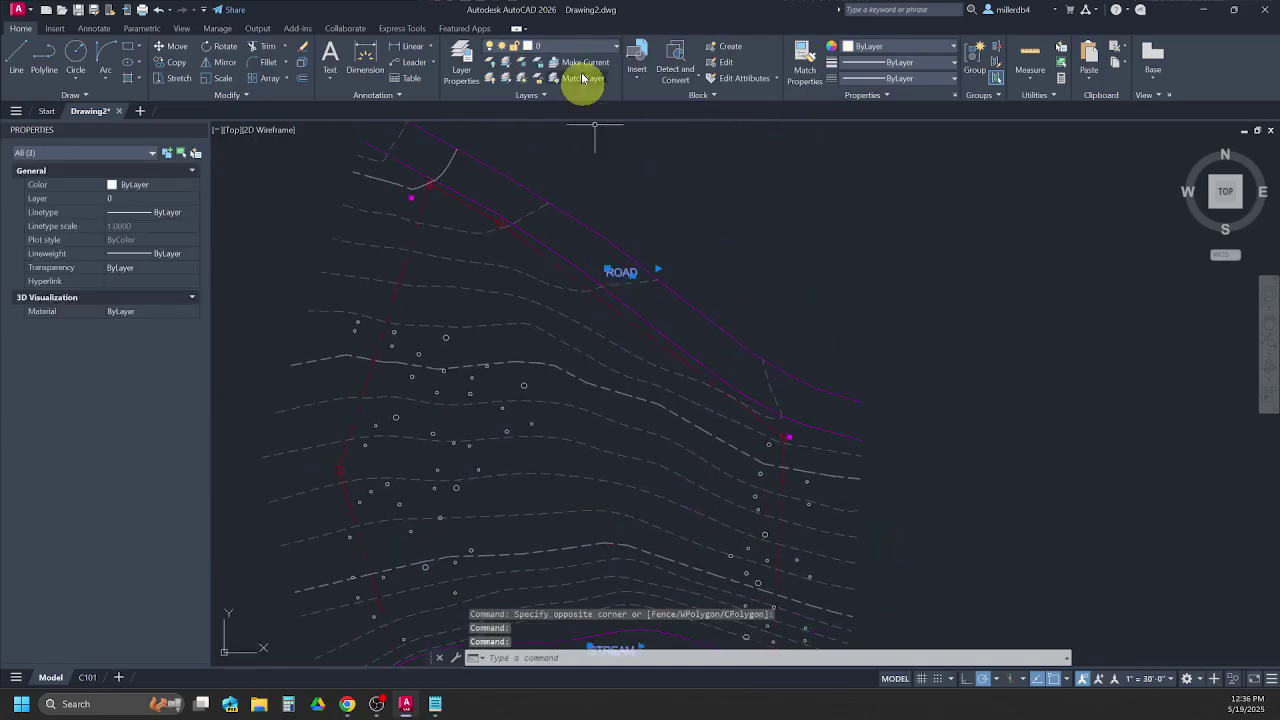
left_click(580, 46)
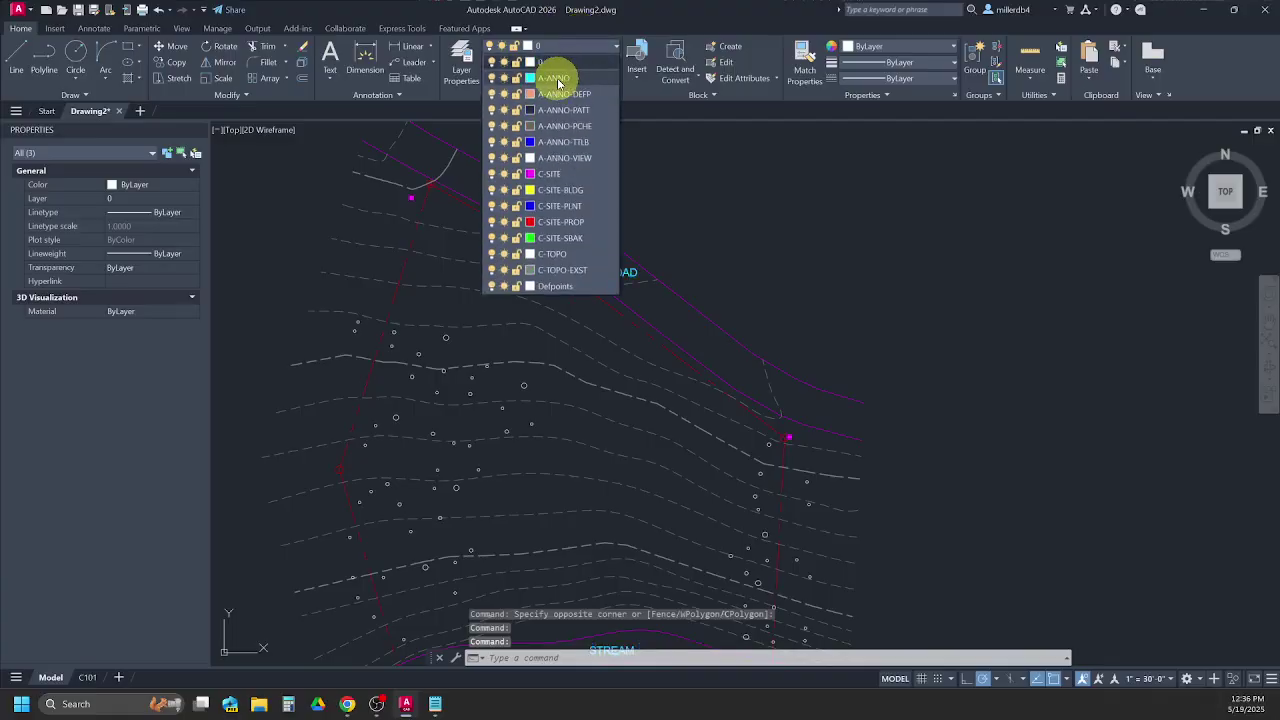
left_click(560, 79)
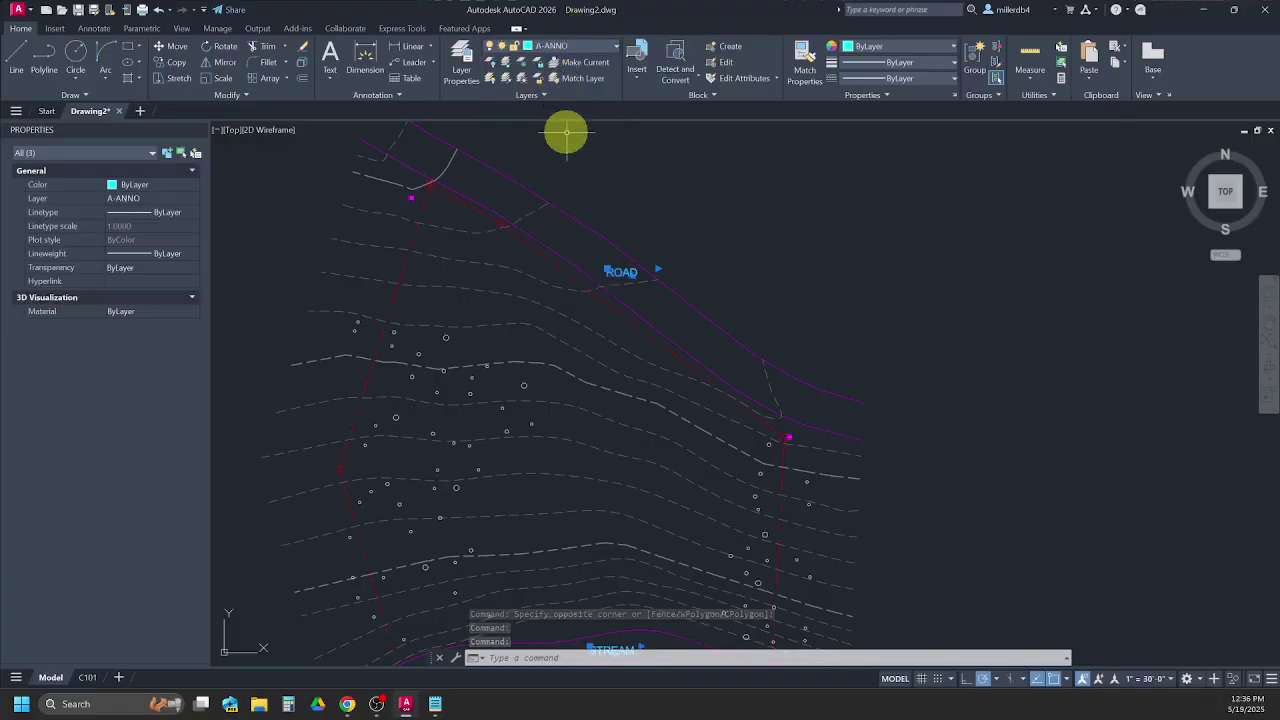
key("Escape")
key("Escape")
key("Escape")
Select all the tree circles on the west side of the site, leaving out contours and property lines.
mouse_move(517, 411)
middle_mouse_down()
mouse_move(566, 265)
mouse_move(560, 329)
middle_mouse_up()
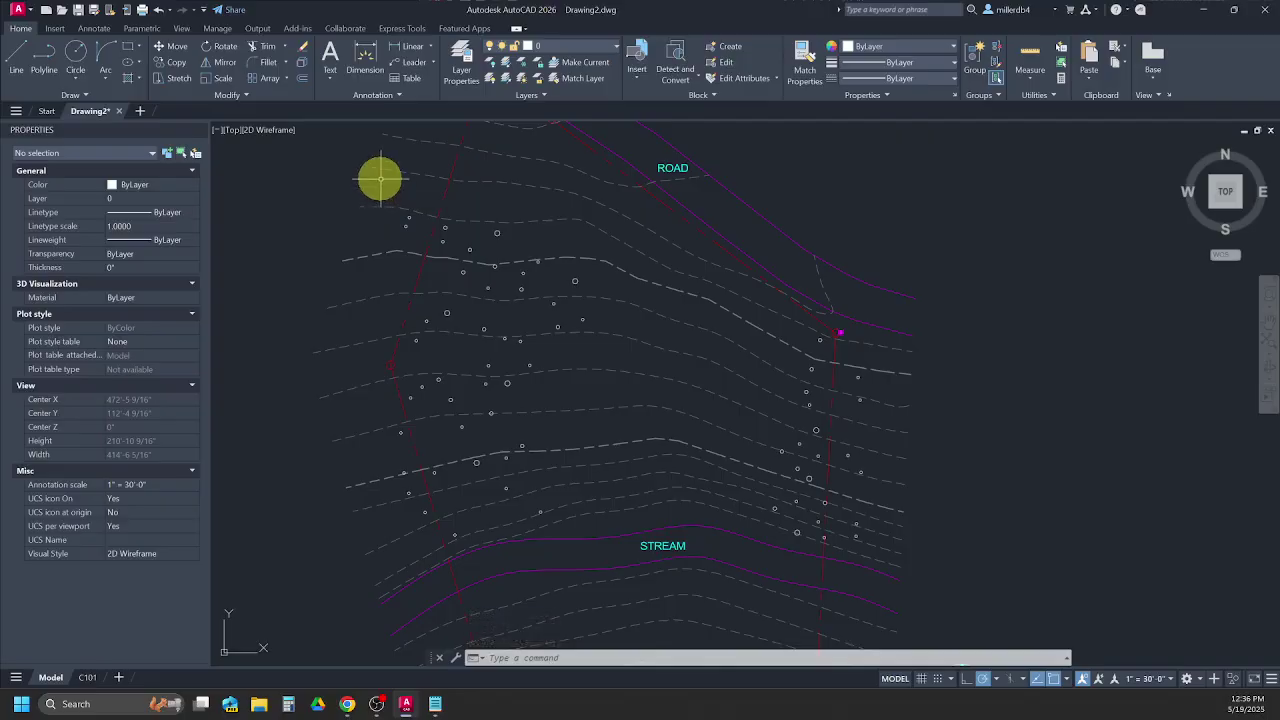
left_click(375, 180)
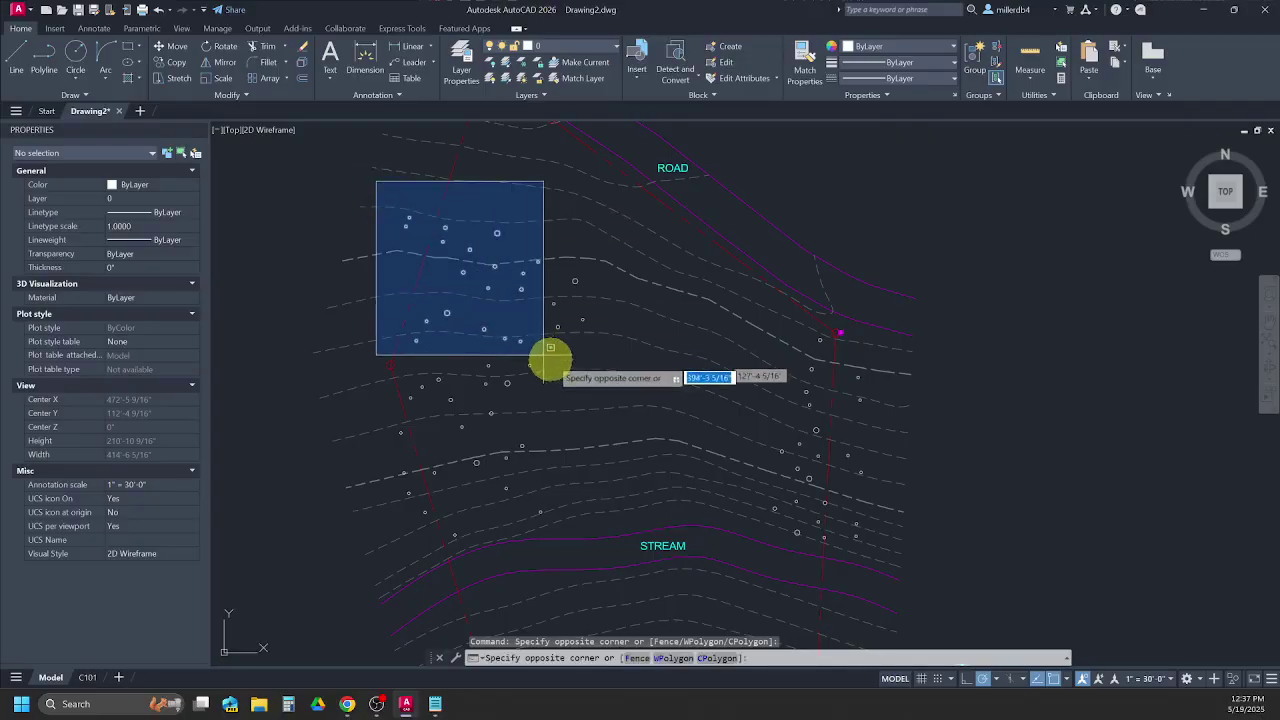
left_click(601, 353)
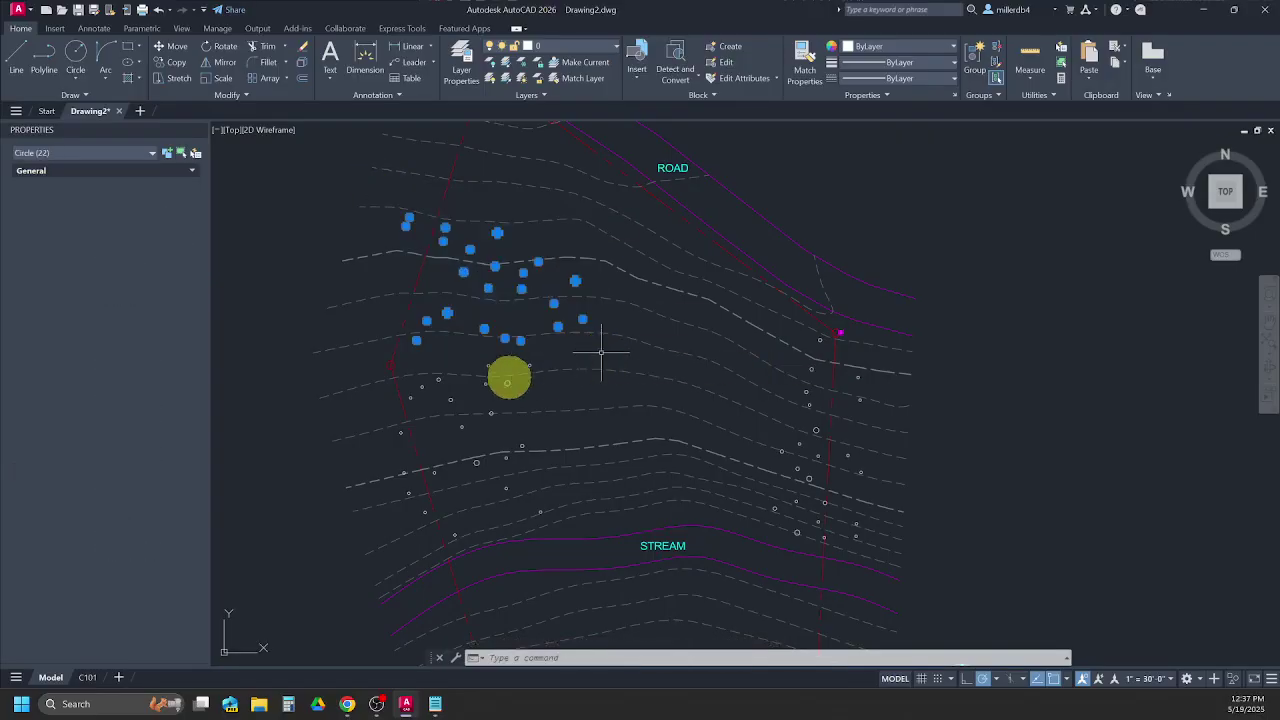
left_click(452, 348)
left_click(463, 360)
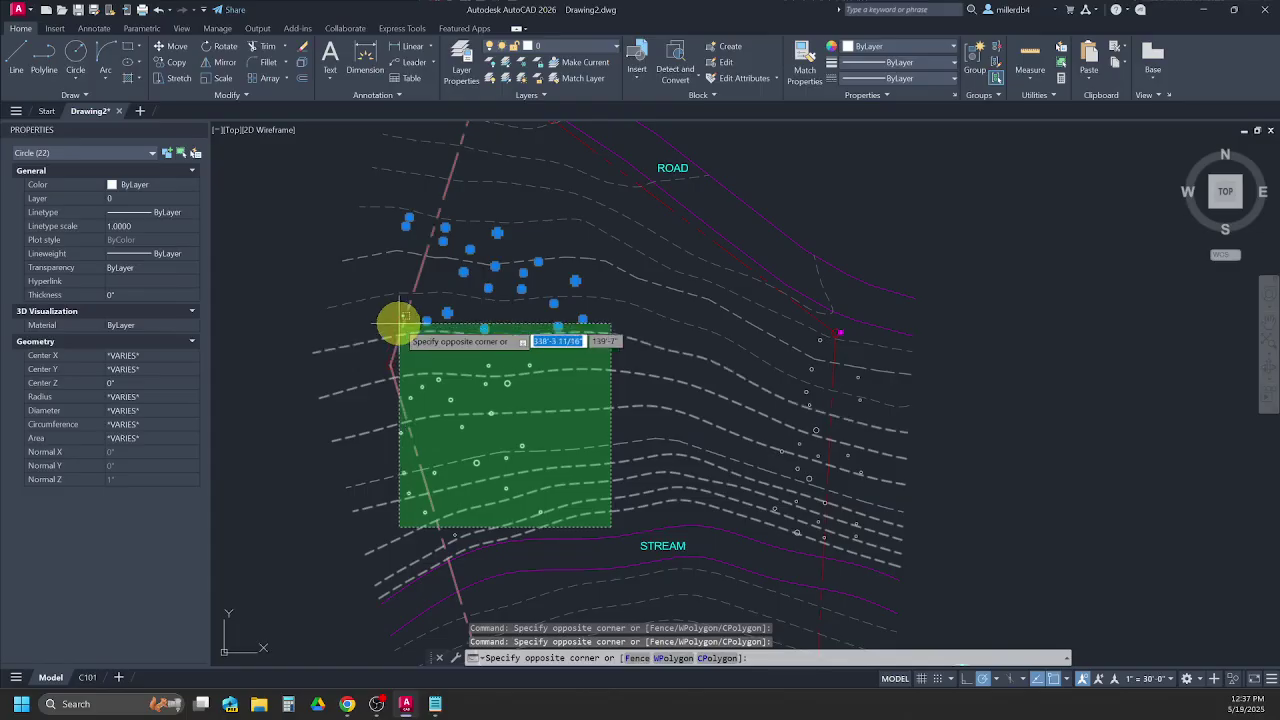
key("Escape")
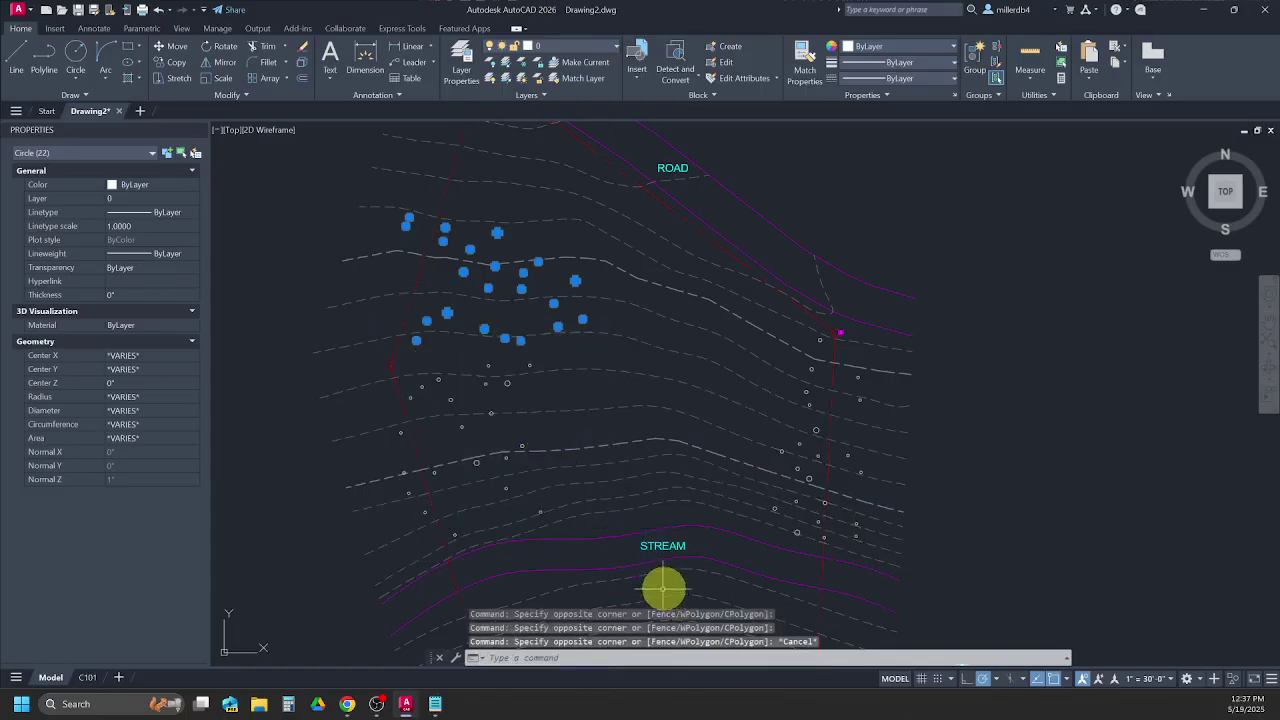
left_click(622, 543)
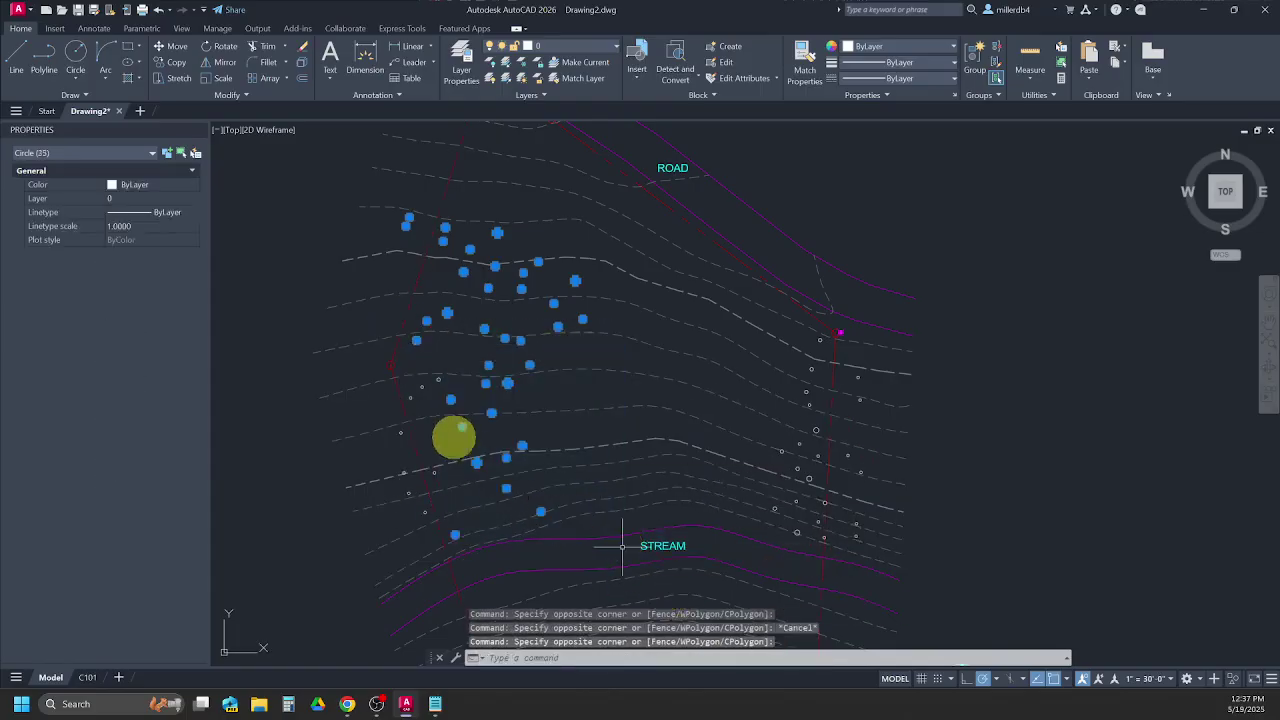
left_click(410, 368)
left_click(482, 437)
left_click(374, 411)
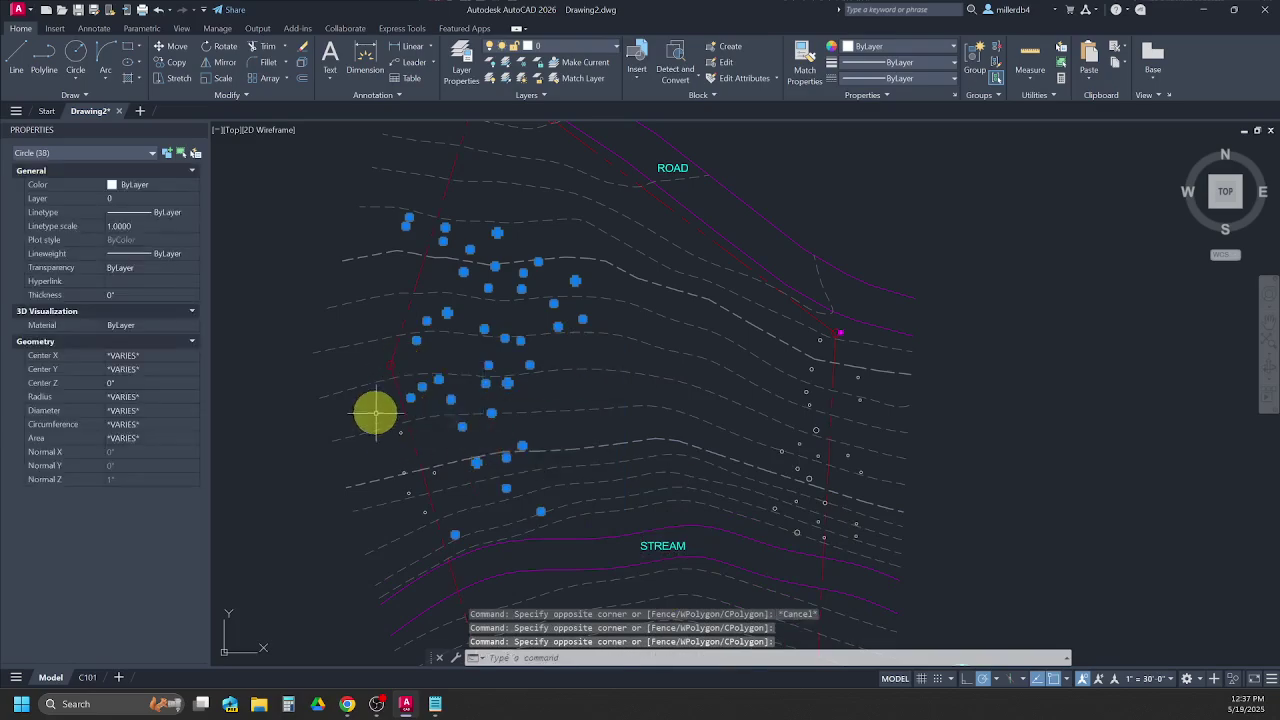
left_click(491, 549)
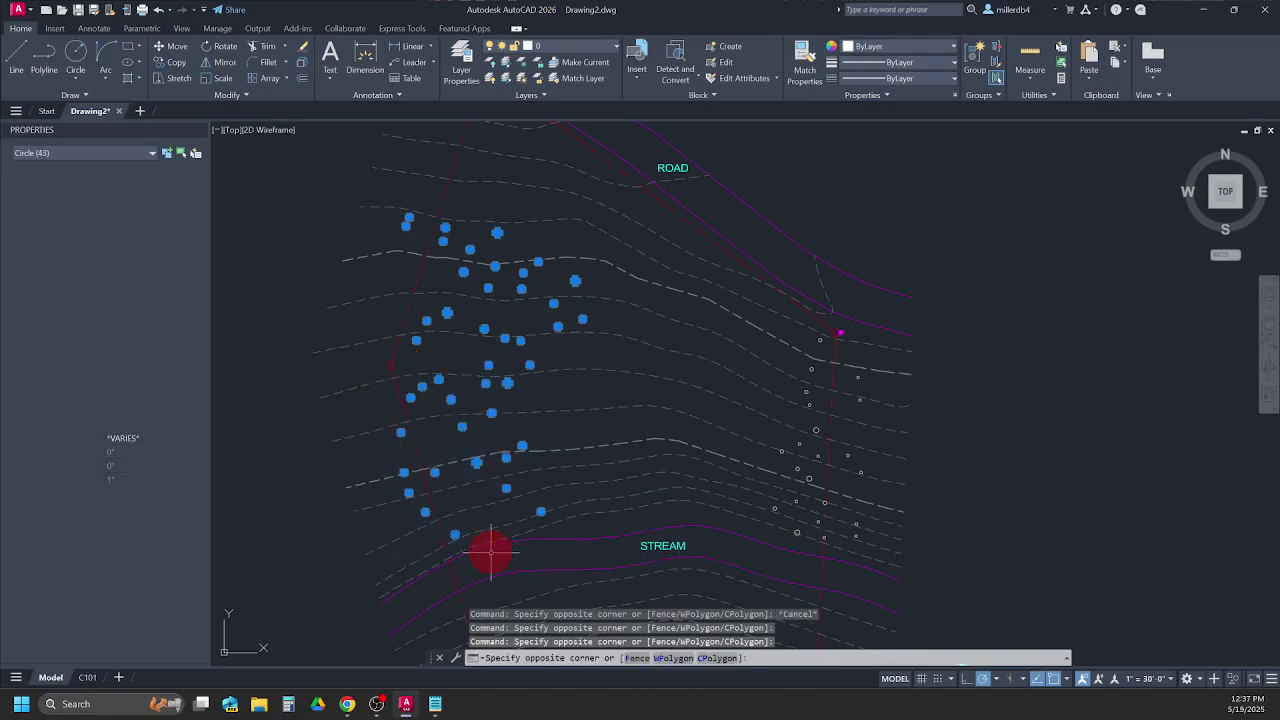
Add the east-side tree circles to the selection, place all the trees on layer C-SITE-PLNT, and clear the selection.
left_click(800, 337)
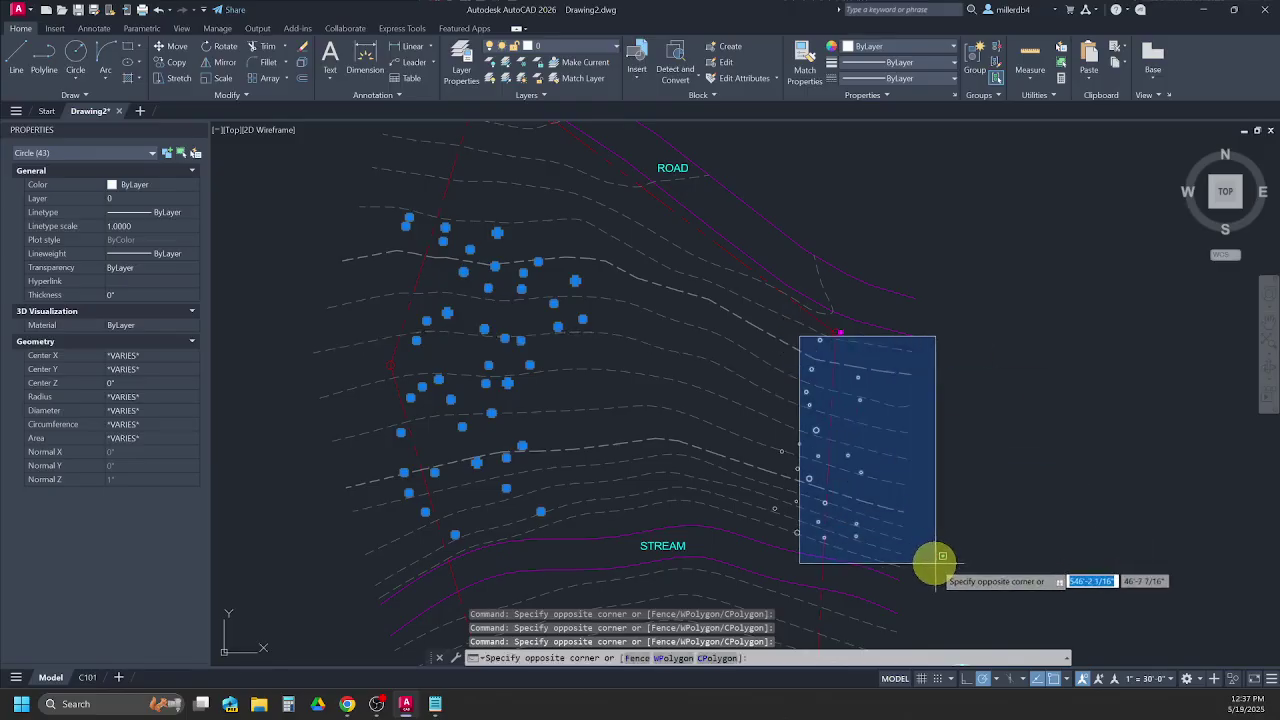
left_click(935, 565)
left_click(750, 398)
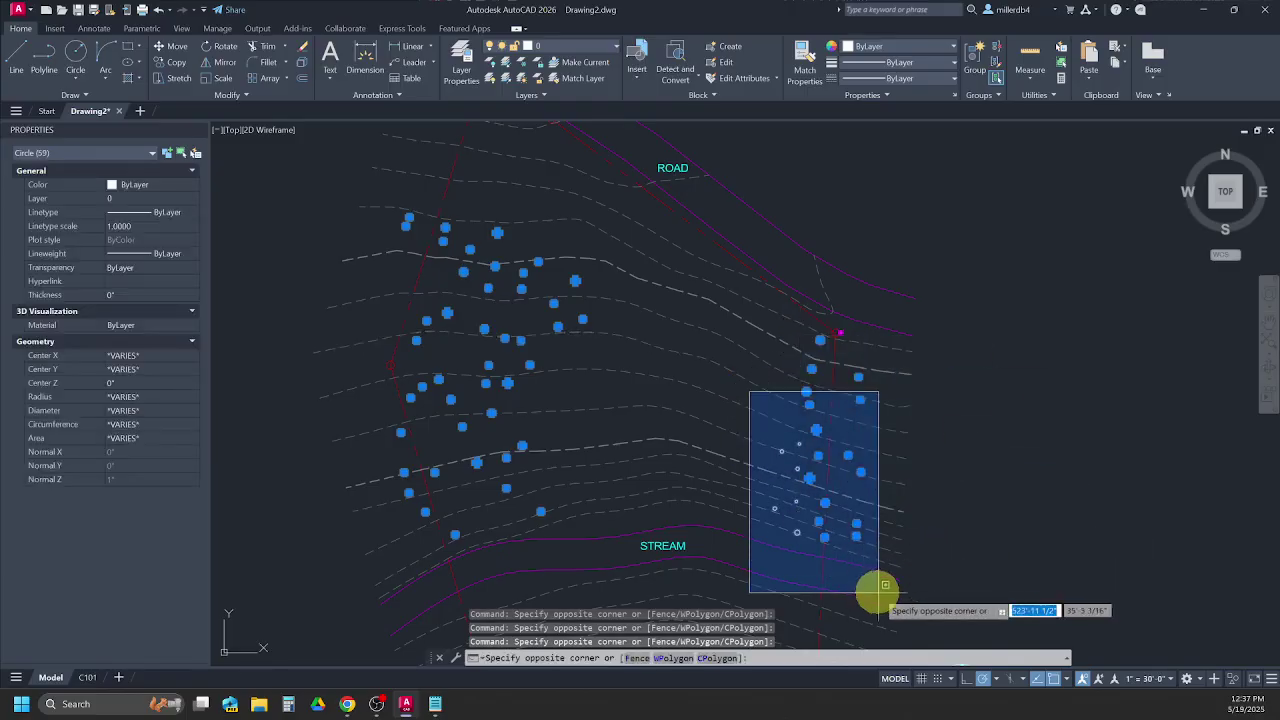
left_click(870, 585)
left_click(593, 49)
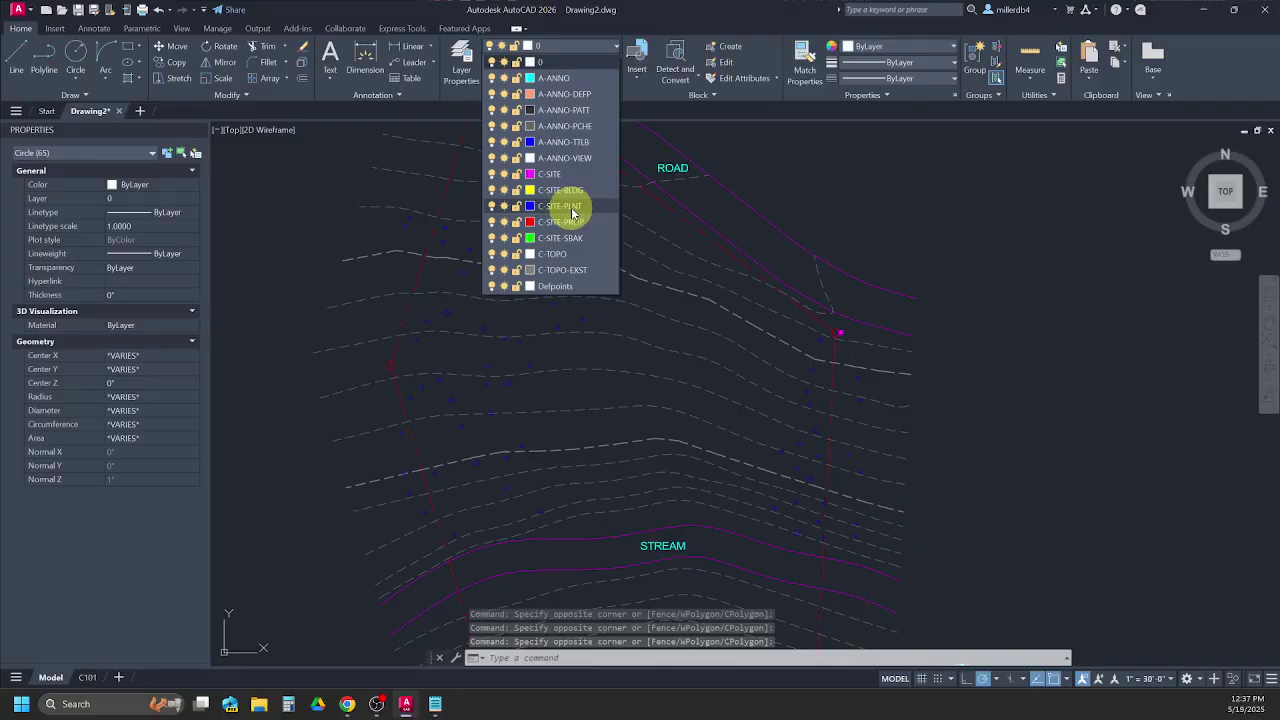
left_click(560, 206)
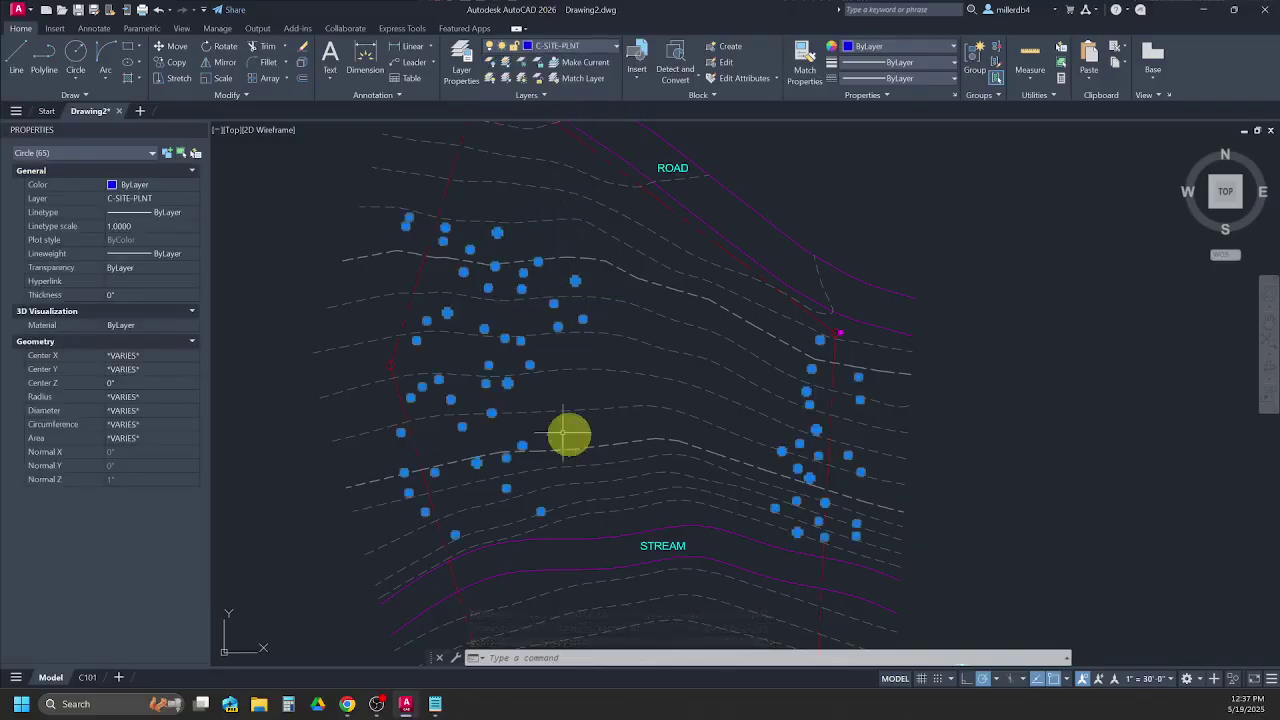
scroll(594, 440, "down", 2)
middle_click_drag(597, 434, 624, 412)
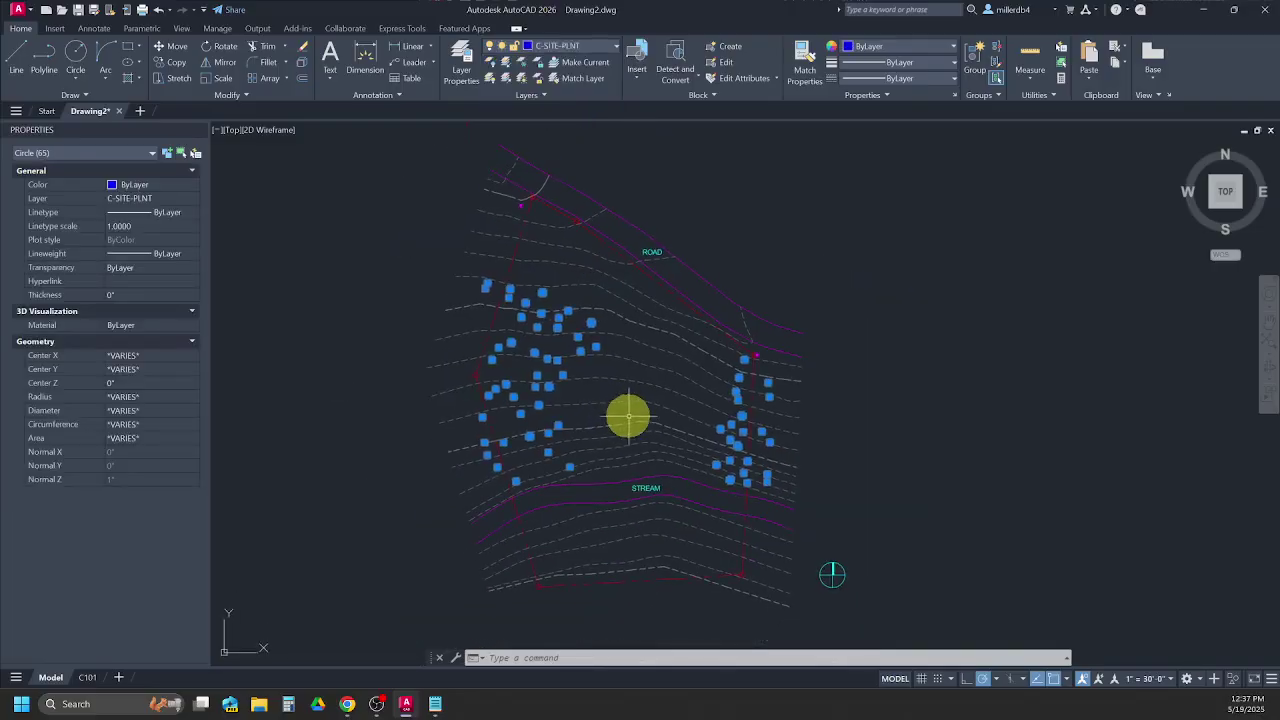
left_click(617, 454)
key("Escape")
key("Escape")
key("Escape")
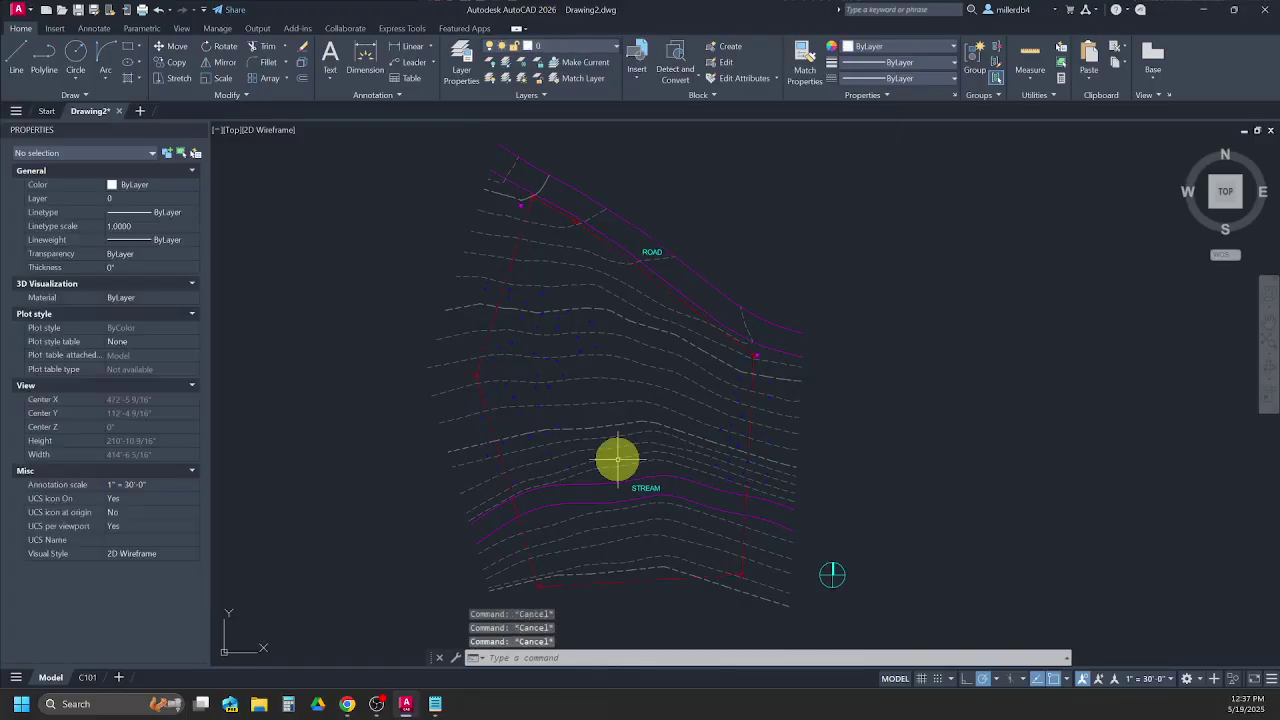
Consult the site plan instructions in the browser, return to AutoCAD and put the last name before STREAM, widening the label to one line.
left_click(347, 704)
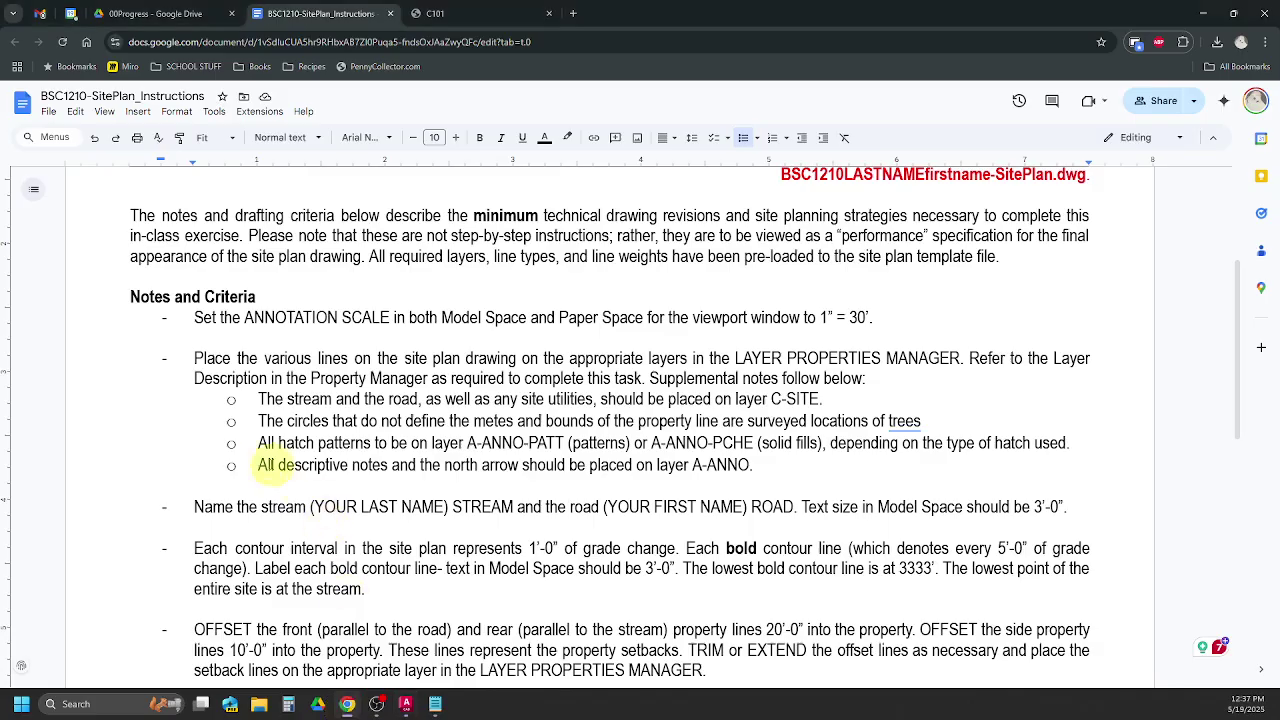
scroll(247, 506, "down", 1)
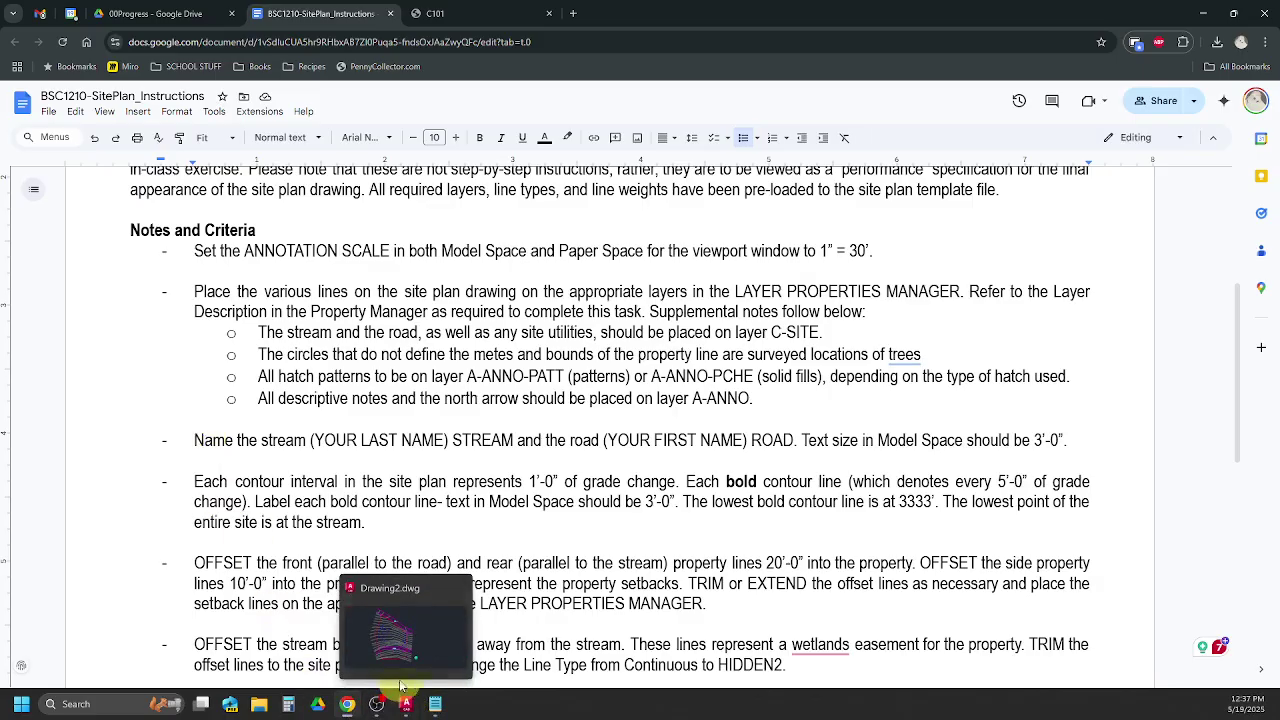
left_click(401, 686)
scroll(620, 492, "up", 5)
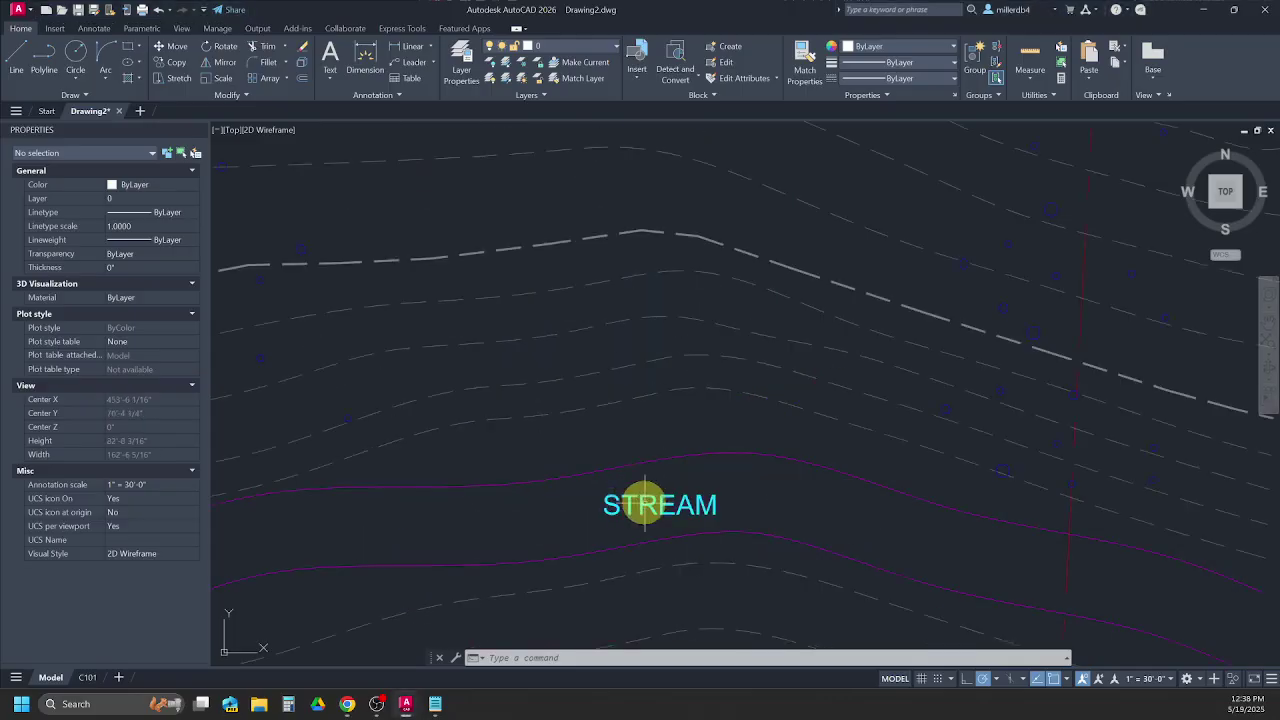
mouse_move(645, 506)
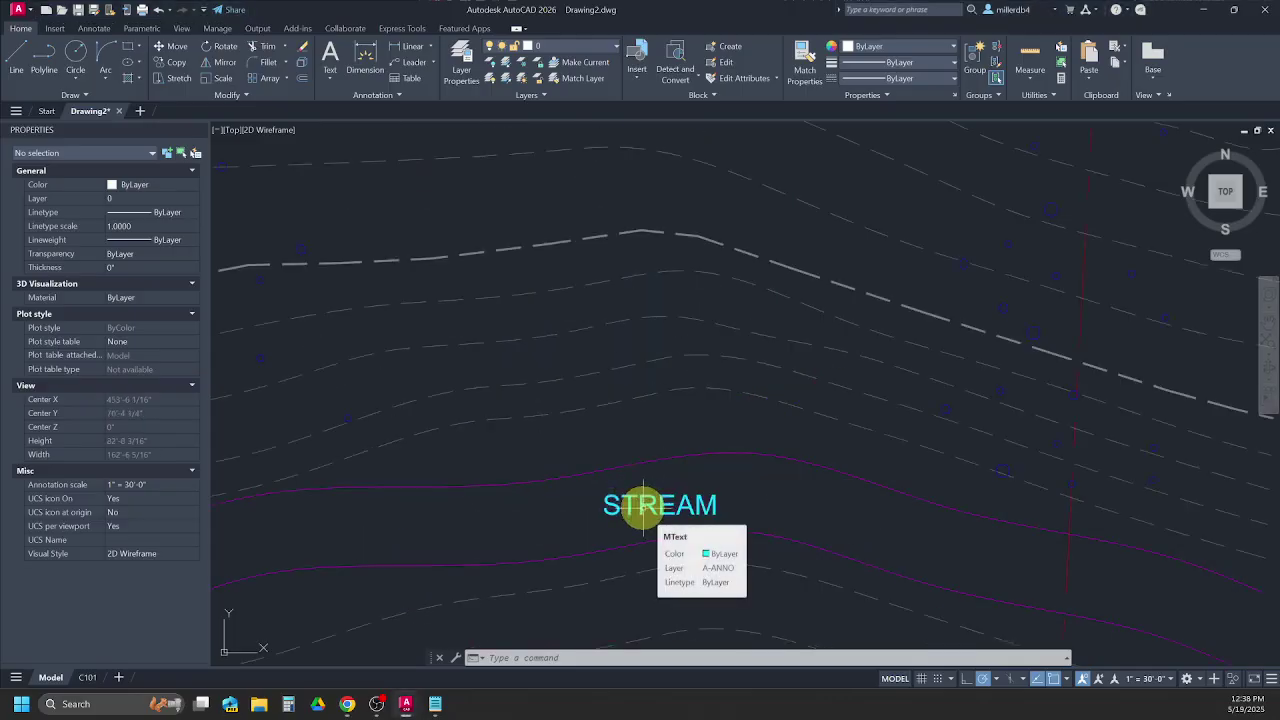
double_click(645, 506)
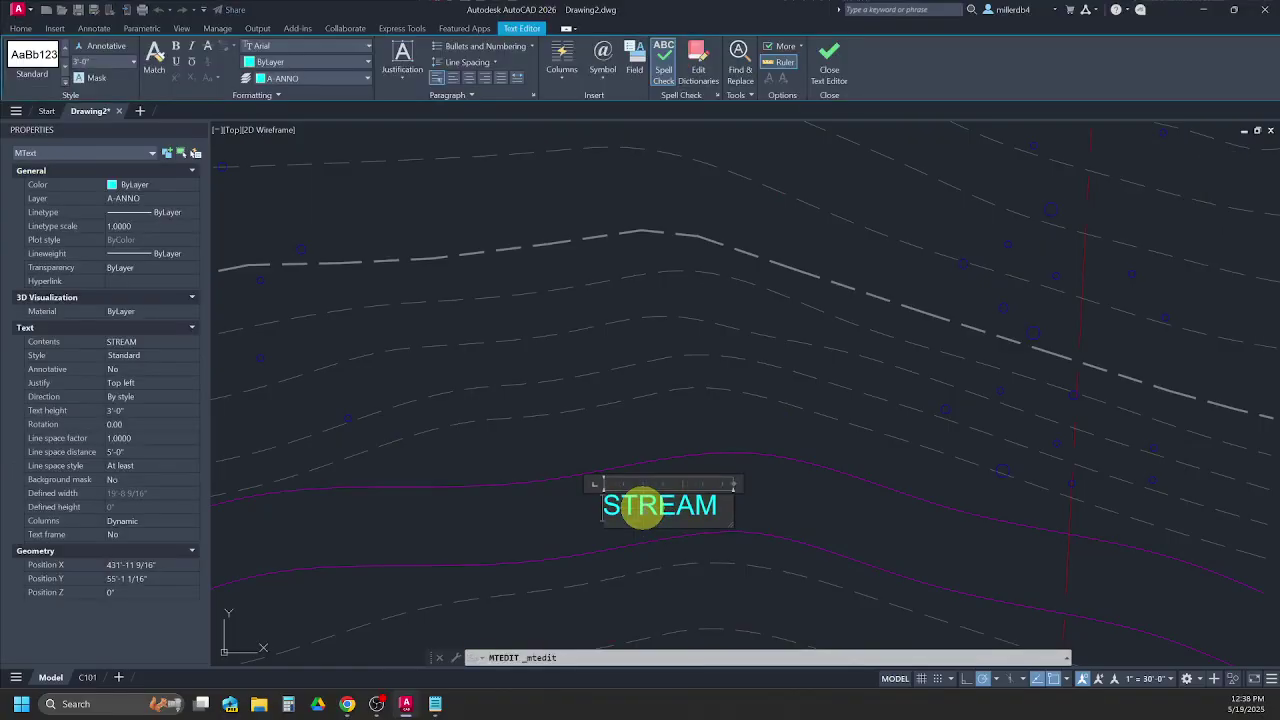
type("M")
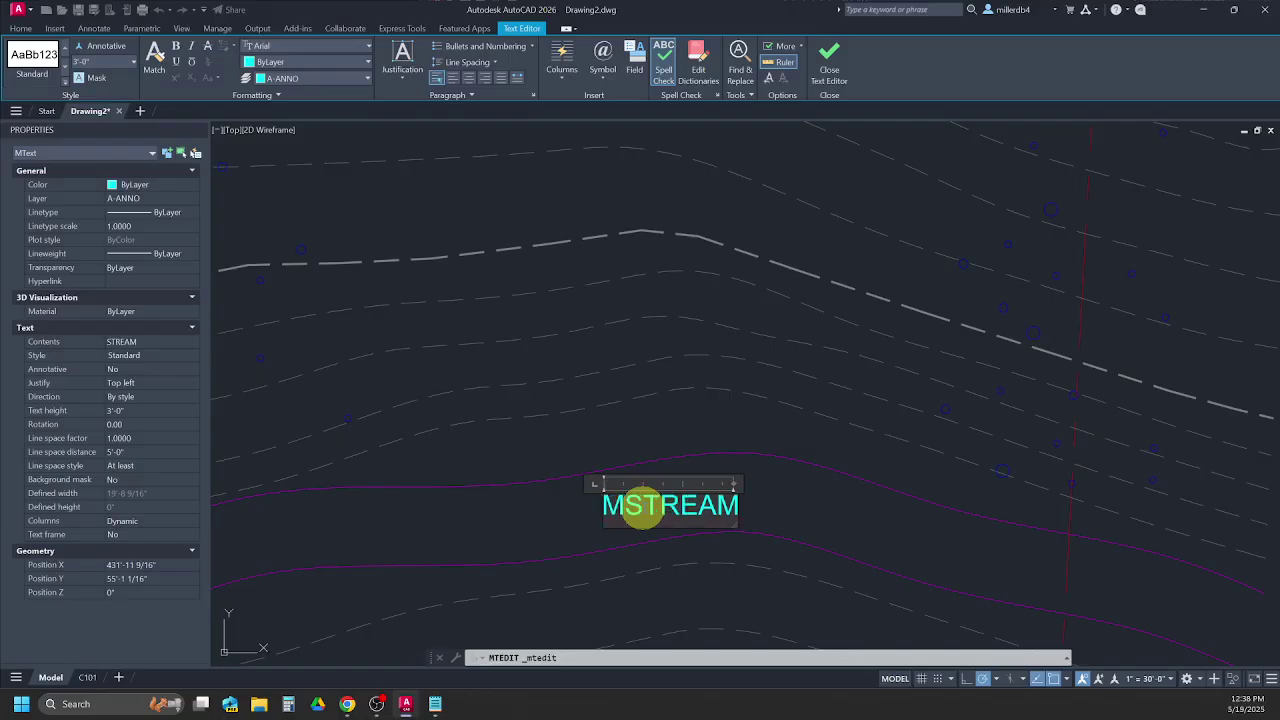
type("ILLER")
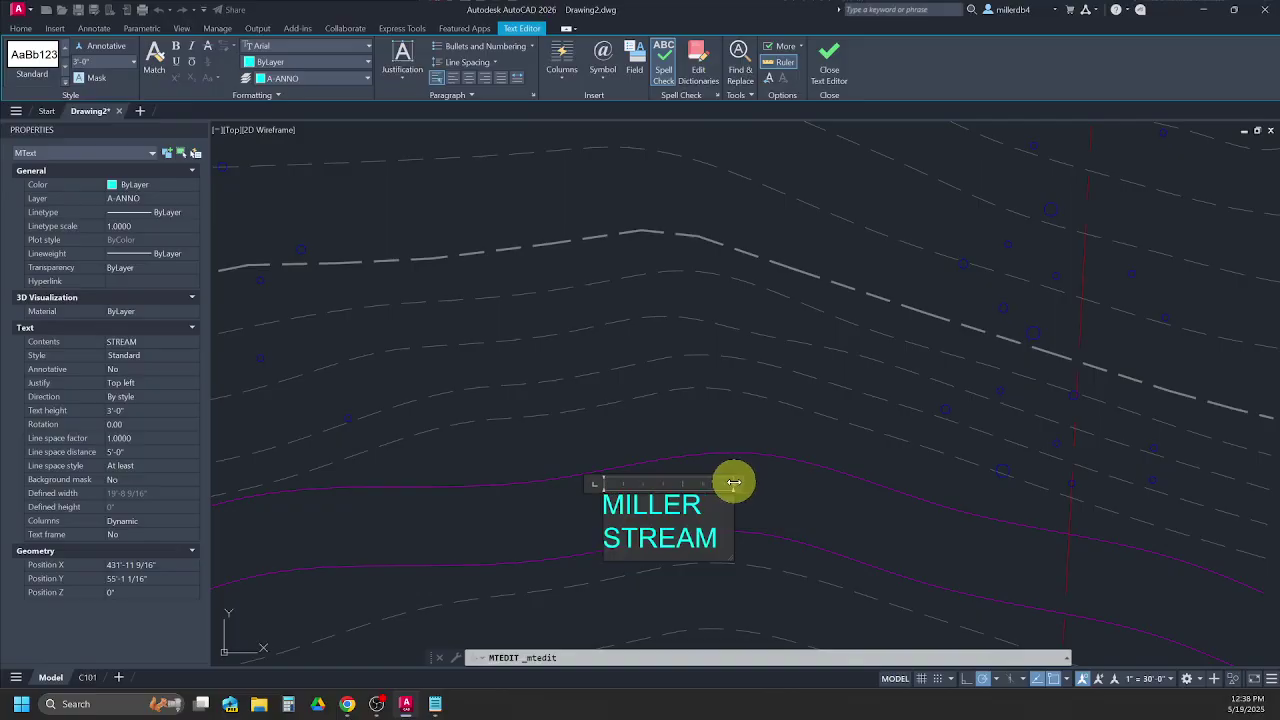
left_click_drag(734, 482, 846, 490)
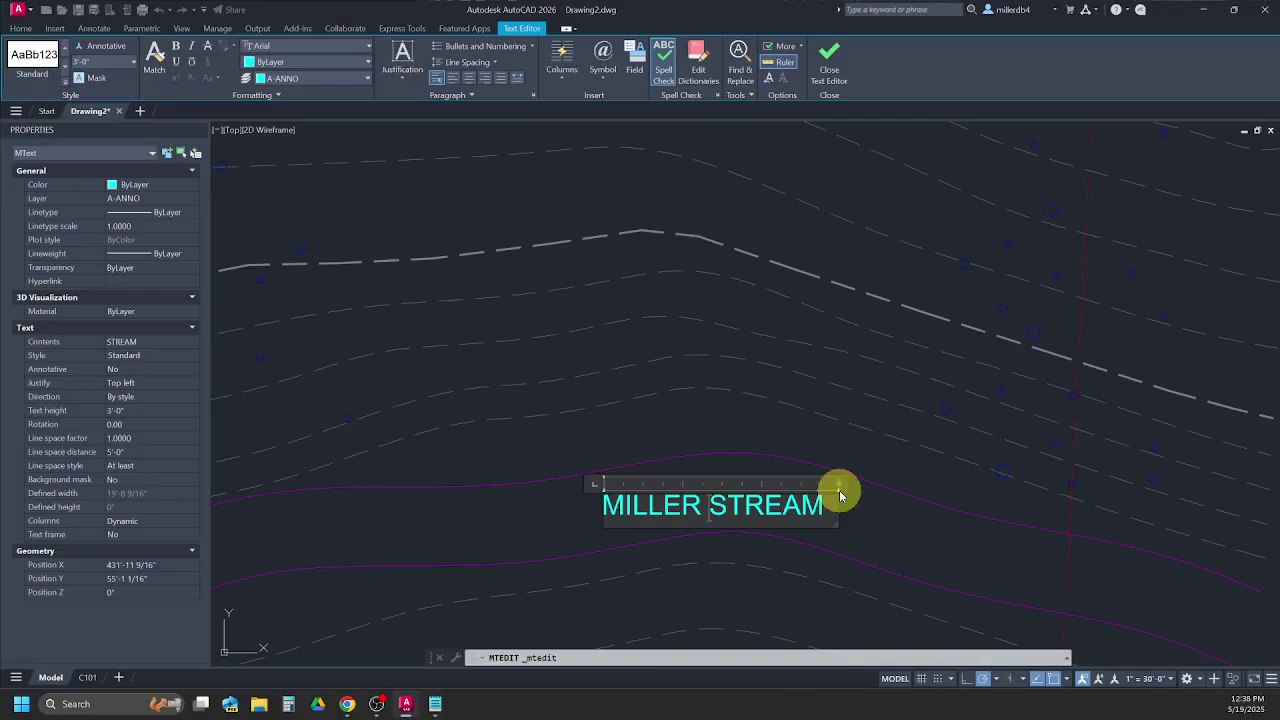
left_click(905, 557)
Put the first name before ROAD in the road label and widen the label so it fits on one line.
scroll(891, 535, "down", 4)
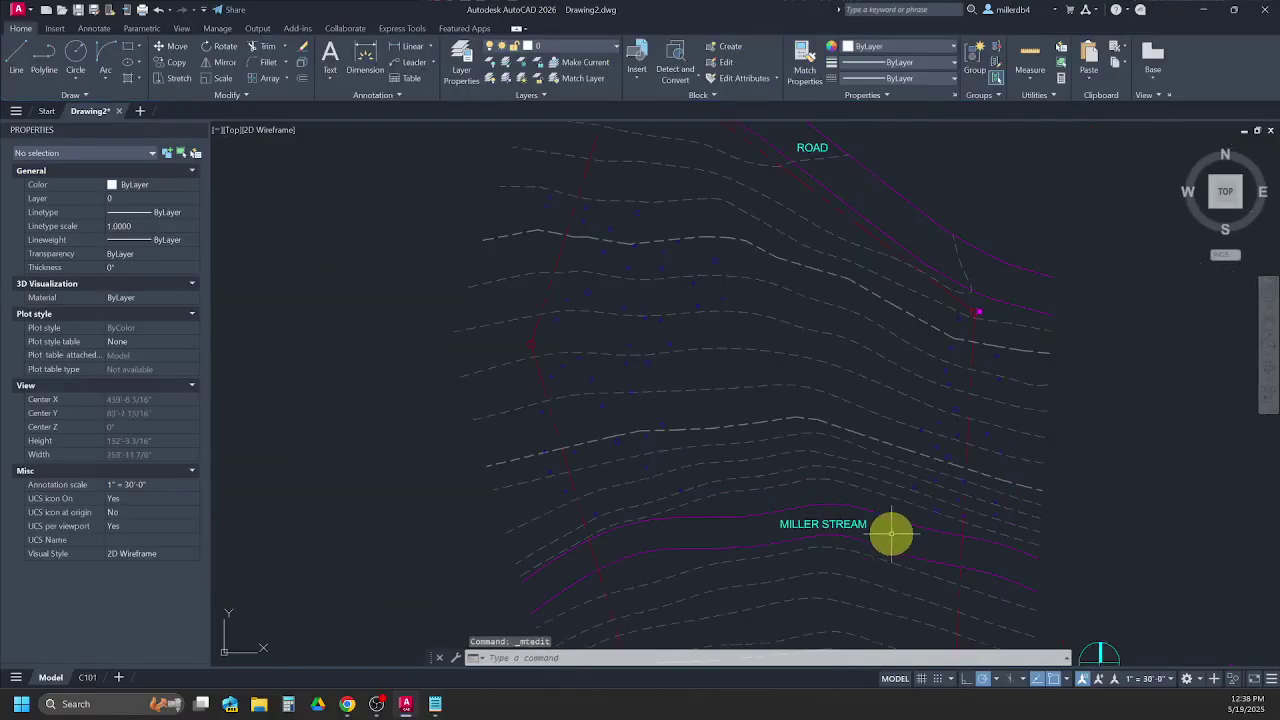
scroll(851, 330, "up", 5)
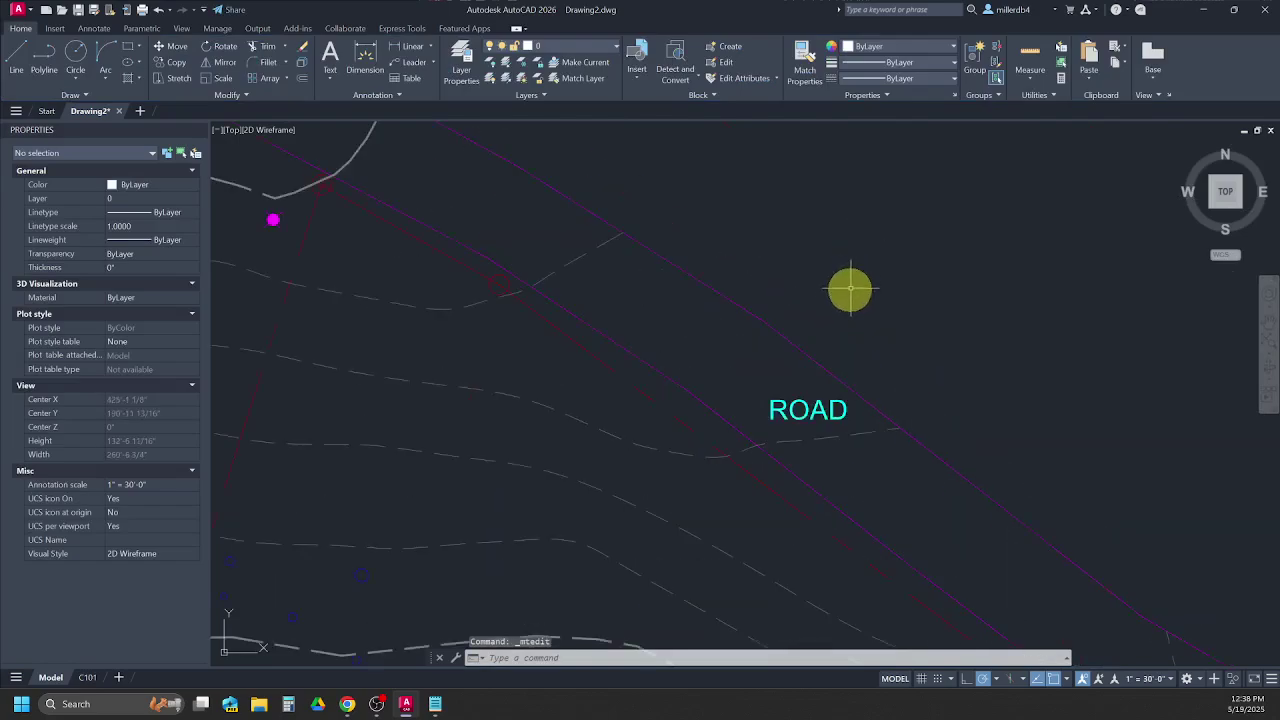
double_click(805, 411)
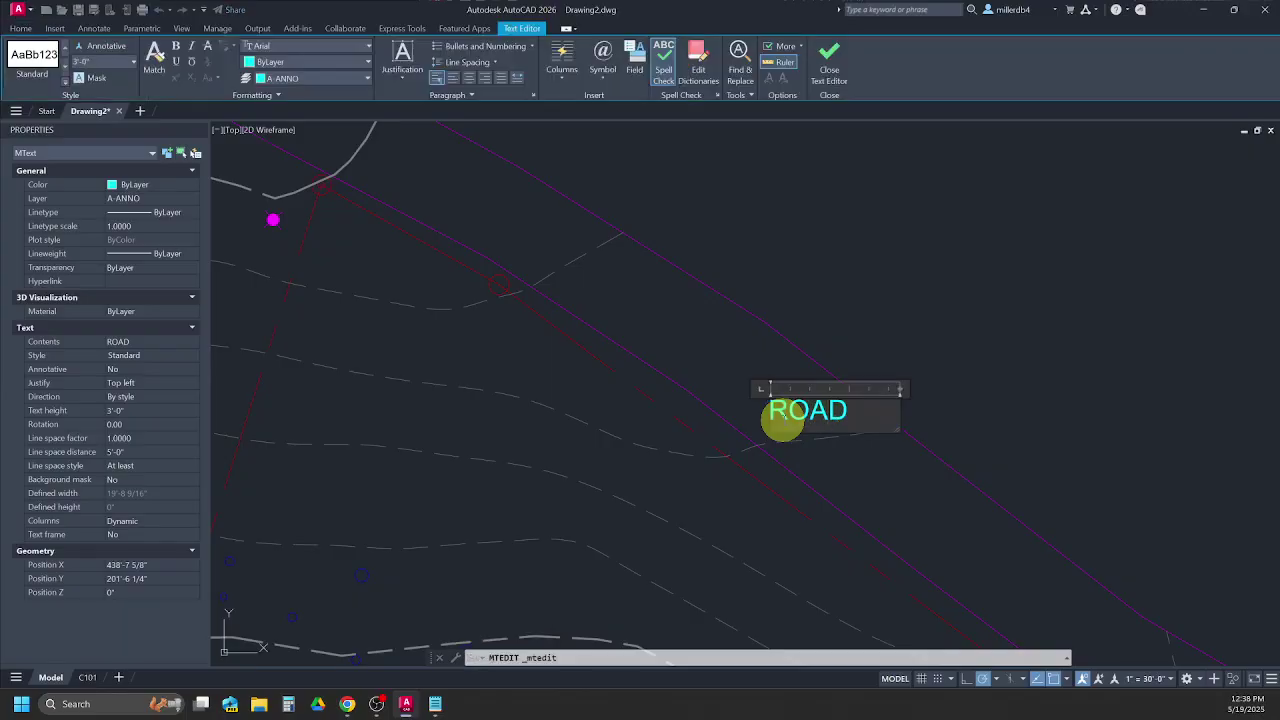
type("DINAH")
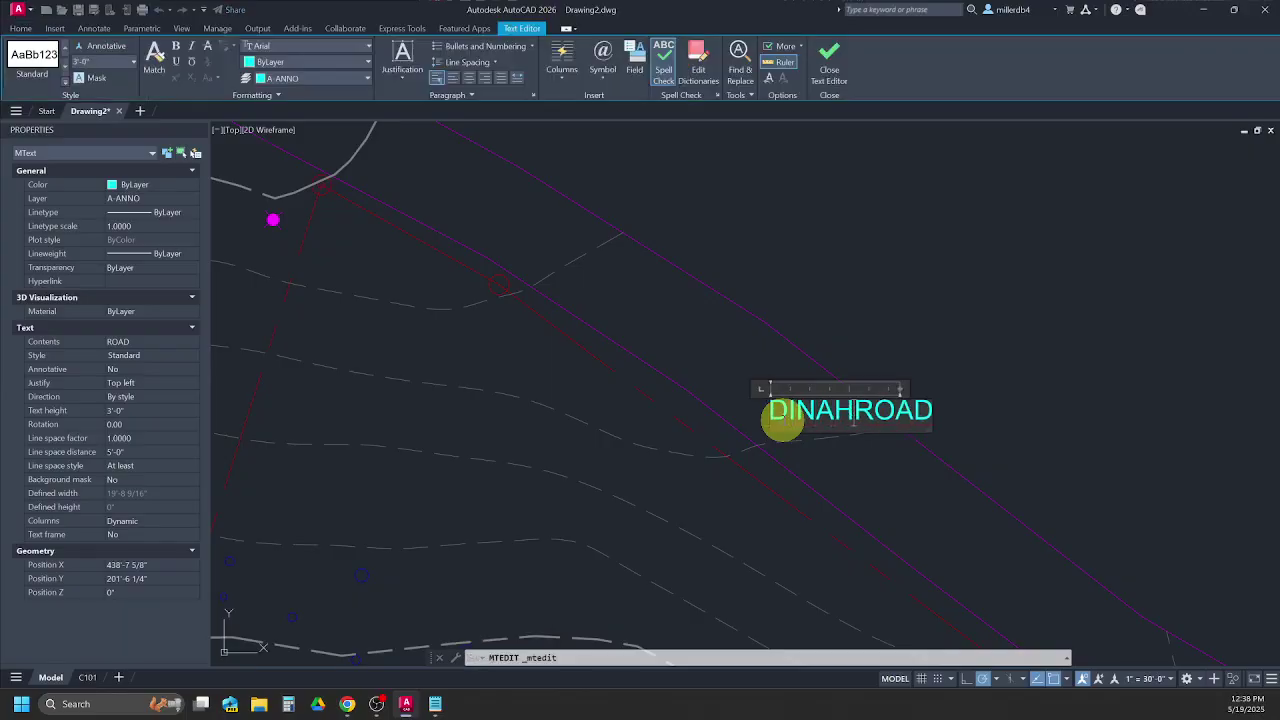
key("Return")
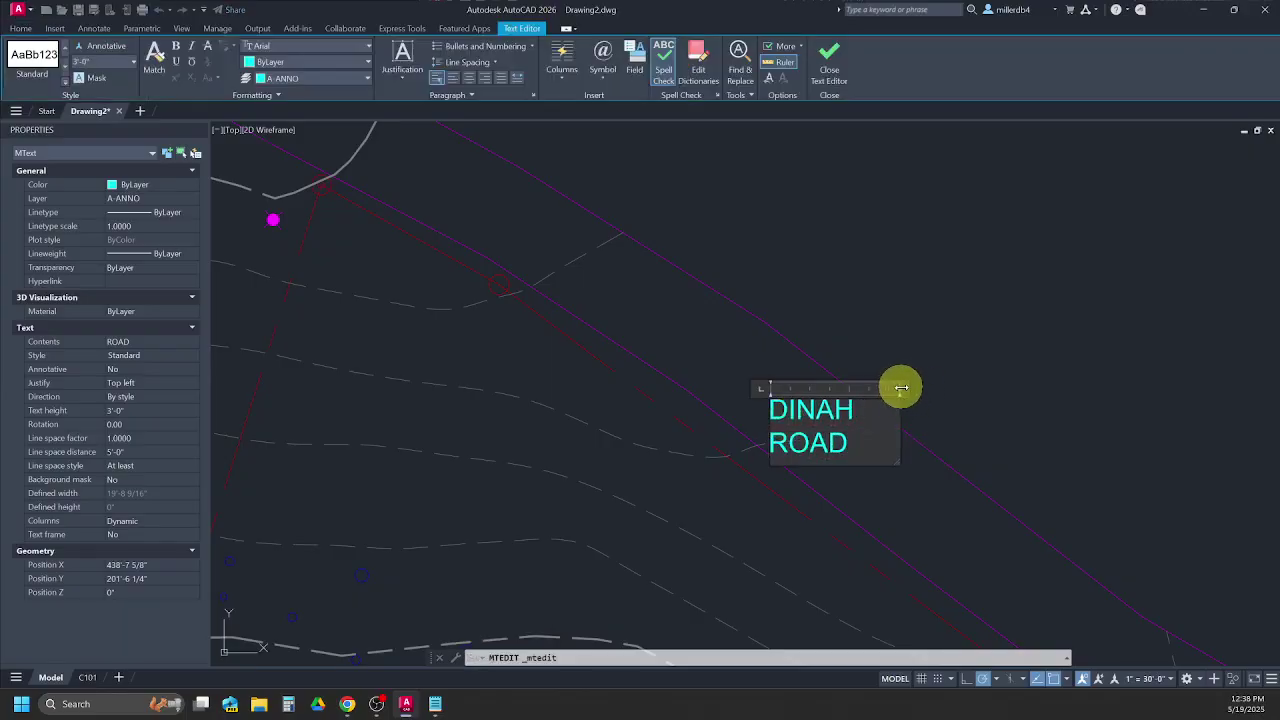
left_click_drag(900, 388, 969, 387)
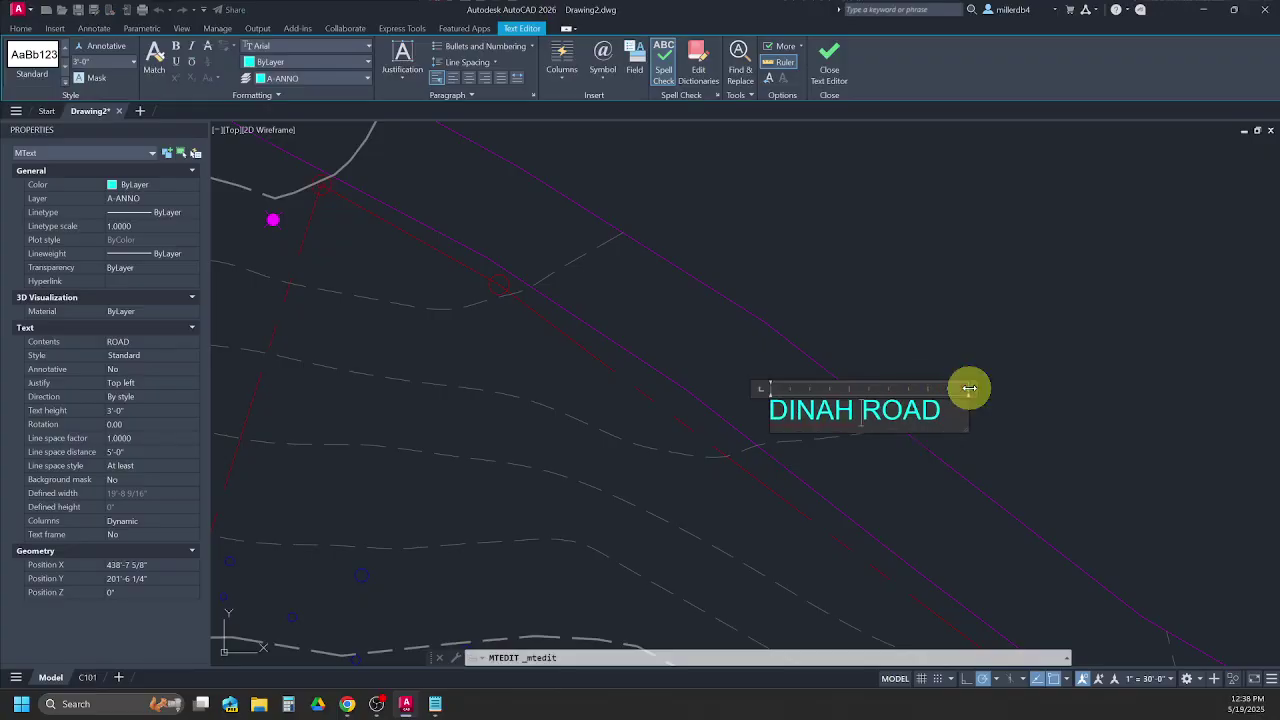
left_click(1070, 413)
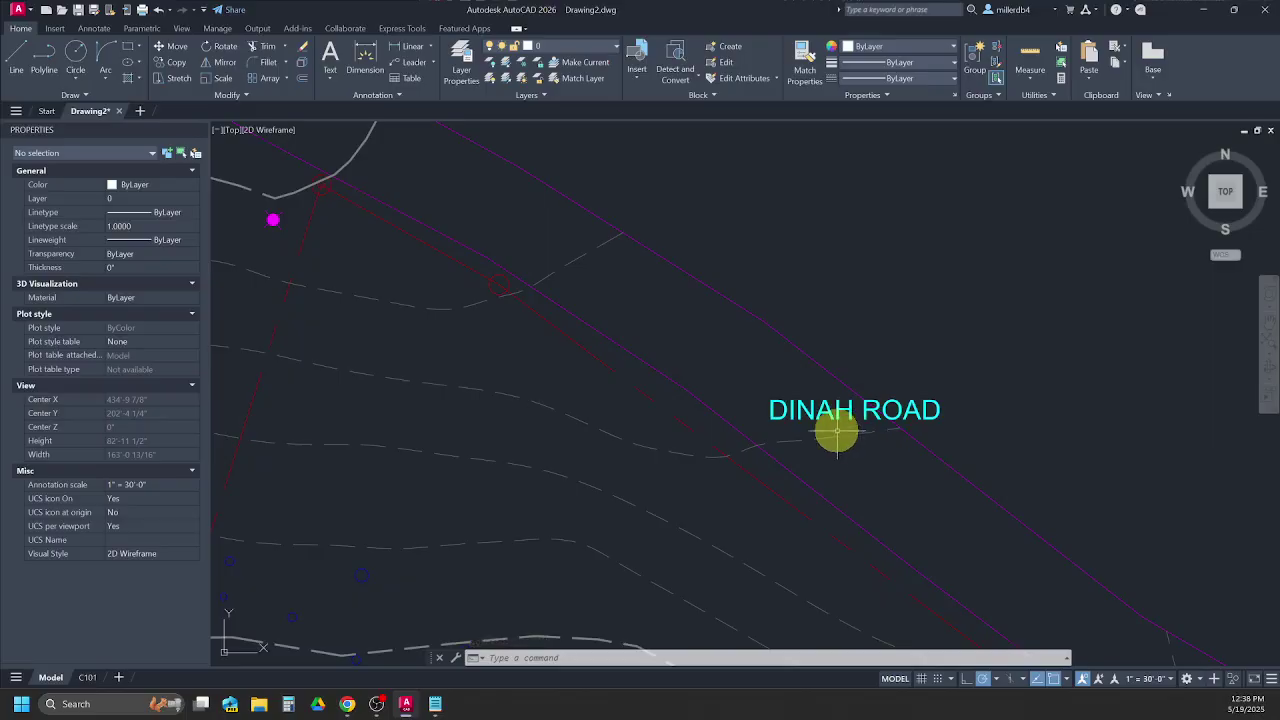
Rotate the road label so it runs parallel to the road between the road's edge lines.
left_click(795, 408)
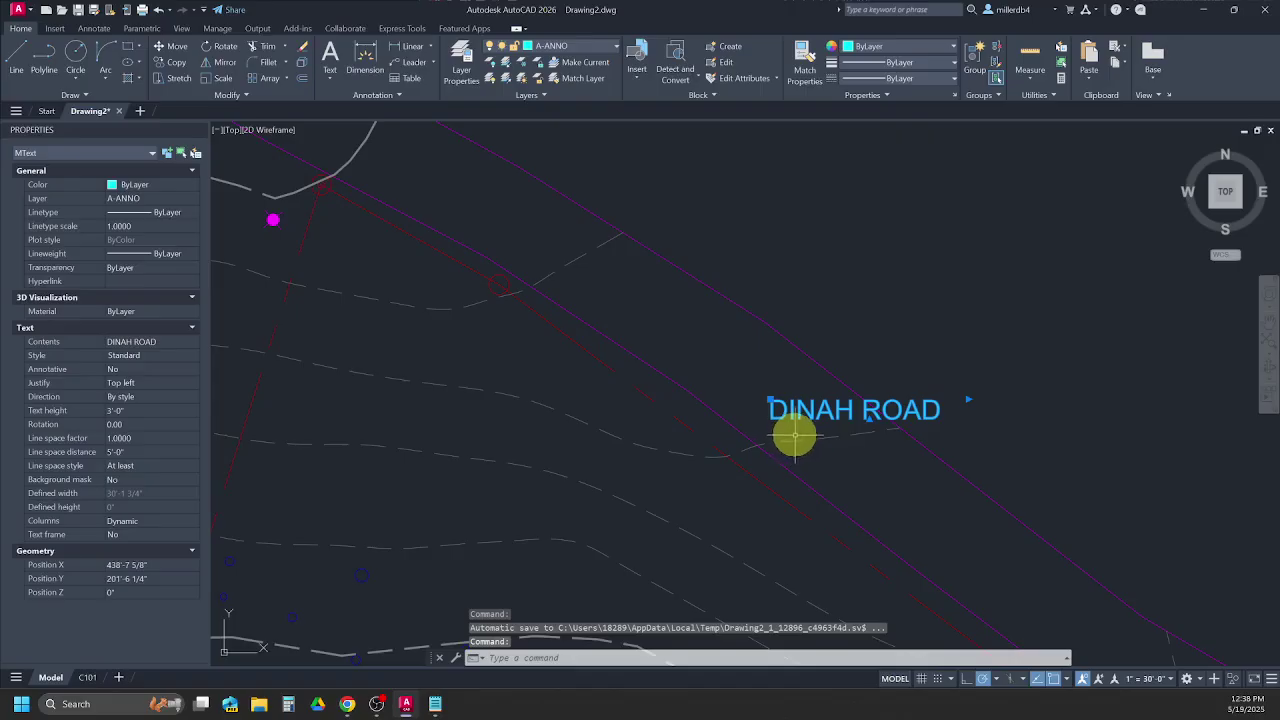
right_click(738, 357)
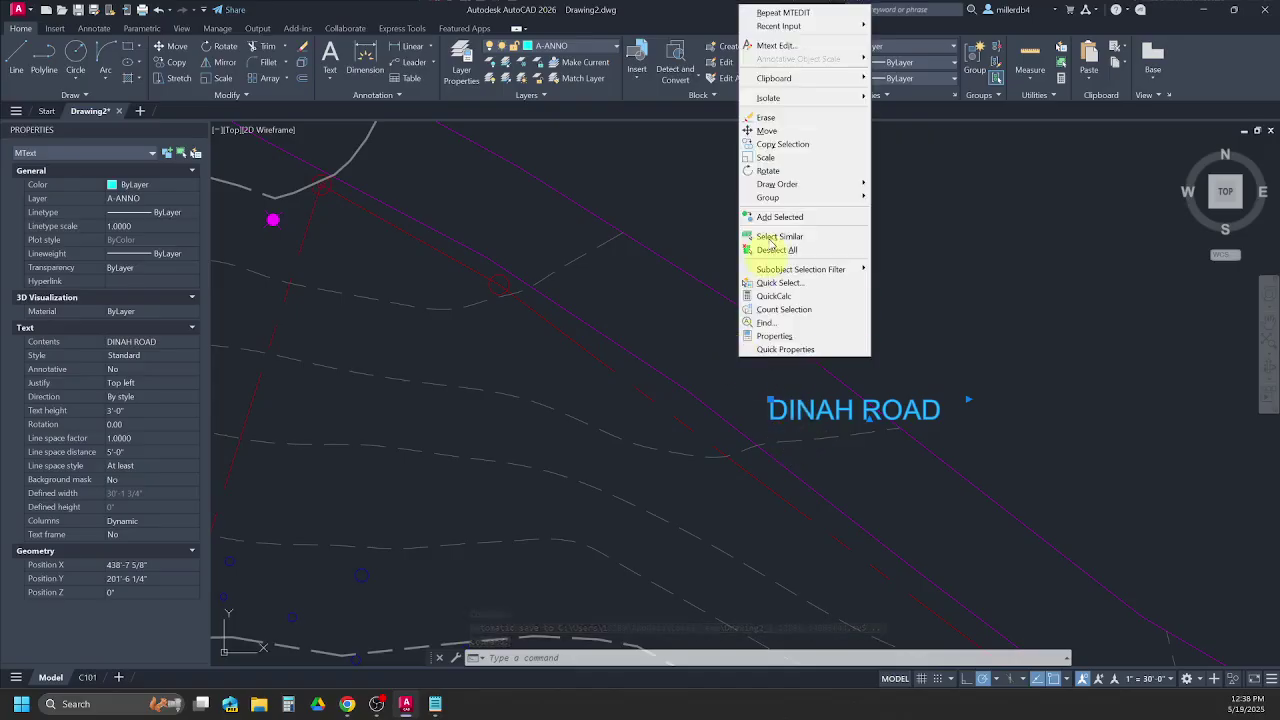
left_click(769, 171)
left_click(800, 408)
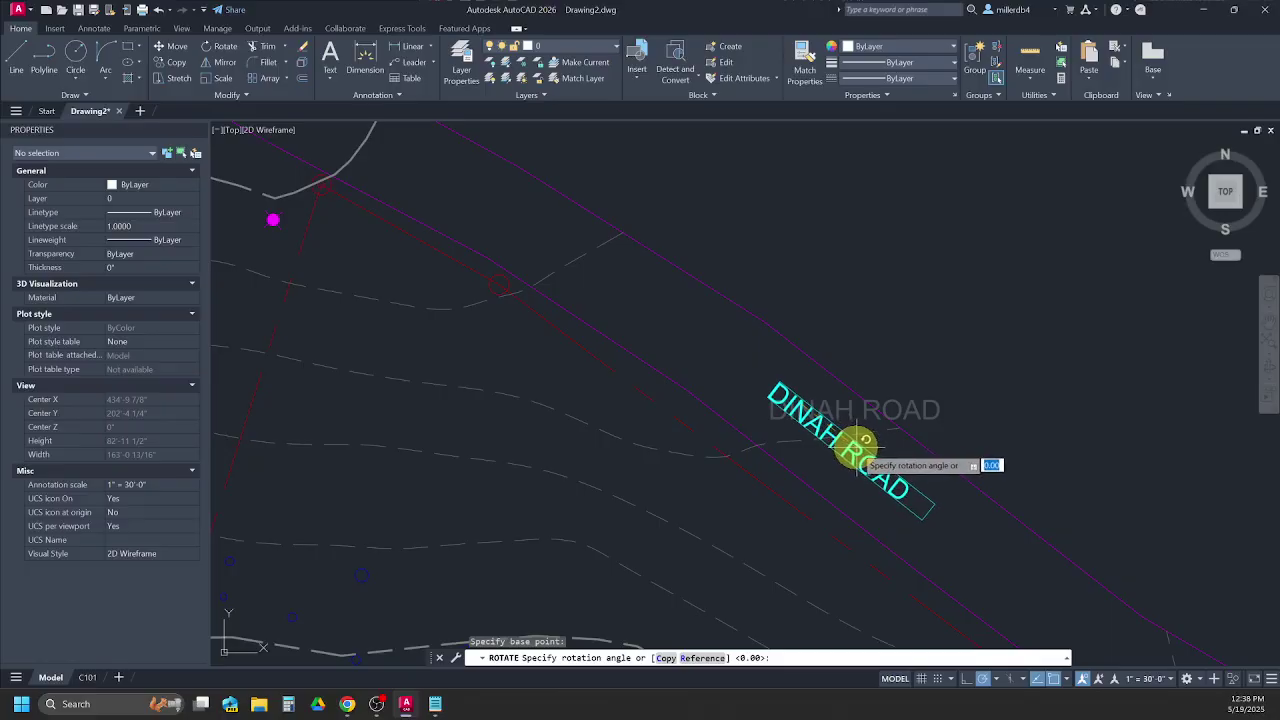
left_click(857, 451)
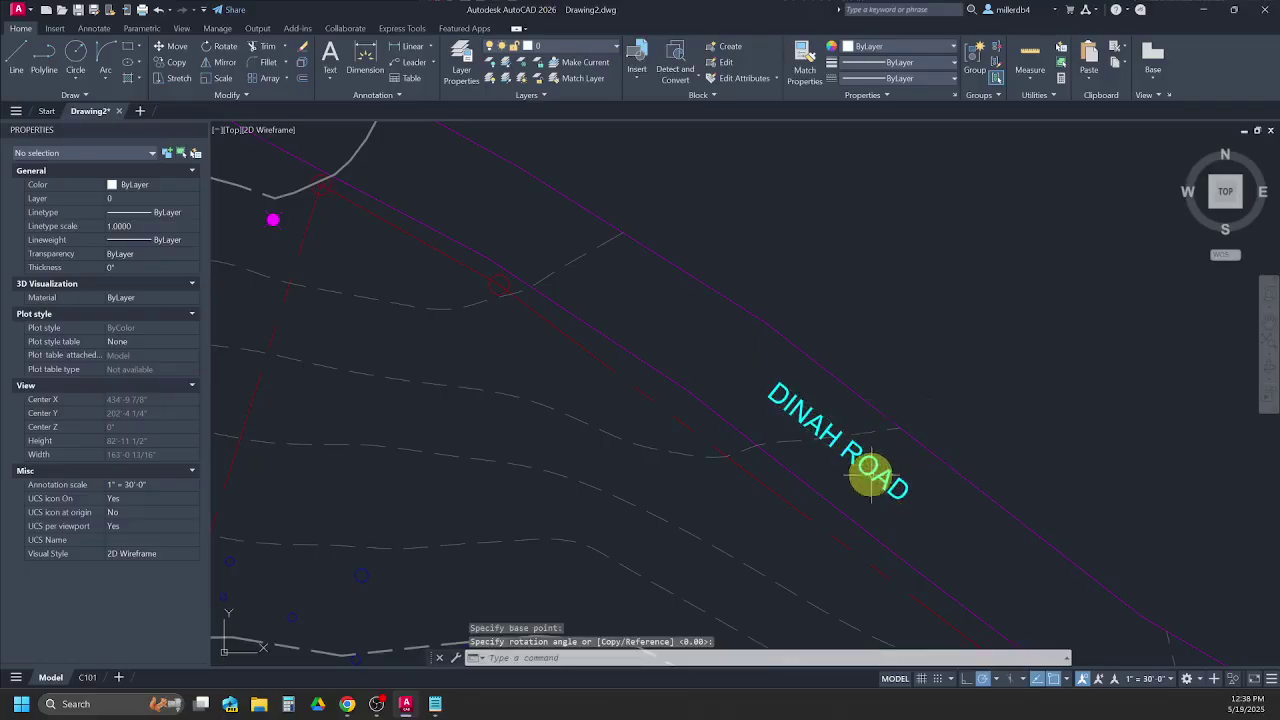
Consult the contour labelling notes in the browser and the bold contour labels in the site plan solution PDF, and return to AutoCAD.
scroll(883, 484, "down", 2)
scroll(885, 486, "down", 4)
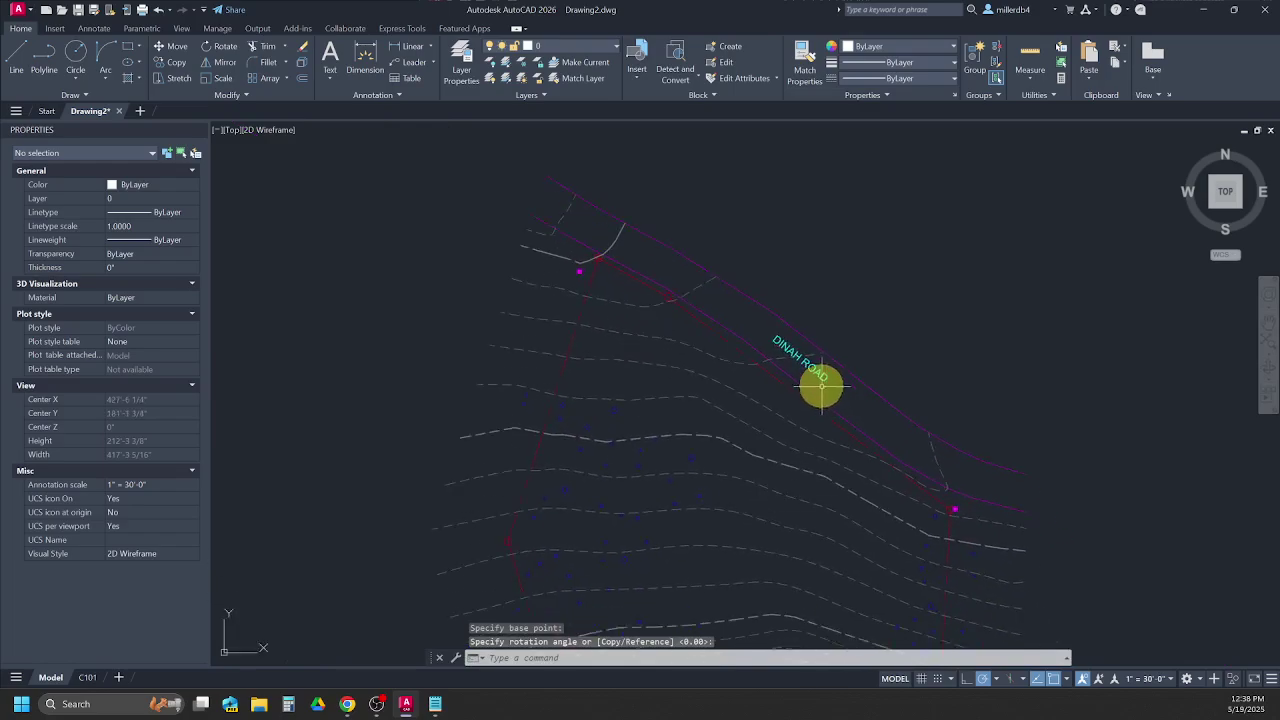
middle_click_drag(813, 451, 786, 406)
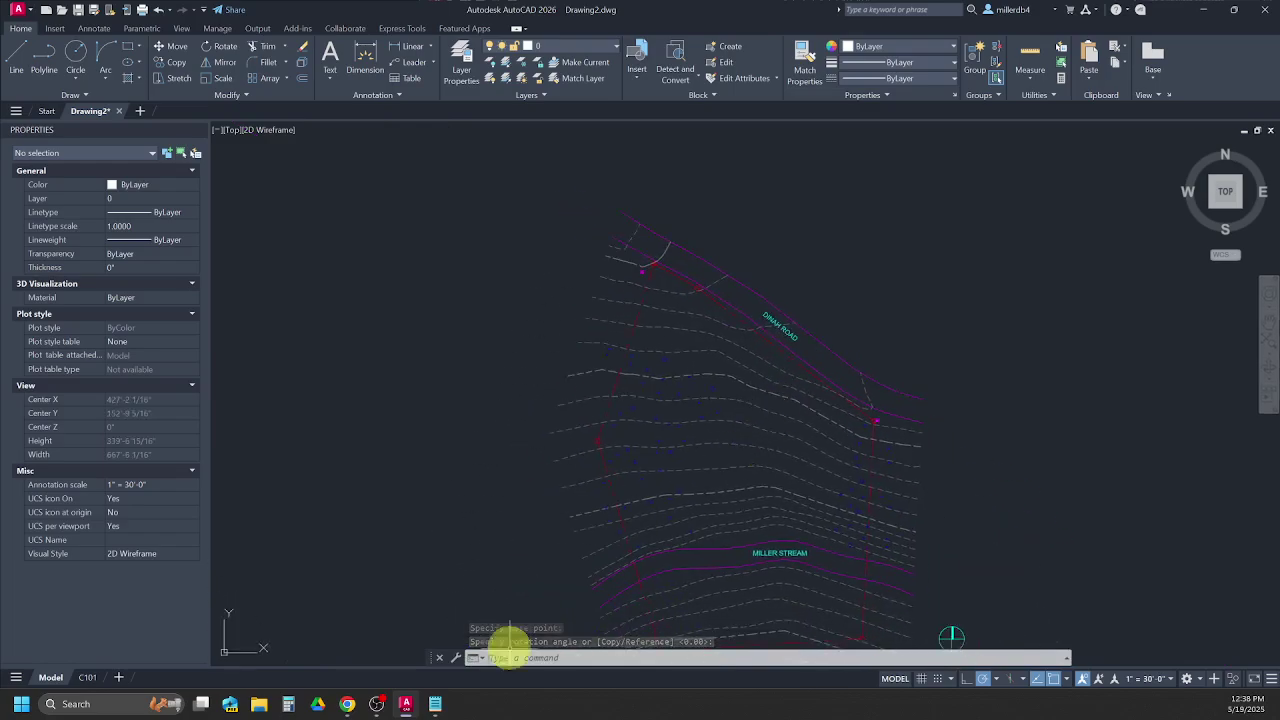
mouse_move(345, 706)
left_click(350, 648)
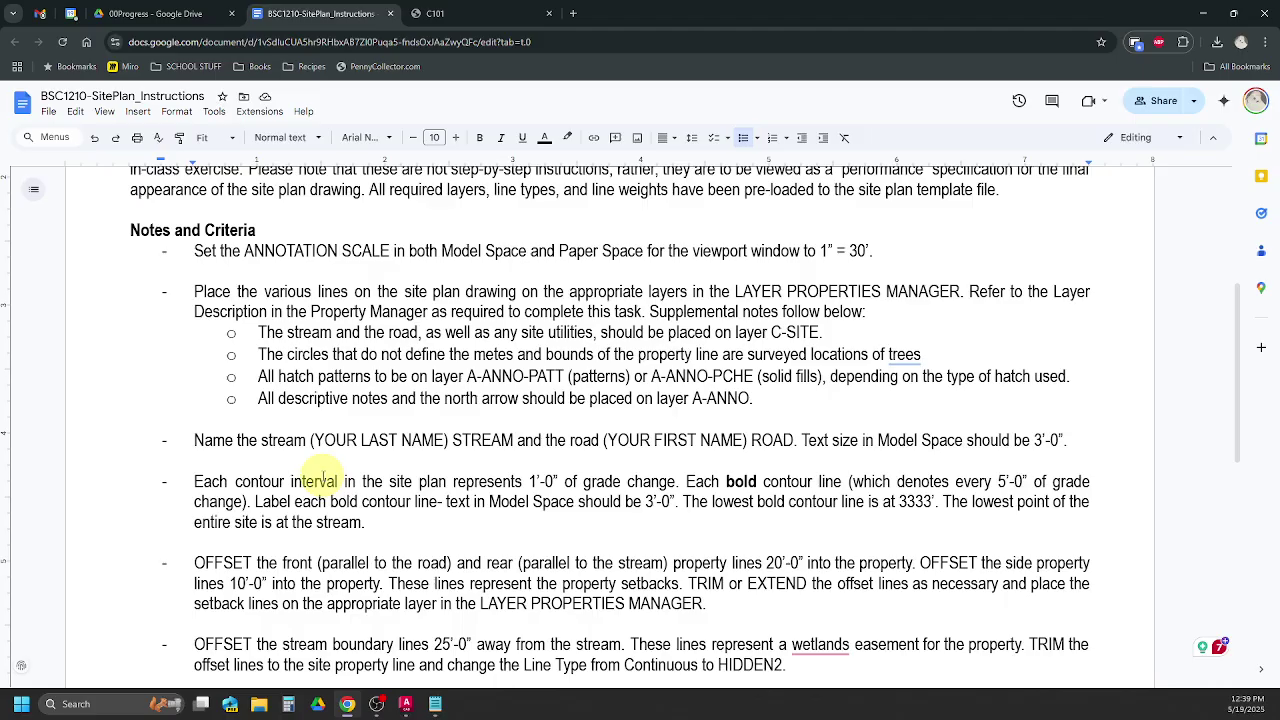
left_click(450, 15)
scroll(520, 400, "down", 3)
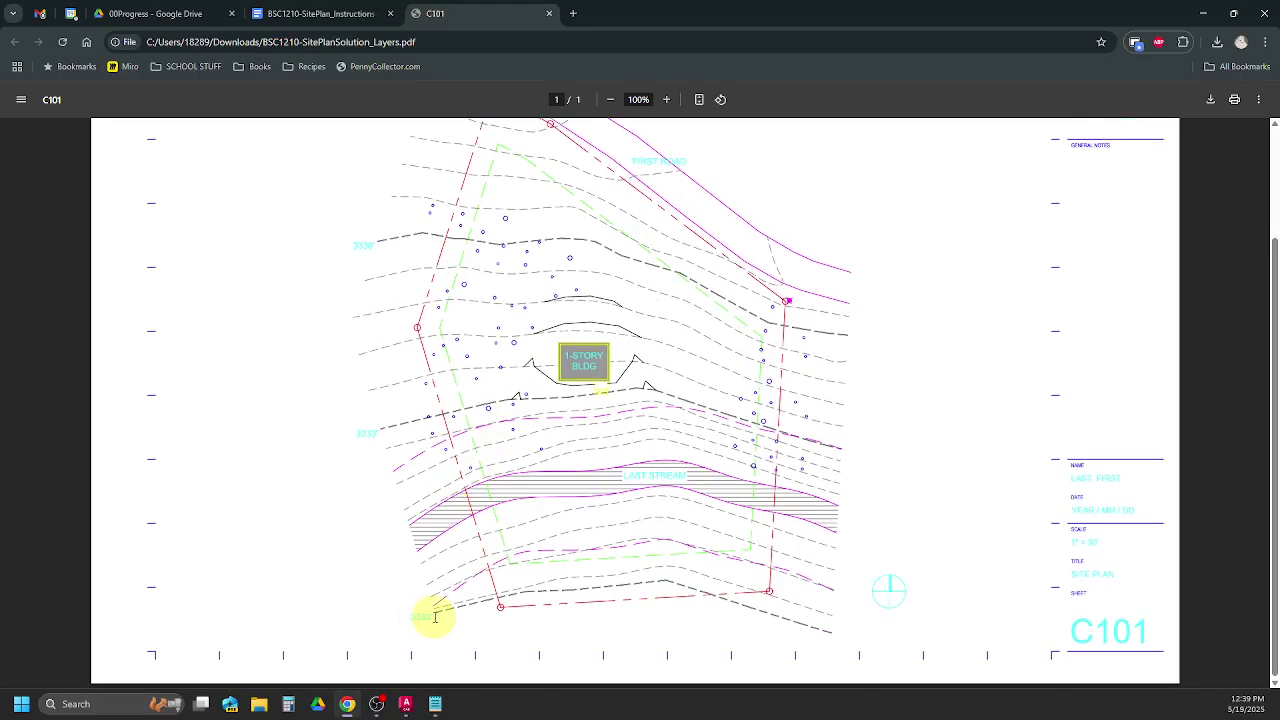
left_click_drag(427, 617, 409, 620)
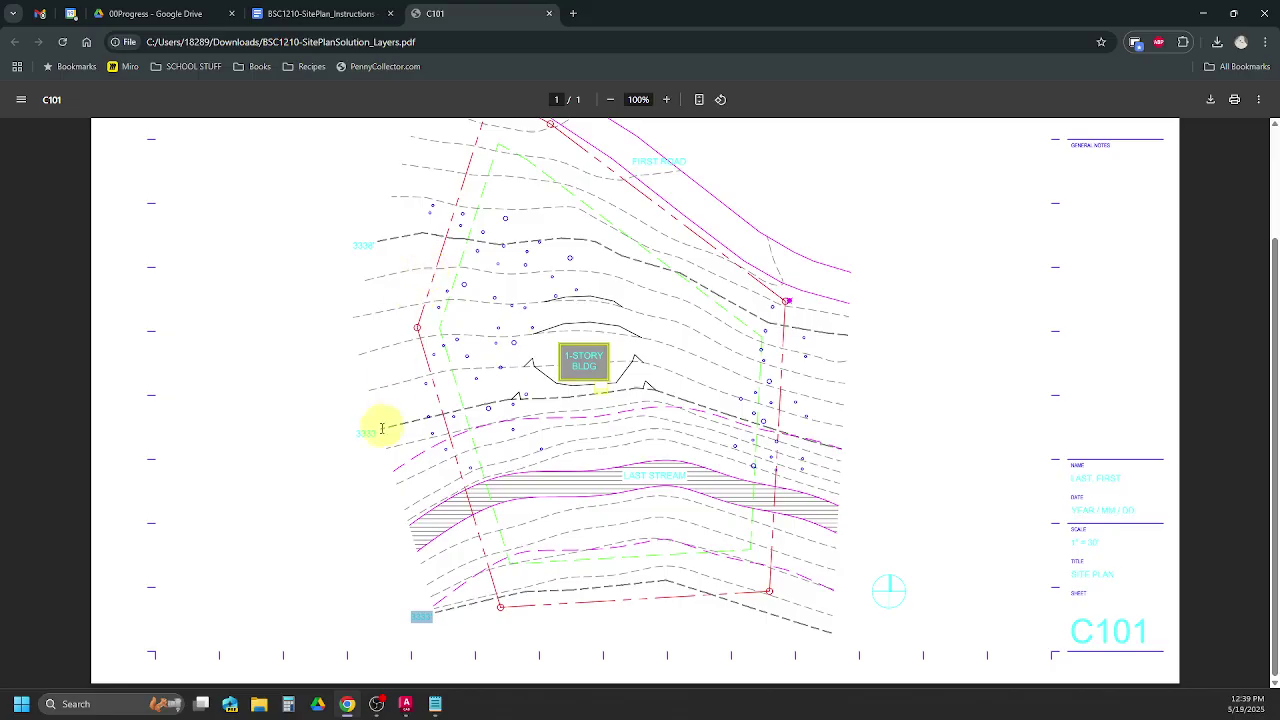
left_click_drag(378, 433, 352, 433)
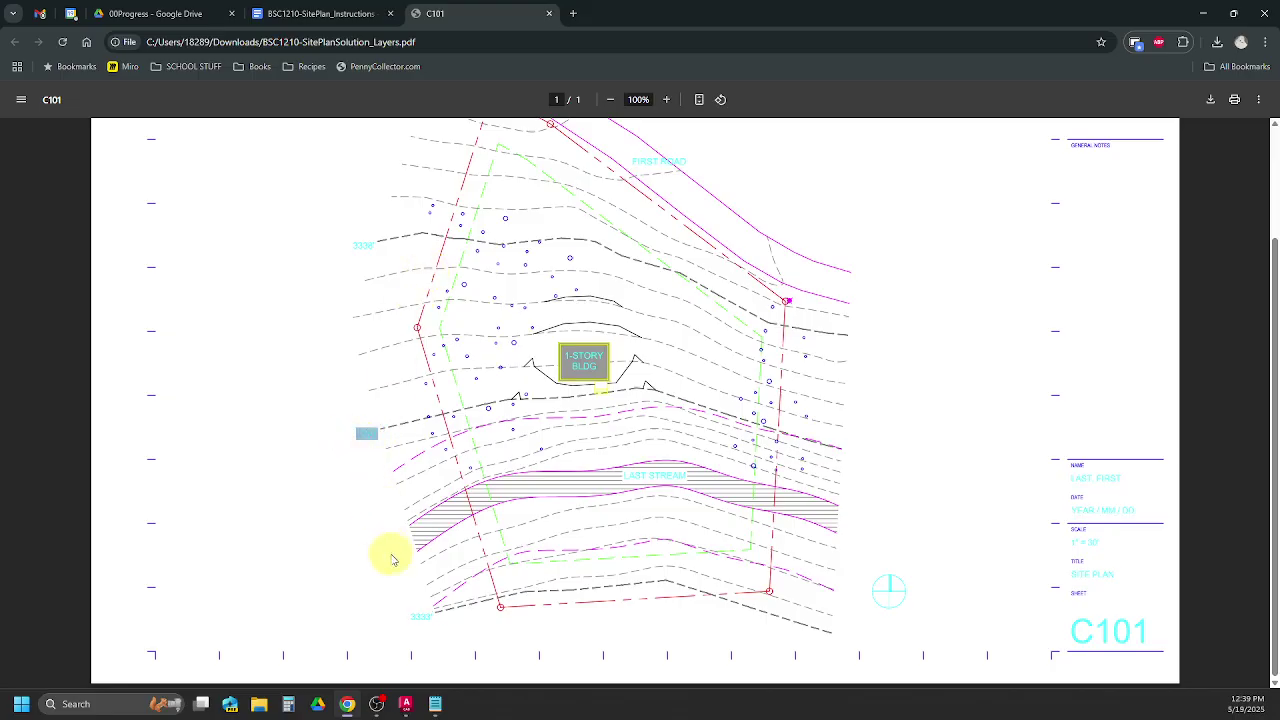
left_click_drag(436, 619, 397, 618)
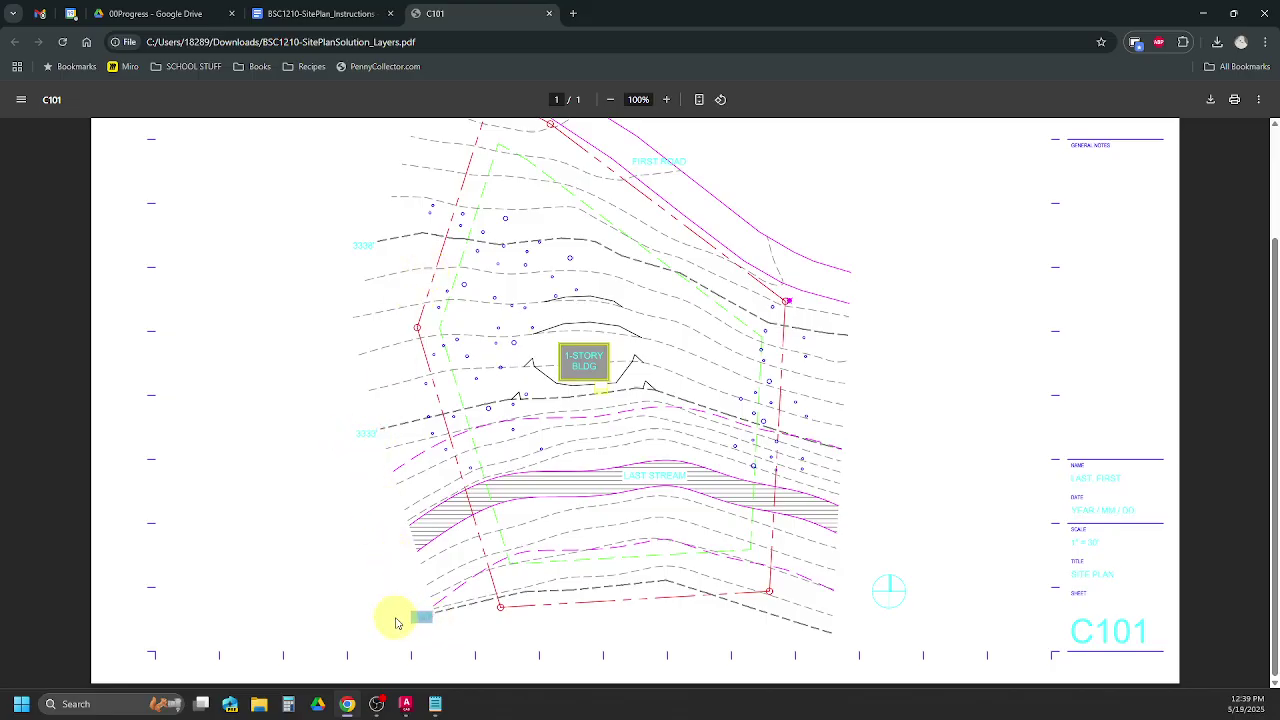
left_click(366, 487)
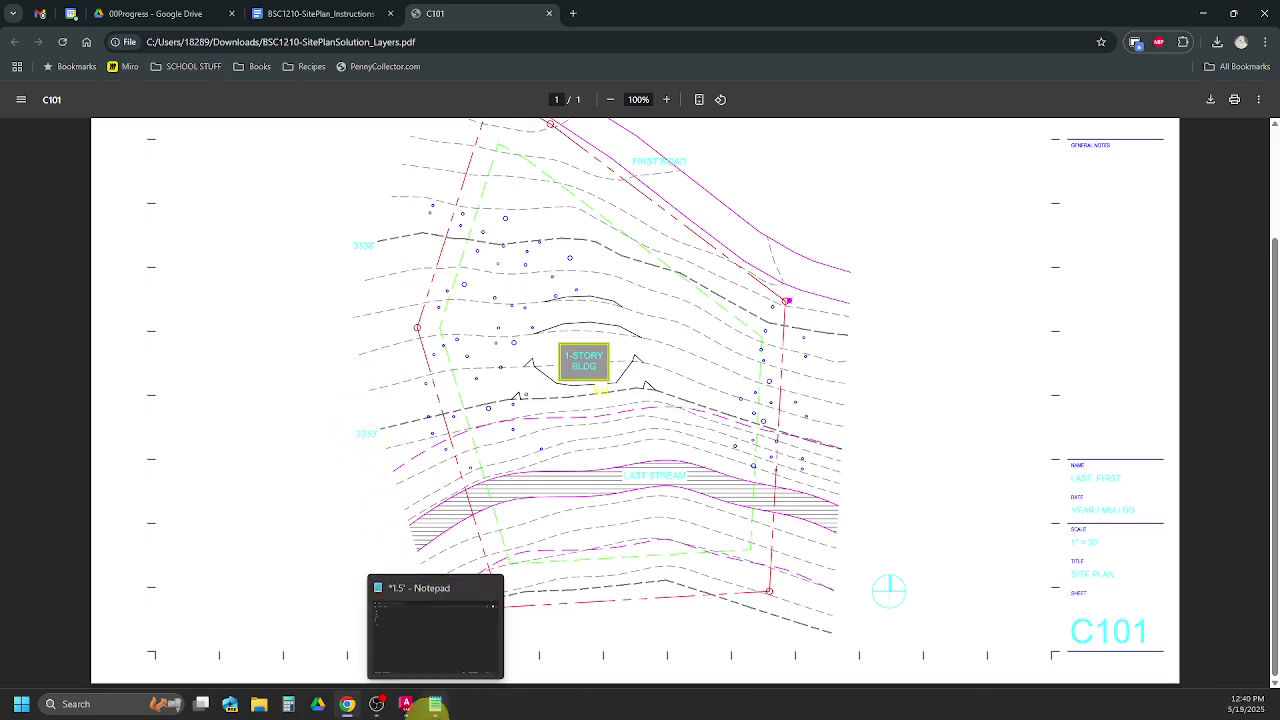
mouse_move(378, 712)
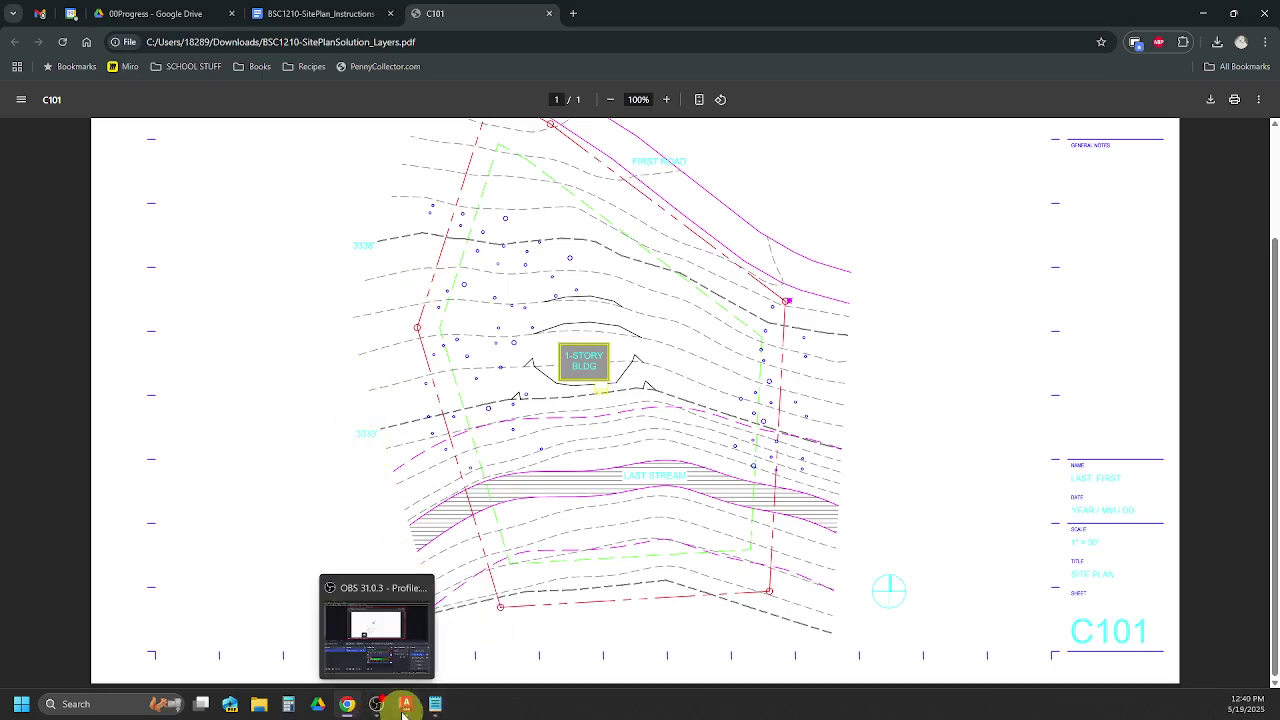
left_click(406, 708)
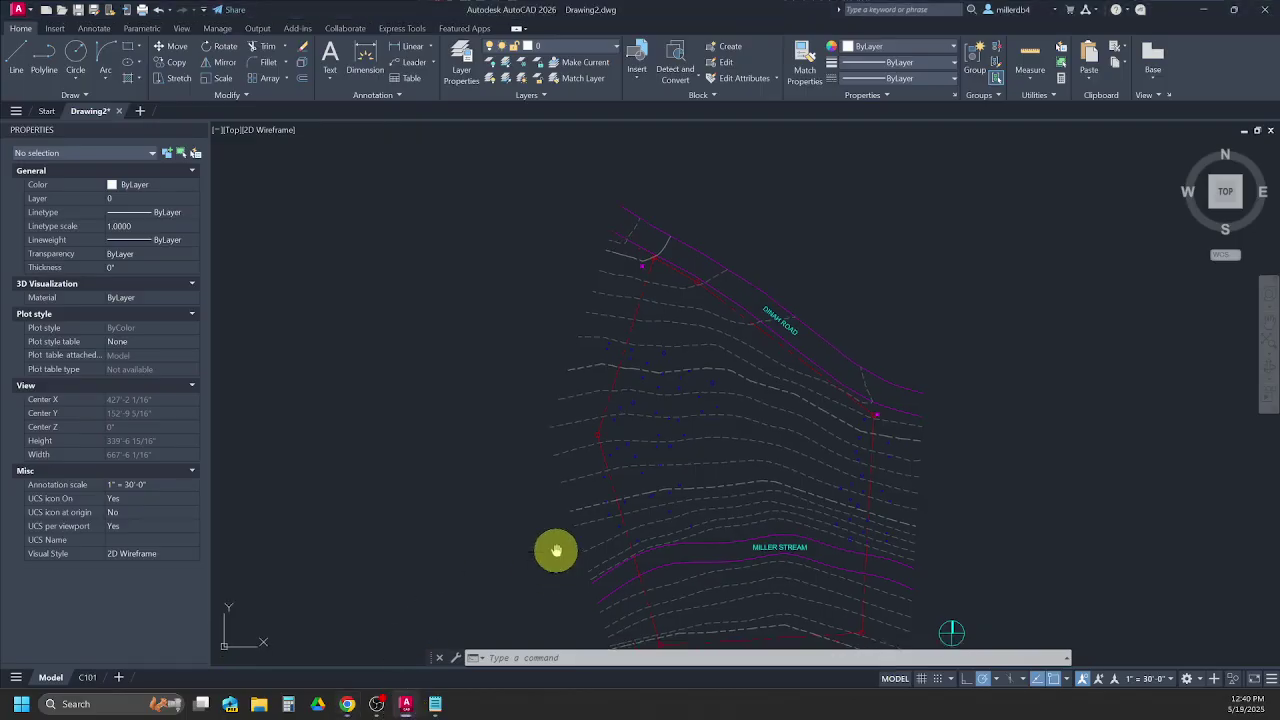
Copy the stream label to the west end of the lowest bold contour line and end the Copy command.
middle_click_drag(557, 549, 509, 474)
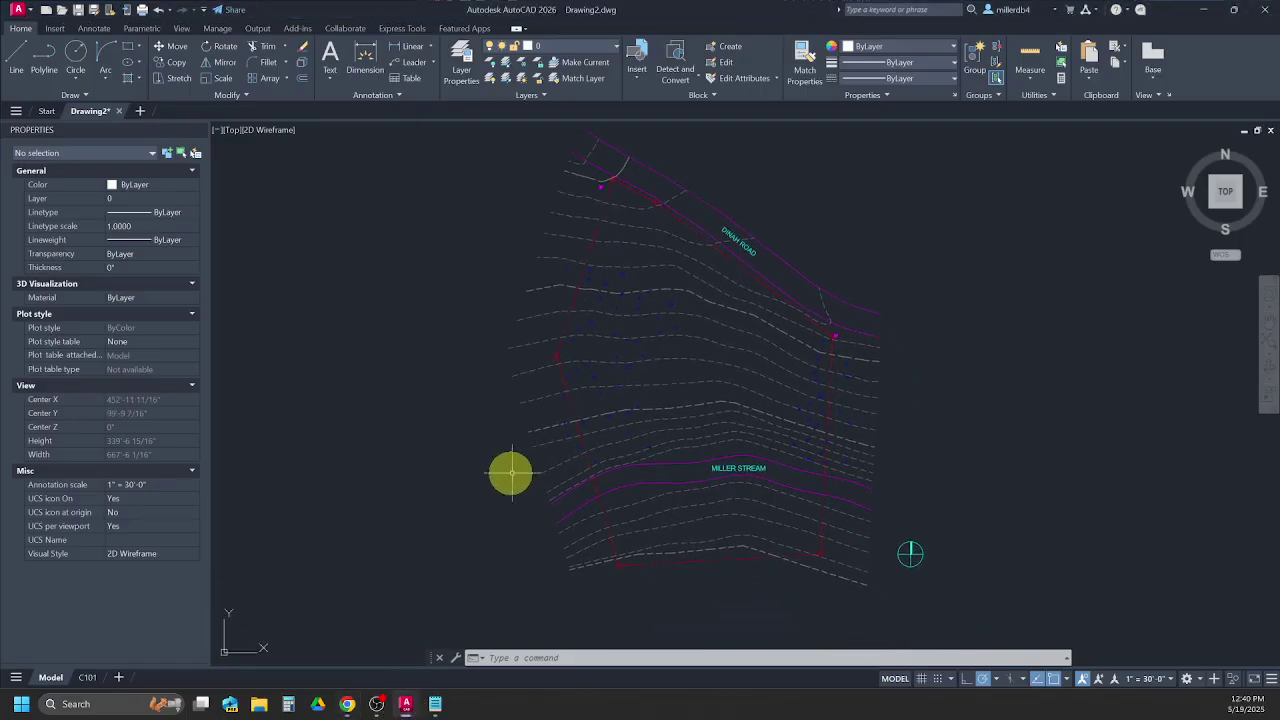
left_click(729, 467)
scroll(727, 467, "up", 5)
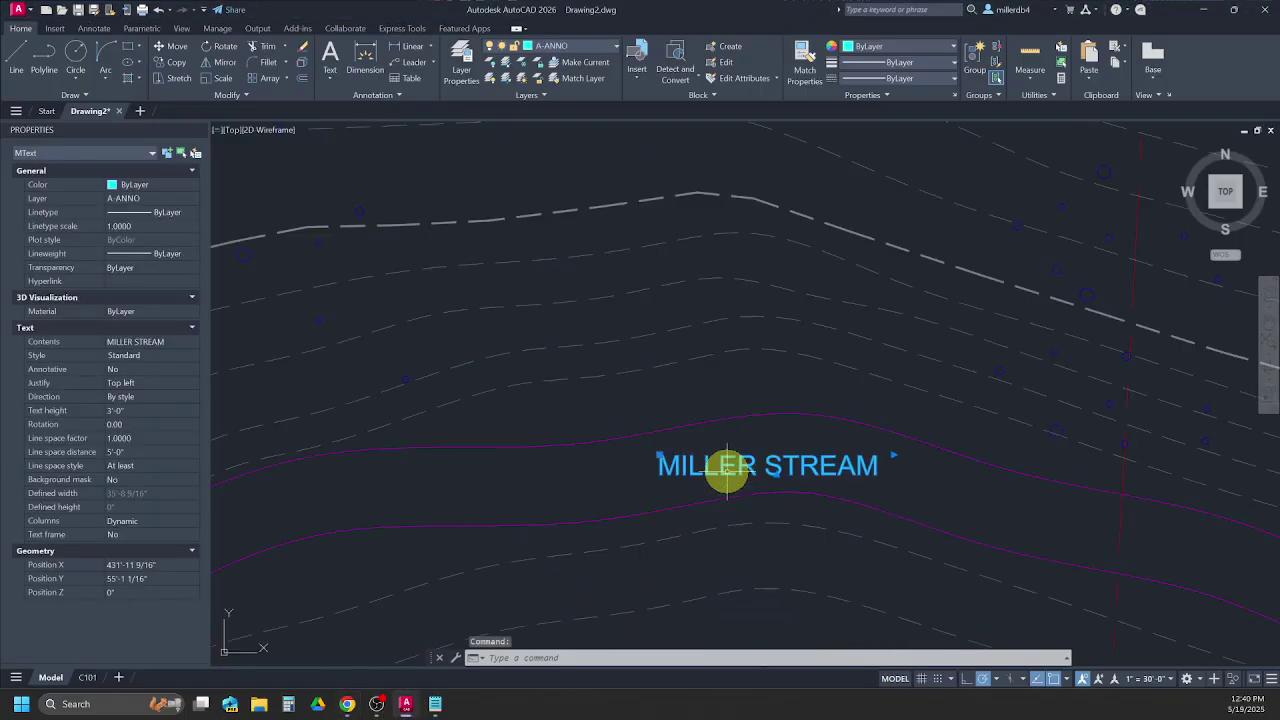
right_click(622, 478)
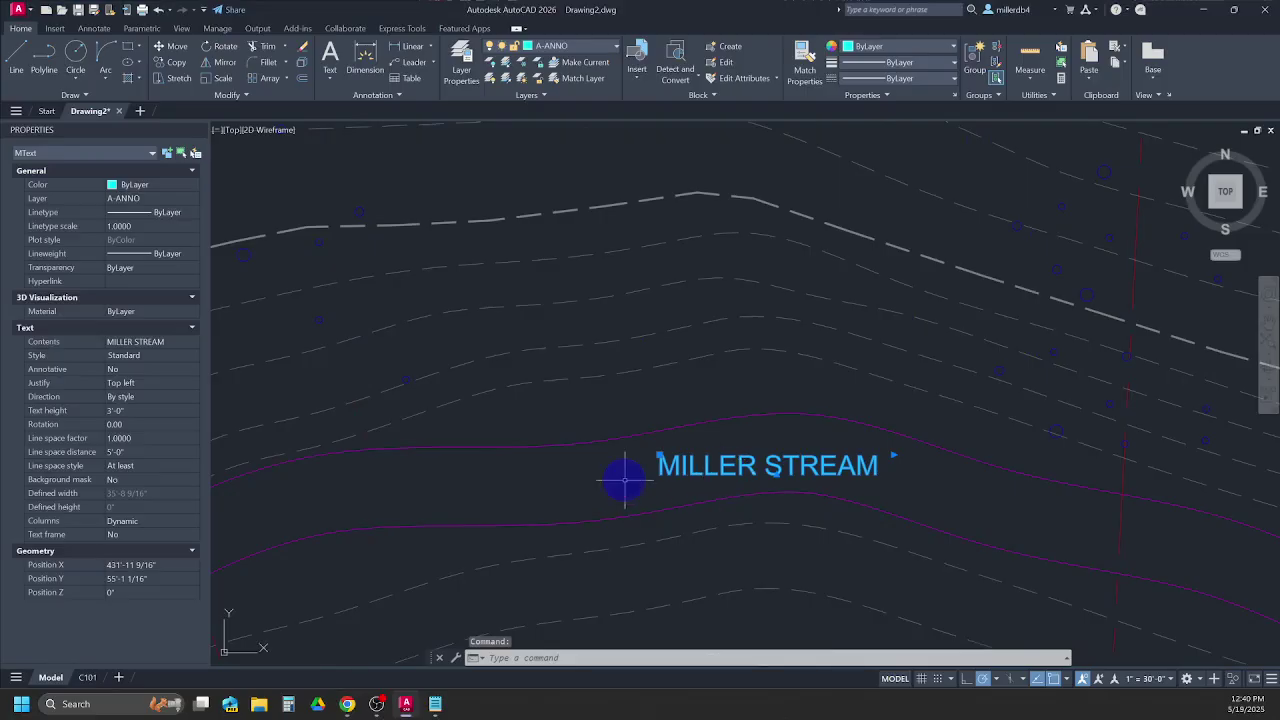
left_click(684, 268)
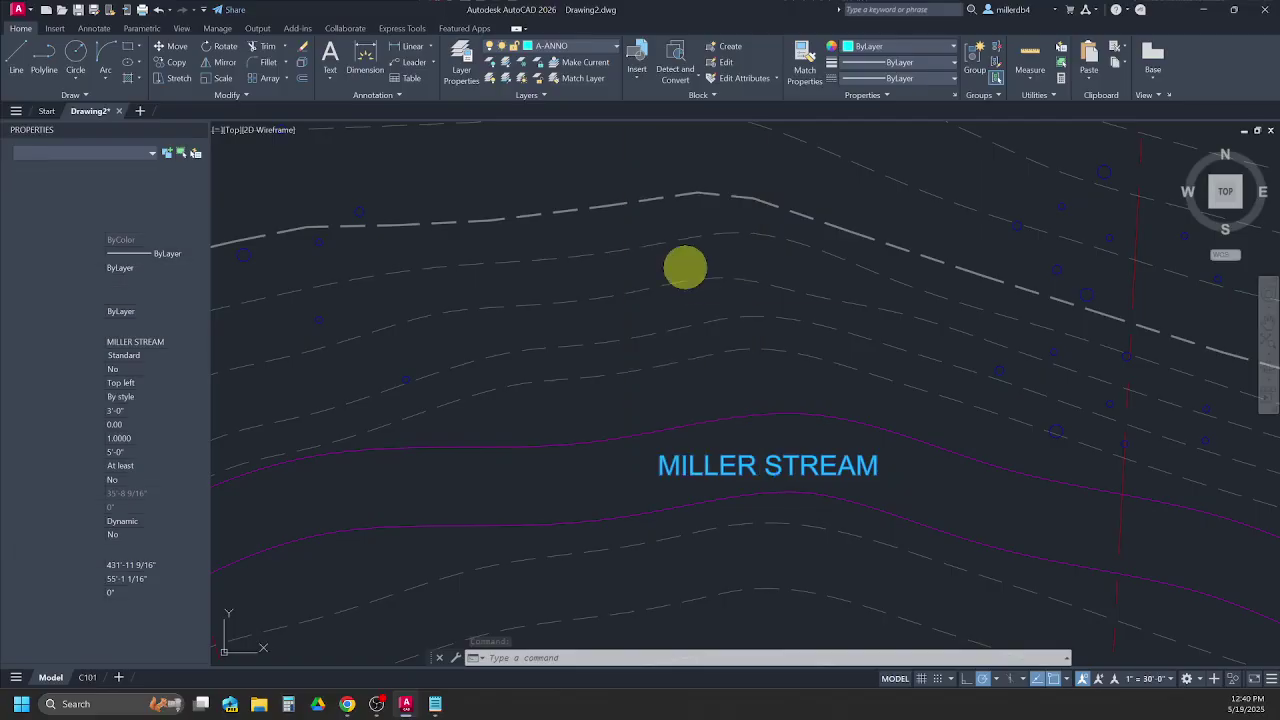
left_click(878, 463)
scroll(850, 460, "down", 3)
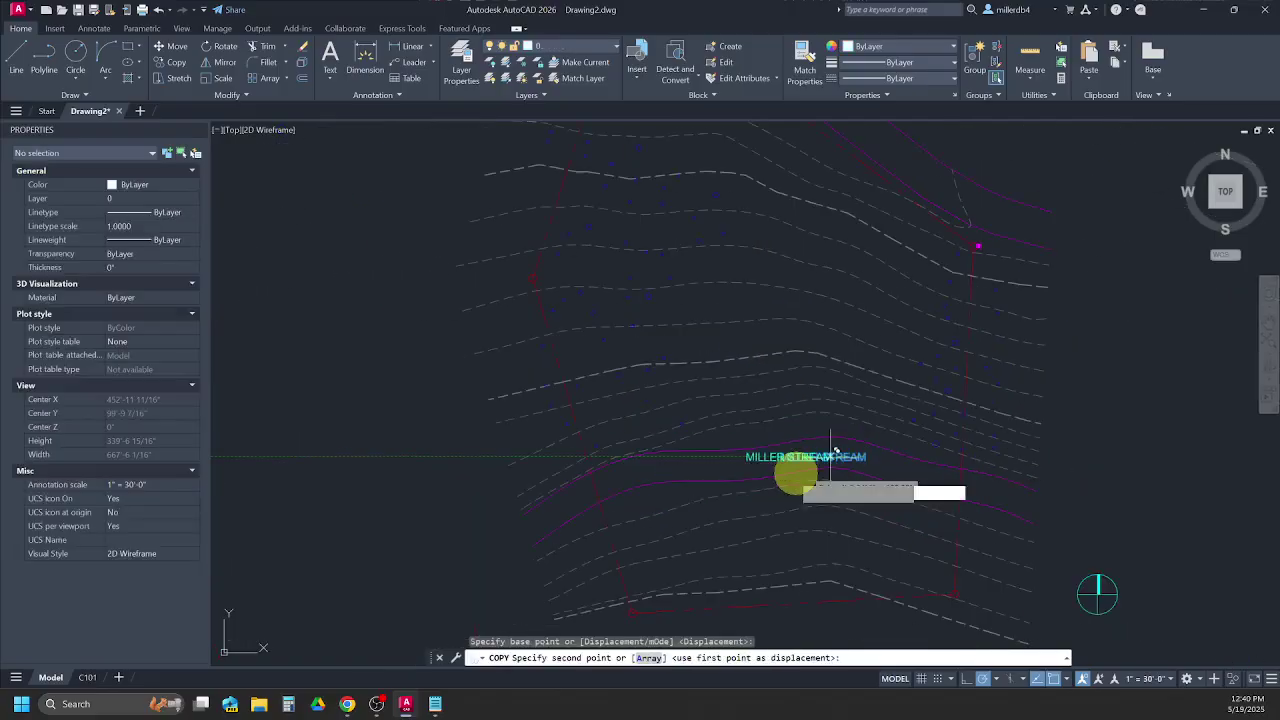
middle_click_drag(629, 571, 684, 477)
scroll(684, 472, "up", 6)
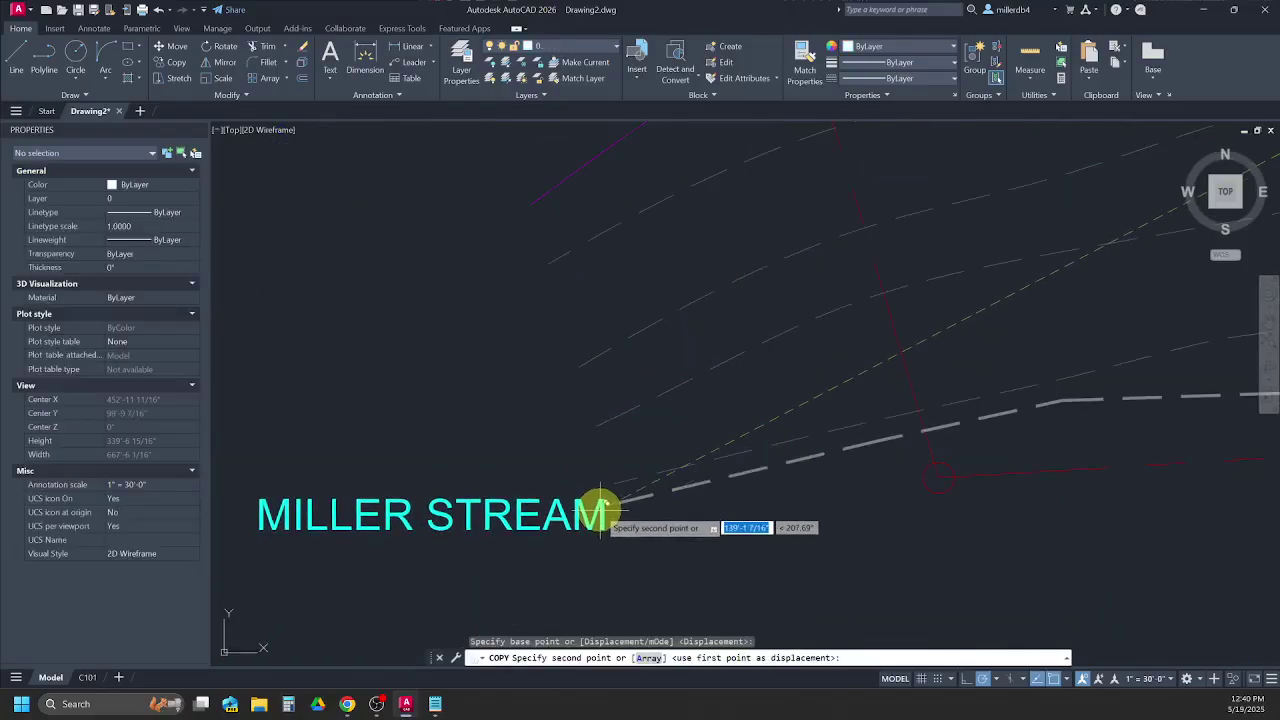
left_click(608, 515)
key("Escape")
key("Escape")
key("Escape")
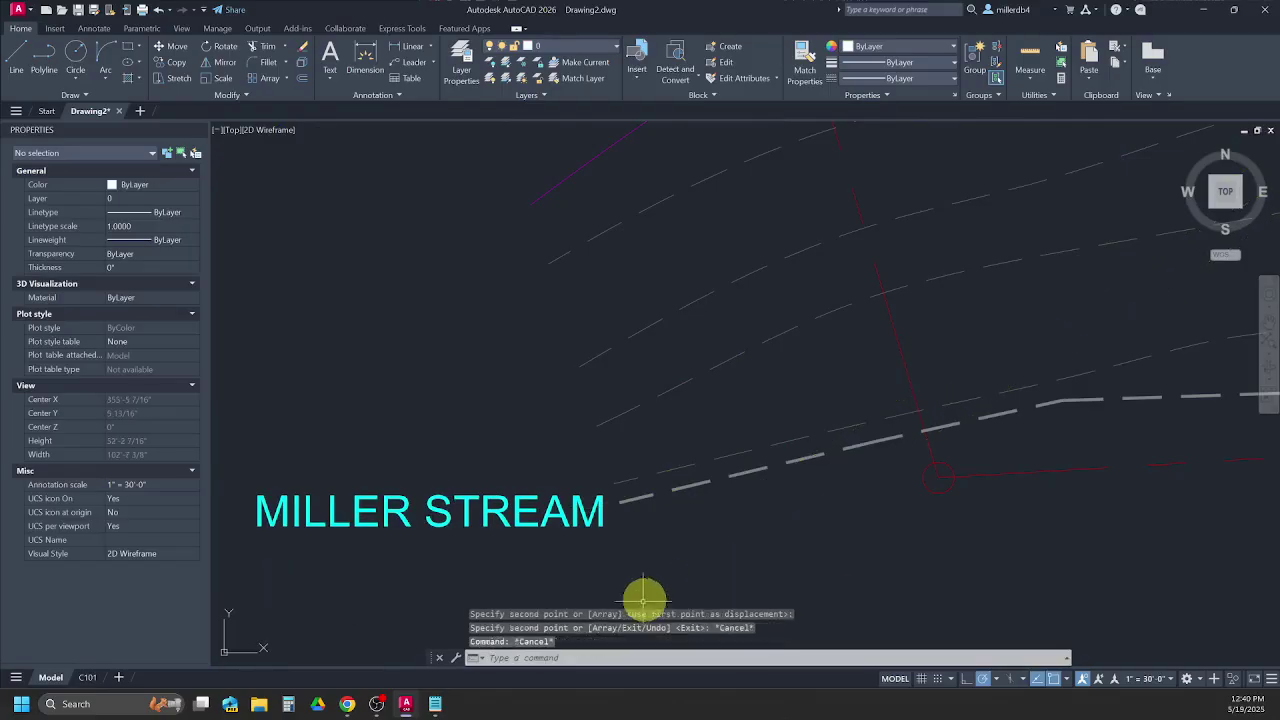
Change the copied label to 3333', move it against the west end of the lowest bold contour, and erase it.
double_click(590, 515)
key("ctrl+a")
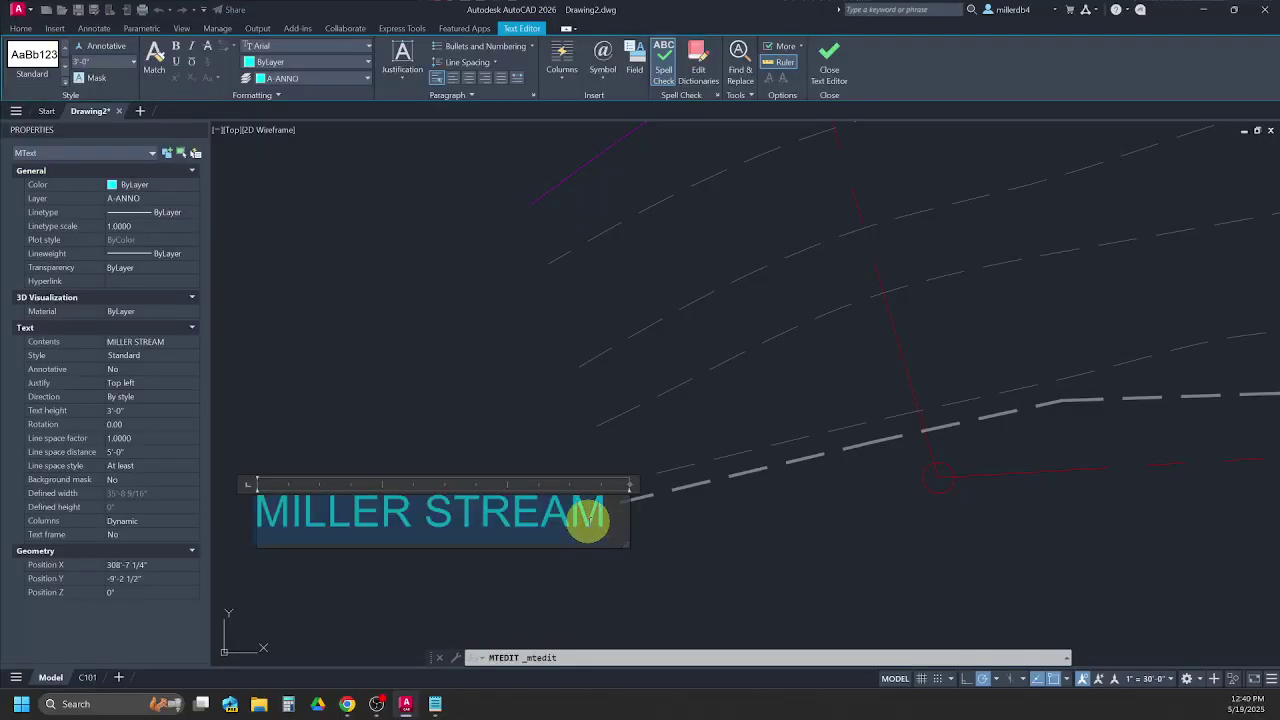
type("3333")
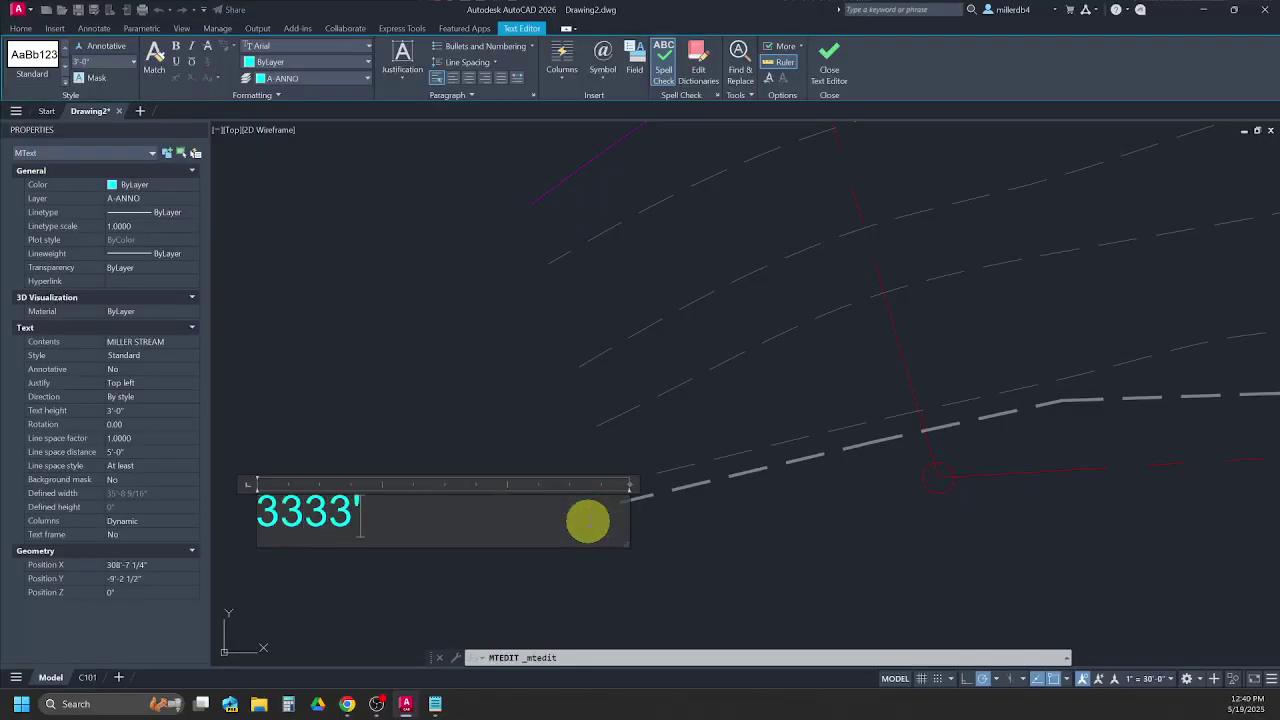
left_click(545, 620)
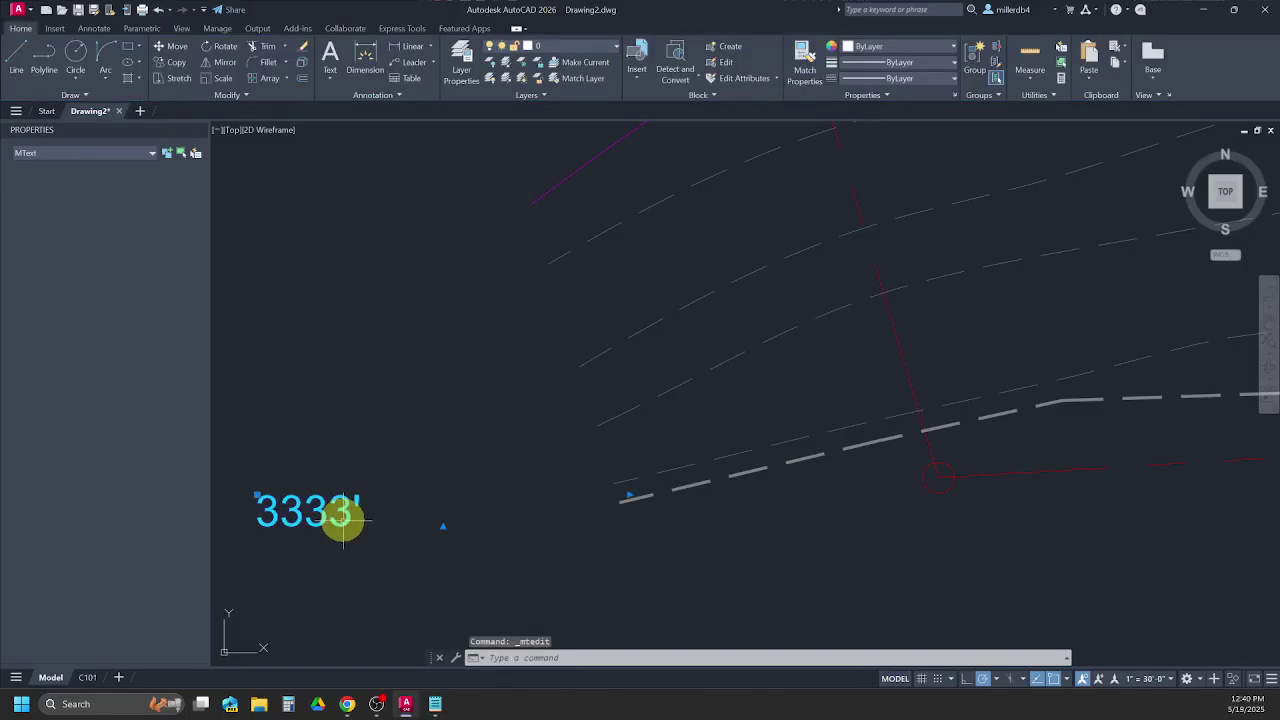
left_click(257, 494)
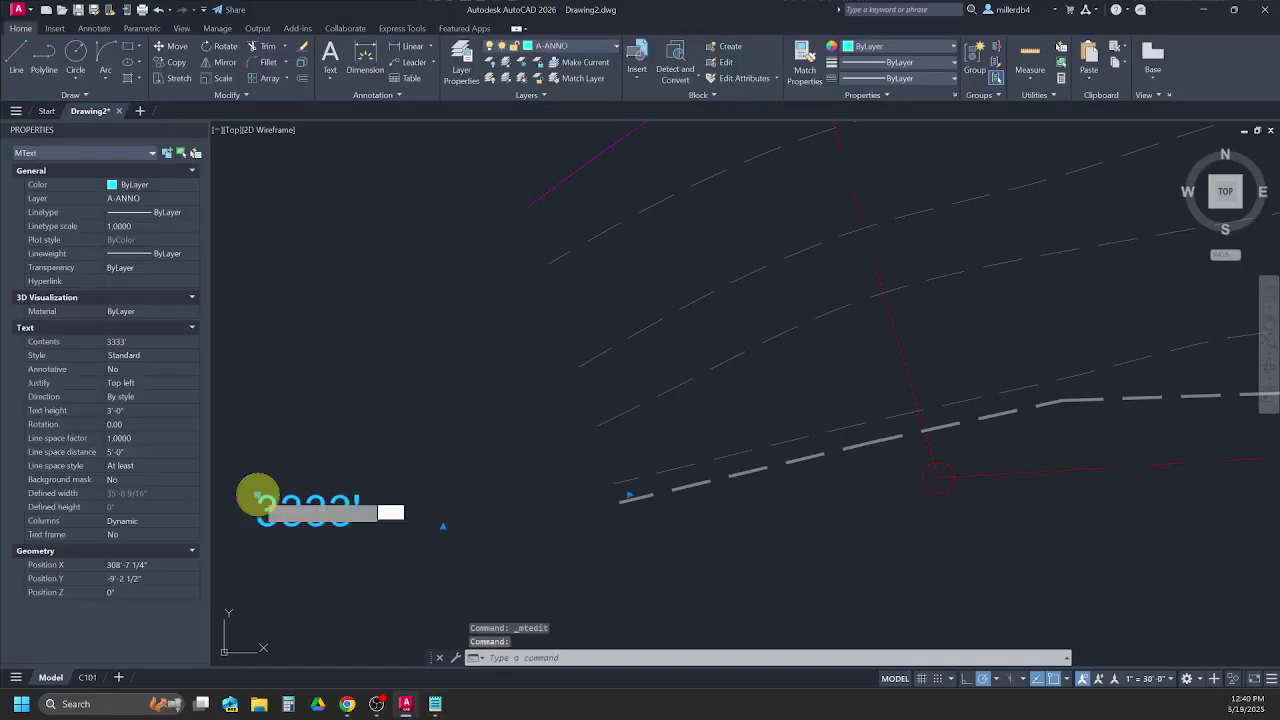
left_click(509, 495)
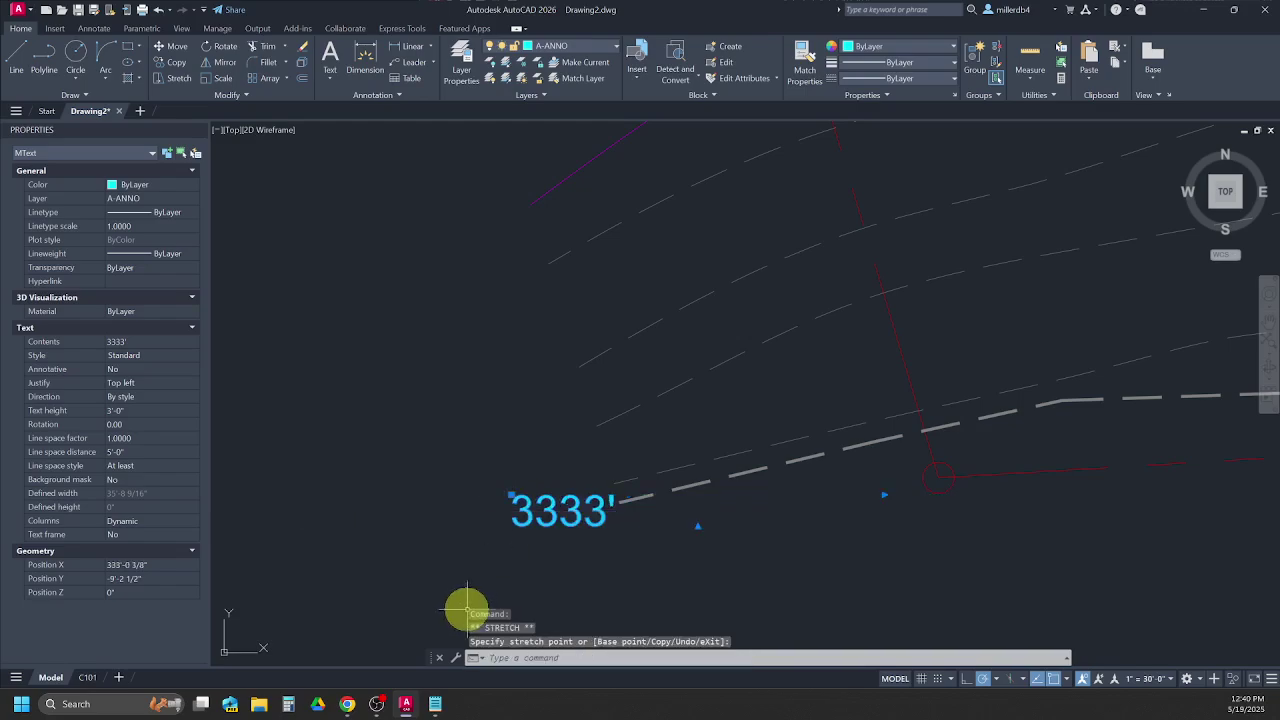
key("Delete")
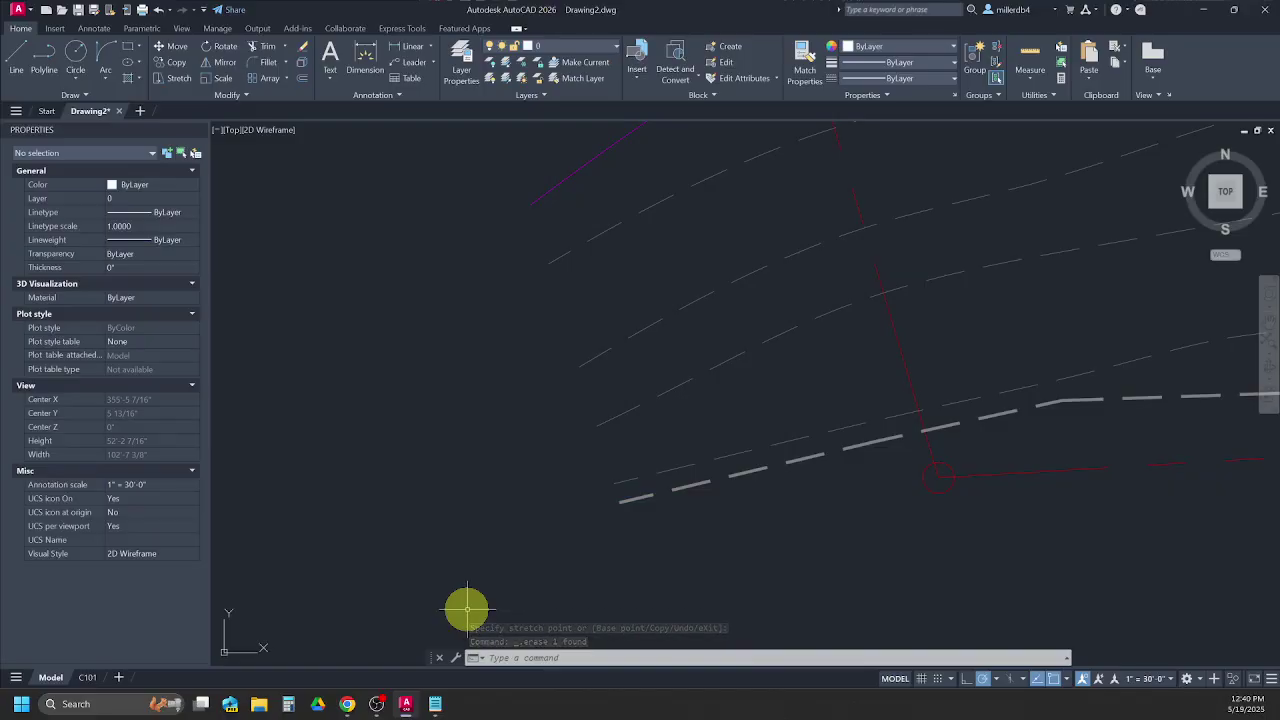
Make A-ANNO the current layer.
left_click(590, 46)
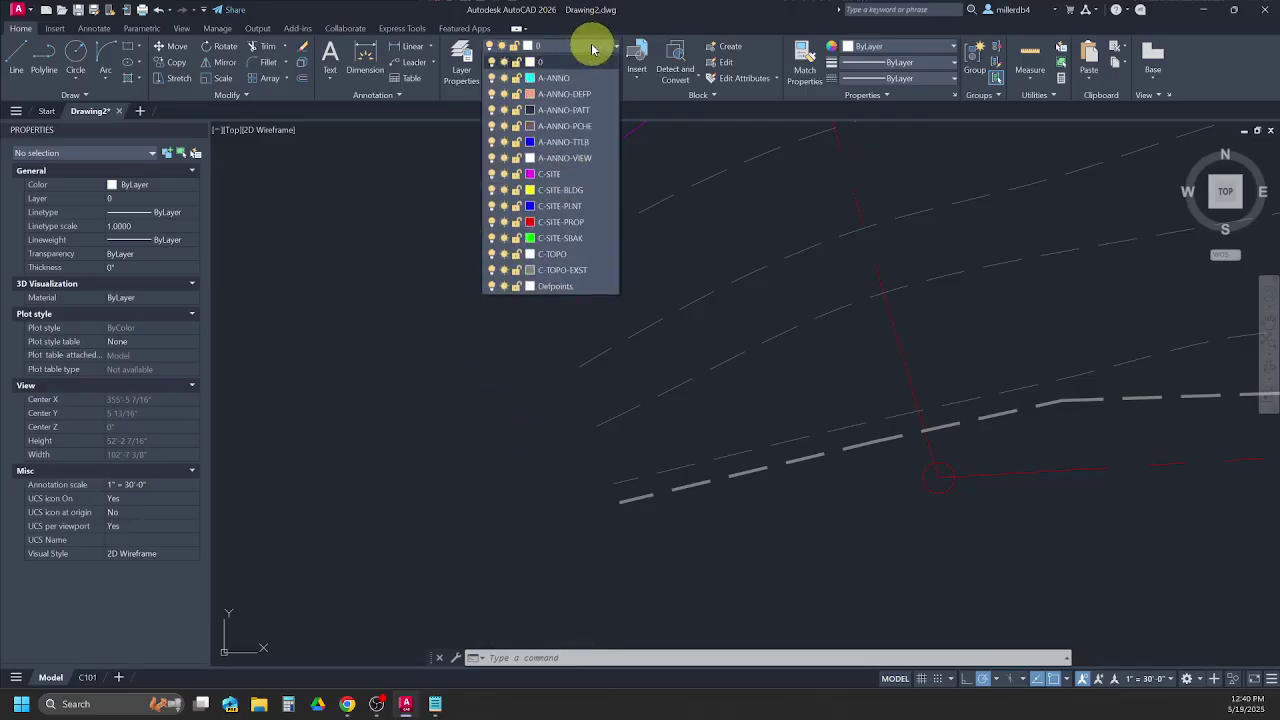
left_click(546, 84)
Add a 3' high multiline text reading 3333' beside the west end of the lowest bold contour, and erase it.
scroll(490, 215, "down", 2)
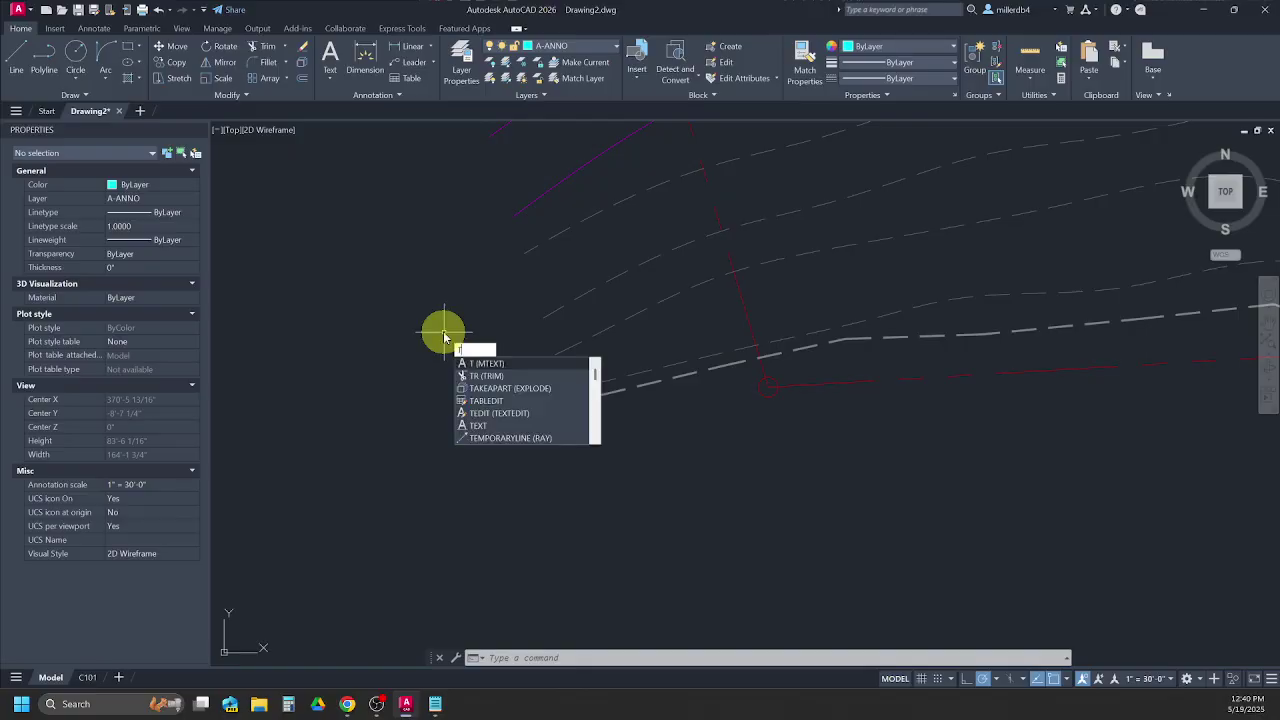
key("Return")
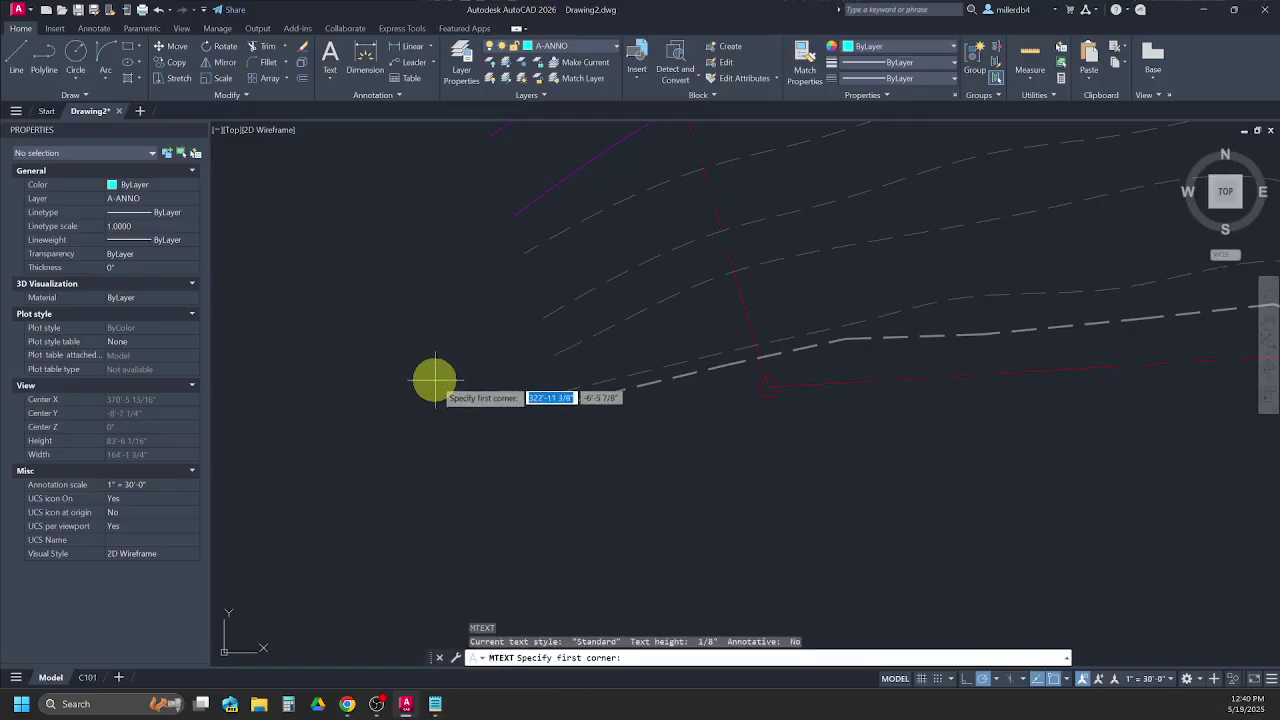
left_click(426, 385)
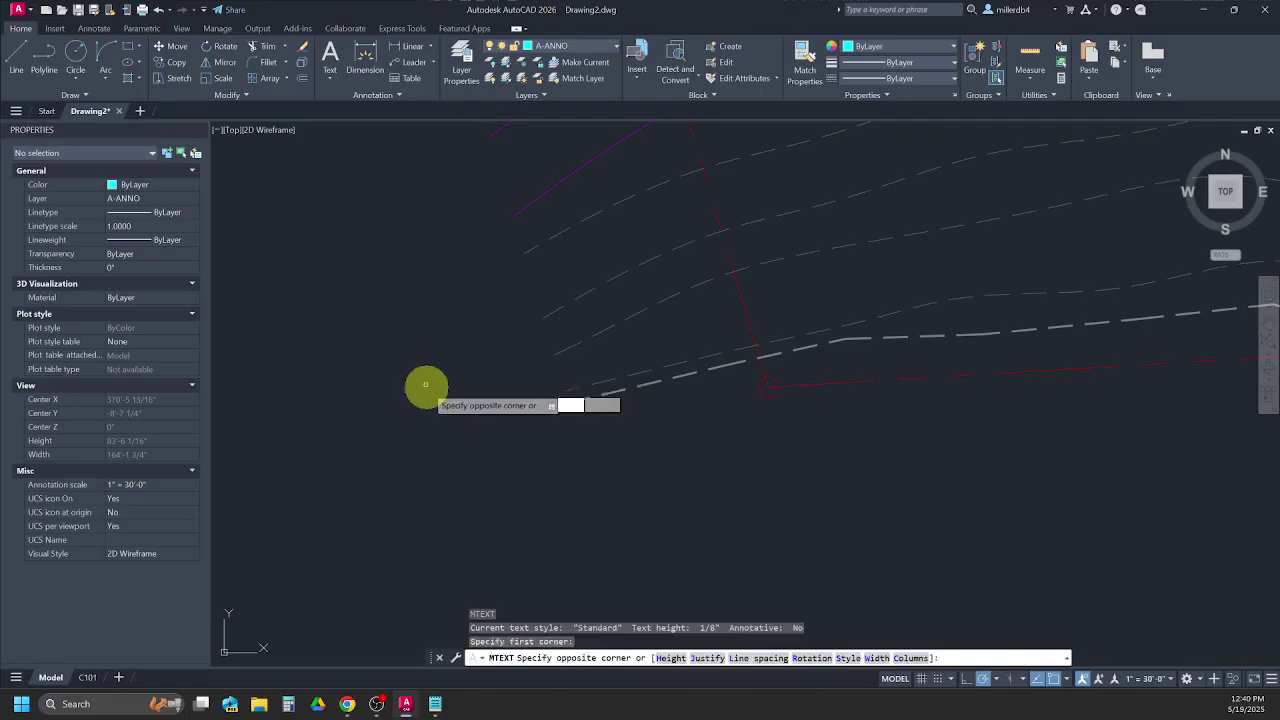
left_click(563, 445)
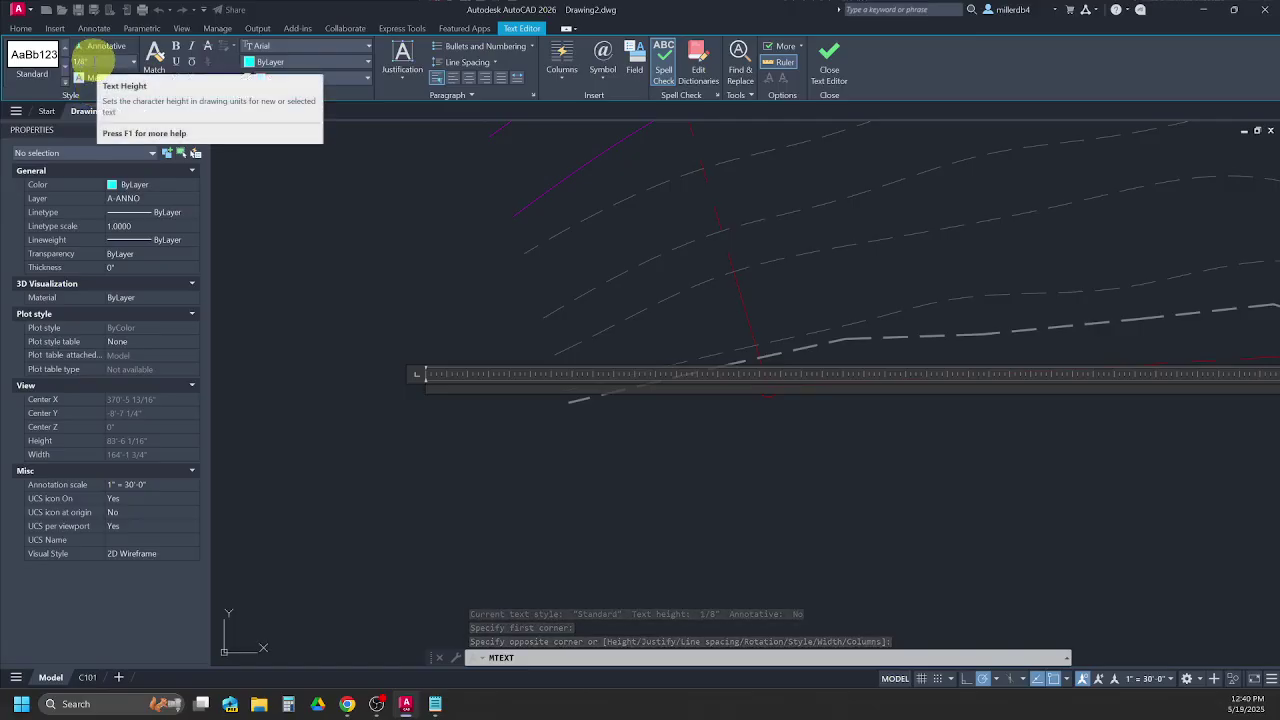
left_click(103, 61)
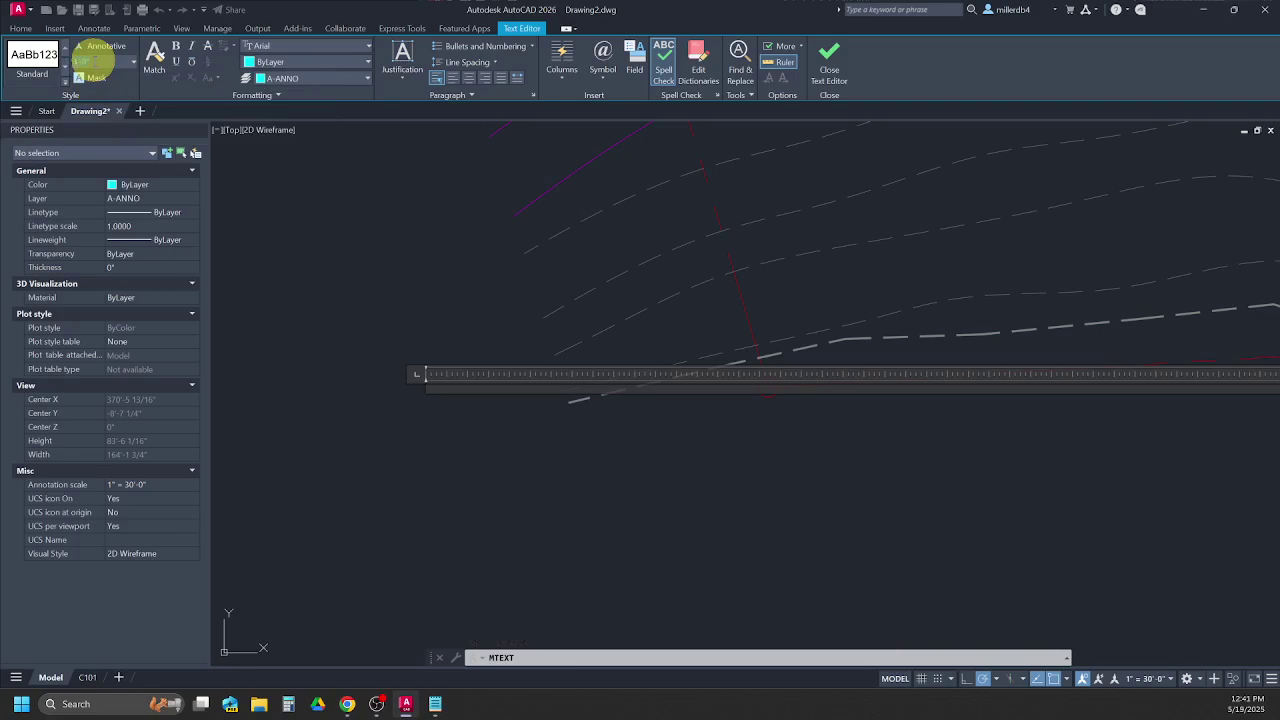
key("Return")
scroll(372, 430, "down", 8)
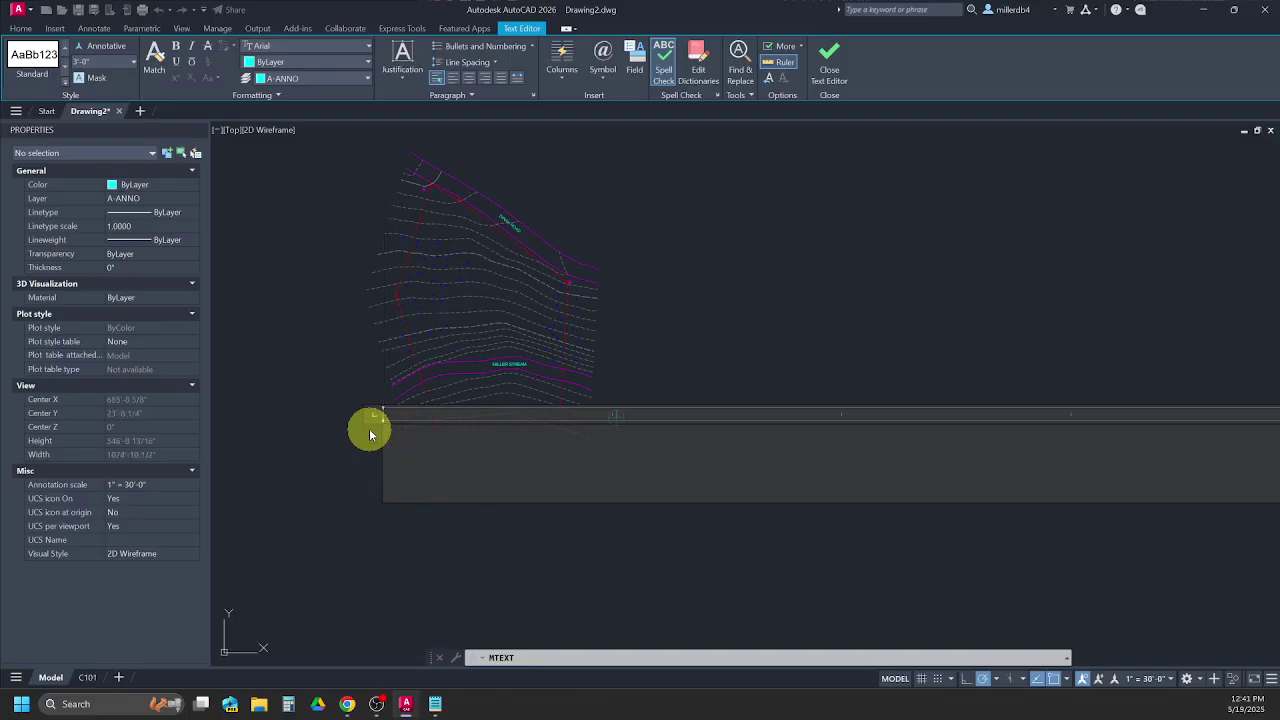
type("33")
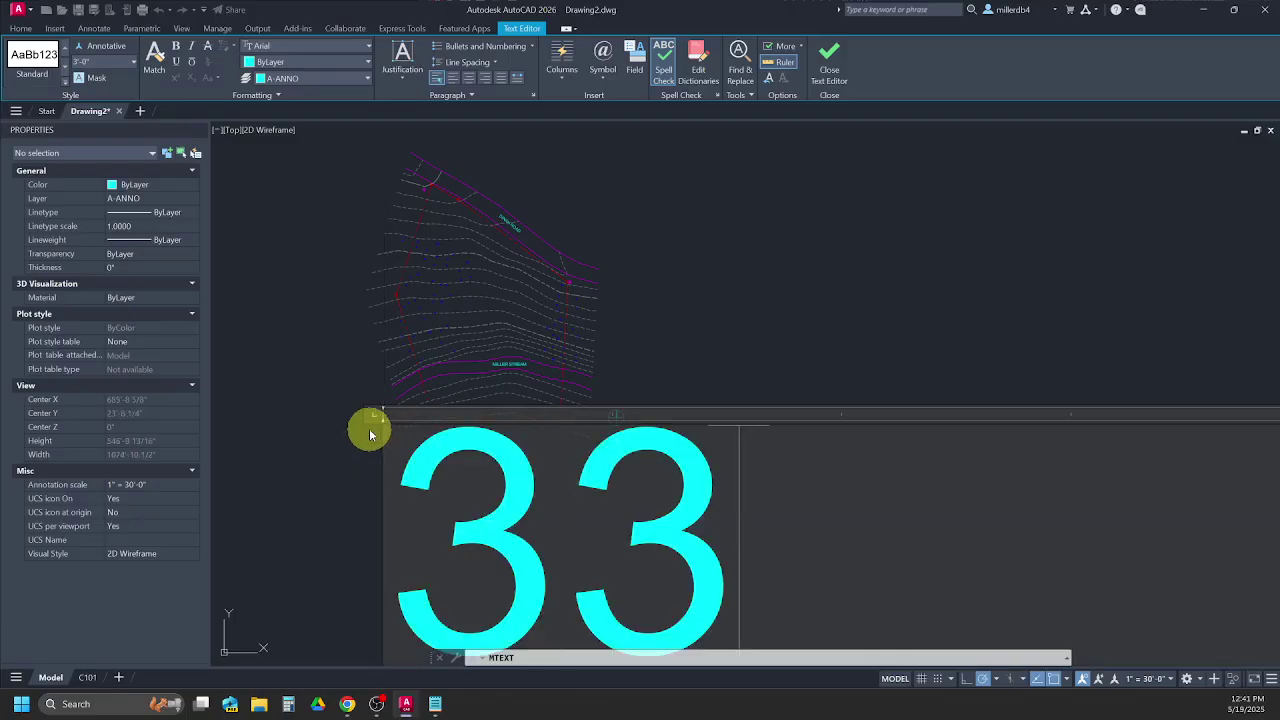
type("33'")
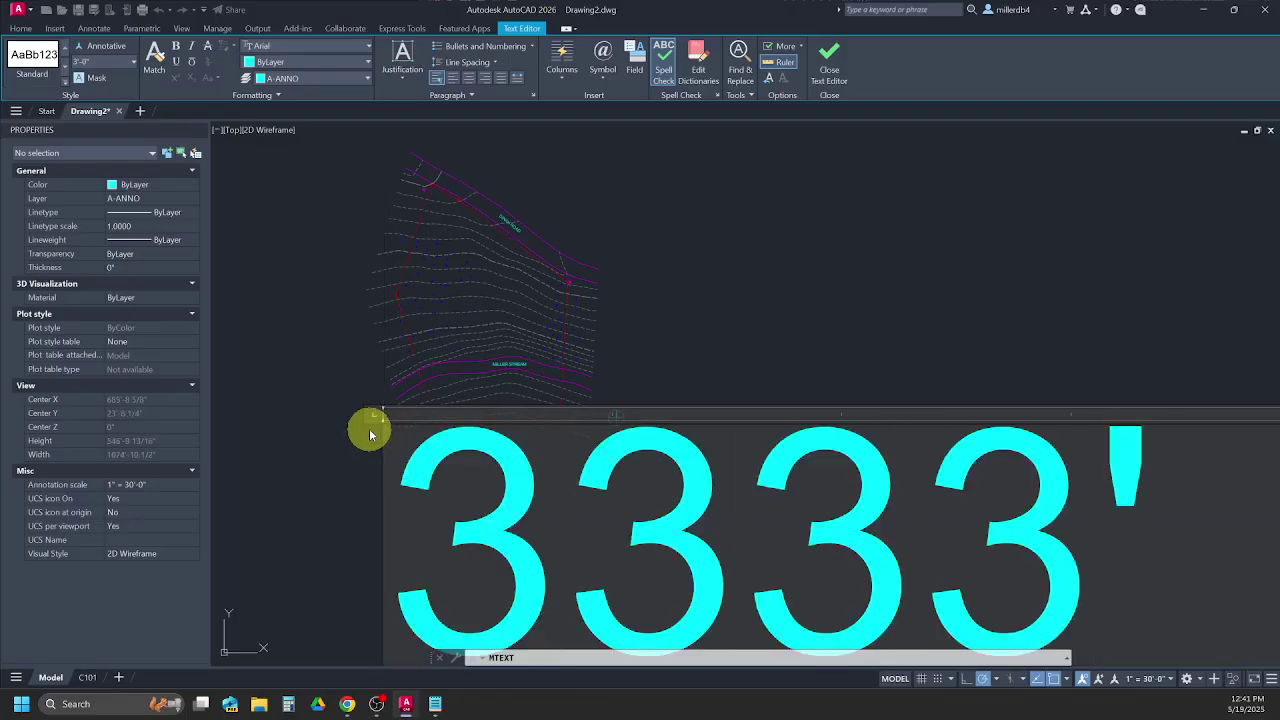
left_click(326, 360)
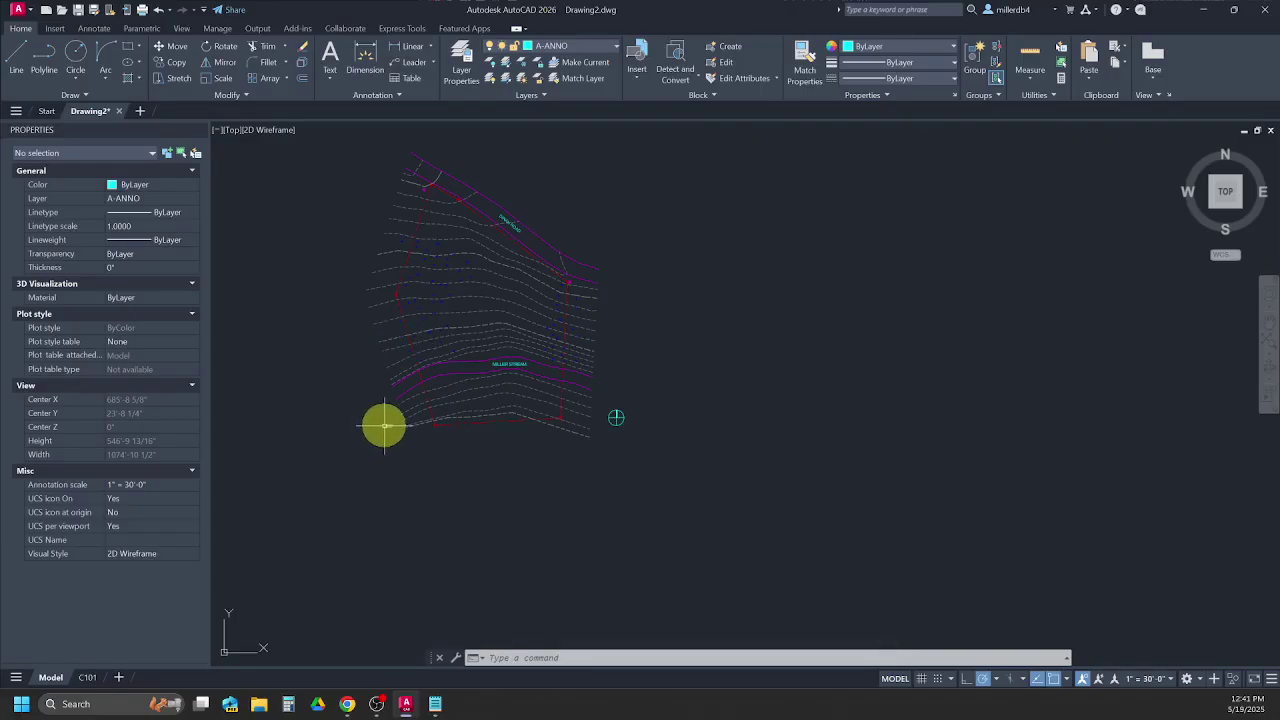
left_click(381, 427)
key("Delete")
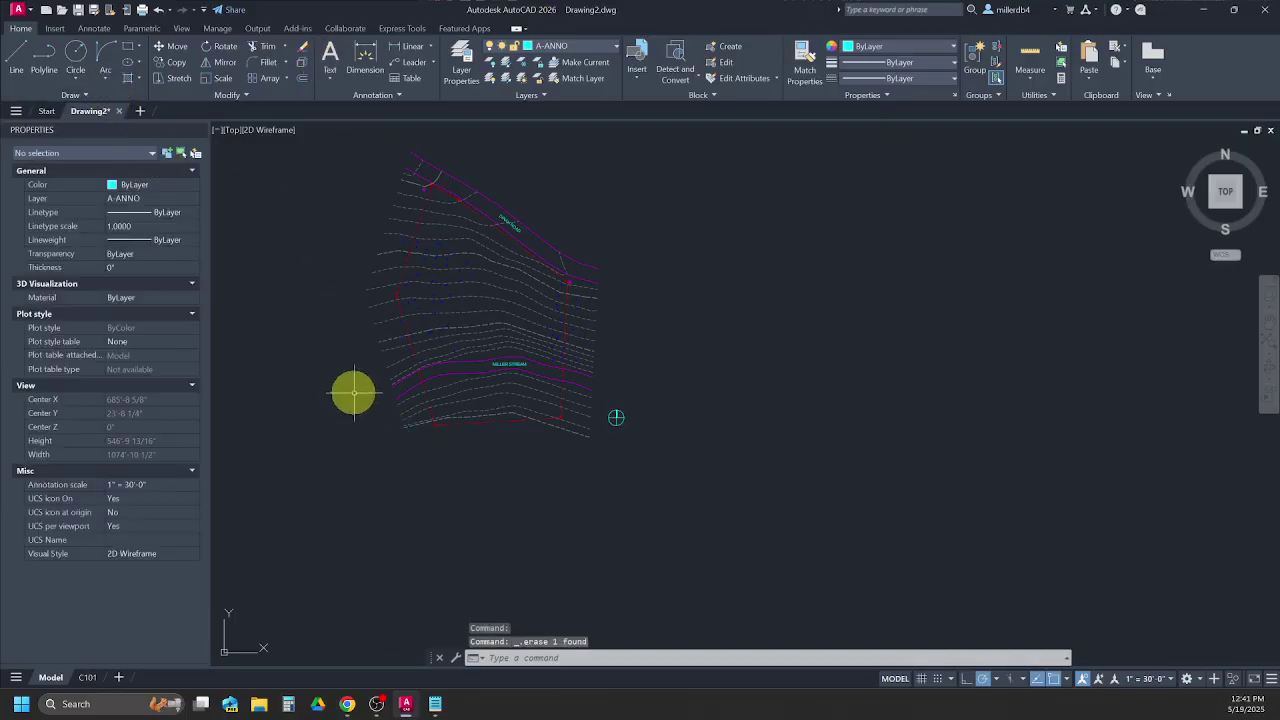
Add a multiline text reading 3333' with a text height of 3' beside the west end of the lowest bold contour.
type("t")
key("Return")
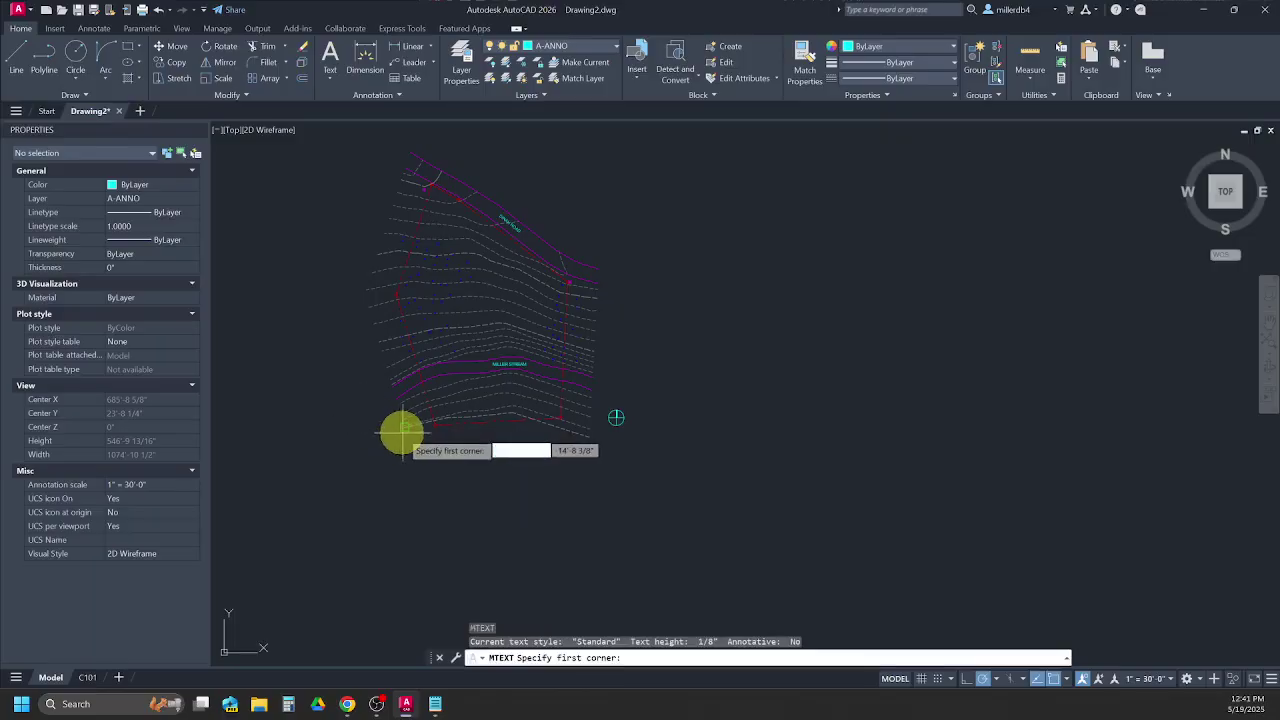
scroll(394, 406, "up", 5)
scroll(429, 294, "down", 4)
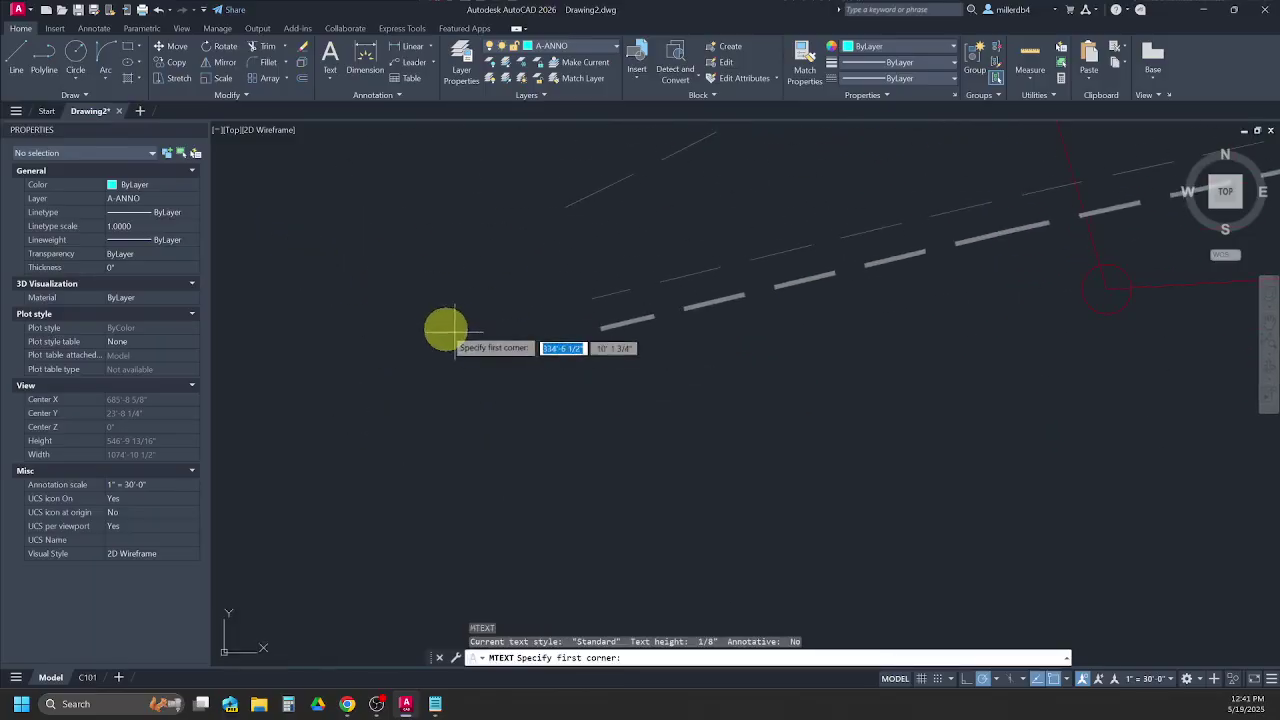
left_click(429, 294)
left_click(603, 388)
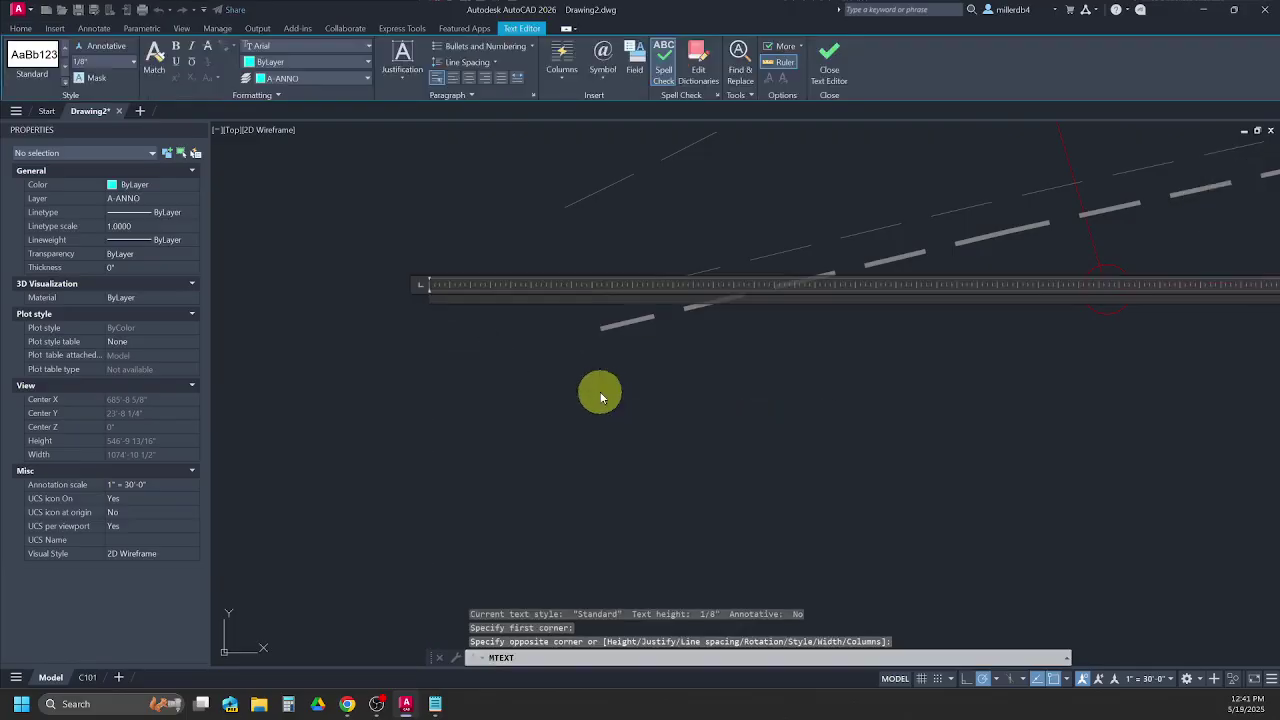
left_click(96, 62)
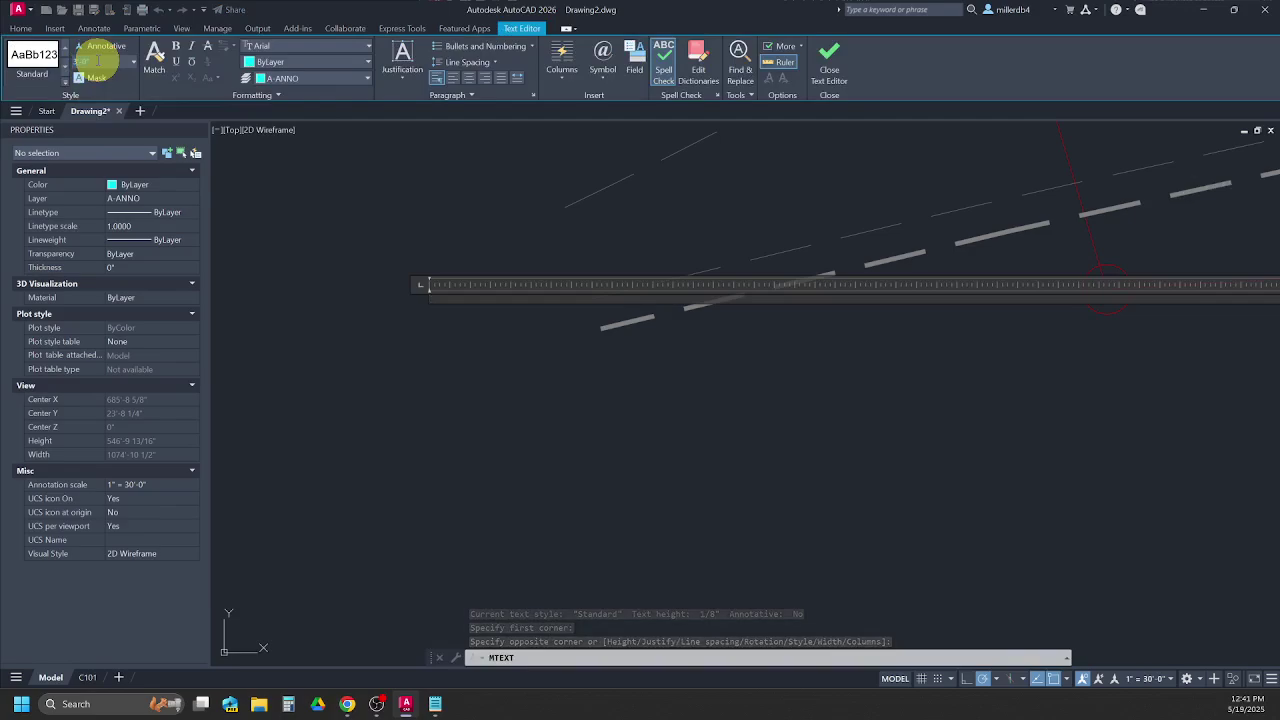
type("3'")
key("Return")
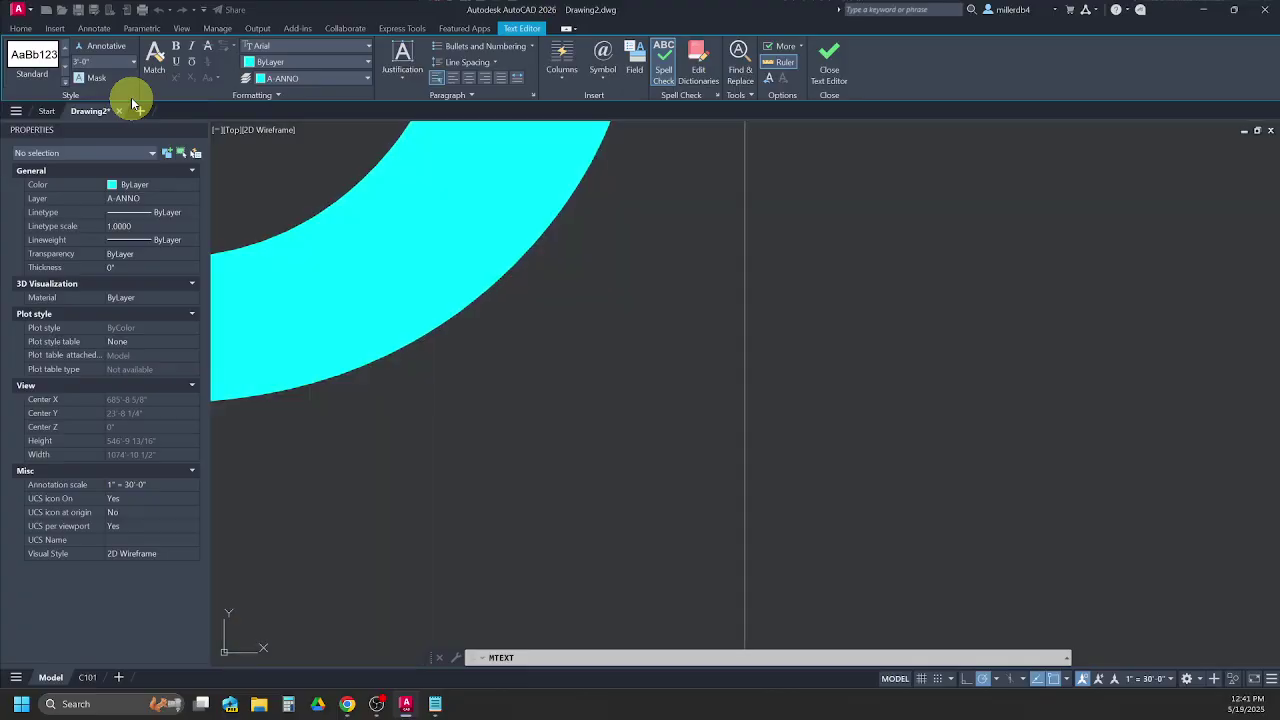
scroll(513, 388, "down", 5)
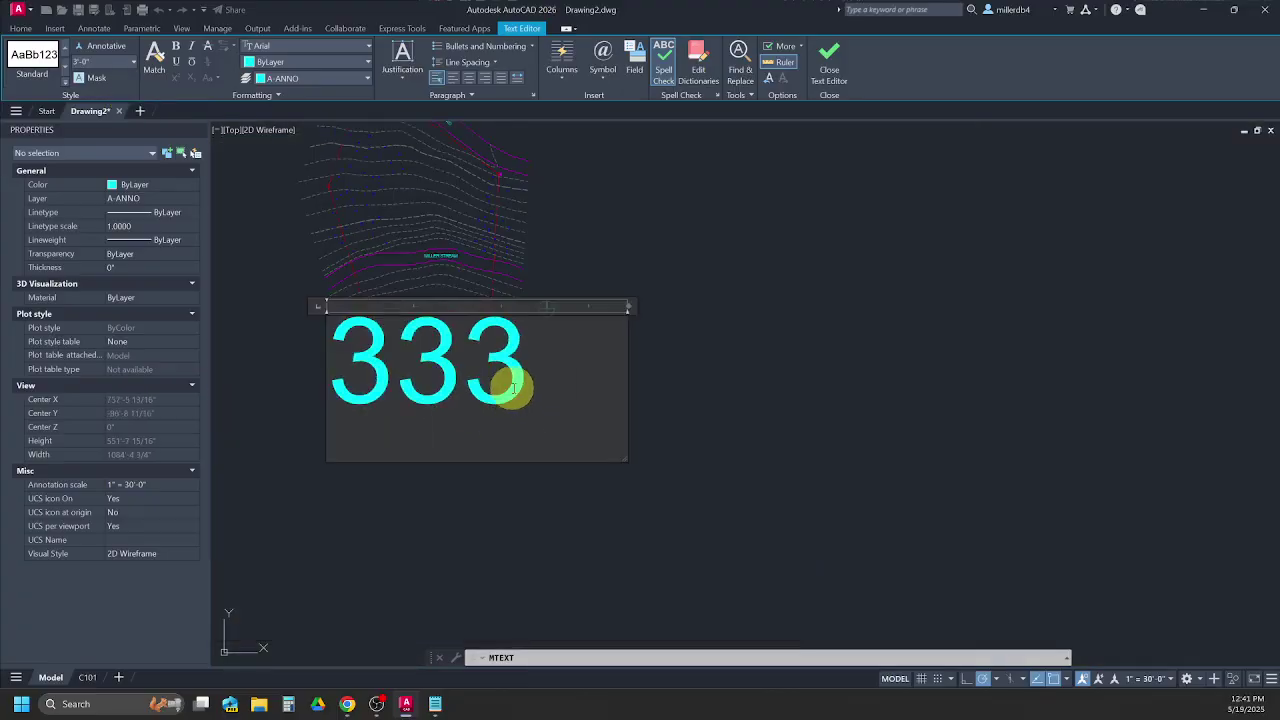
type("3'")
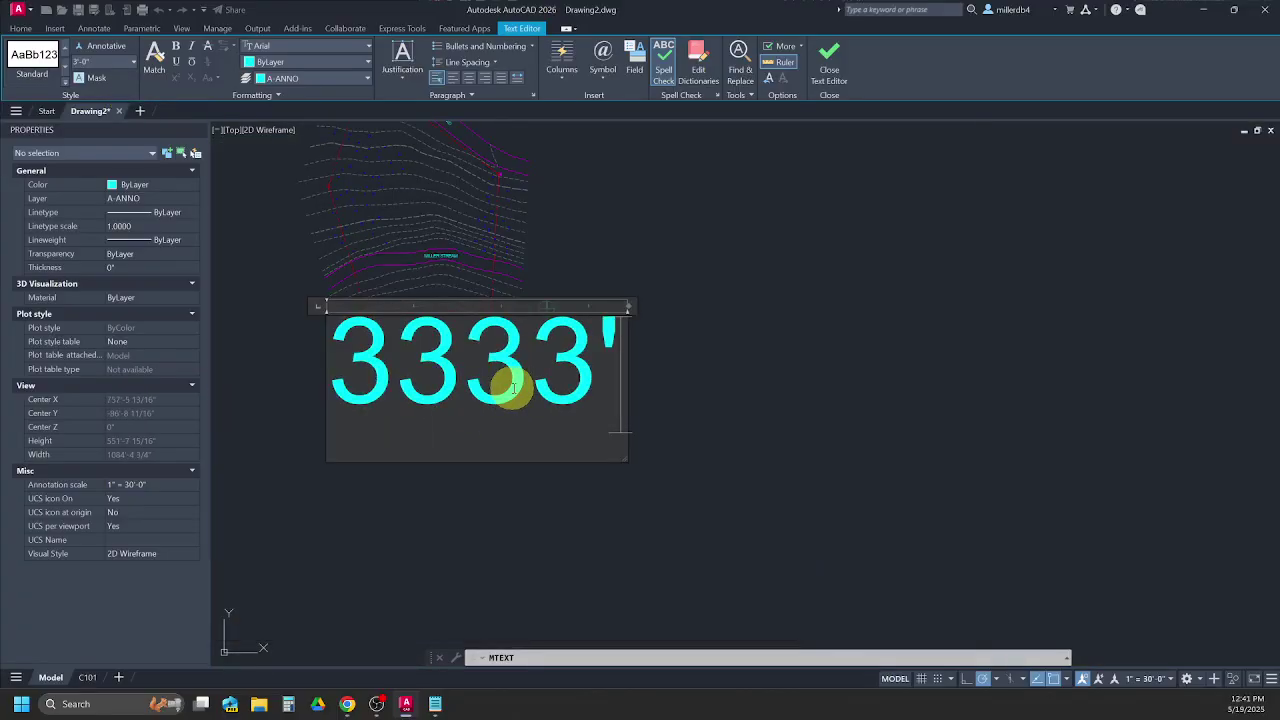
left_click(829, 60)
Move the 3333' label slightly down so it lines up with the west end of the lowest bold contour.
scroll(326, 325, "up", 5)
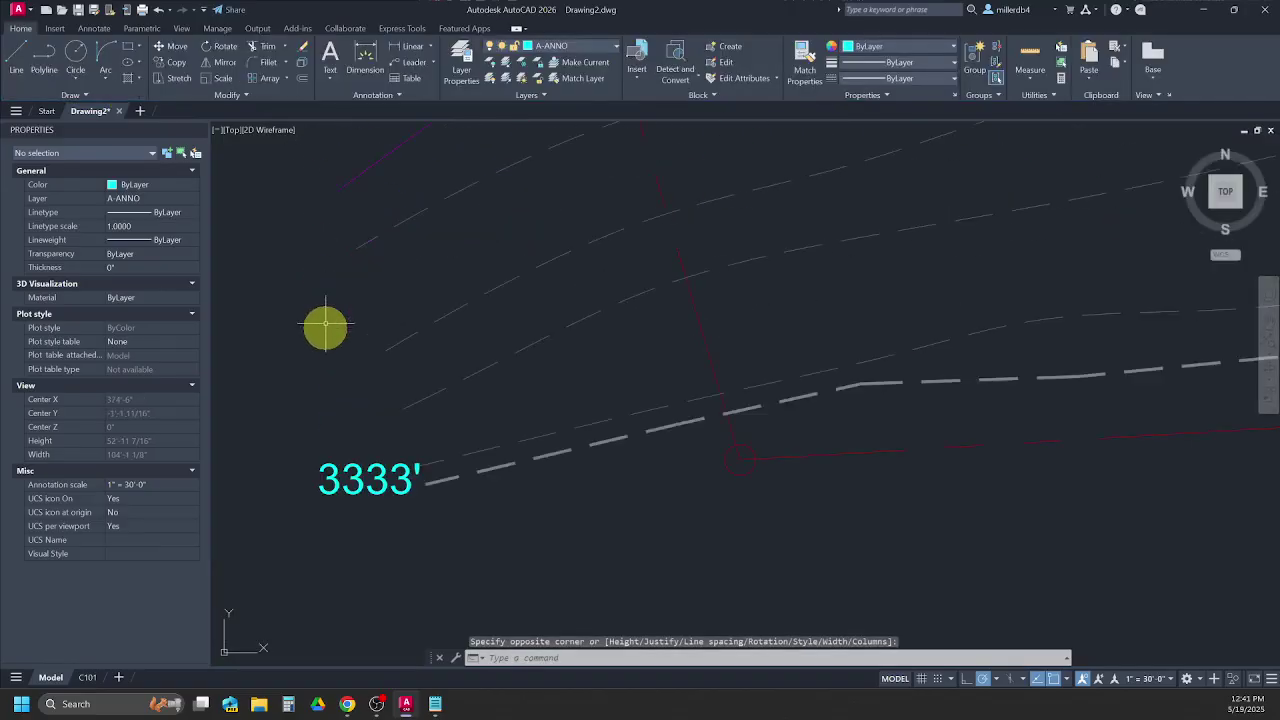
left_click(360, 472)
left_click(319, 464)
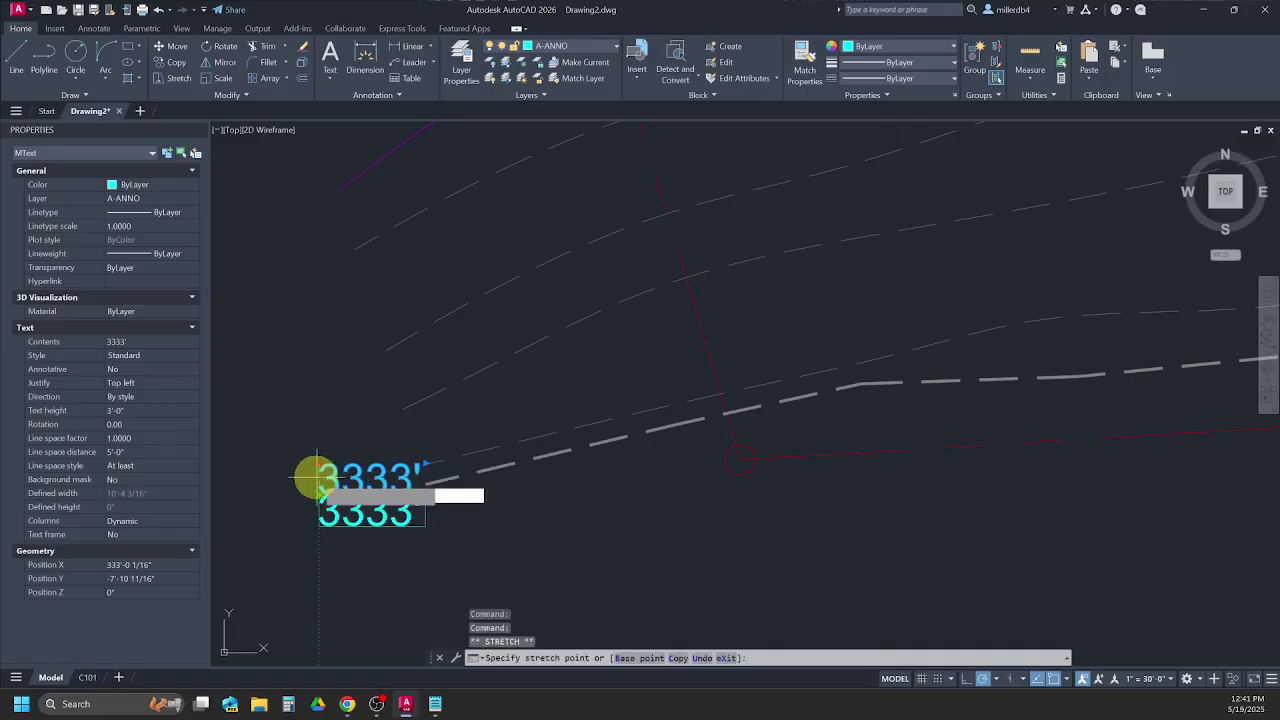
scroll(320, 460, "up", 3)
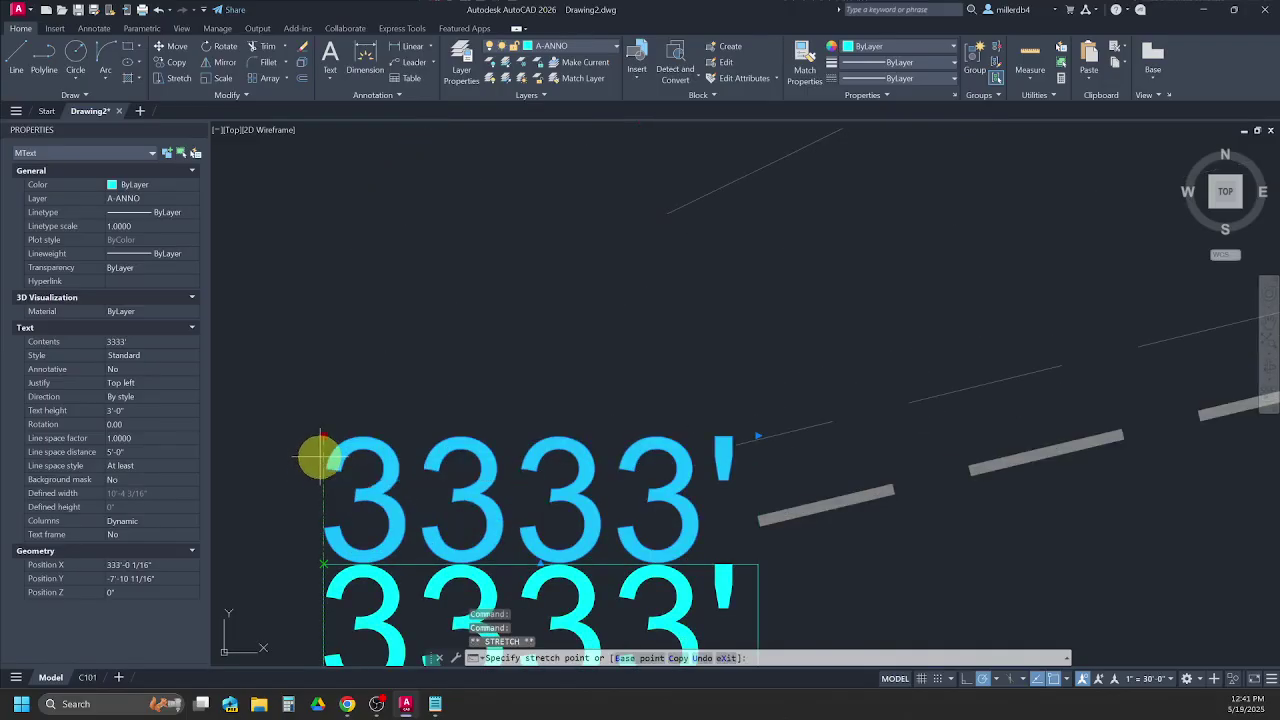
scroll(322, 462, "down", 4)
scroll(327, 463, "down", 6)
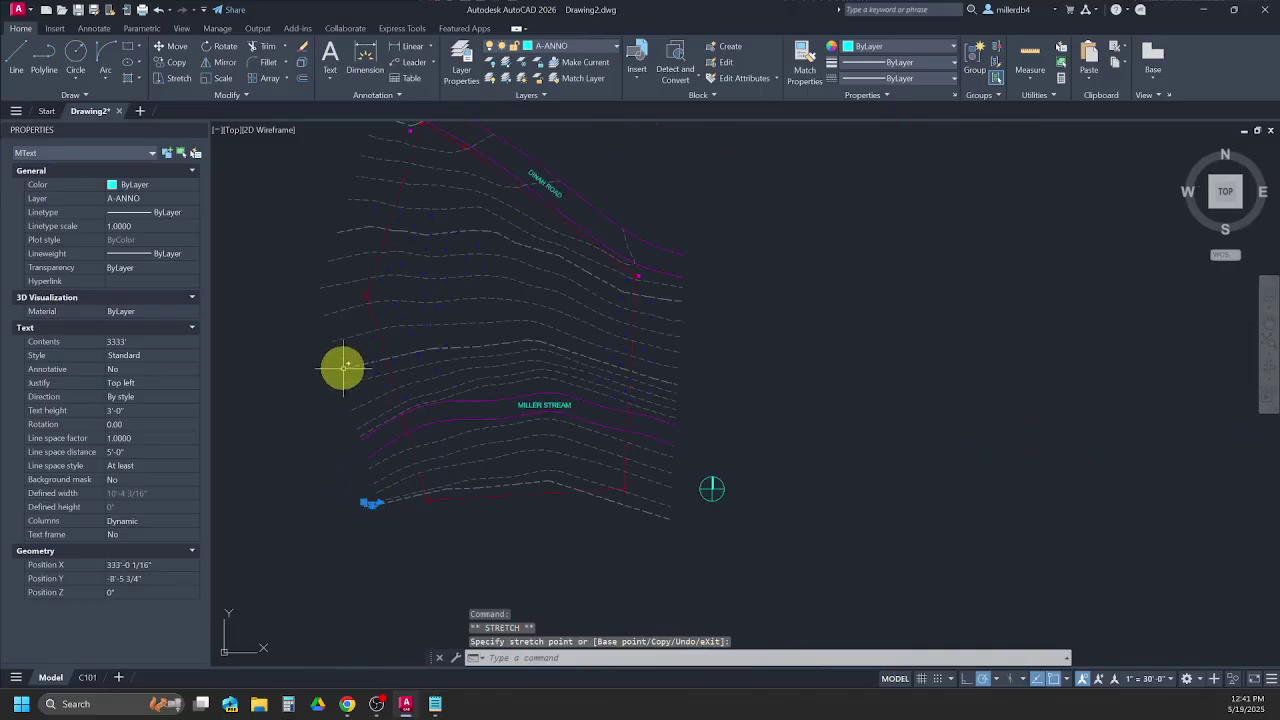
scroll(360, 515, "up", 6)
key("Escape")
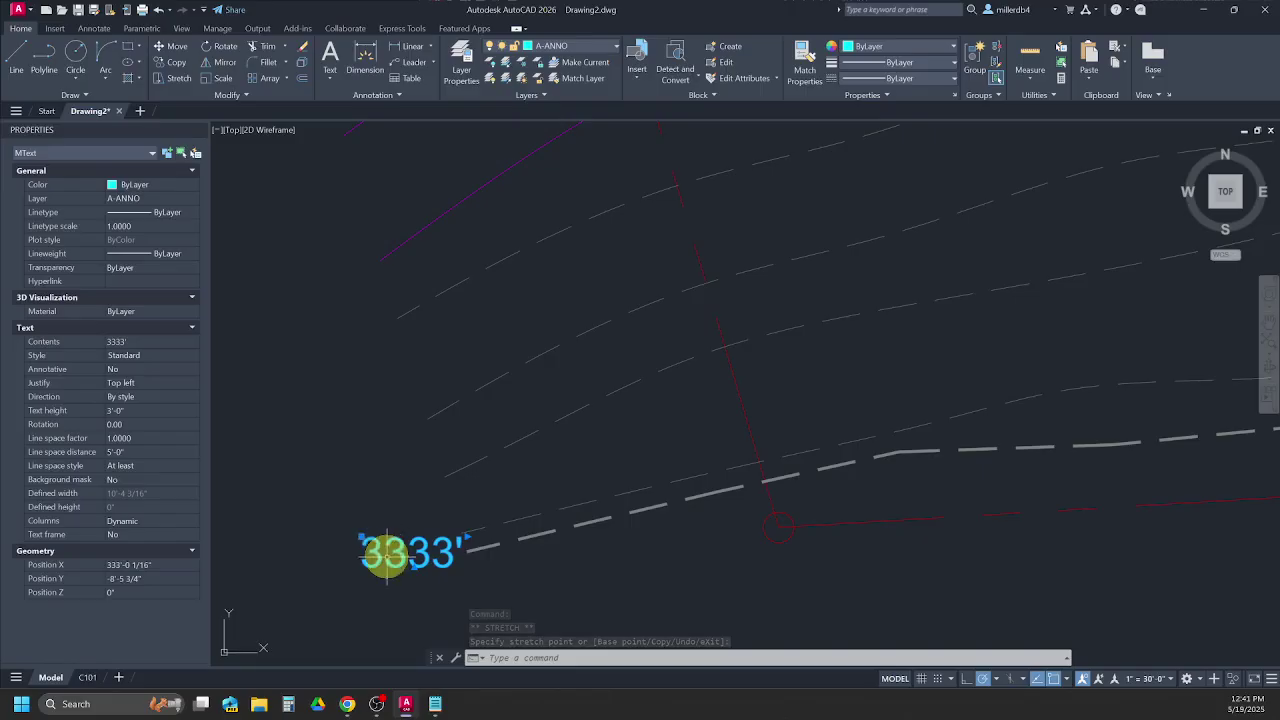
Copy the 3333' label from its right end to the west end of the next bold contour, north of the stream.
left_click(320, 575)
left_click(343, 563)
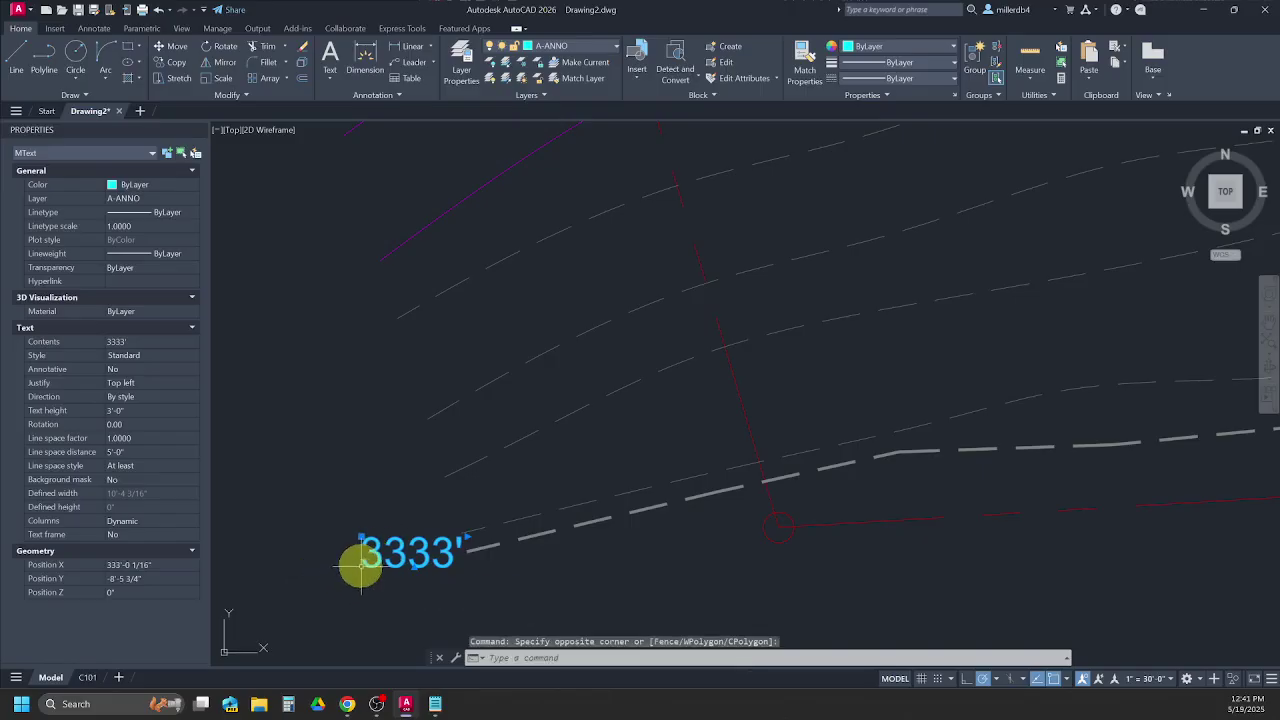
right_click(334, 558)
left_click(370, 350)
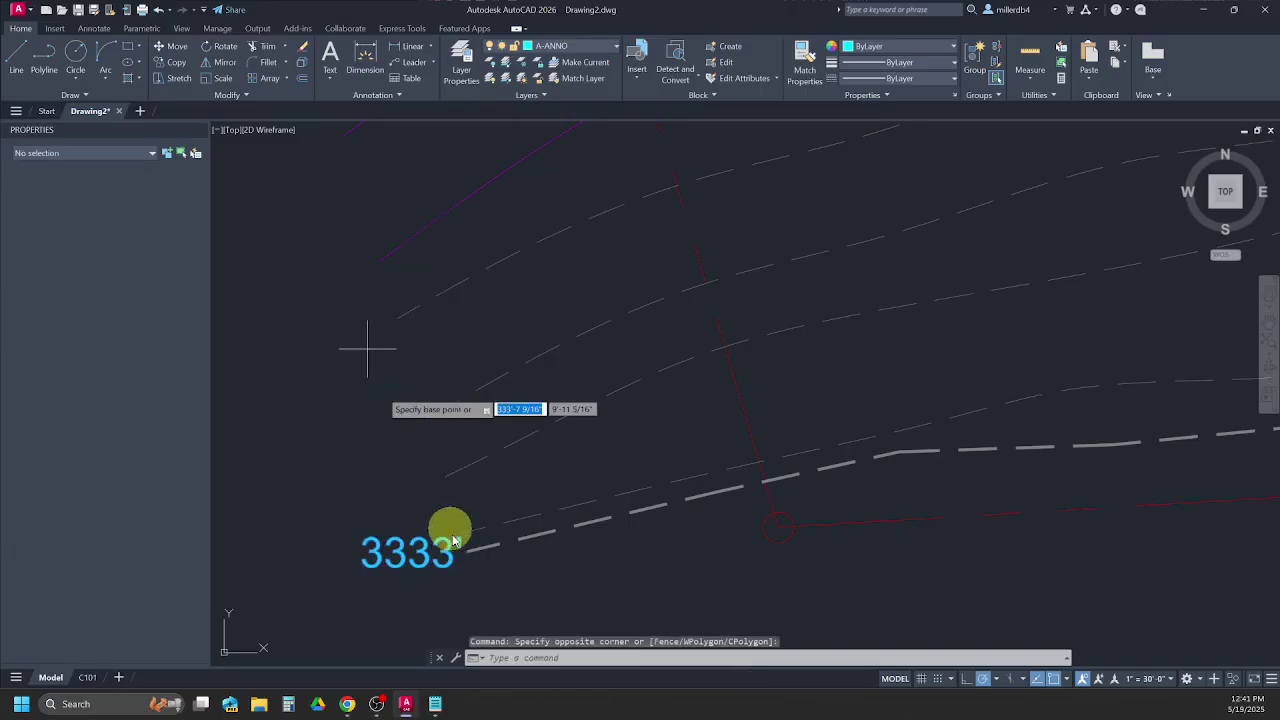
left_click(449, 551)
scroll(420, 480, "down", 5)
scroll(405, 430, "up", 5)
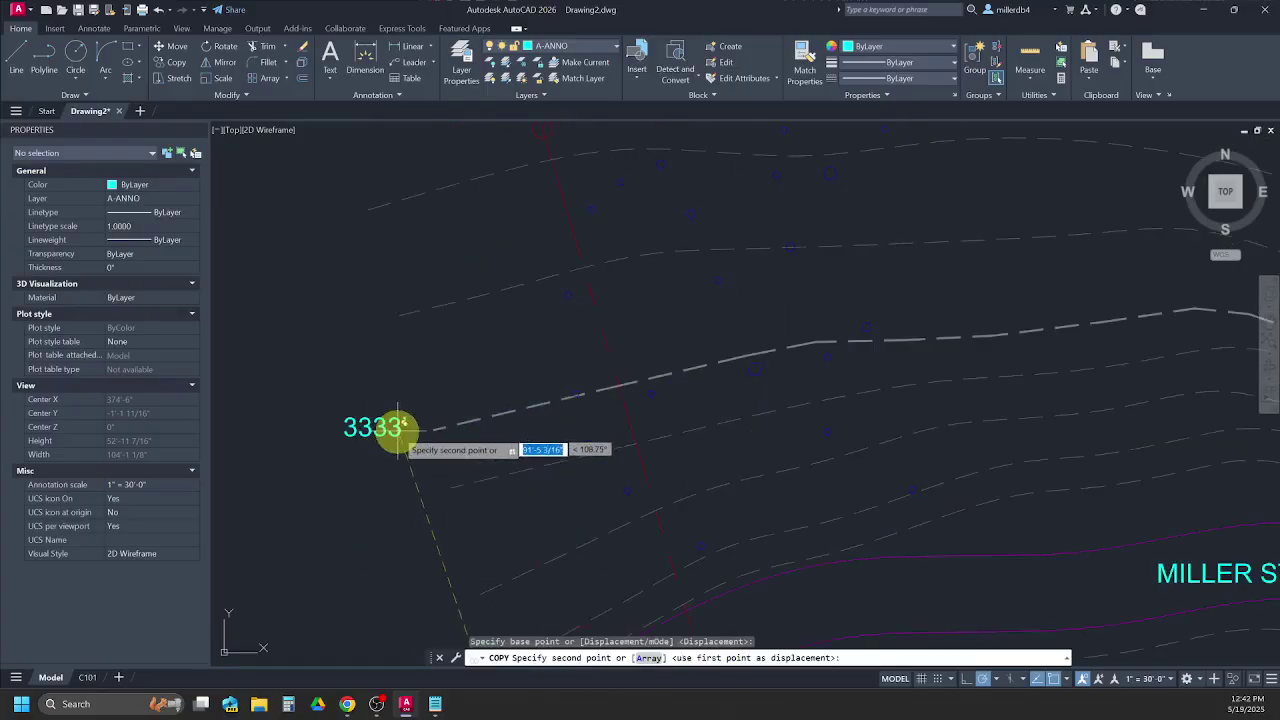
left_click(440, 430)
Place another copy of the label at the west end of the third bold contour from the south.
scroll(431, 431, "down", 5)
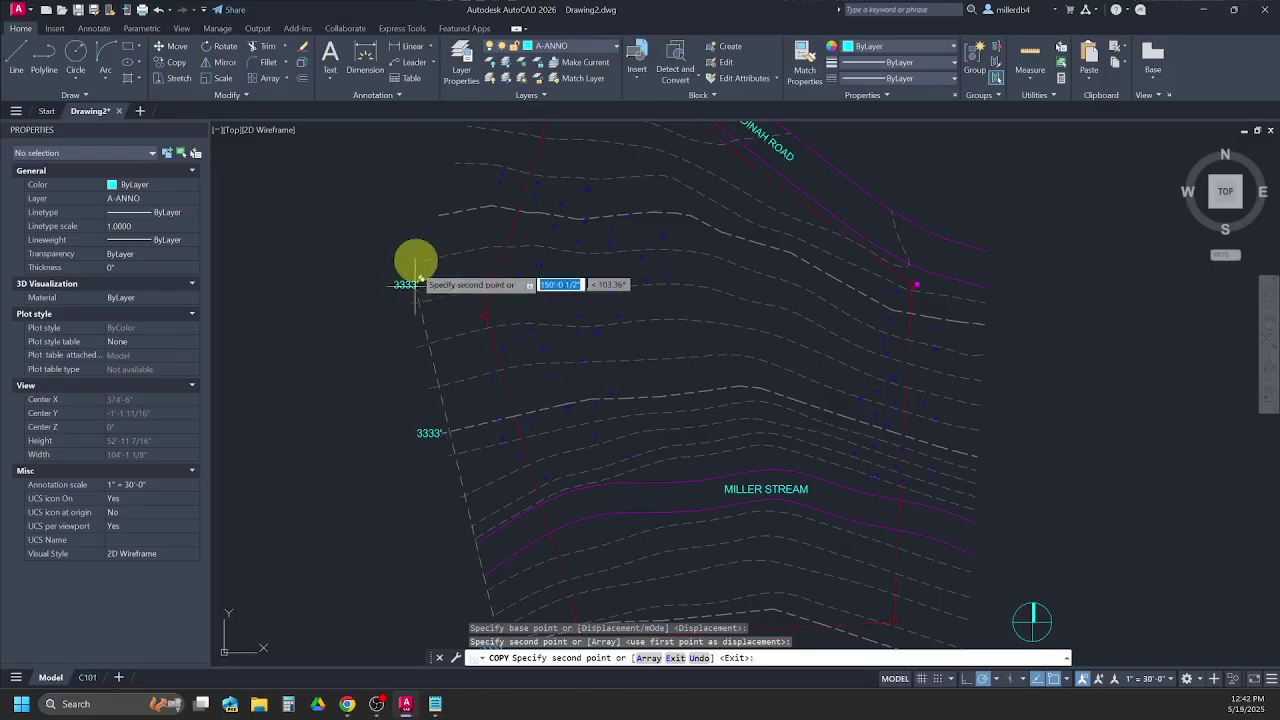
scroll(414, 266, "up", 5)
scroll(490, 215, "down", 3)
left_click(482, 214)
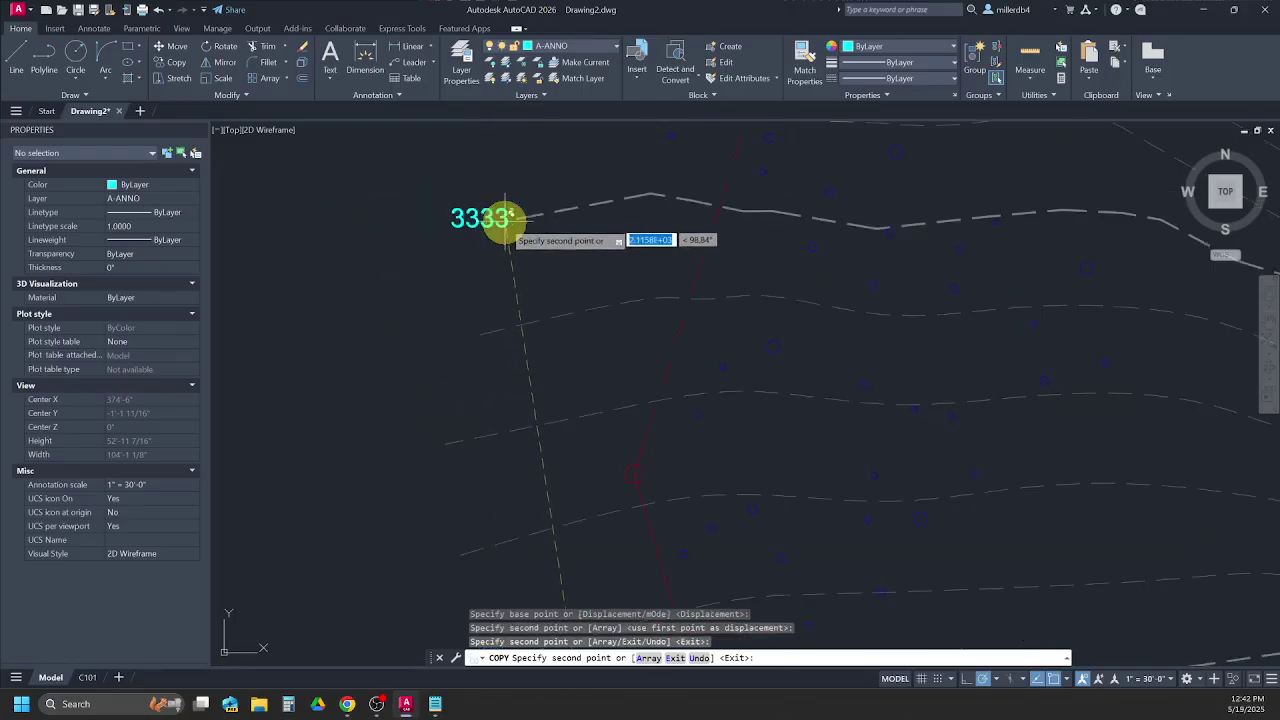
Place a further copy of the label at the west end of the northernmost bold contour and end the Copy command.
scroll(497, 297, "down", 2)
scroll(484, 530, "up", 4)
scroll(495, 400, "down", 4)
scroll(534, 314, "up", 4)
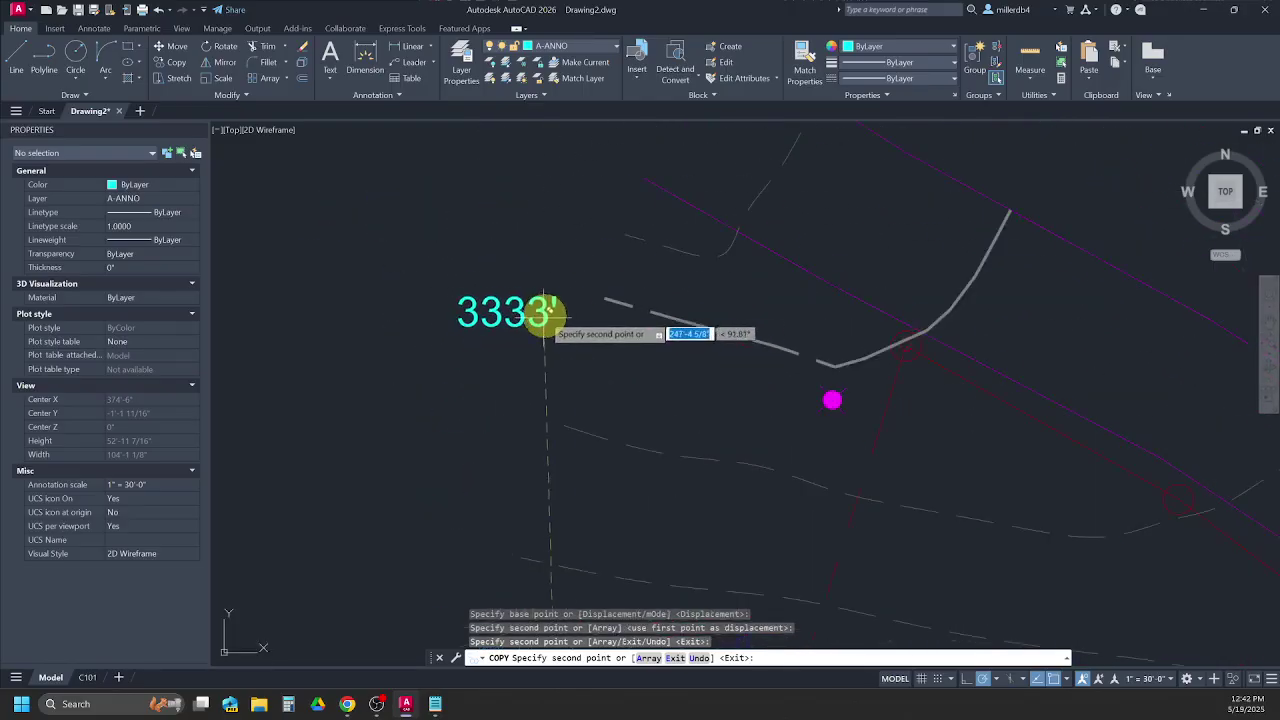
left_click(590, 298)
scroll(590, 298, "down", 4)
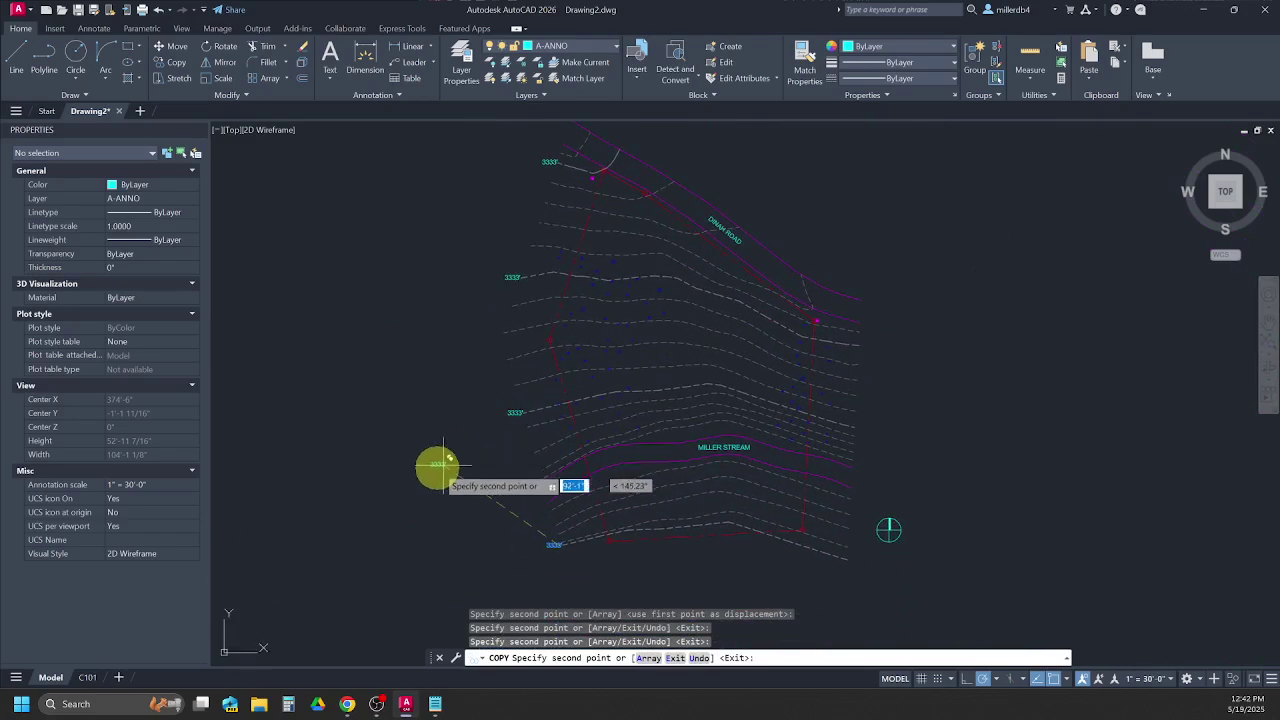
key("Escape")
key("Escape")
key("Escape")
key("Escape")
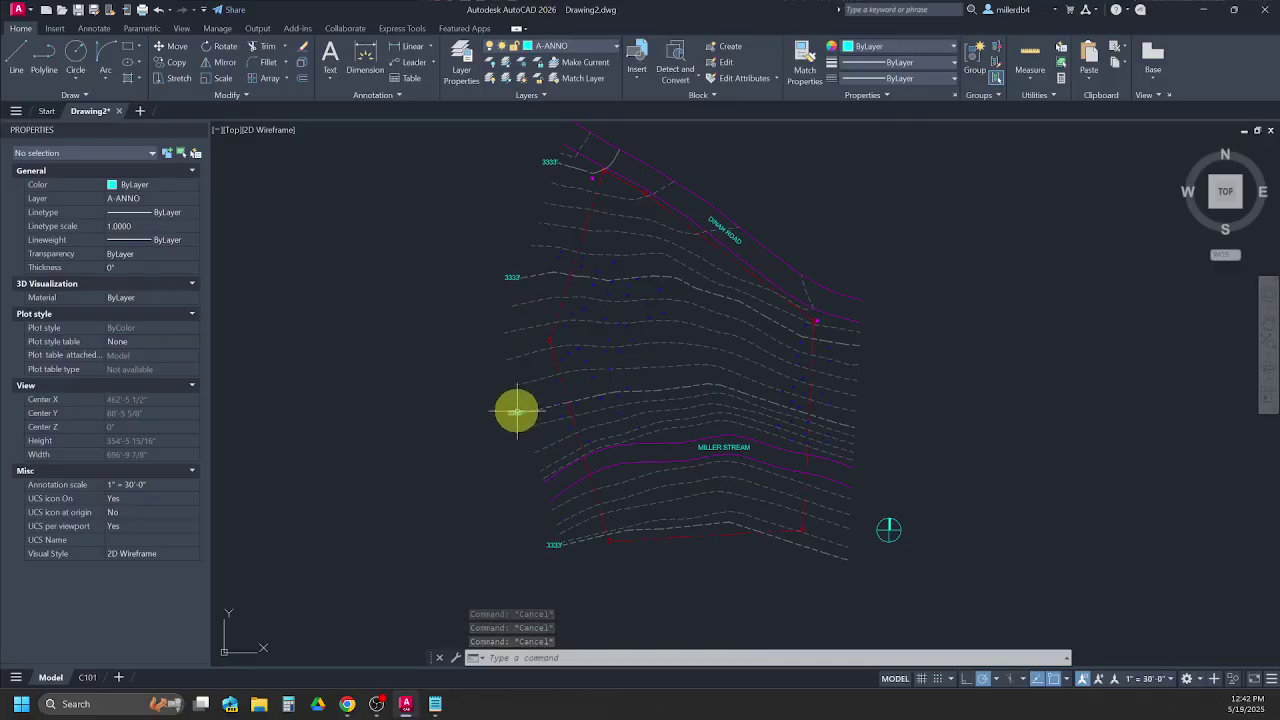
Change the label on the third bold contour from the south to 3338'.
scroll(514, 279, "up", 2)
double_click(522, 285)
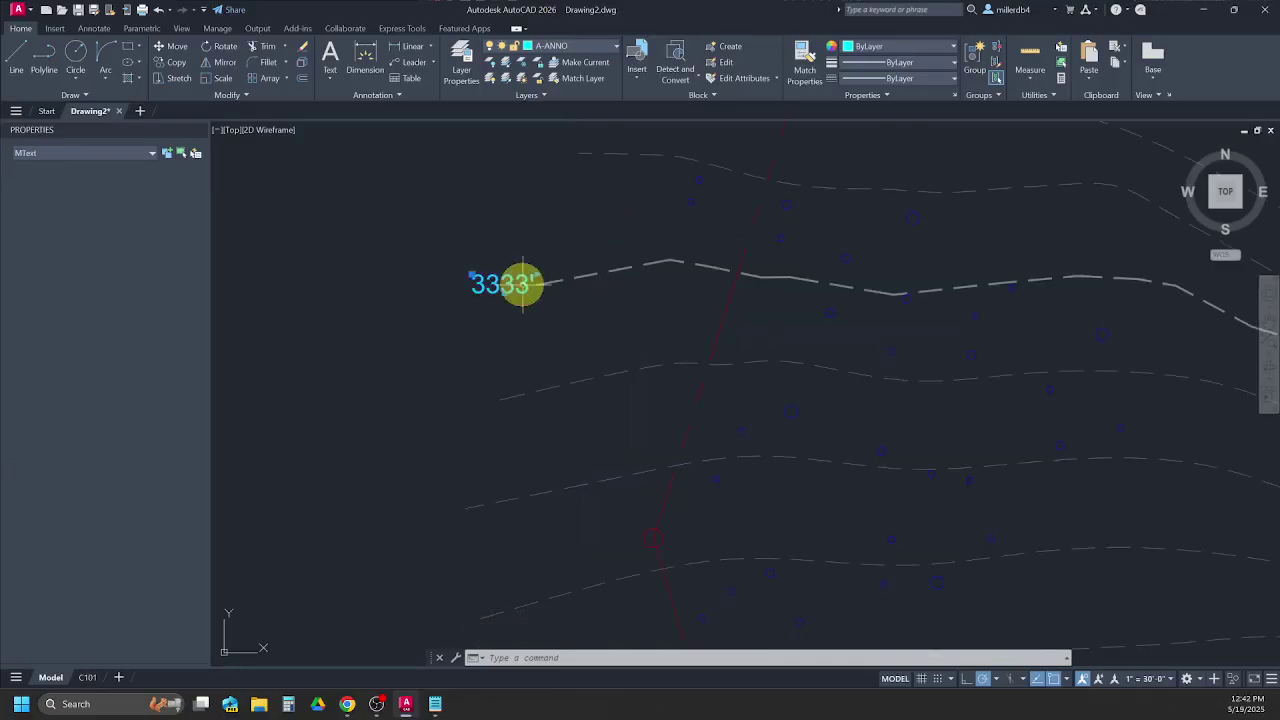
left_click_drag(527, 286, 520, 288)
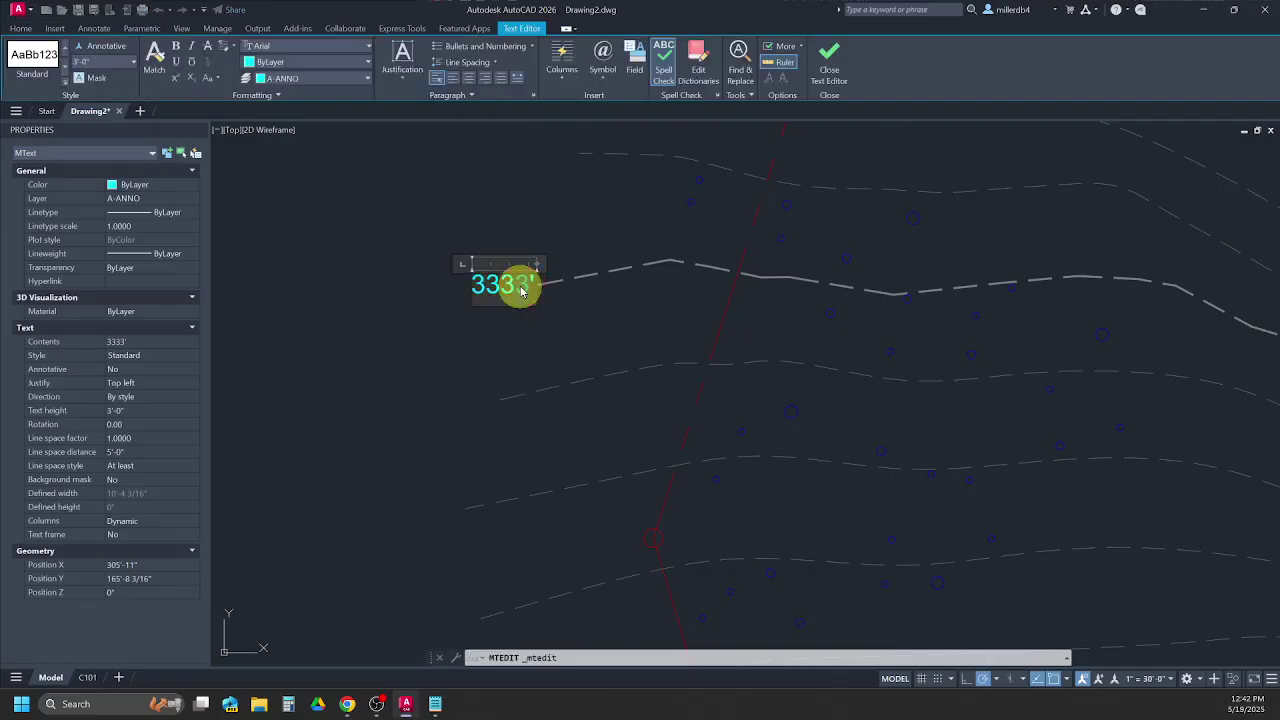
type("8")
left_click(434, 393)
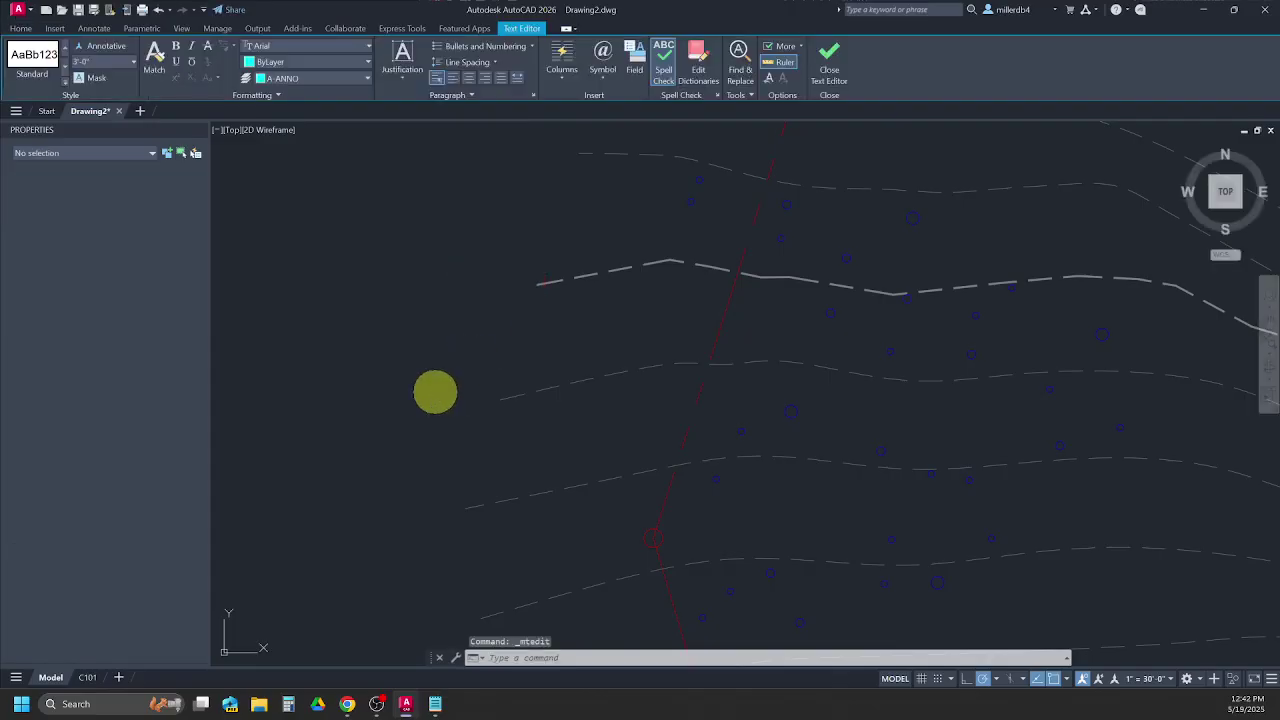
scroll(435, 393, "down", 2)
middle_click_drag(471, 332, 457, 493)
scroll(500, 300, "up", 2)
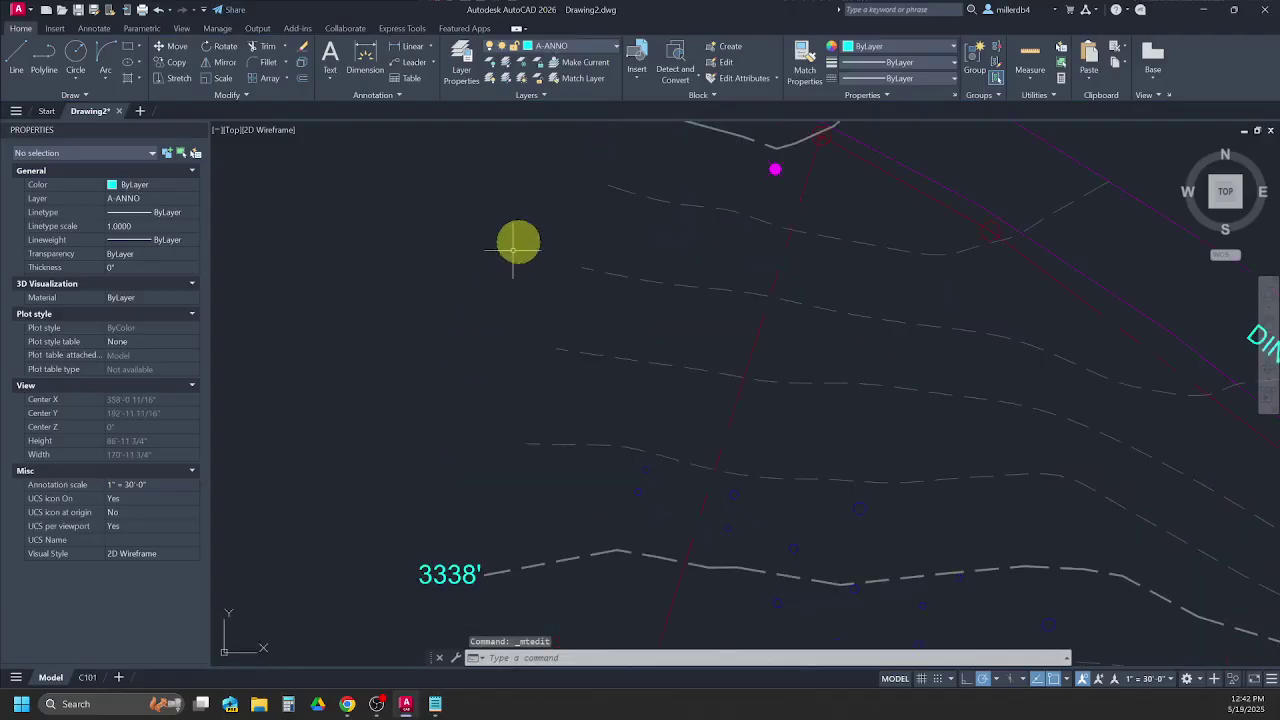
Change the label on the northernmost bold contour to 3343'.
middle_click_drag(574, 227, 557, 257)
left_click(571, 206)
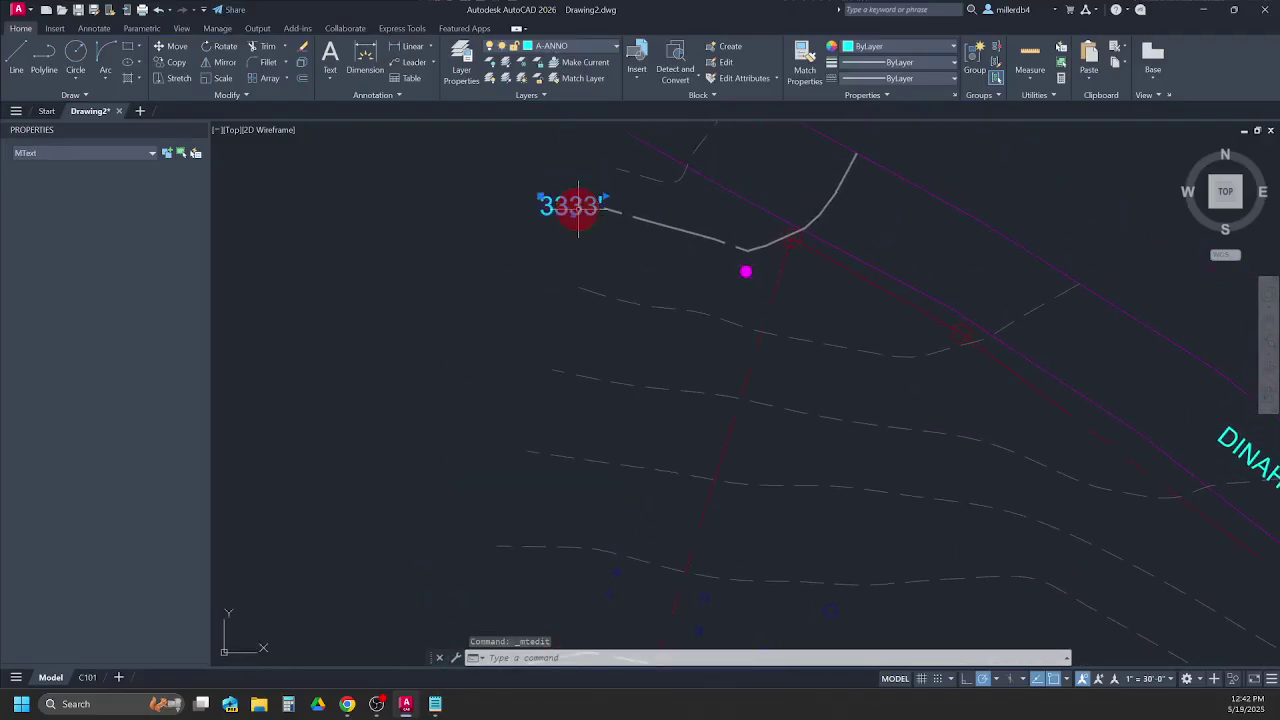
double_click(574, 210)
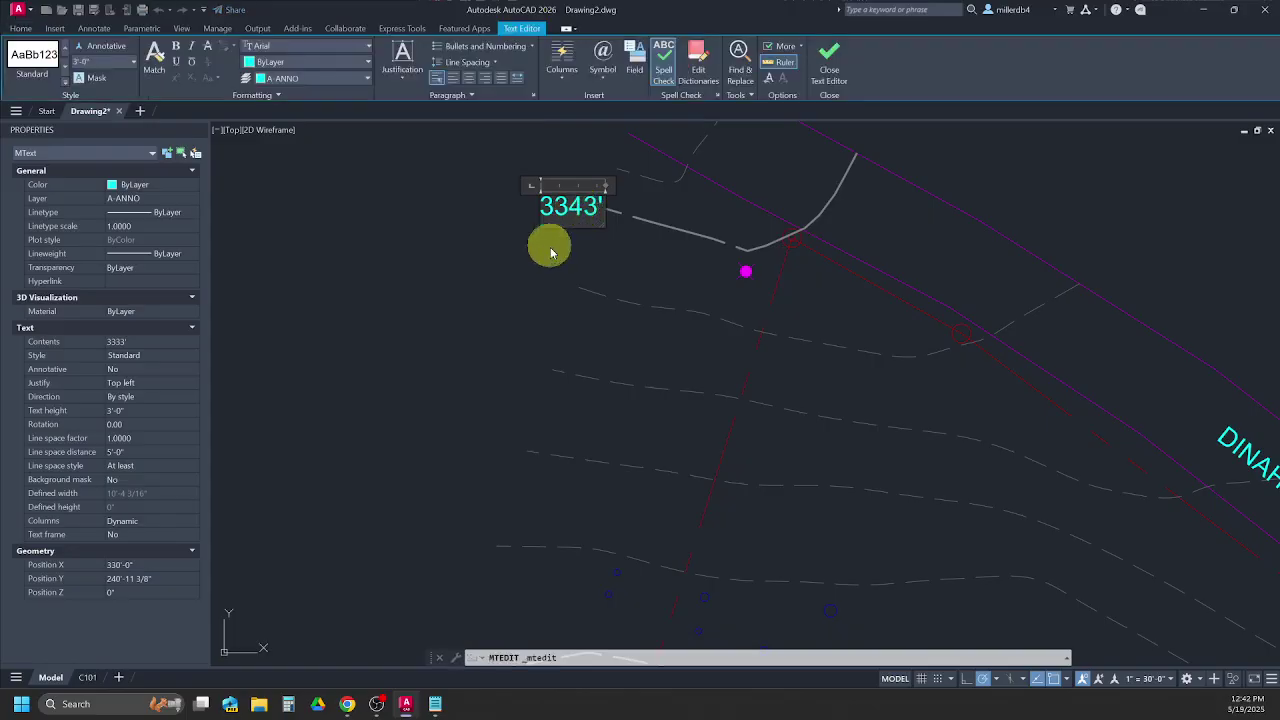
left_click(520, 306)
scroll(519, 312, "down", 5)
scroll(528, 470, "up", 6)
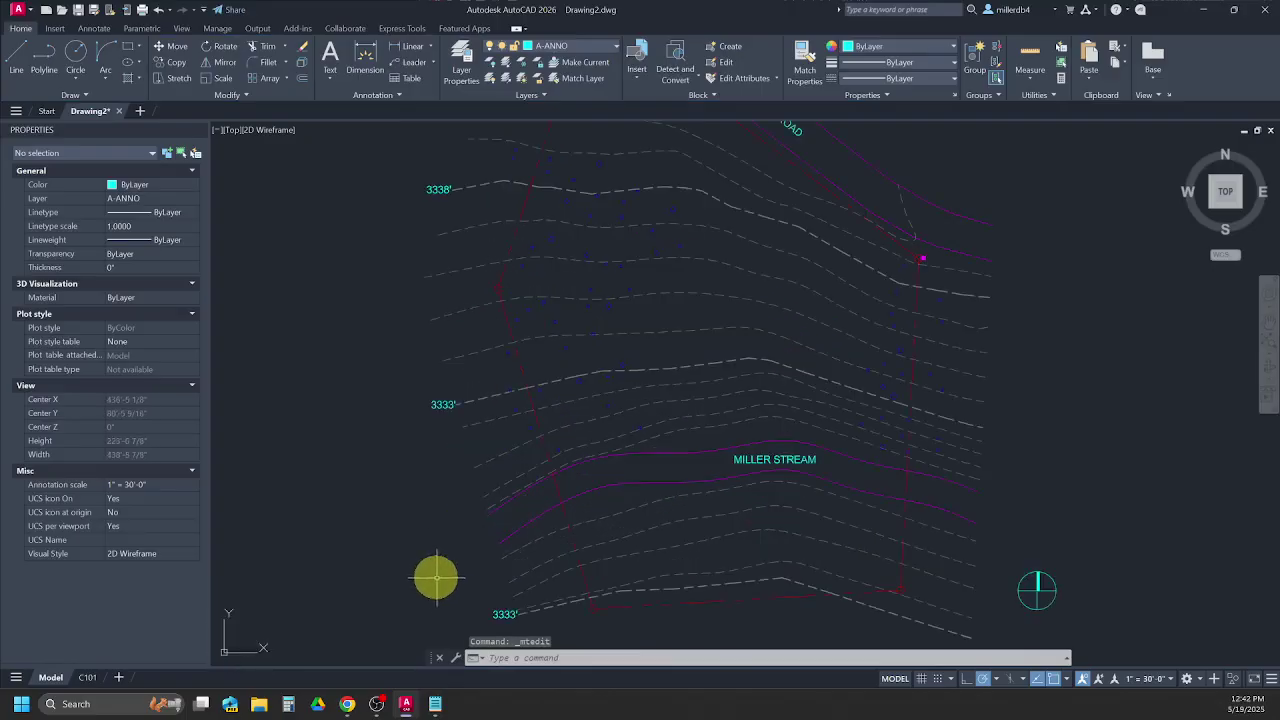
Switch to the browser, read the property setback requirements in BSC1210-SitePlan_Instructions, and return to the AutoCAD drawing.
left_click(347, 704)
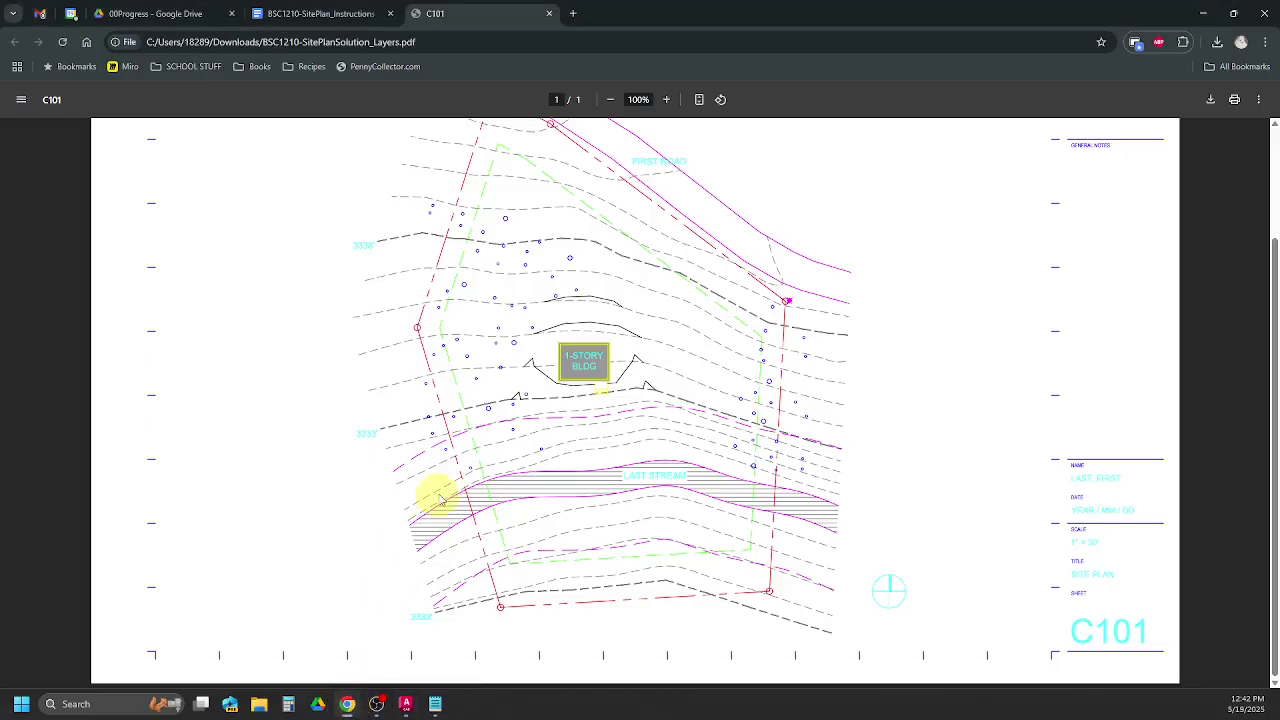
left_click(284, 12)
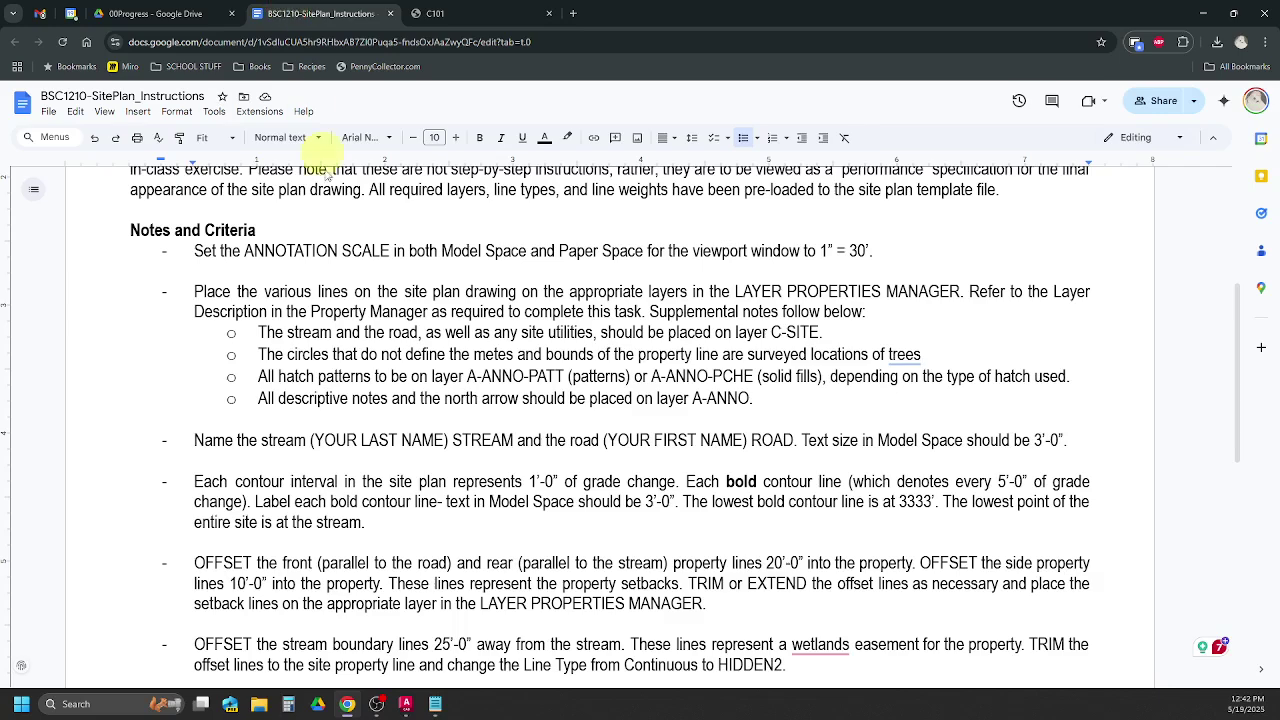
scroll(308, 469, "down", 1)
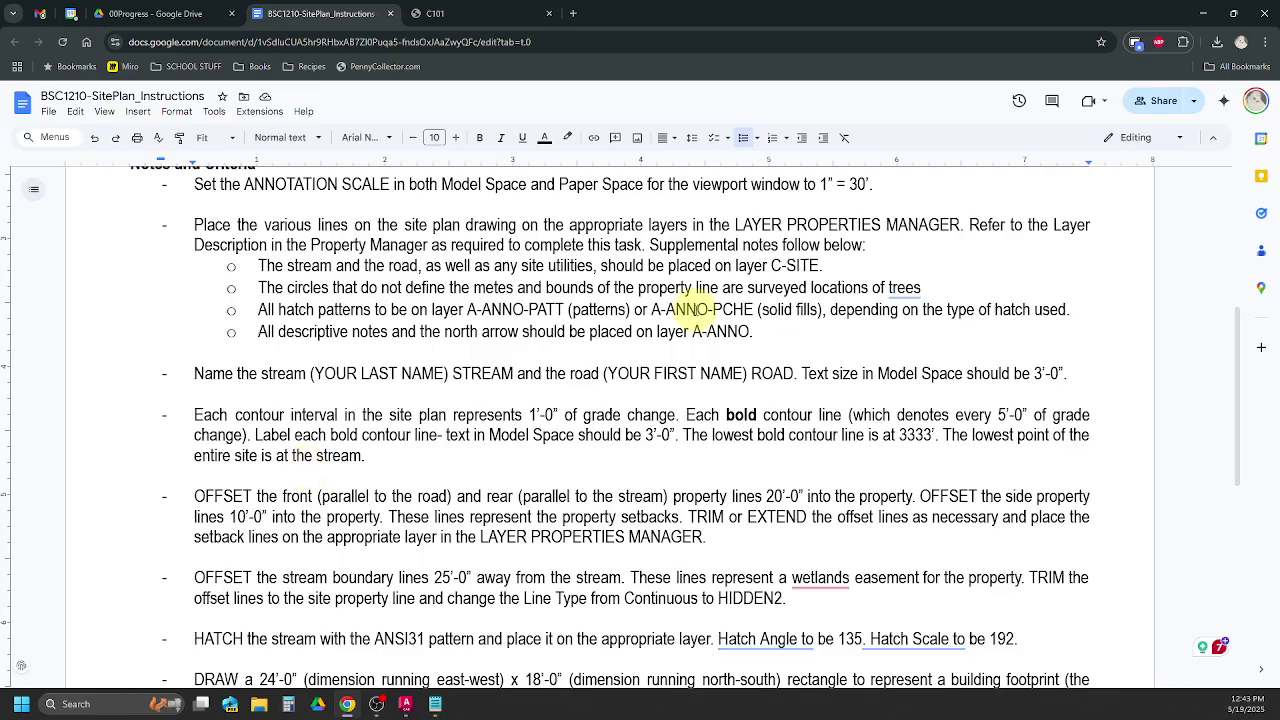
left_click(1207, 18)
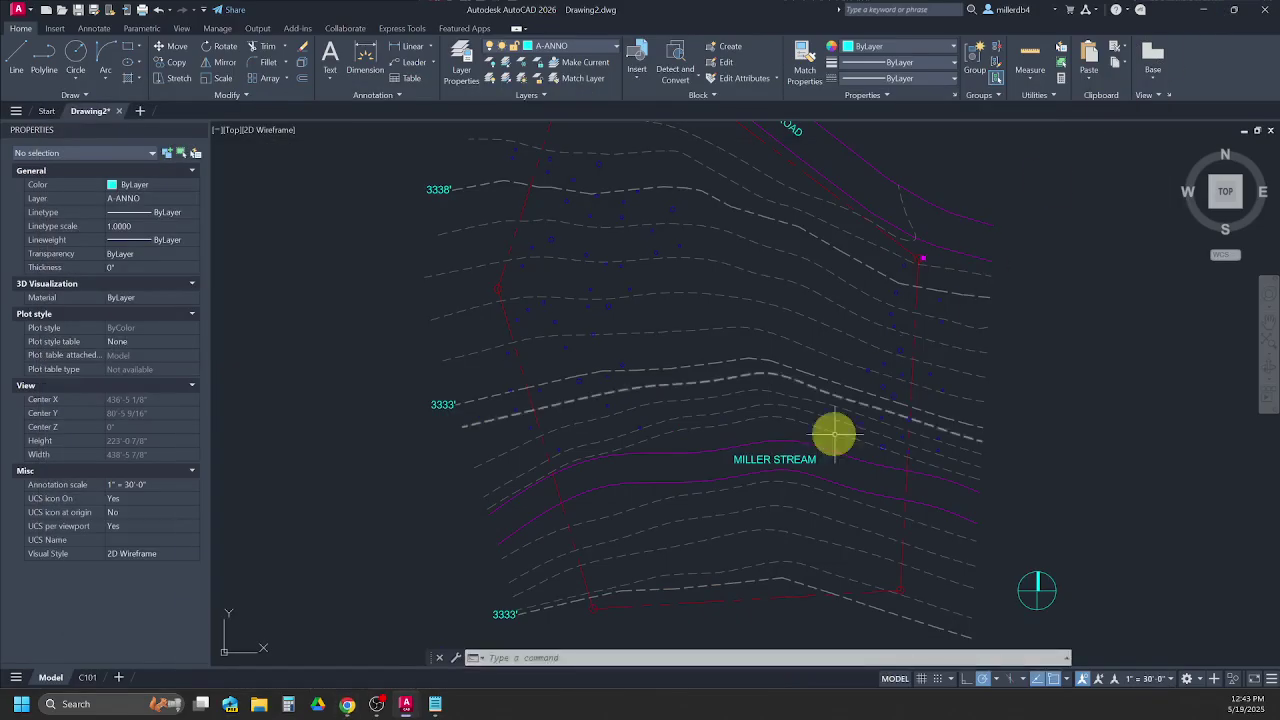
Offset the two front property lines along the road 20' into the property.
scroll(760, 509, "down", 3)
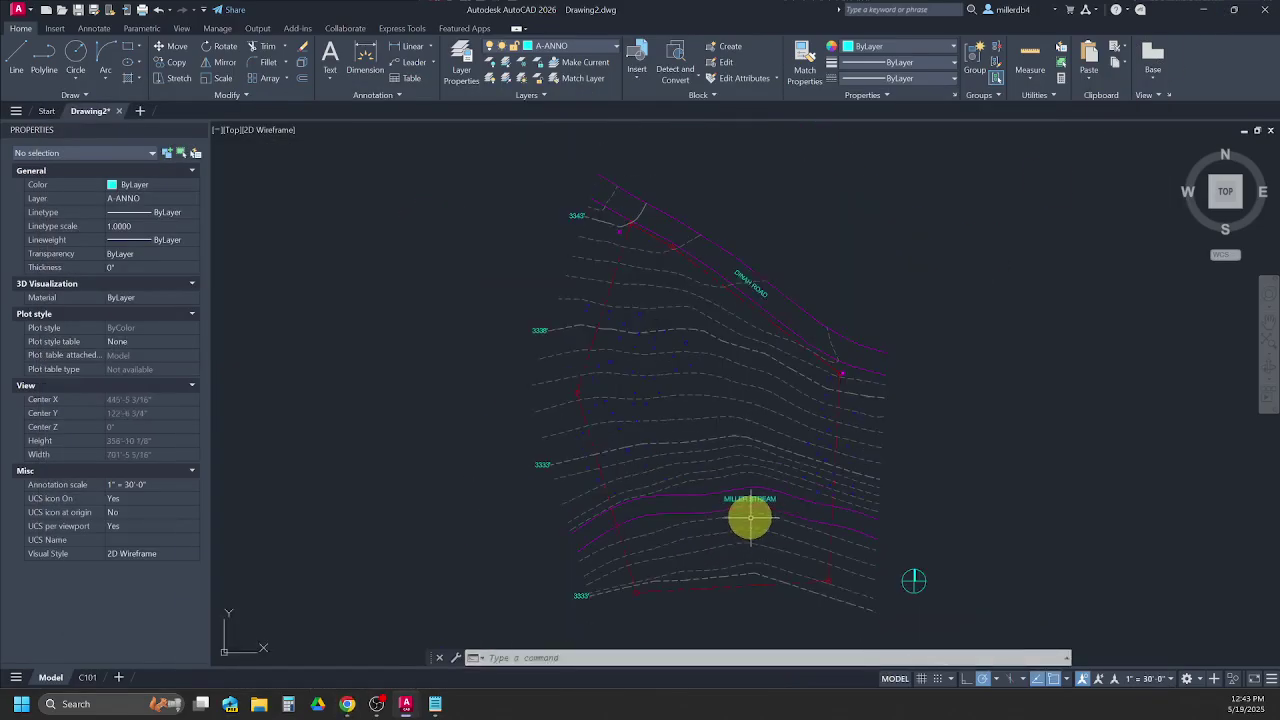
type("o")
key("Return")
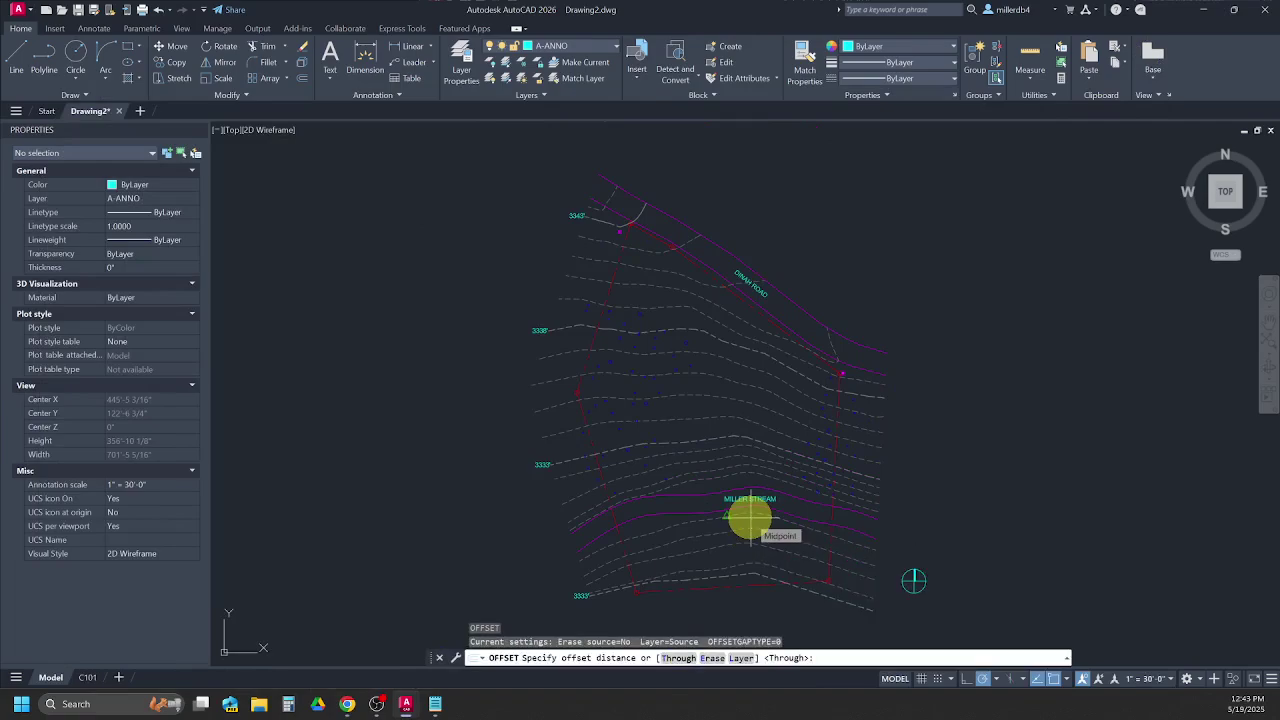
key("Return")
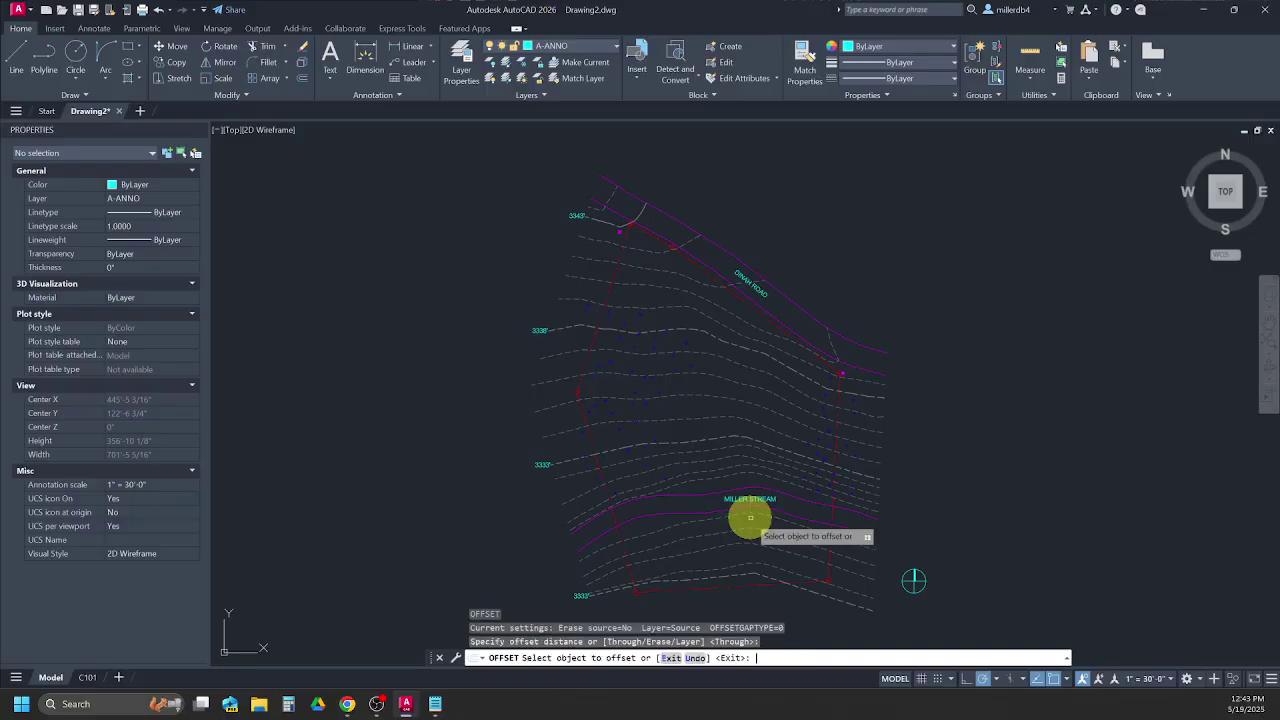
scroll(646, 240, "up", 2)
left_click(652, 238)
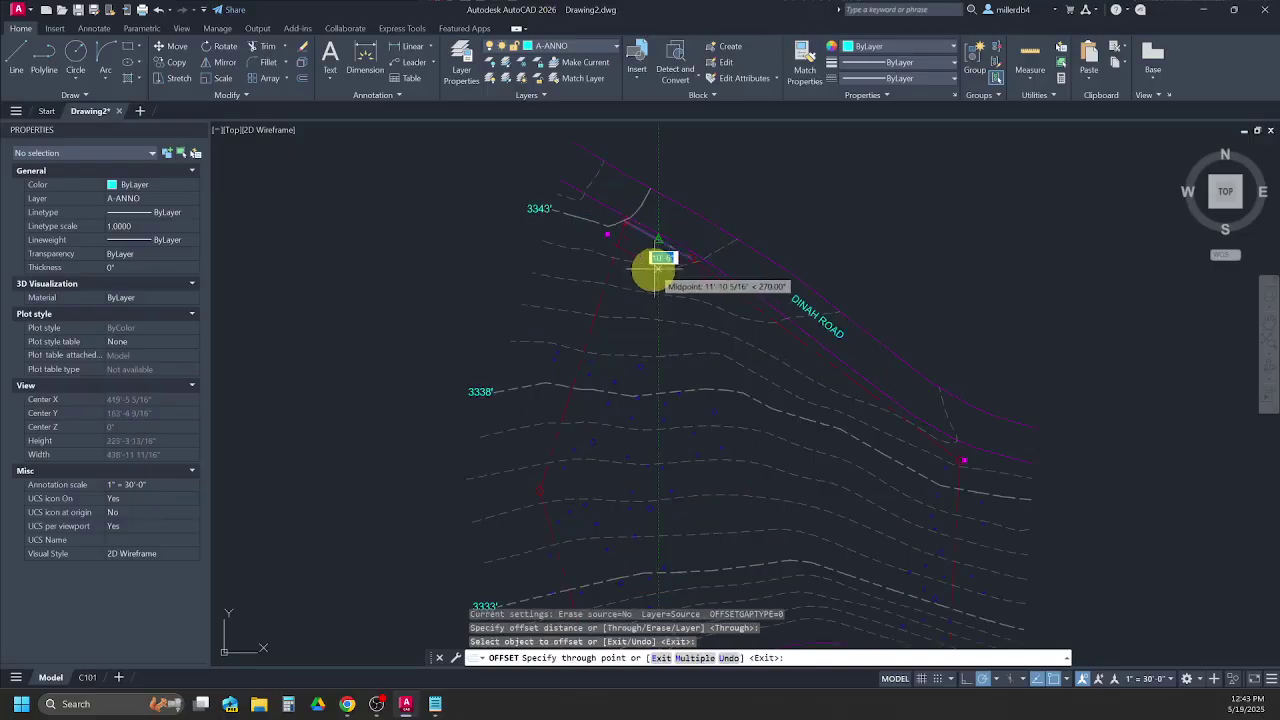
type("20")
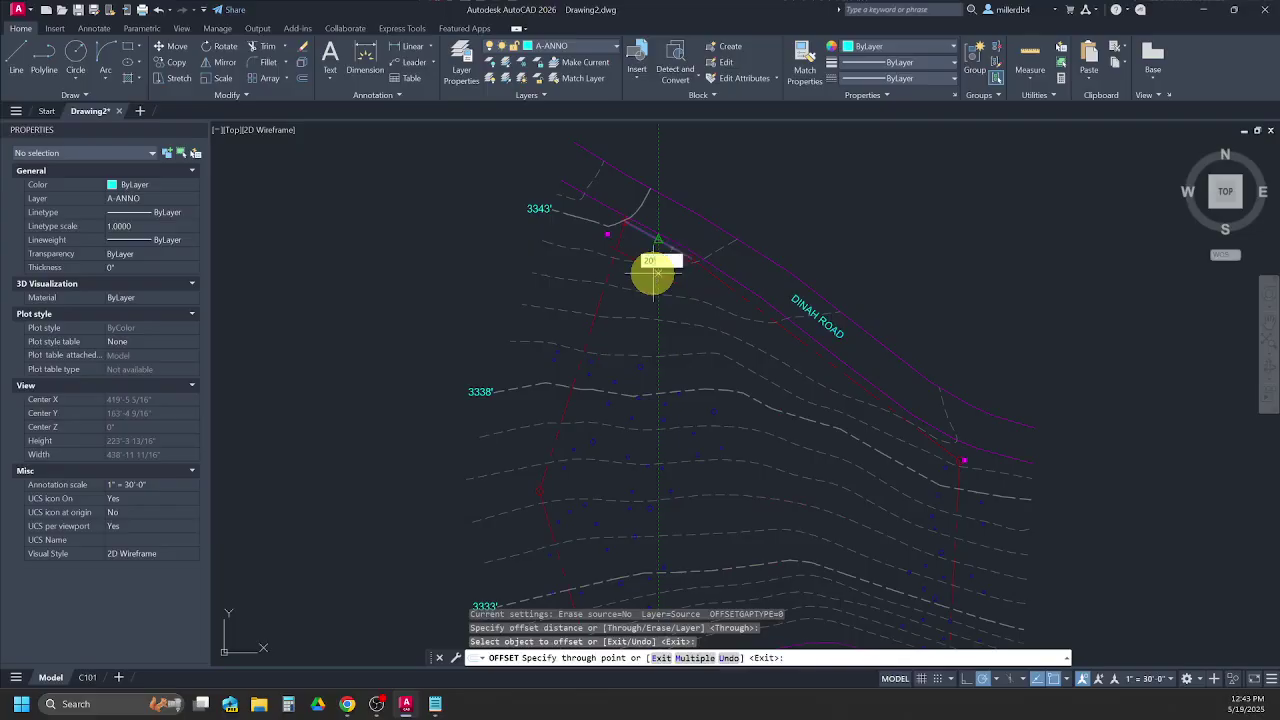
key("Return")
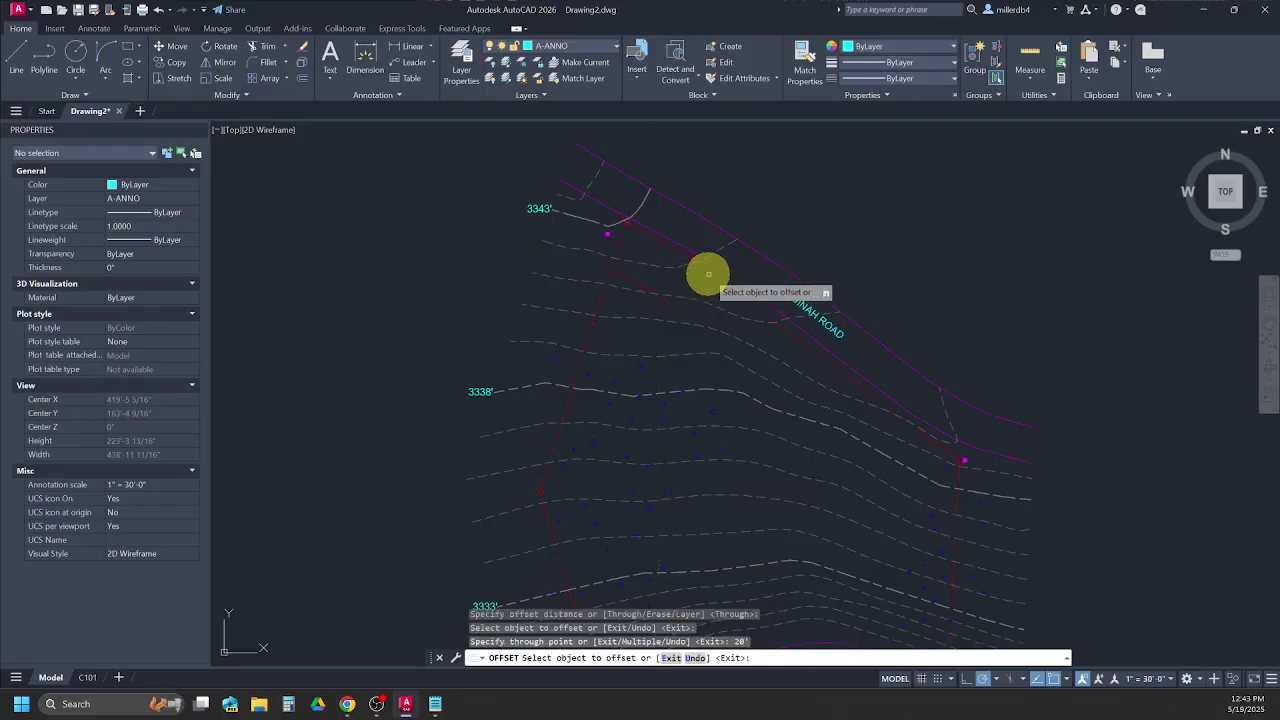
left_click(704, 273)
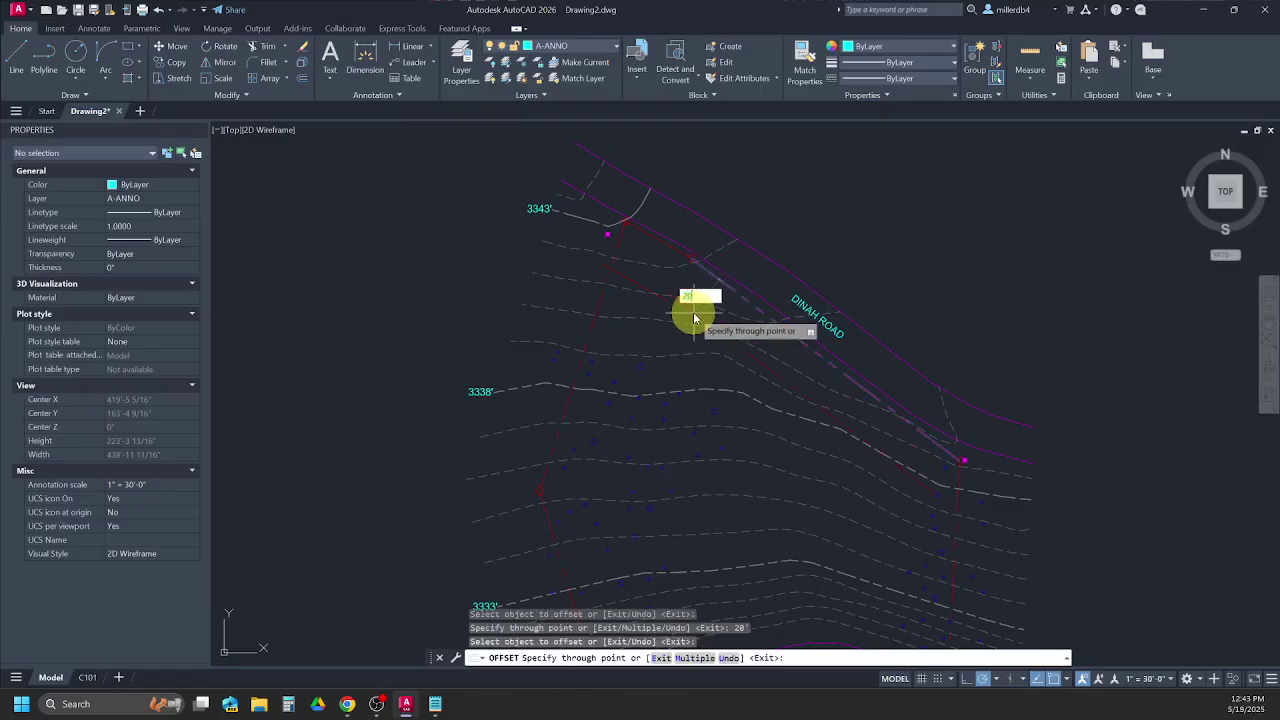
key("Return")
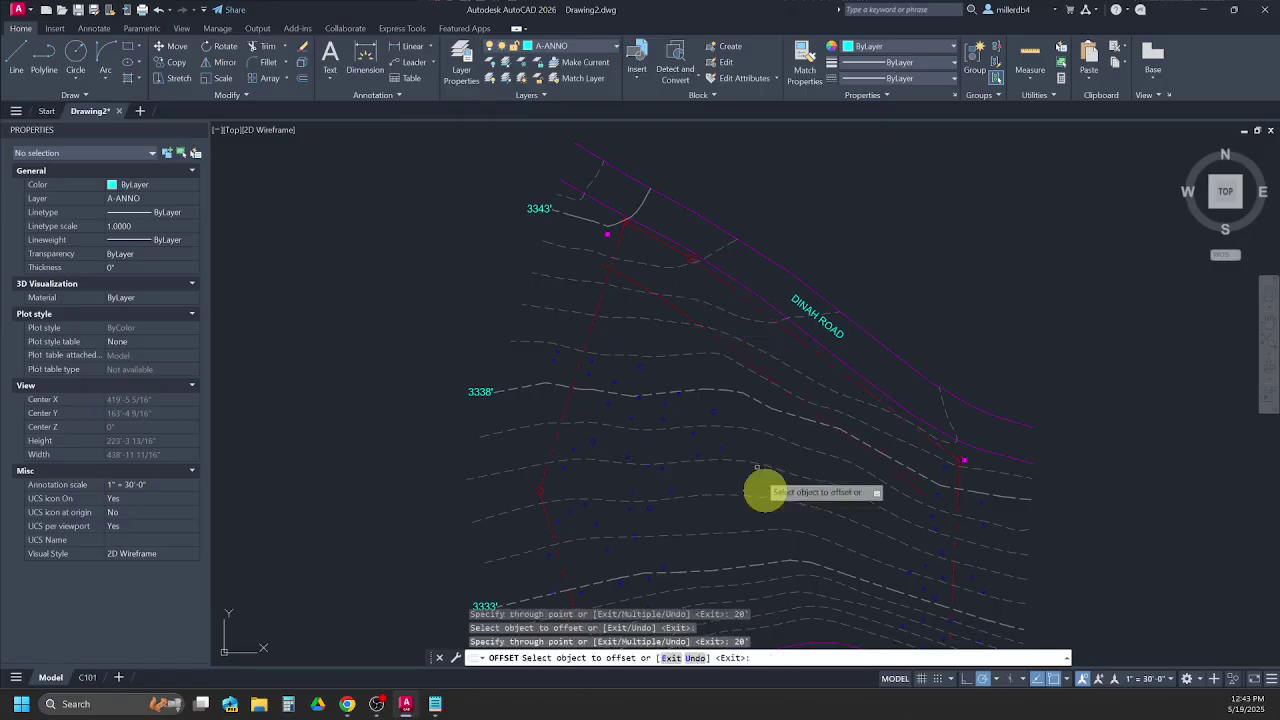
Offset the rear property line south of the stream 20' into the property.
middle_click_drag(766, 494, 771, 349)
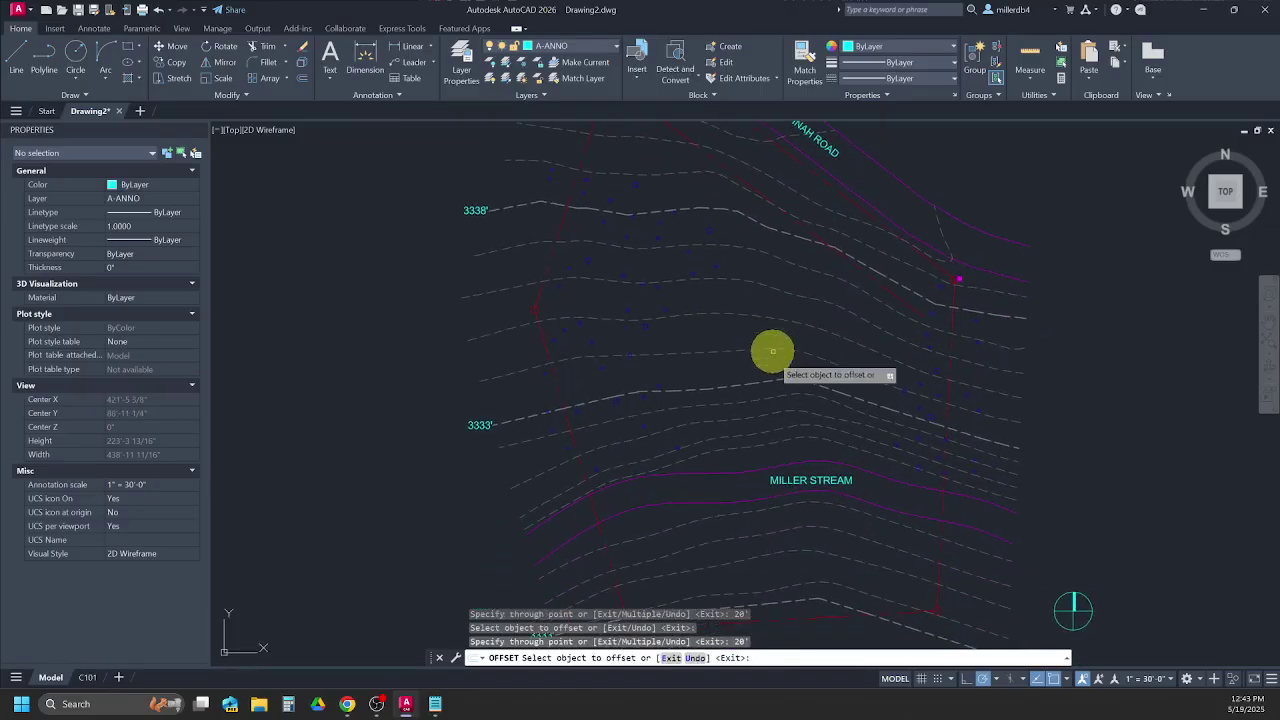
left_click(815, 606)
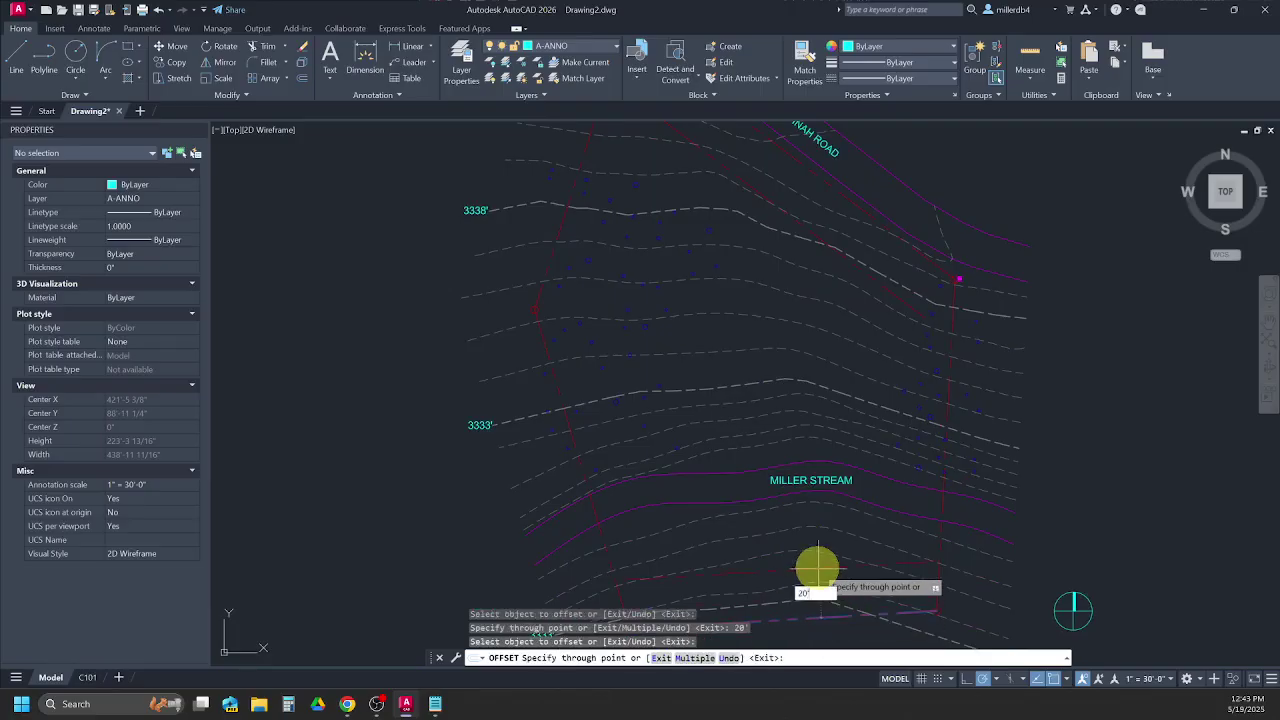
type("20'")
key("Return")
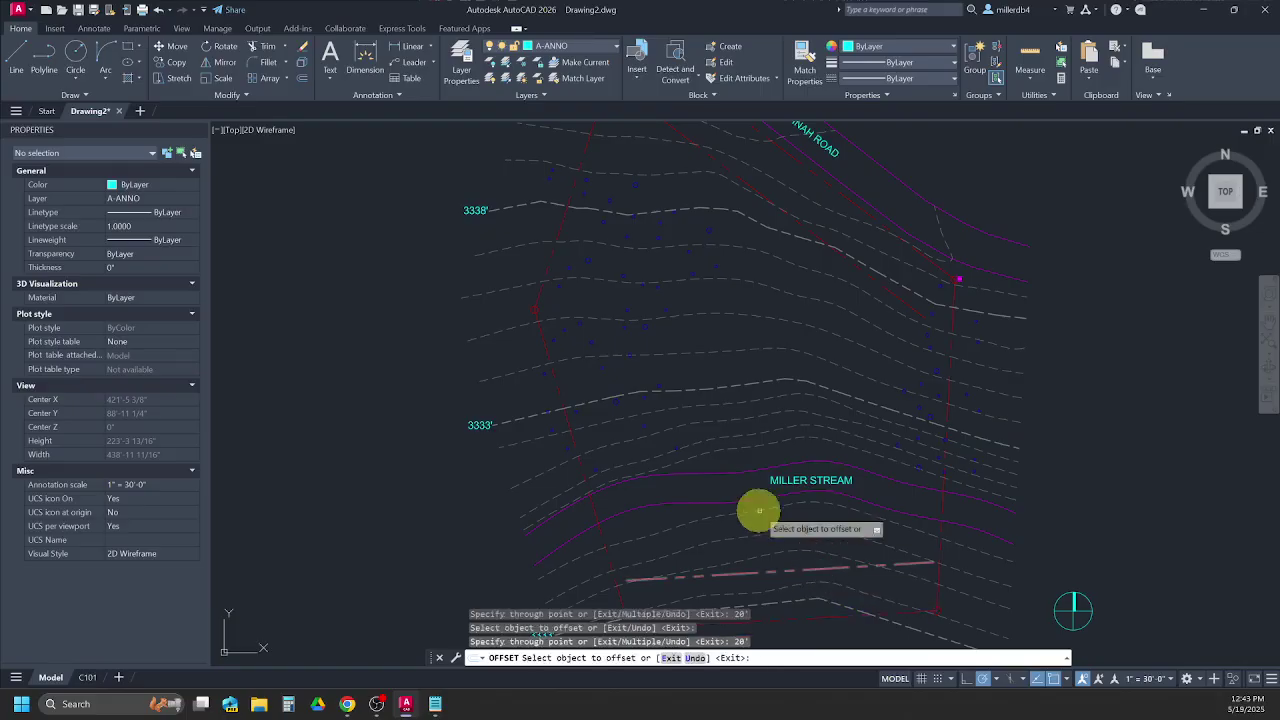
Offset both west side property lines 10' into the property.
left_click(570, 395)
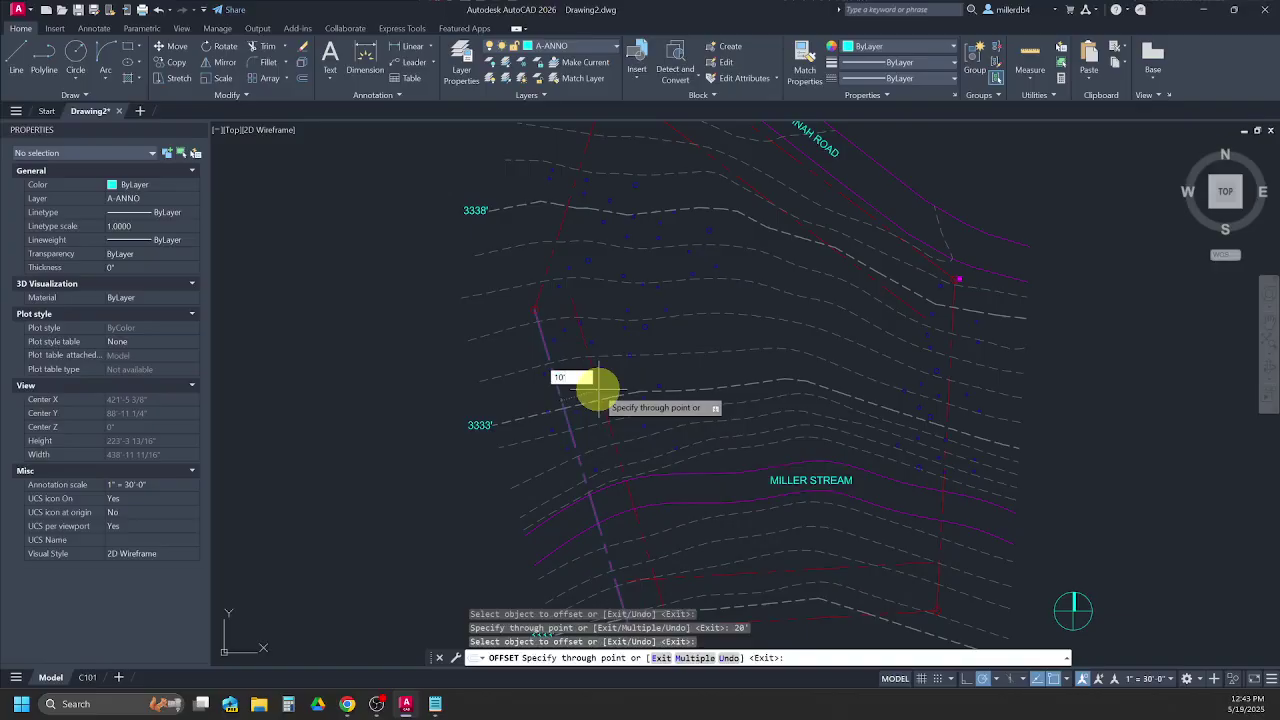
key("Return")
left_click(541, 289)
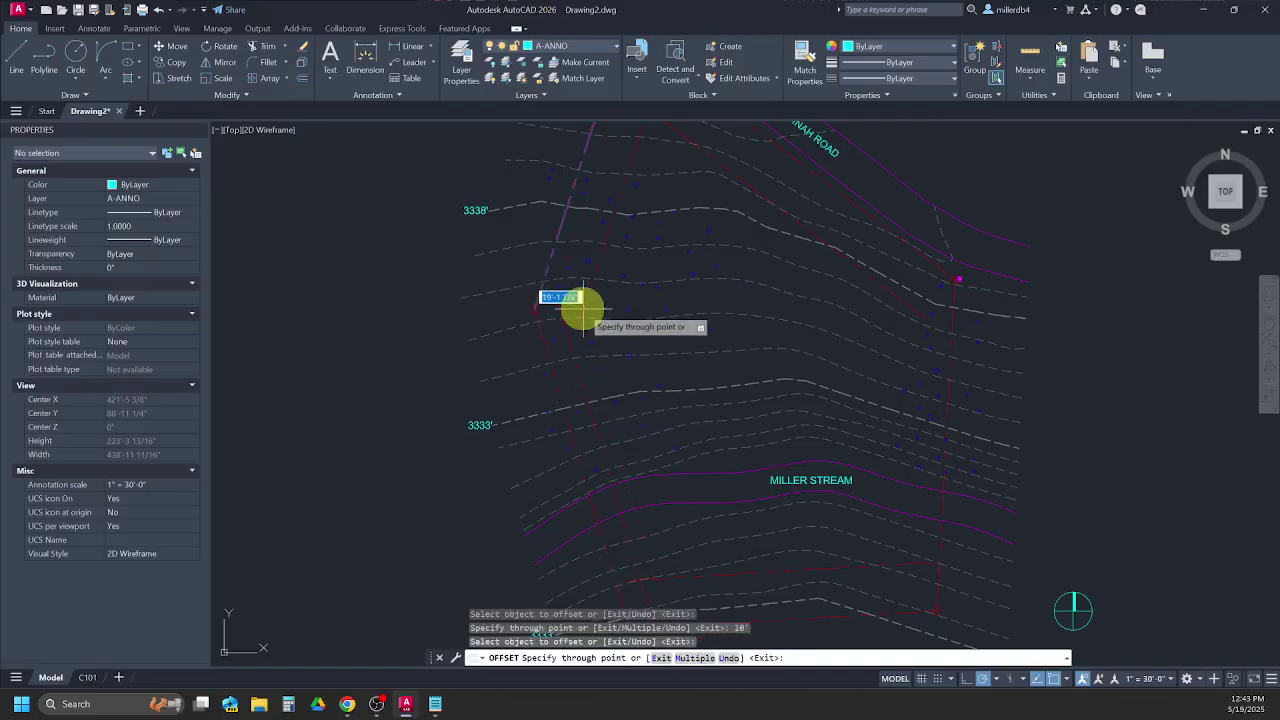
key("Return")
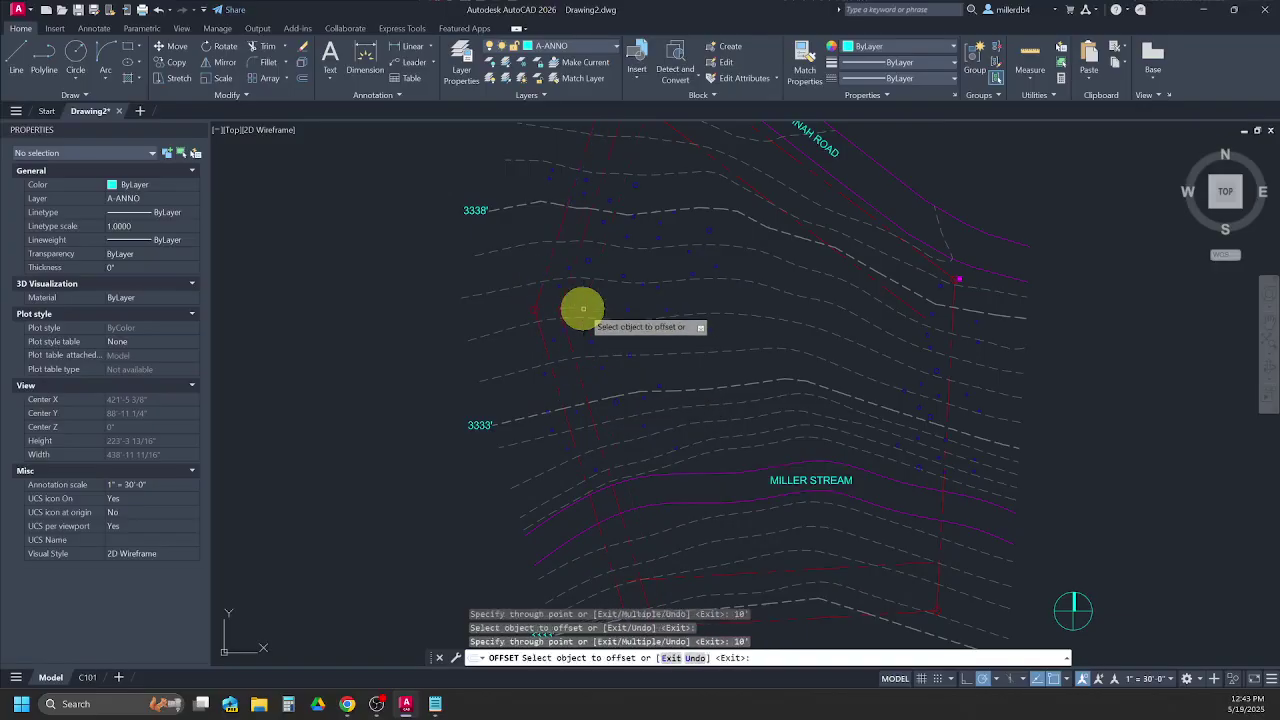
Offset the east side property line 10' into the property and end the Offset command.
left_click(948, 398)
type("10")
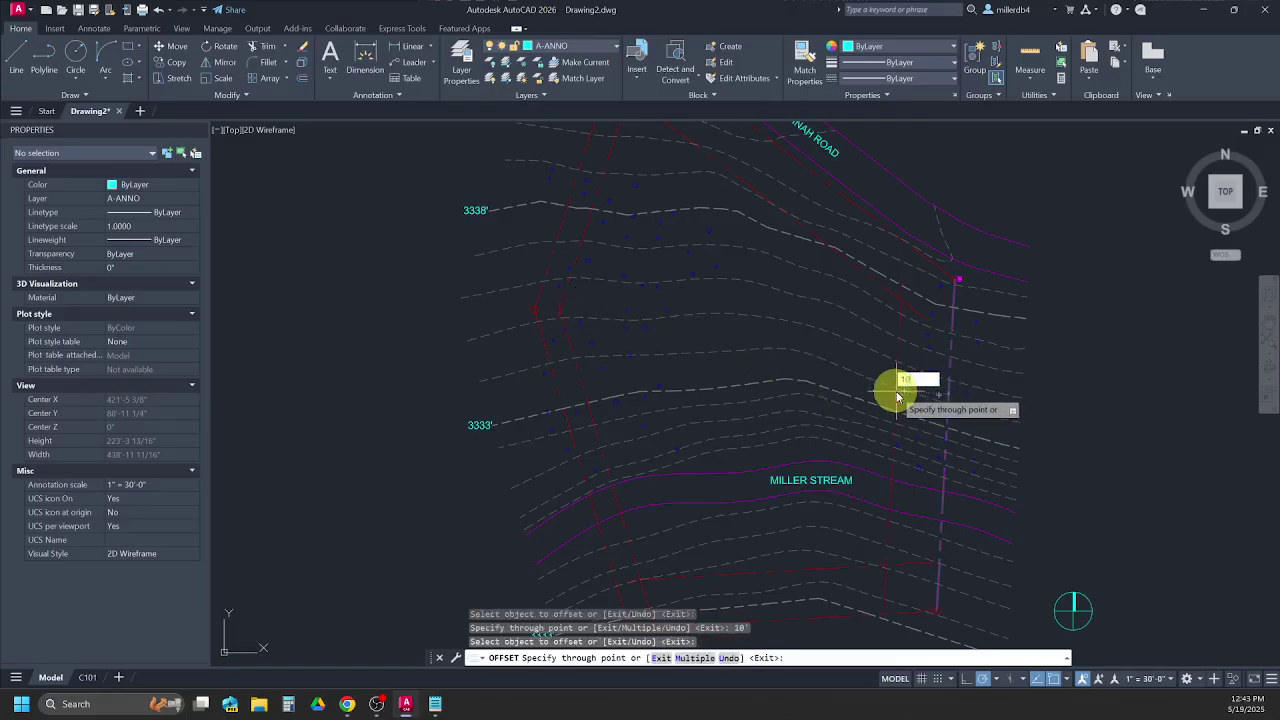
key("Return")
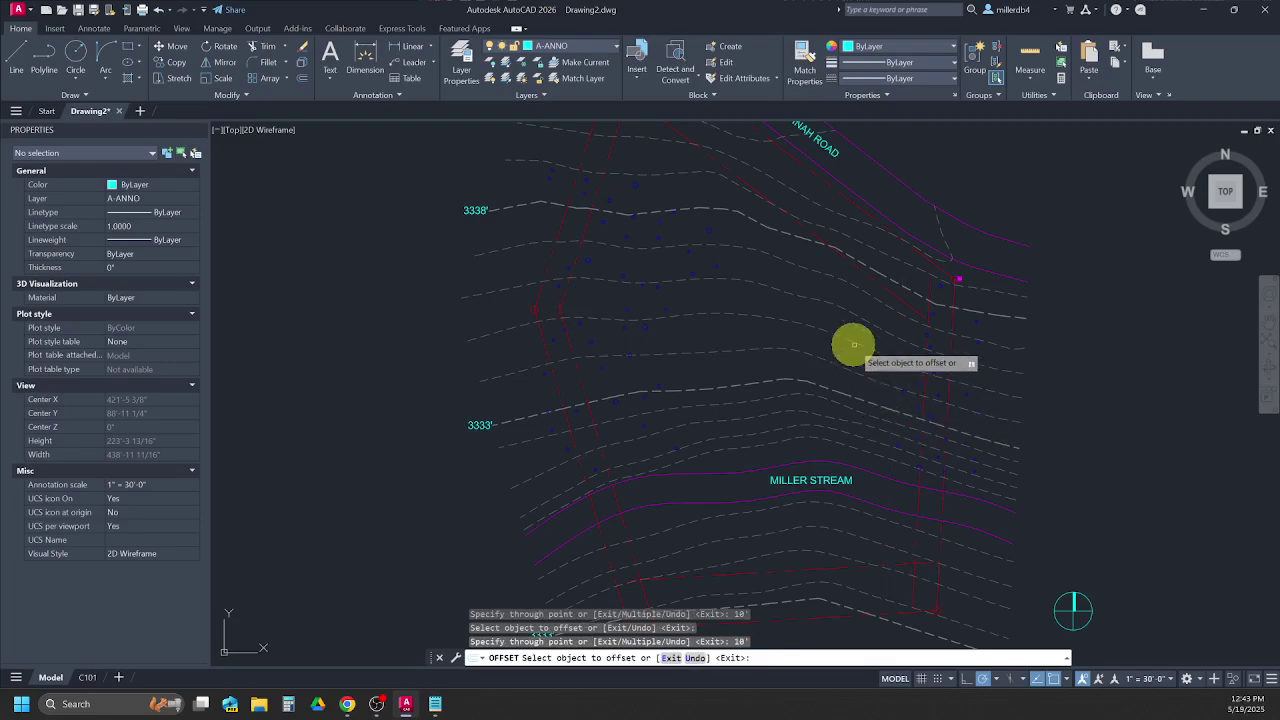
scroll(854, 363, "down", 2)
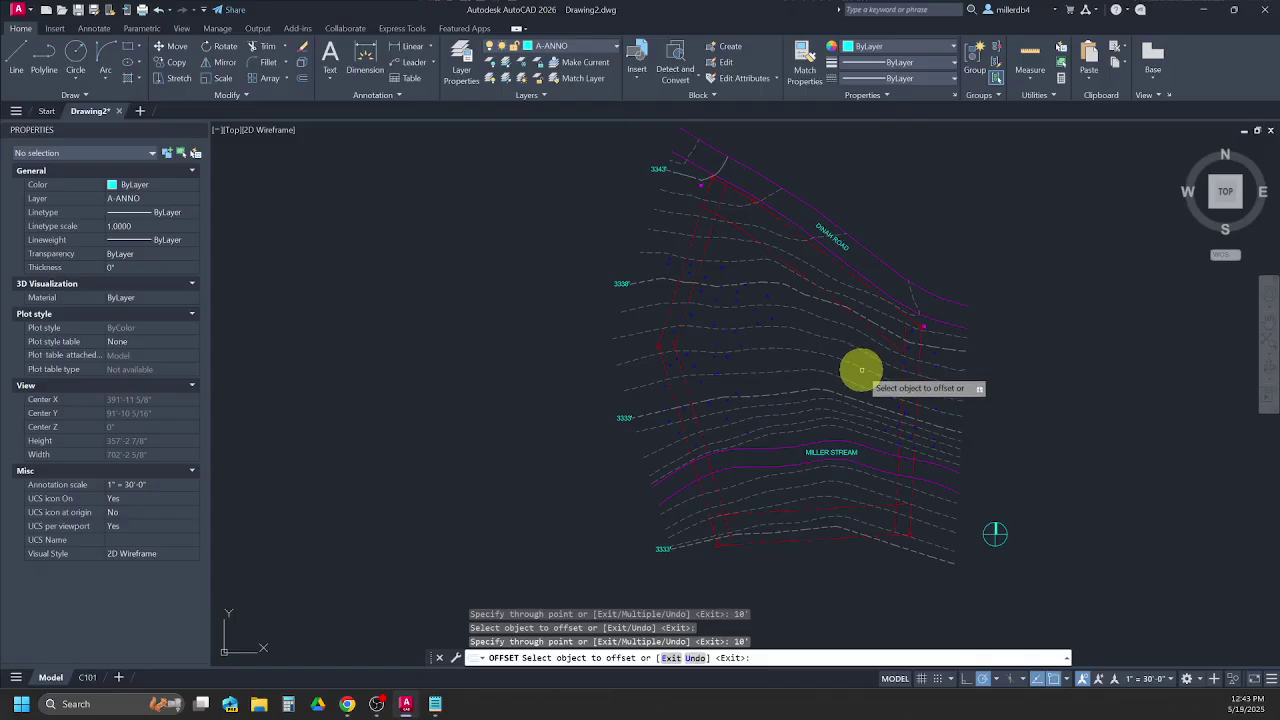
key("Escape")
key("Escape")
key("Escape")
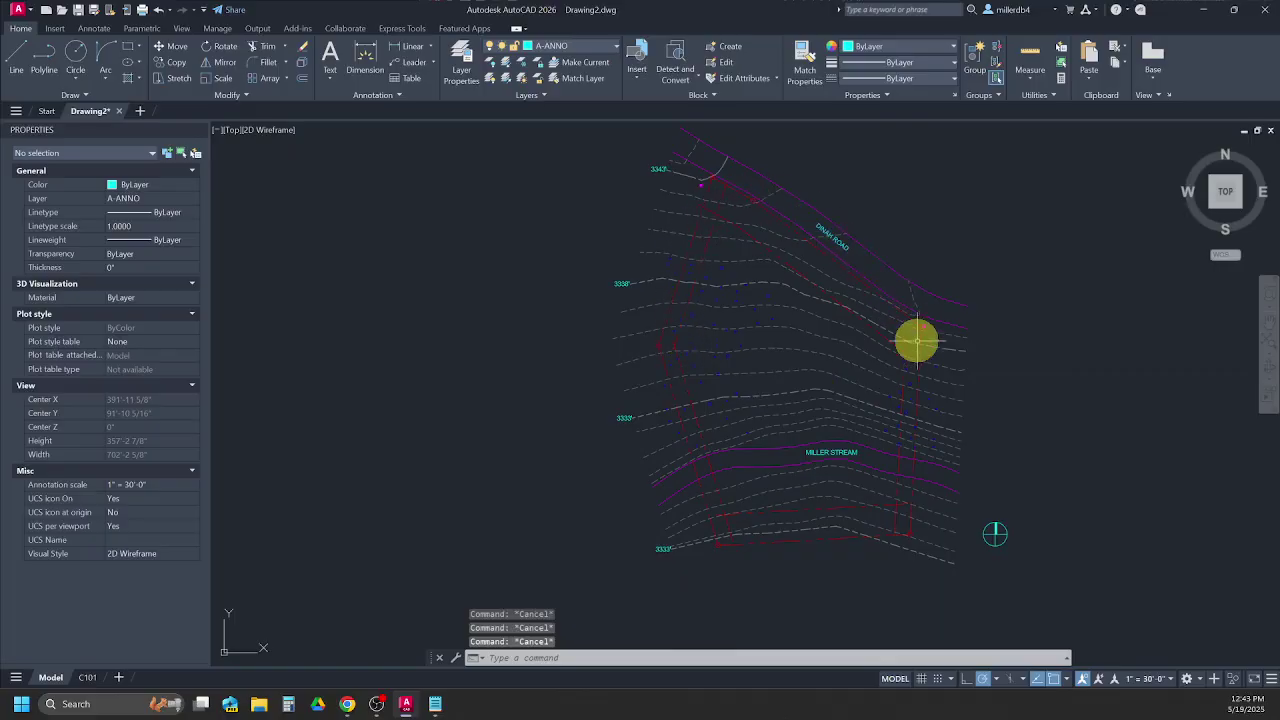
Switch to the browser, examine the setback outline in BSC1210-SitePlanSolution_Layers.pdf, and return to the AutoCAD drawing.
left_click(347, 705)
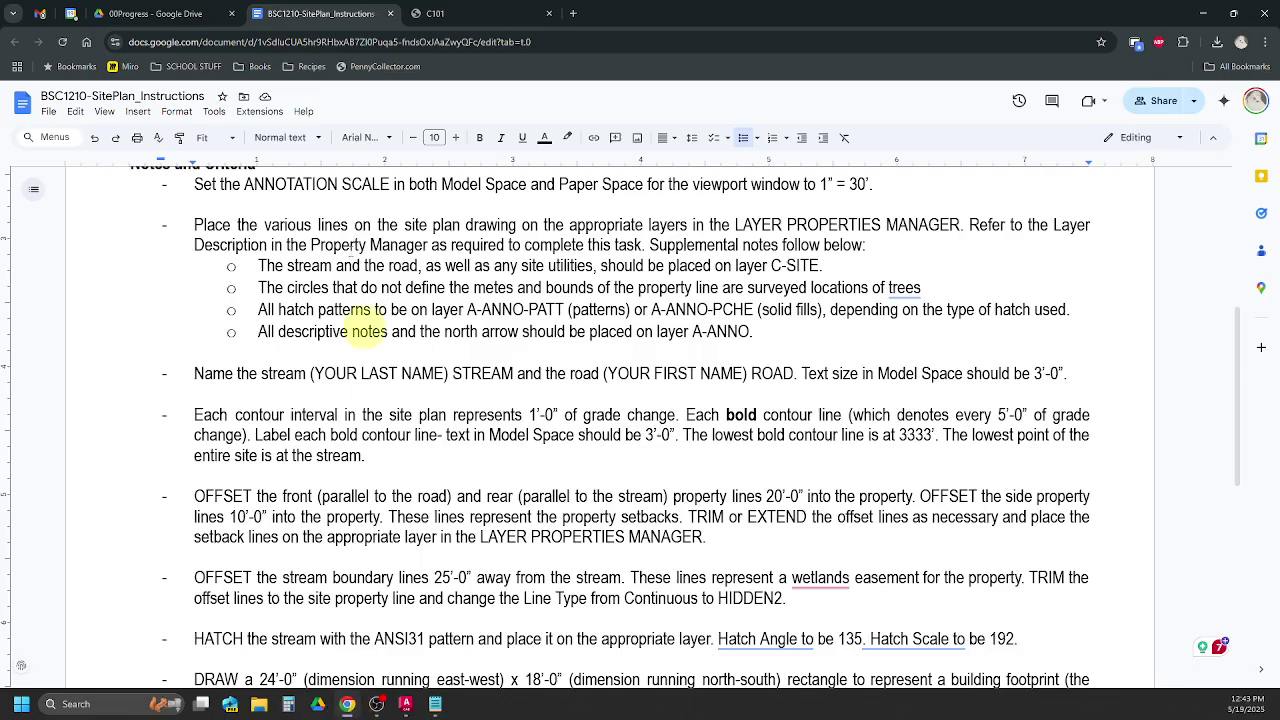
left_click(430, 13)
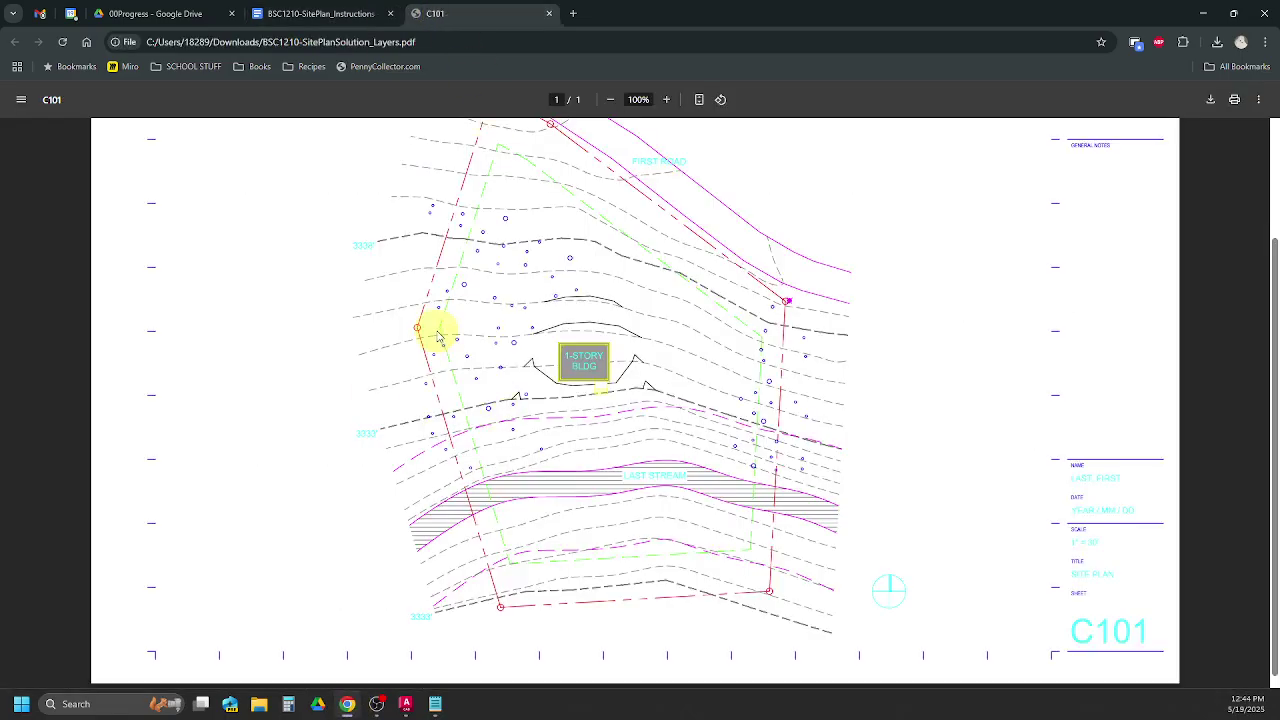
left_click(405, 704)
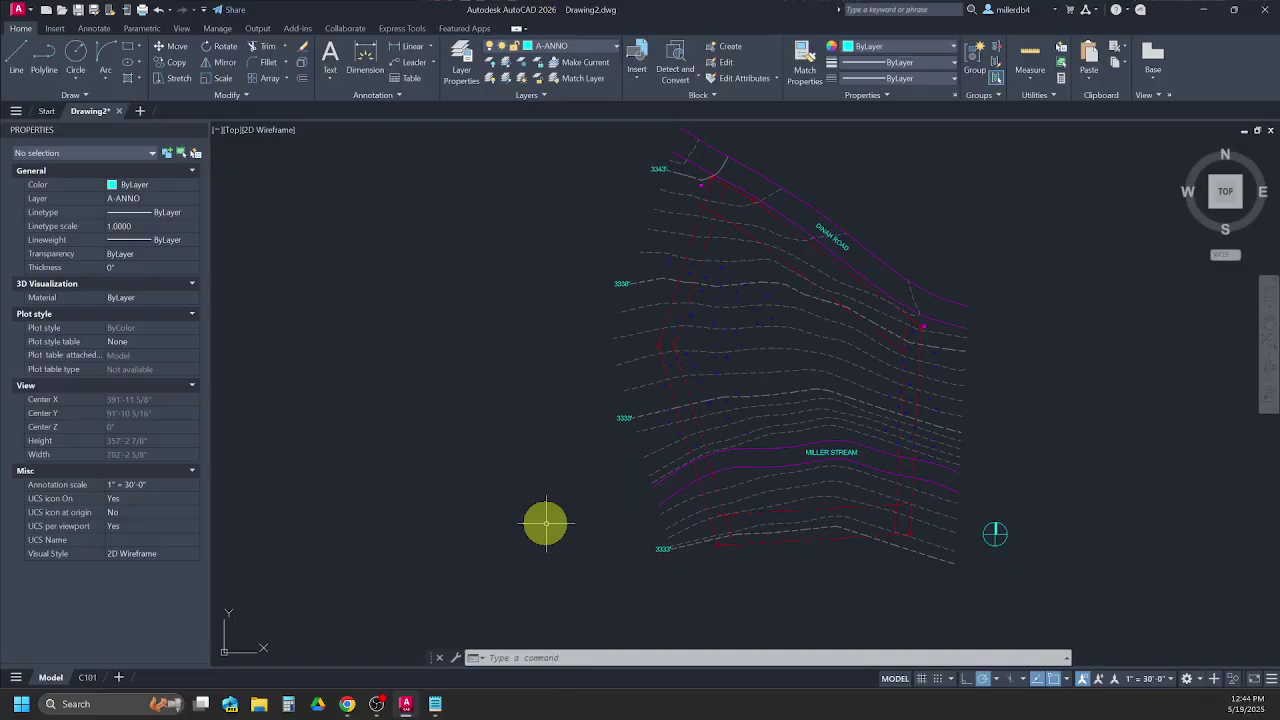
Using Fillet with the Multiple option, join the rear setback line and the lower west setback line at the southwest corner.
type("F")
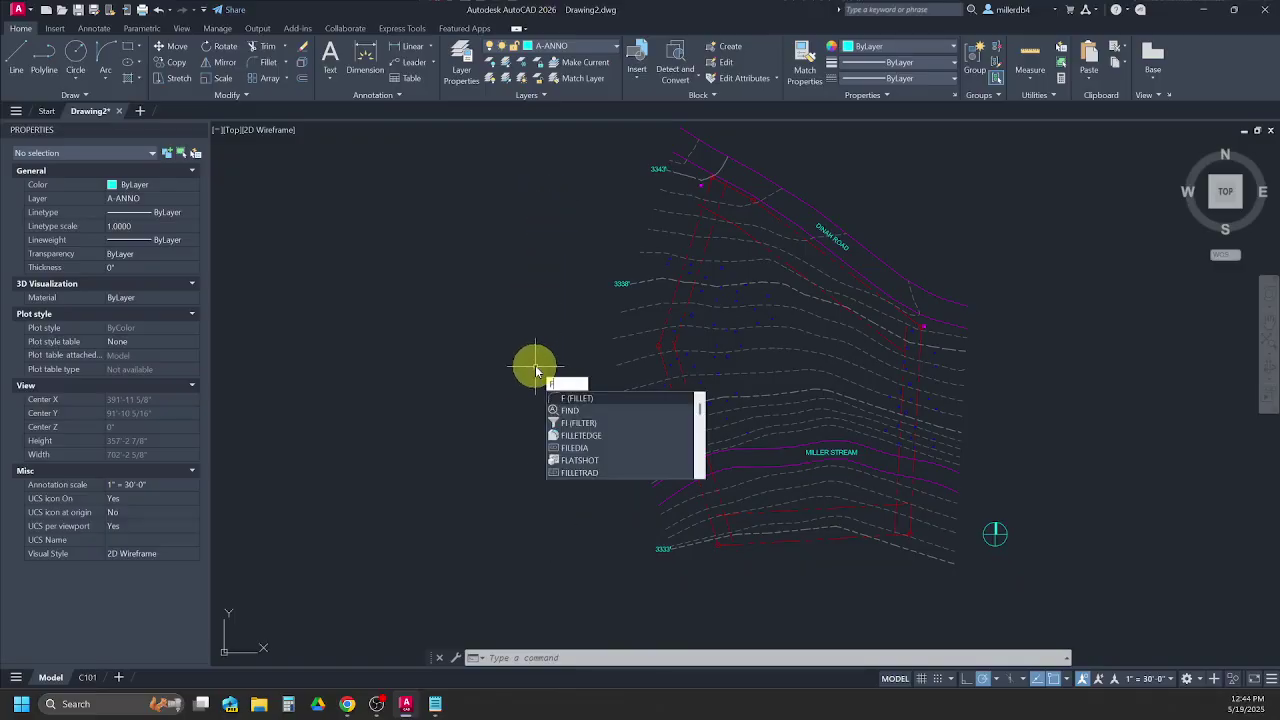
key("Return")
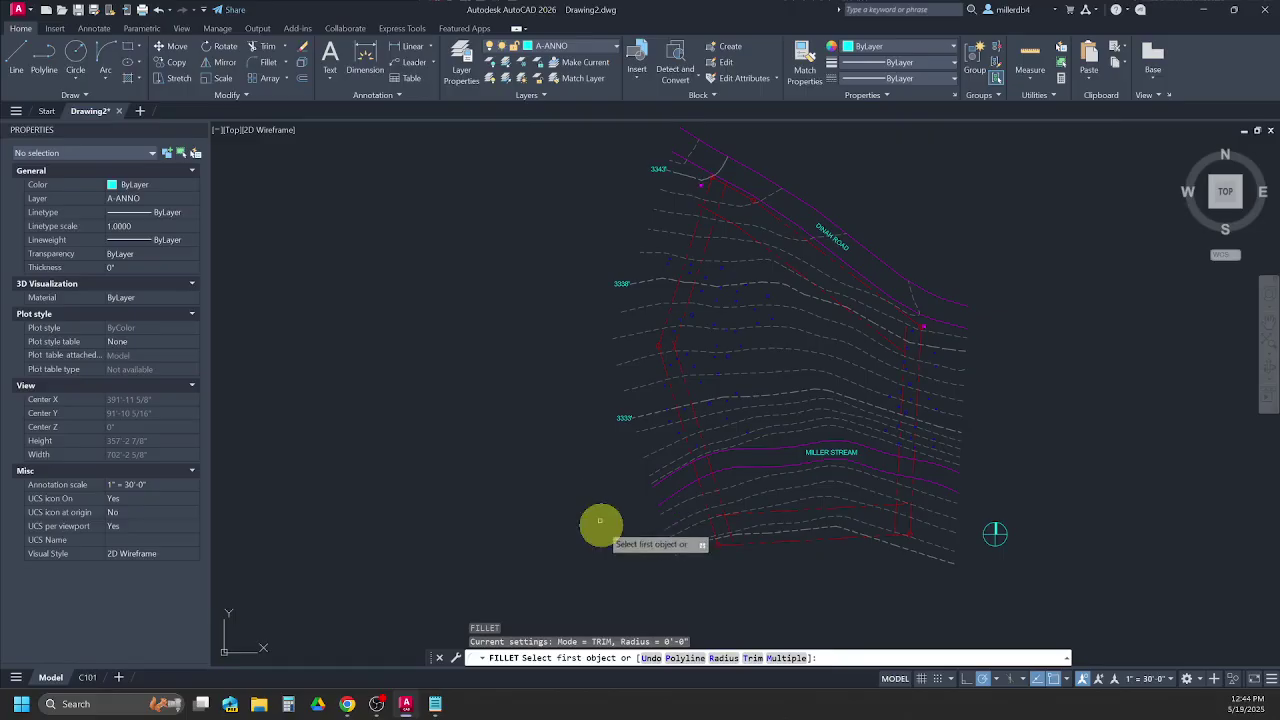
left_click(787, 658)
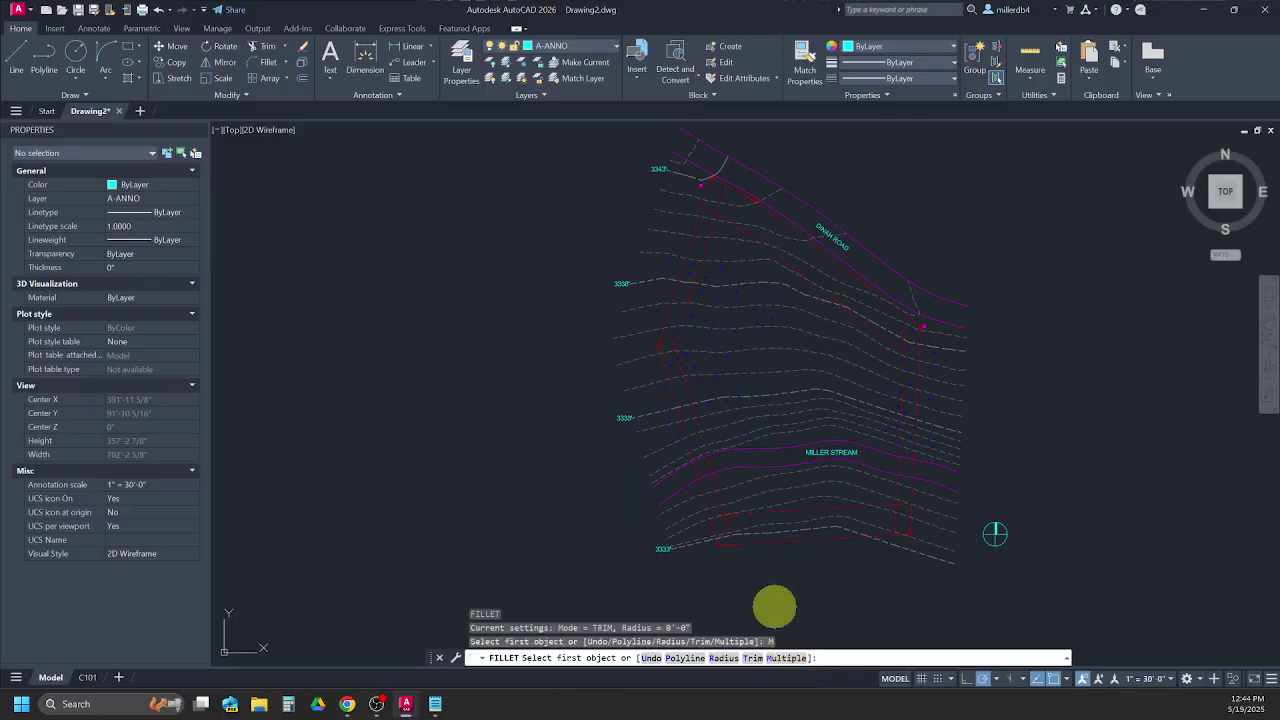
scroll(743, 537, "up", 6)
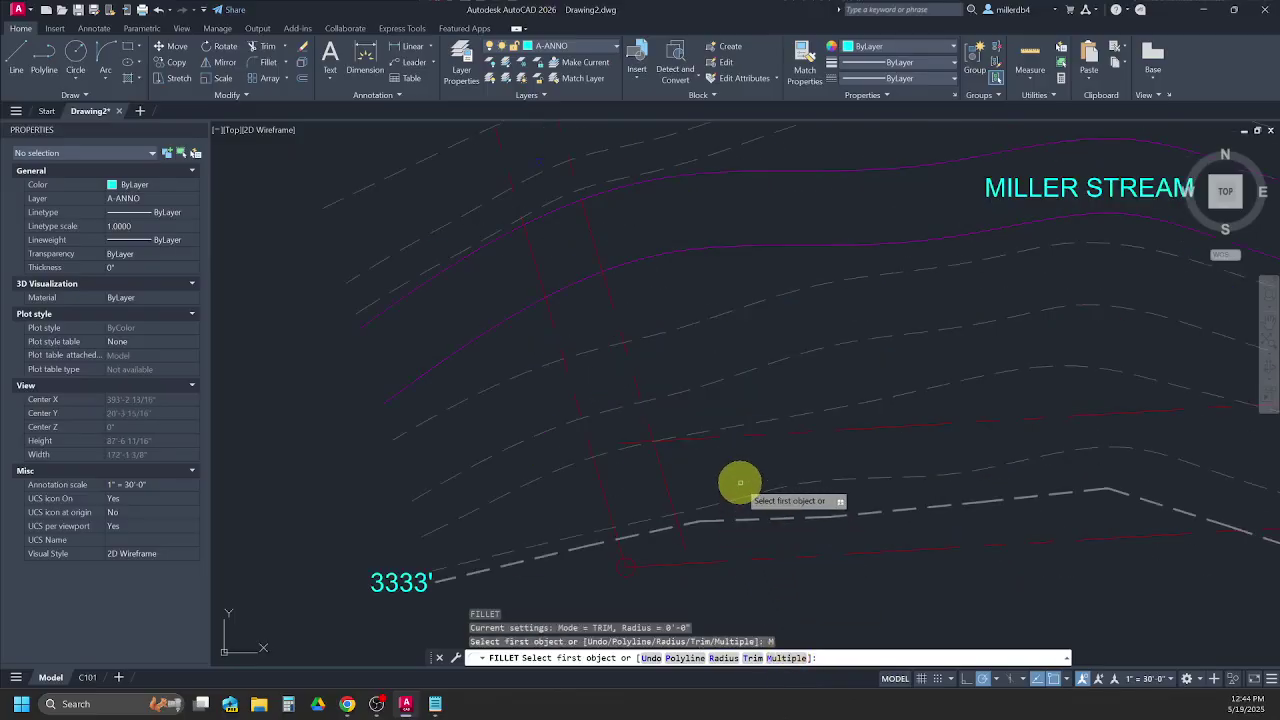
left_click(768, 433)
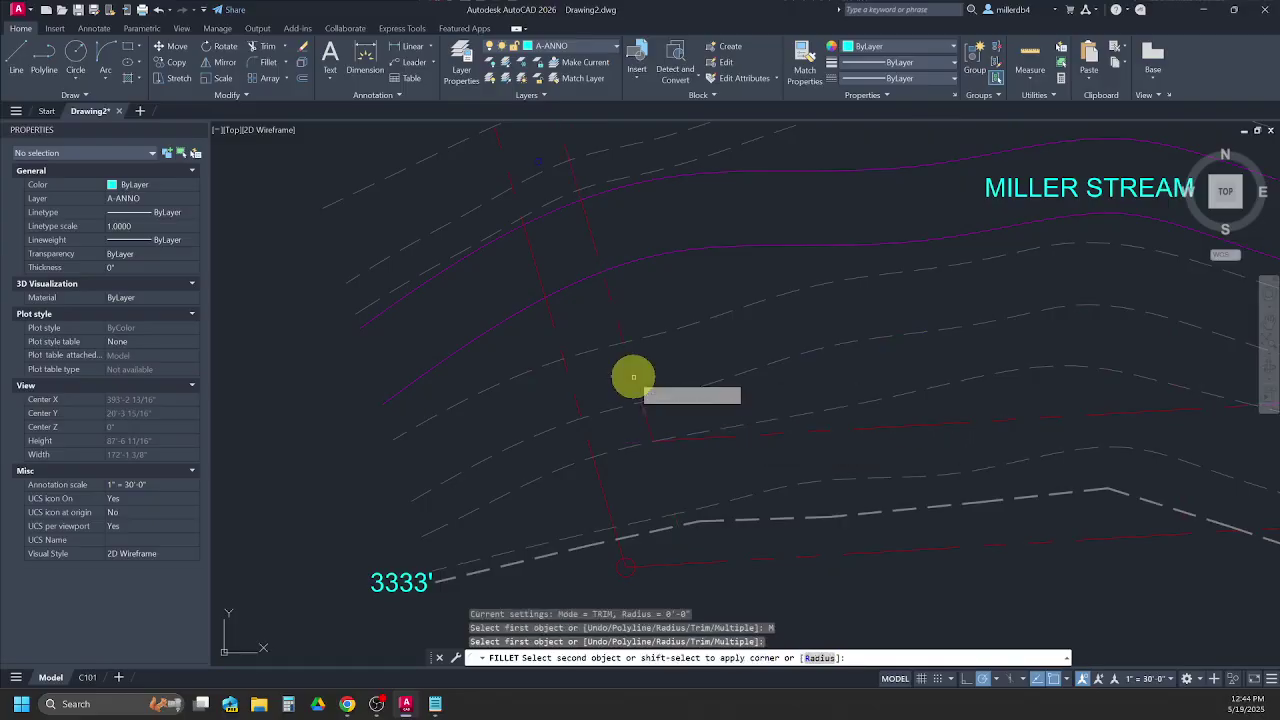
left_click(636, 375)
Fillet the rear setback line and the east setback line together at the southeast corner.
scroll(714, 491, "down", 5)
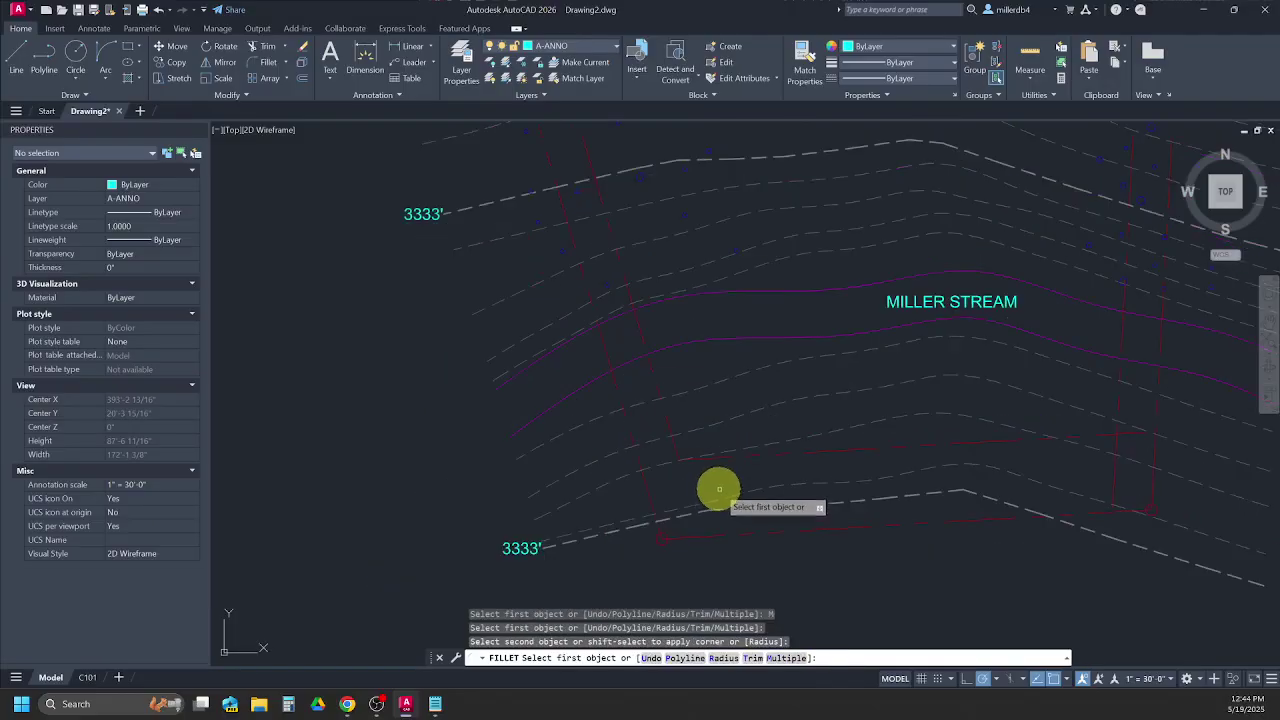
scroll(951, 465, "up", 2)
left_click(951, 452)
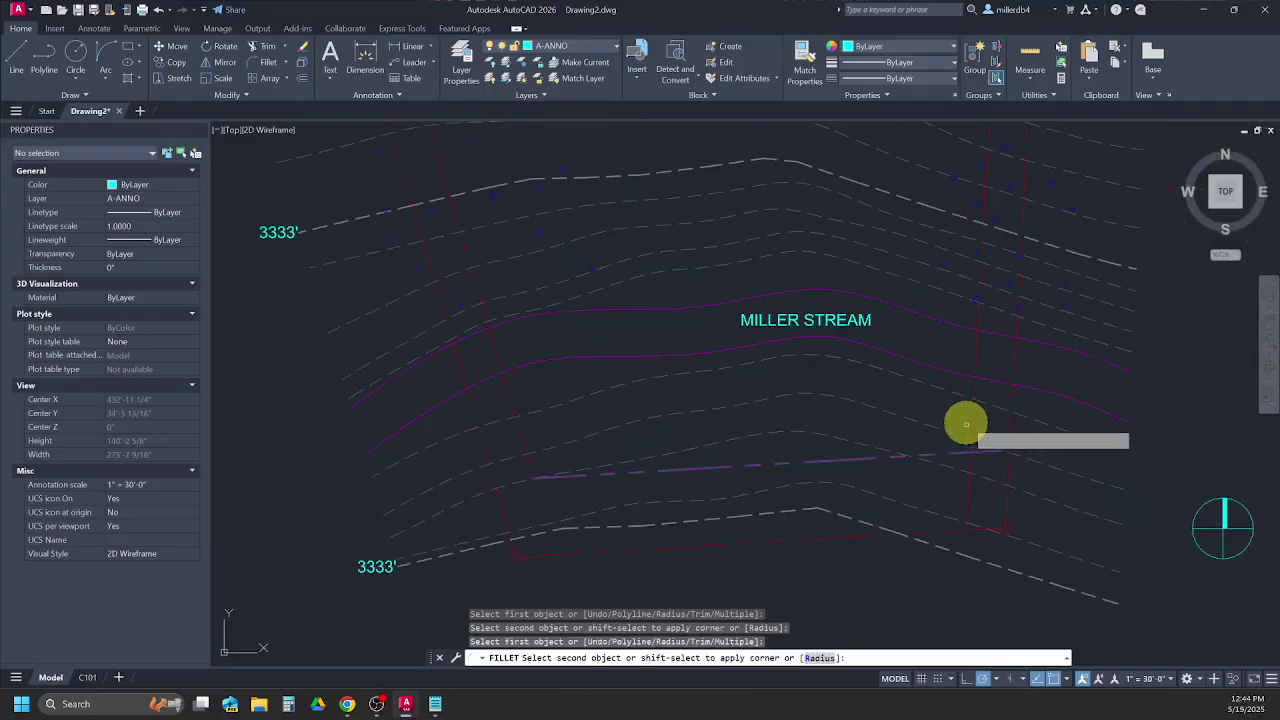
left_click(970, 419)
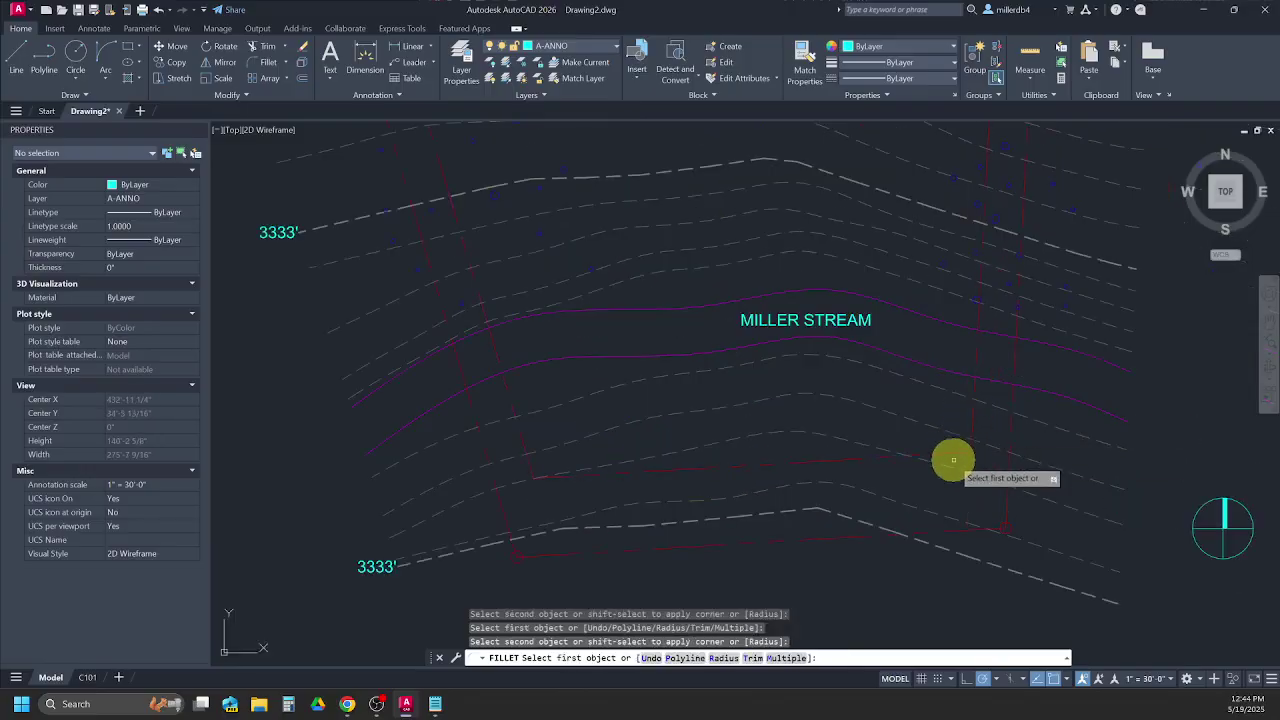
Fillet the long front setback line along the road and the east setback line together at the northeast corner.
scroll(953, 460, "down", 2)
scroll(986, 220, "up", 4)
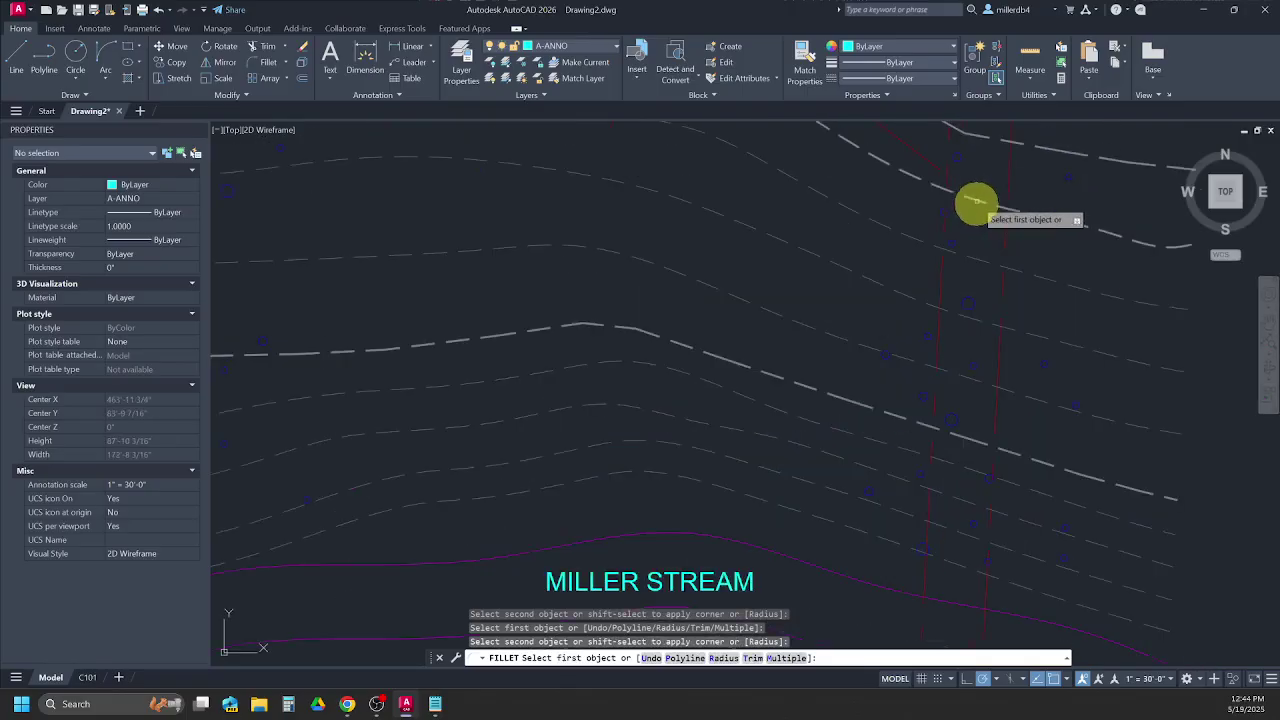
mouse_move(975, 205)
middle_mouse_down()
mouse_move(980, 243)
mouse_move(937, 400)
middle_mouse_up()
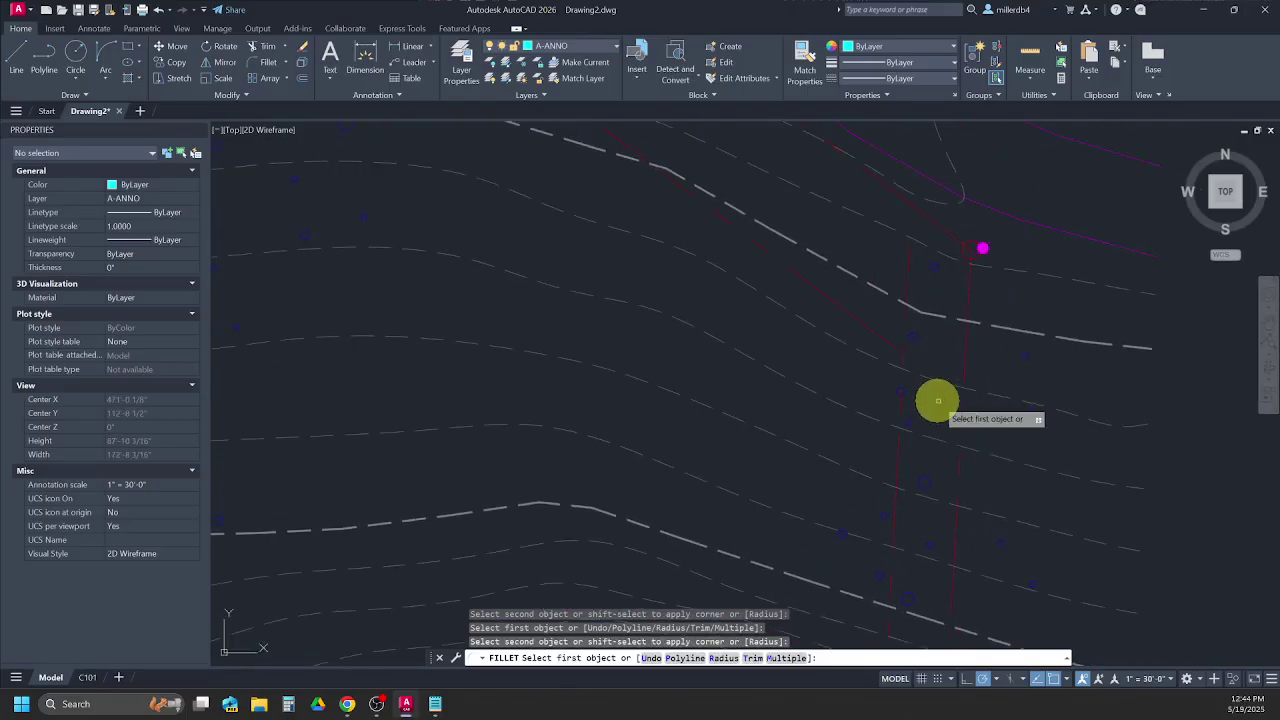
left_click(887, 342)
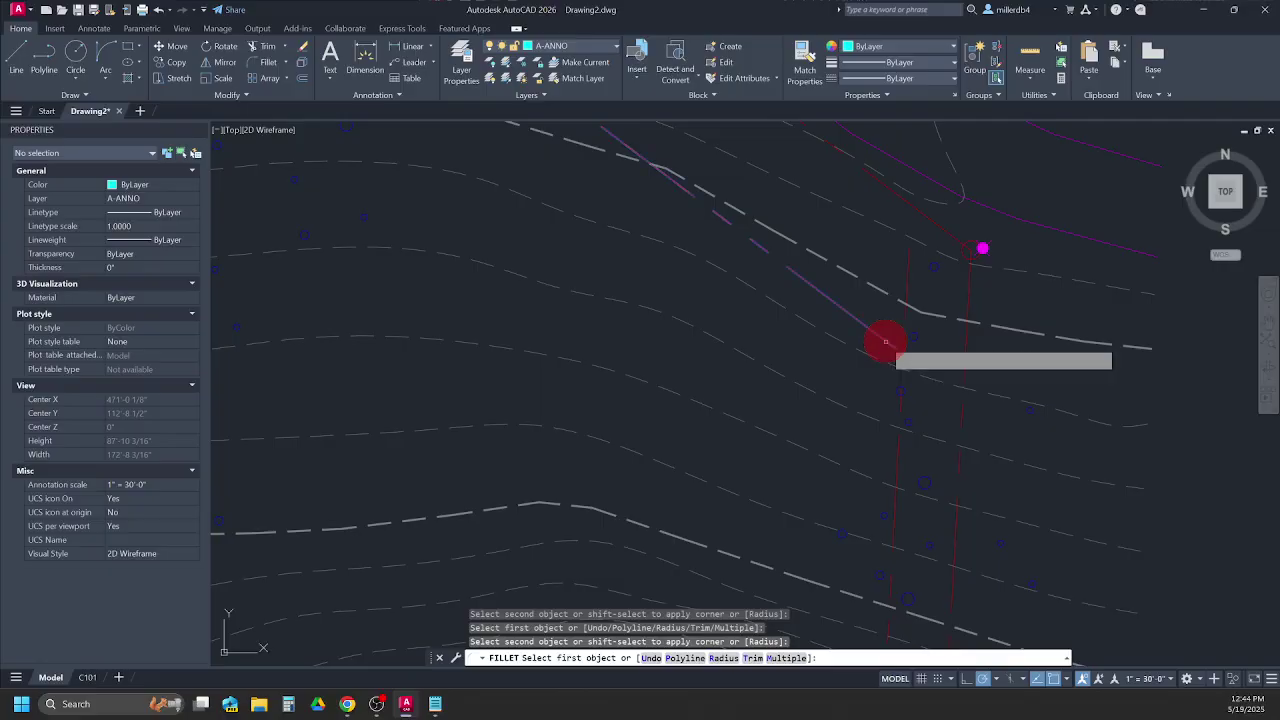
left_click(898, 461)
Fillet the two front setback segments parallel to Dinah Road together where they change direction.
scroll(763, 437, "down", 2)
middle_click_drag(614, 294, 734, 491)
scroll(606, 289, "up", 6)
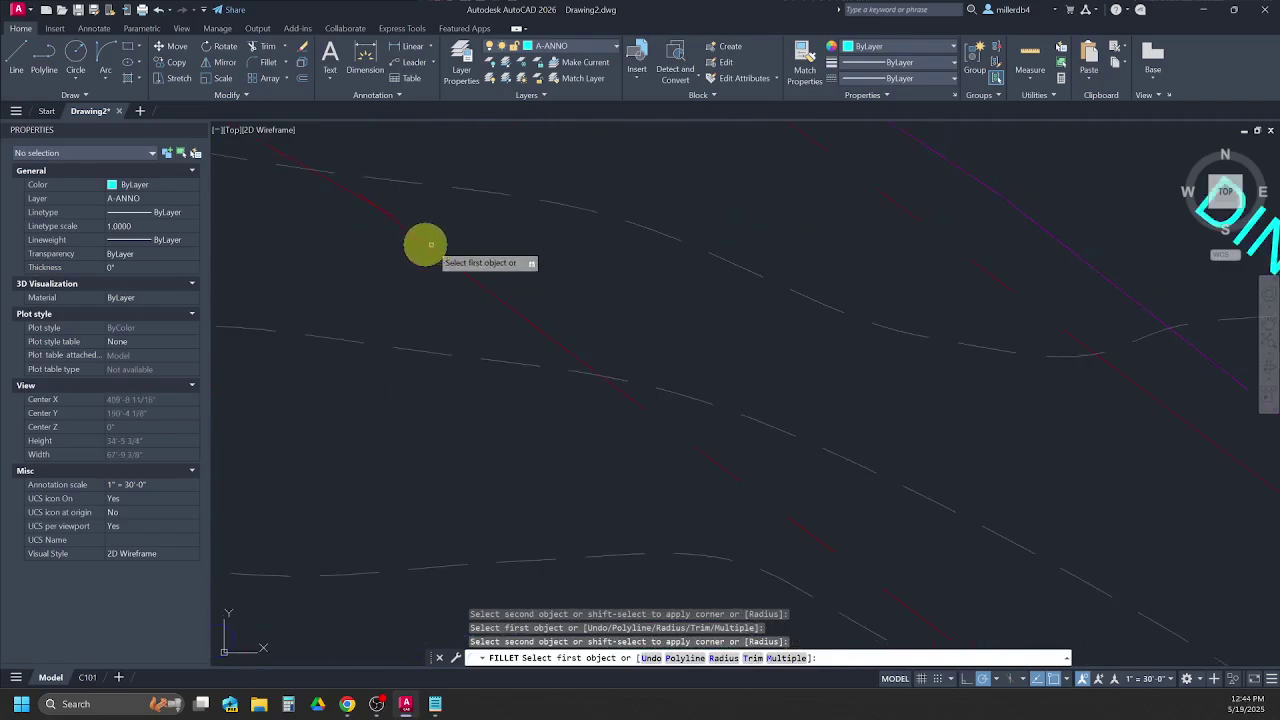
middle_click_drag(343, 206, 543, 351)
scroll(602, 352, "down", 4)
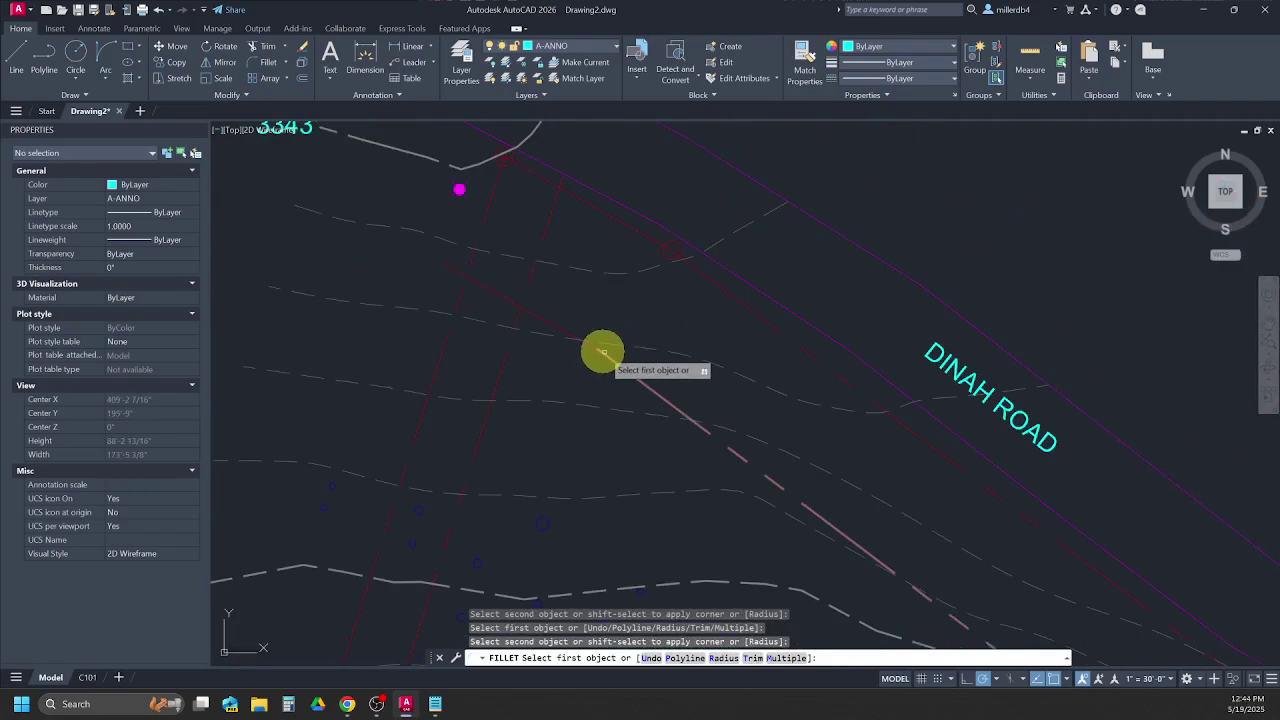
scroll(598, 351, "up", 6)
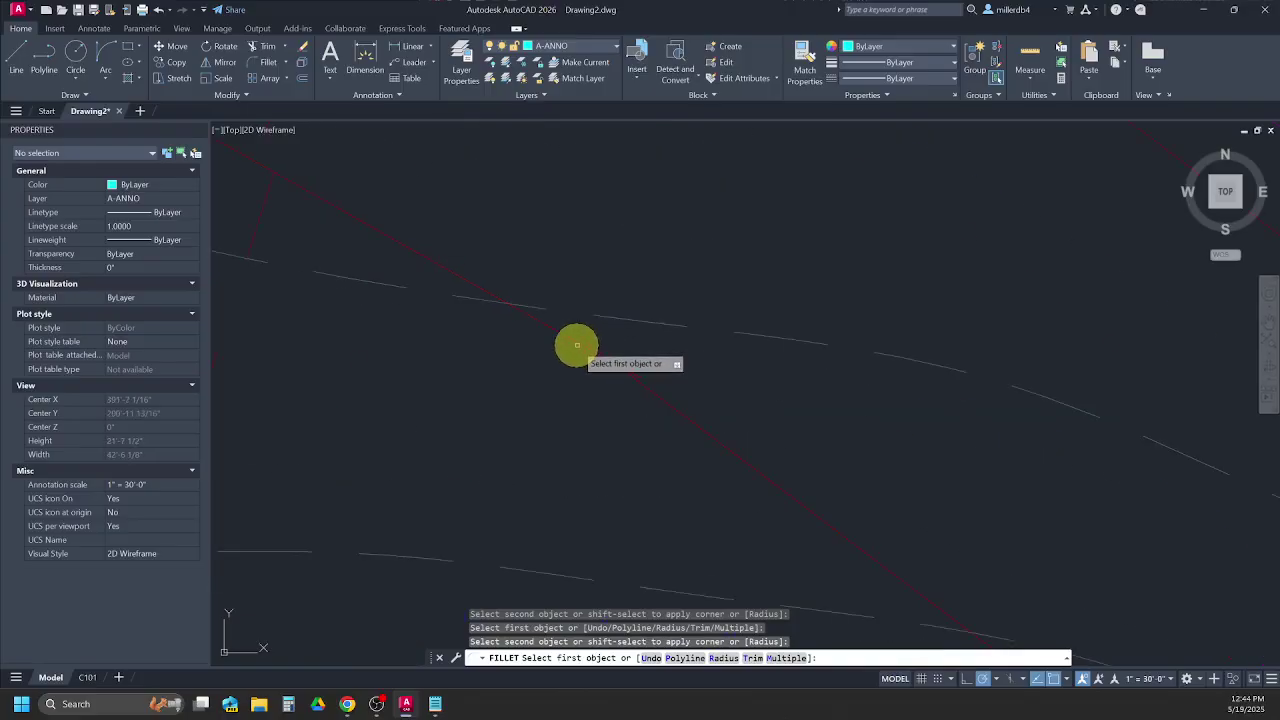
left_click(565, 338)
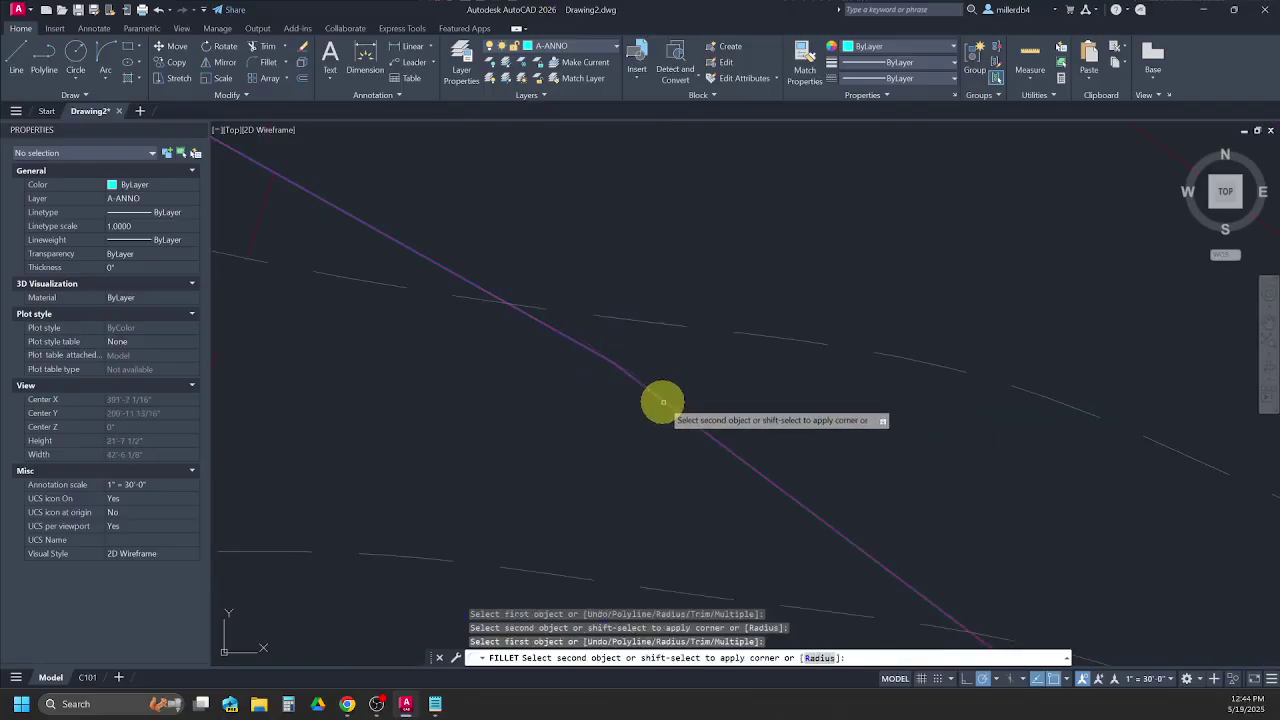
left_click(663, 402)
Fillet the upper west setback line and the short front setback segment together at the northwest corner.
scroll(651, 403, "down", 4)
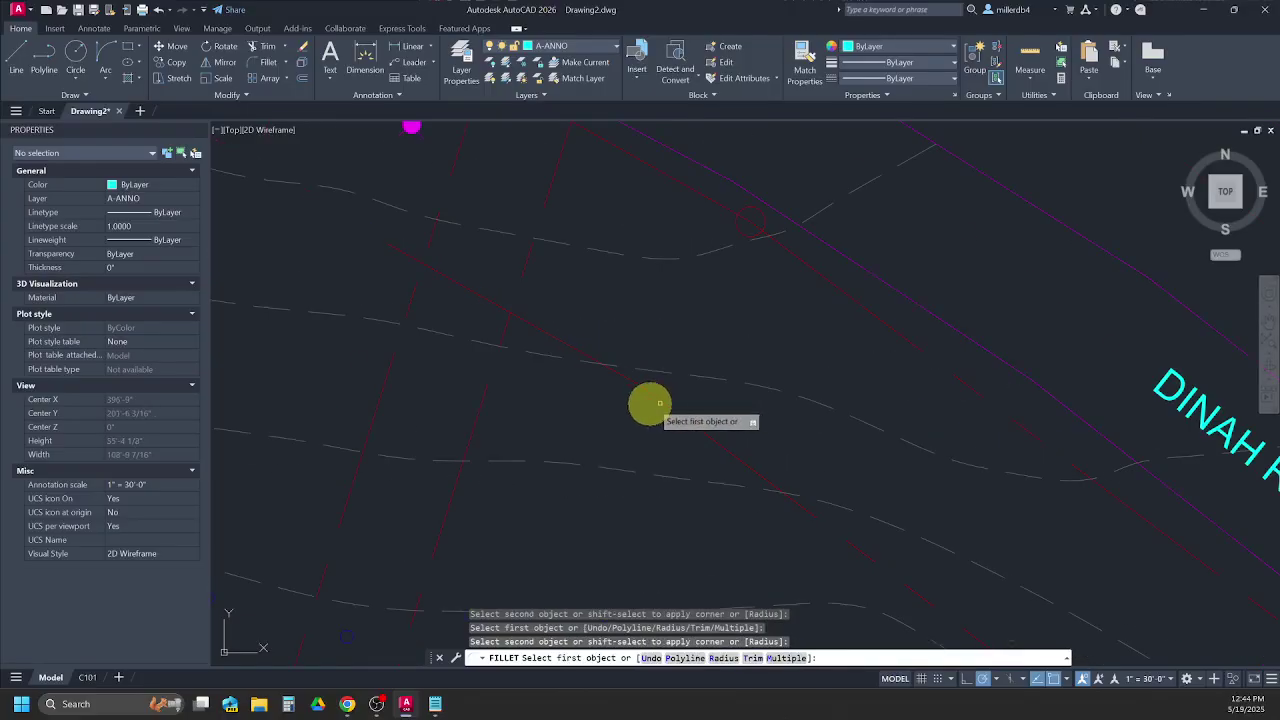
left_click(478, 412)
left_click(531, 323)
Fillet the upper and lower west setback lines together at the west bend, closing the setback outline, and end the Fillet command.
scroll(532, 347, "down", 4)
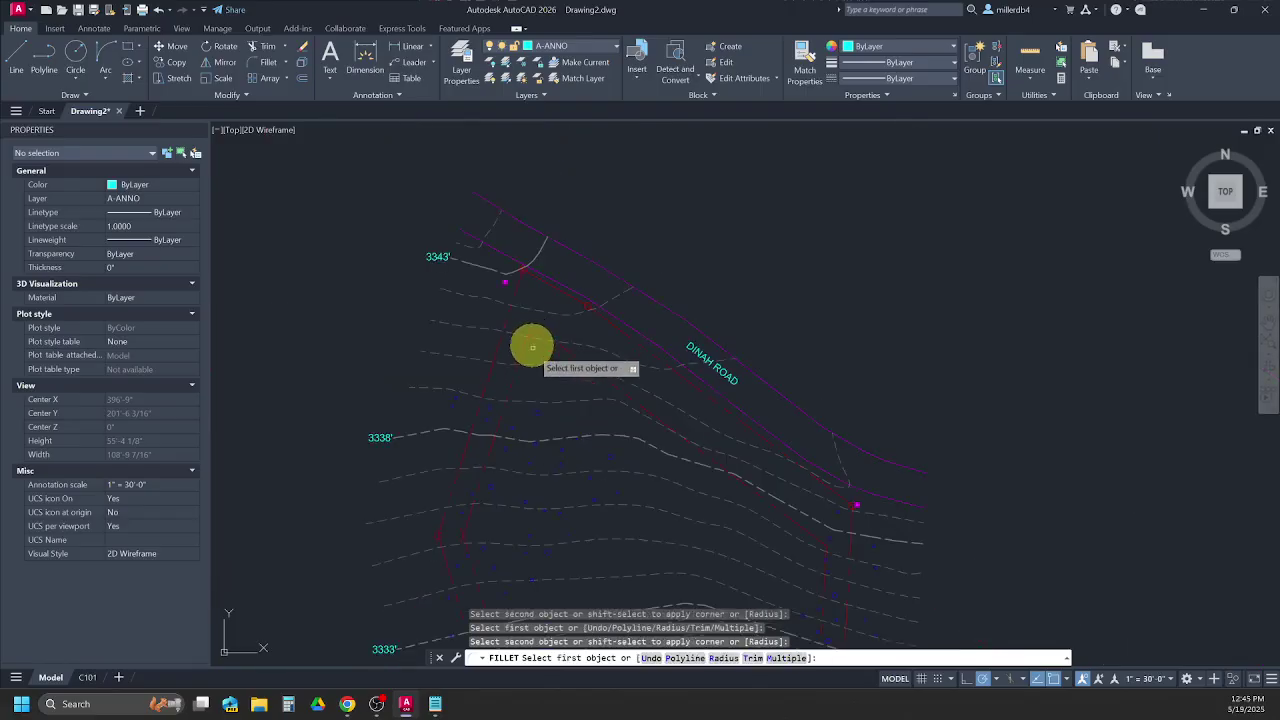
scroll(461, 524, "up", 6)
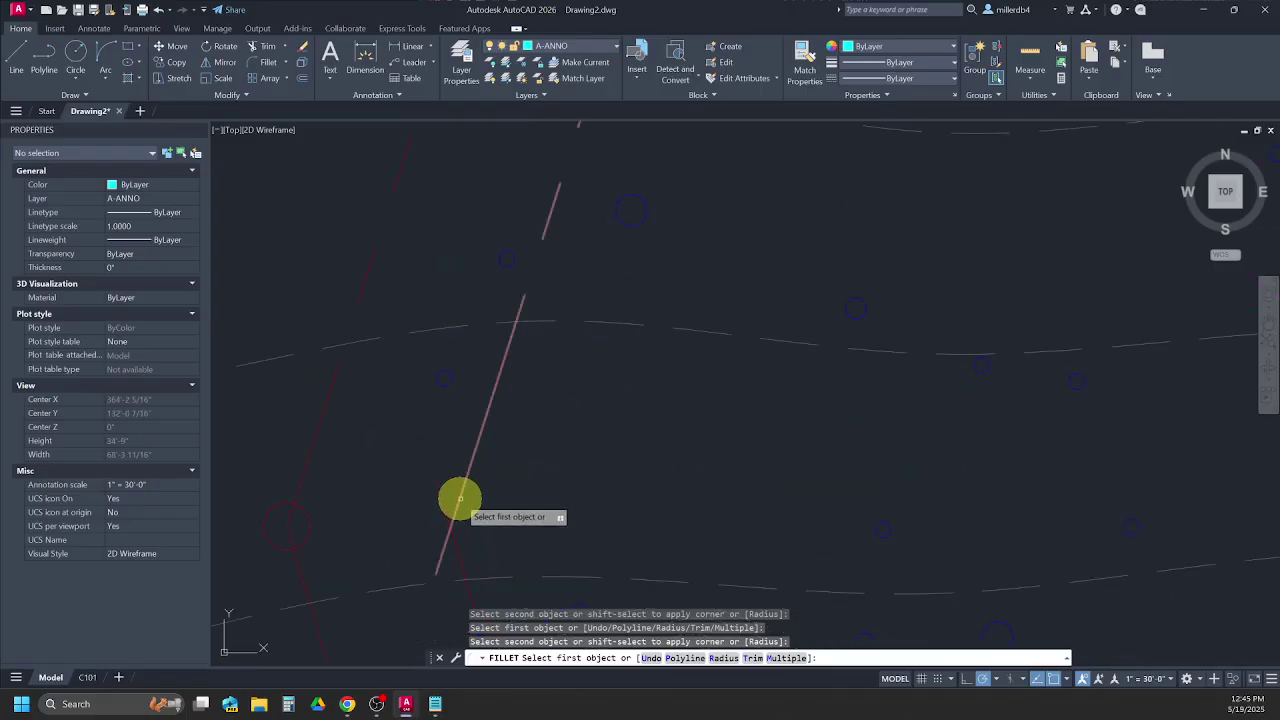
left_click(460, 498)
left_click(461, 562)
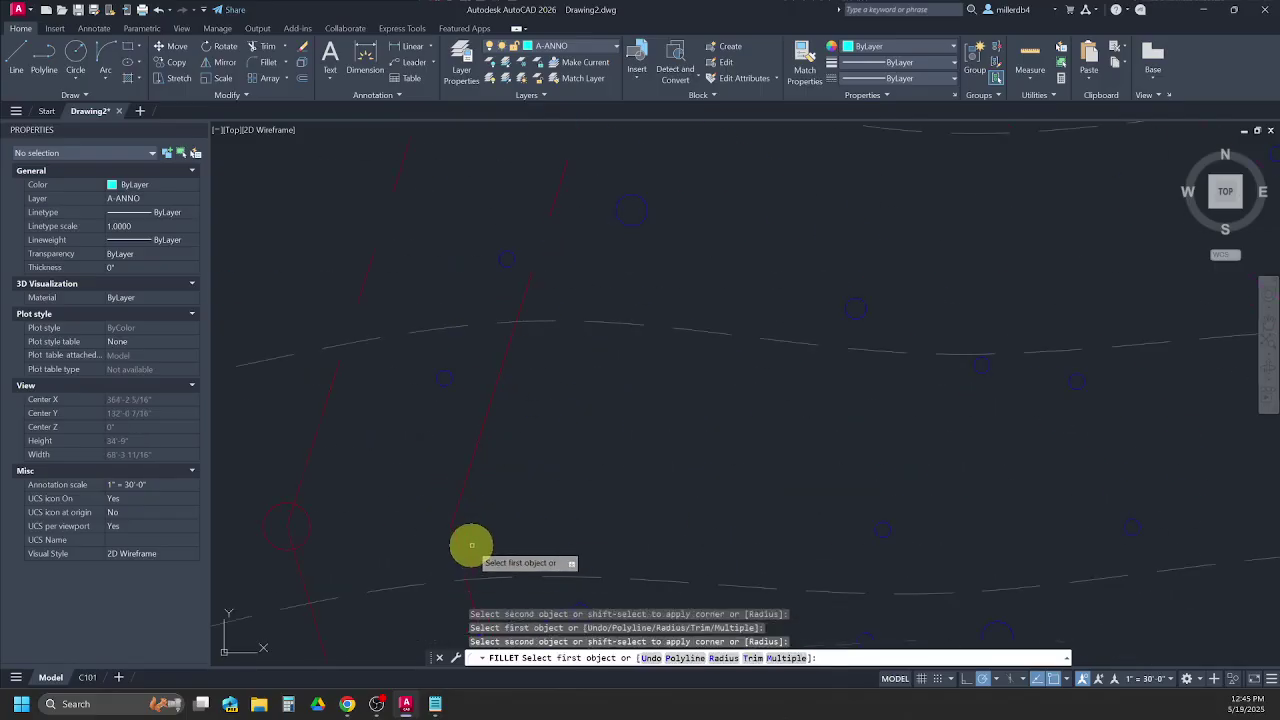
scroll(471, 545, "down", 5)
mouse_move(514, 528)
middle_mouse_down()
mouse_move(508, 443)
mouse_move(528, 391)
mouse_move(563, 364)
mouse_move(548, 349)
middle_mouse_up()
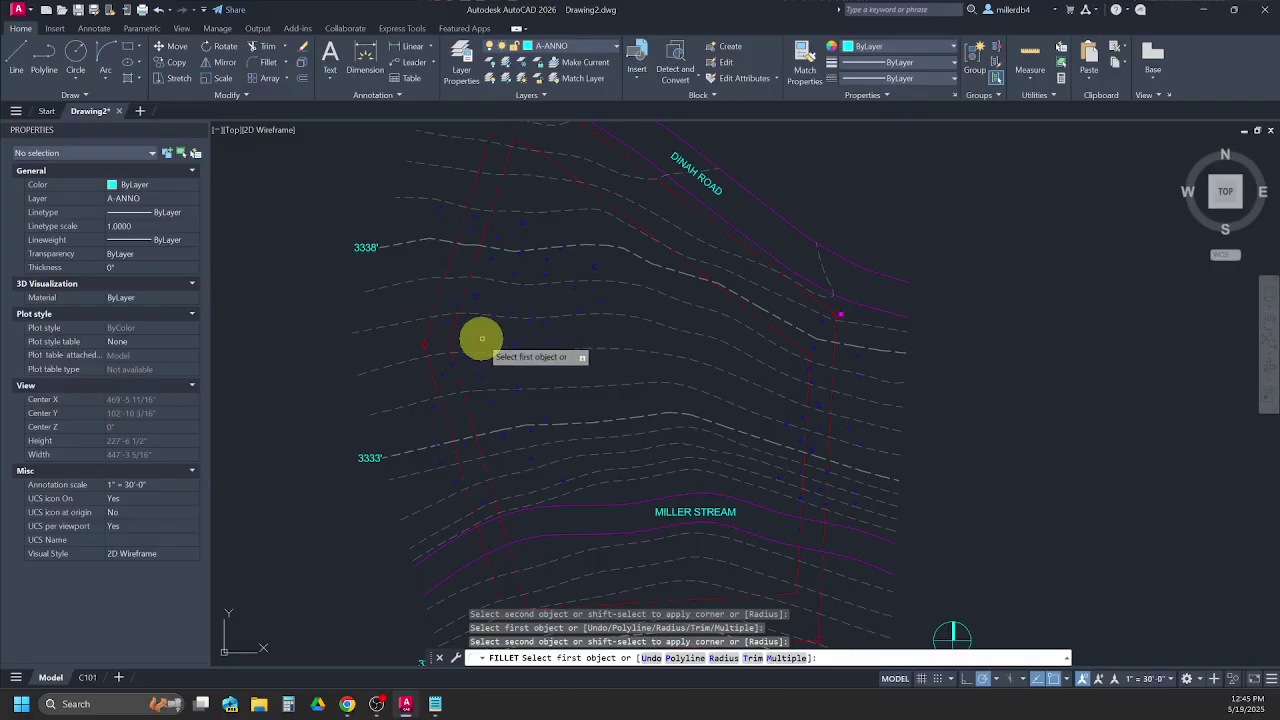
key("Escape")
key("Escape")
key("Escape")
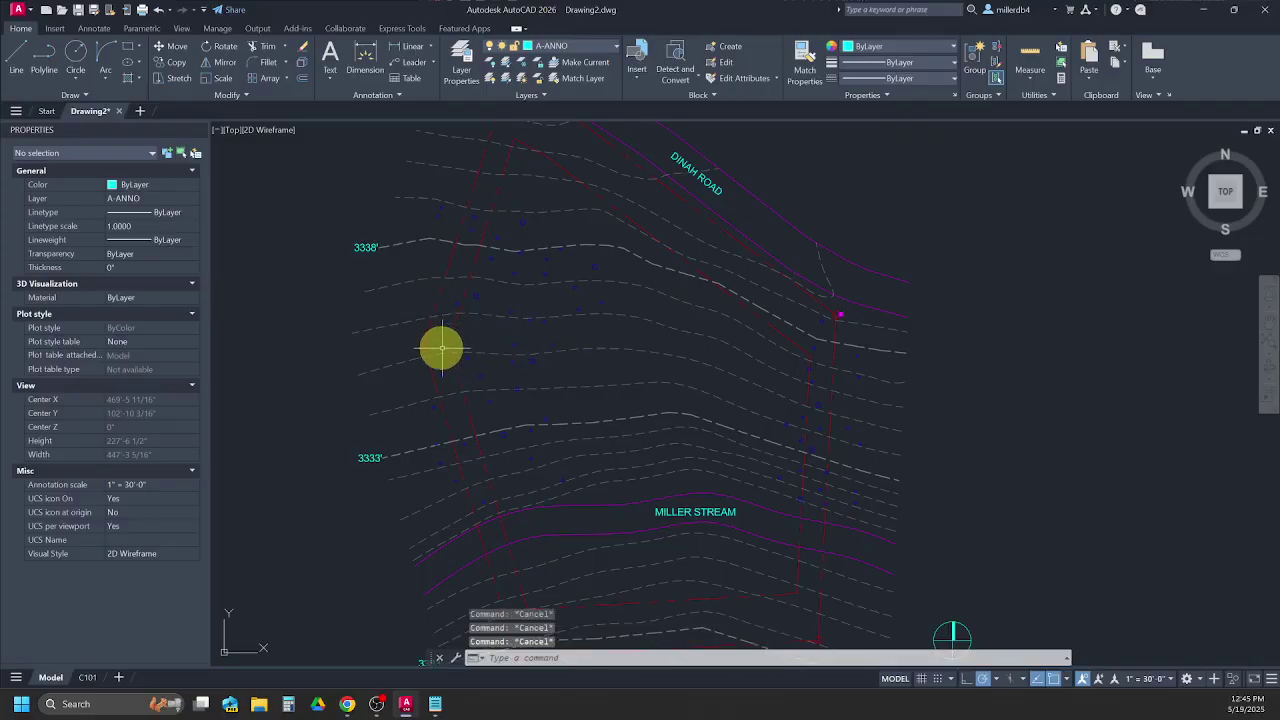
Move the closed setback polyline to the C-SITE-SBAK layer and clear the selection.
left_click(453, 336)
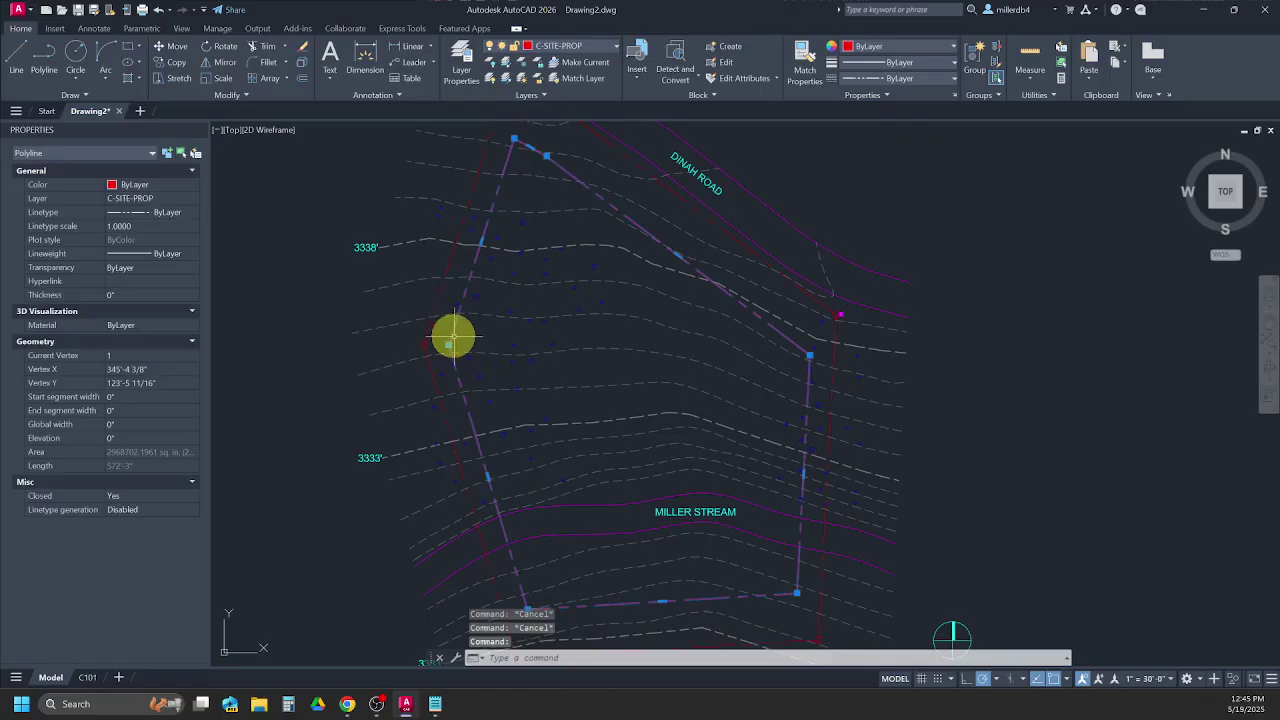
left_click(580, 47)
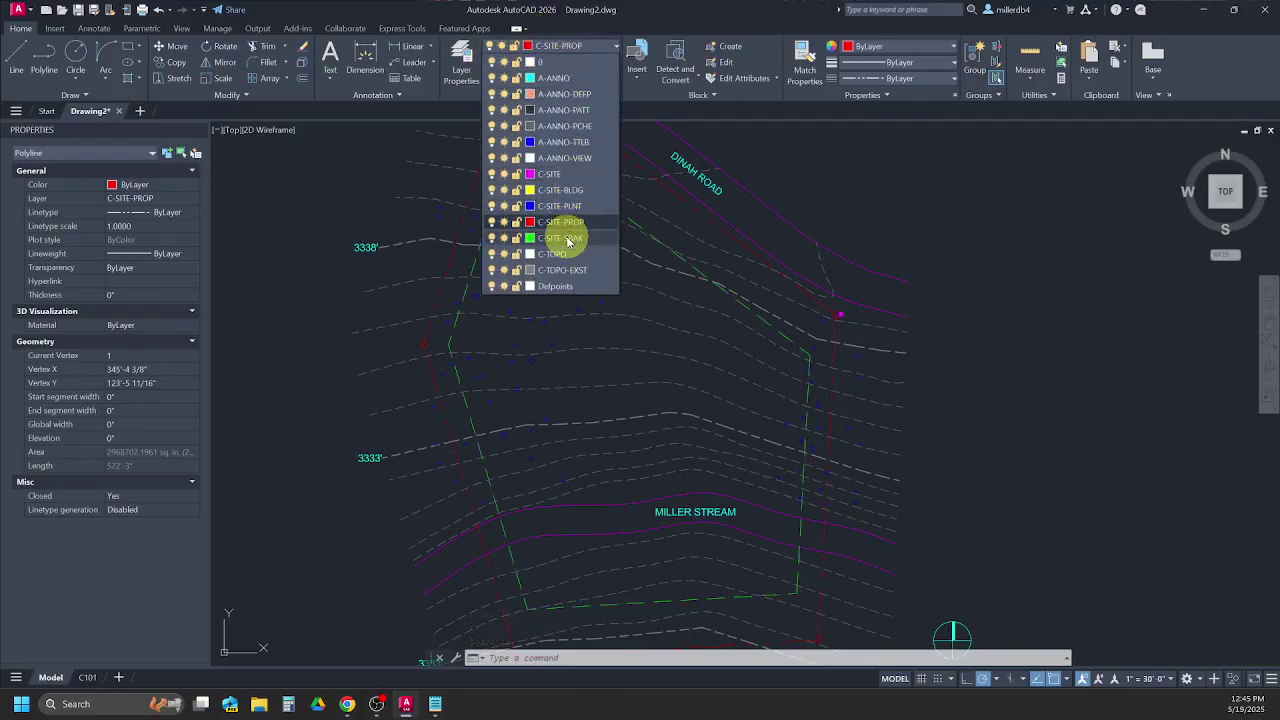
left_click(565, 238)
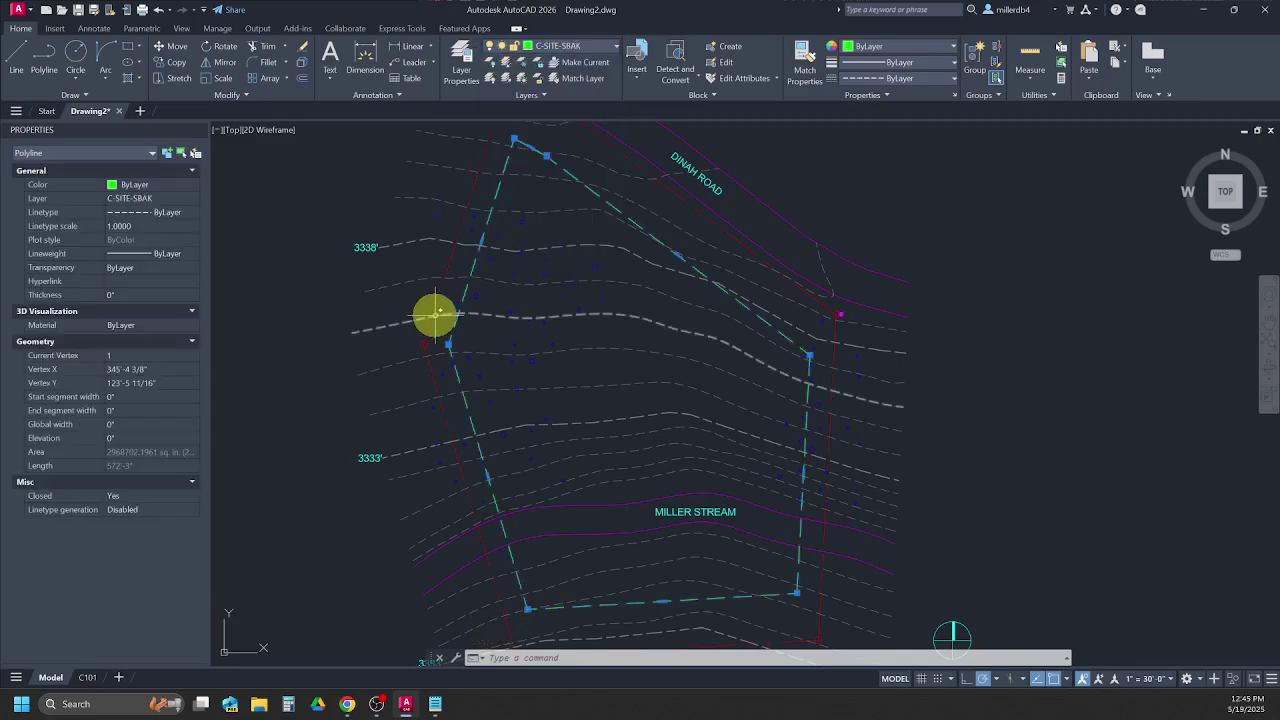
key("Escape")
key("Escape")
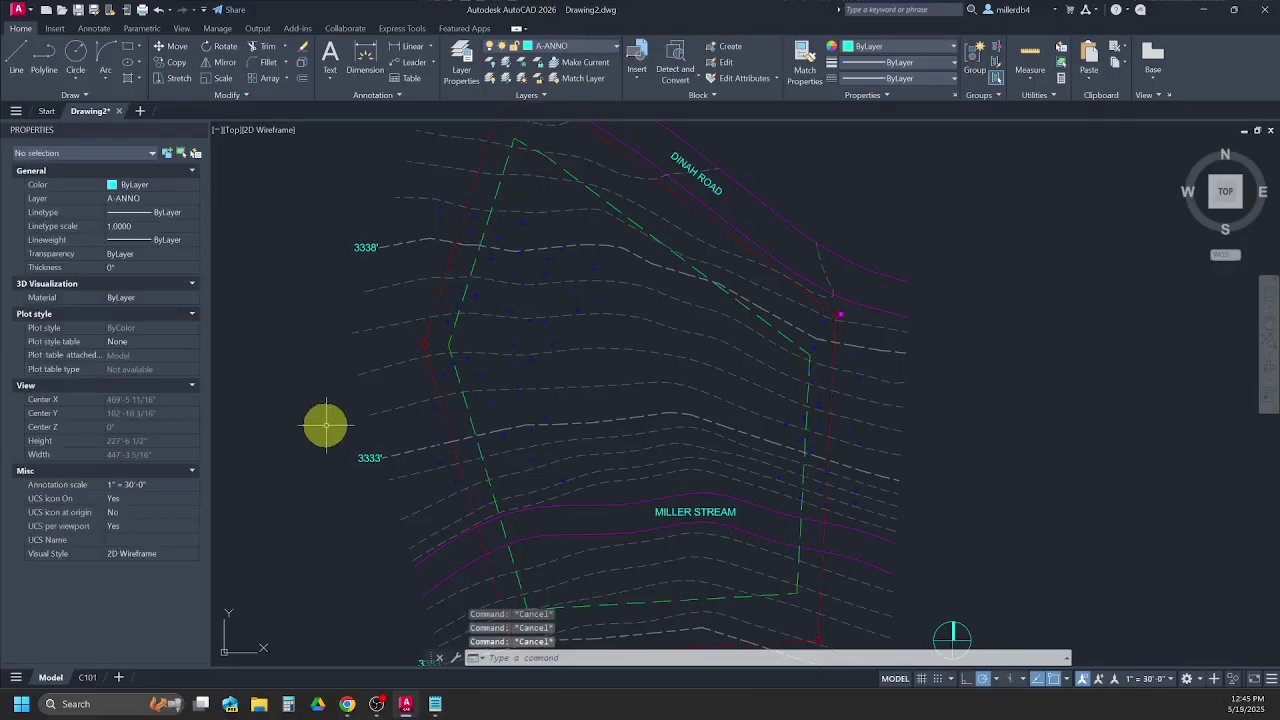
Switch to the browser, check the solution PDF and the wetlands easement instructions in BSC1210-SitePlan_Instructions, and return to the AutoCAD drawing.
left_click(345, 706)
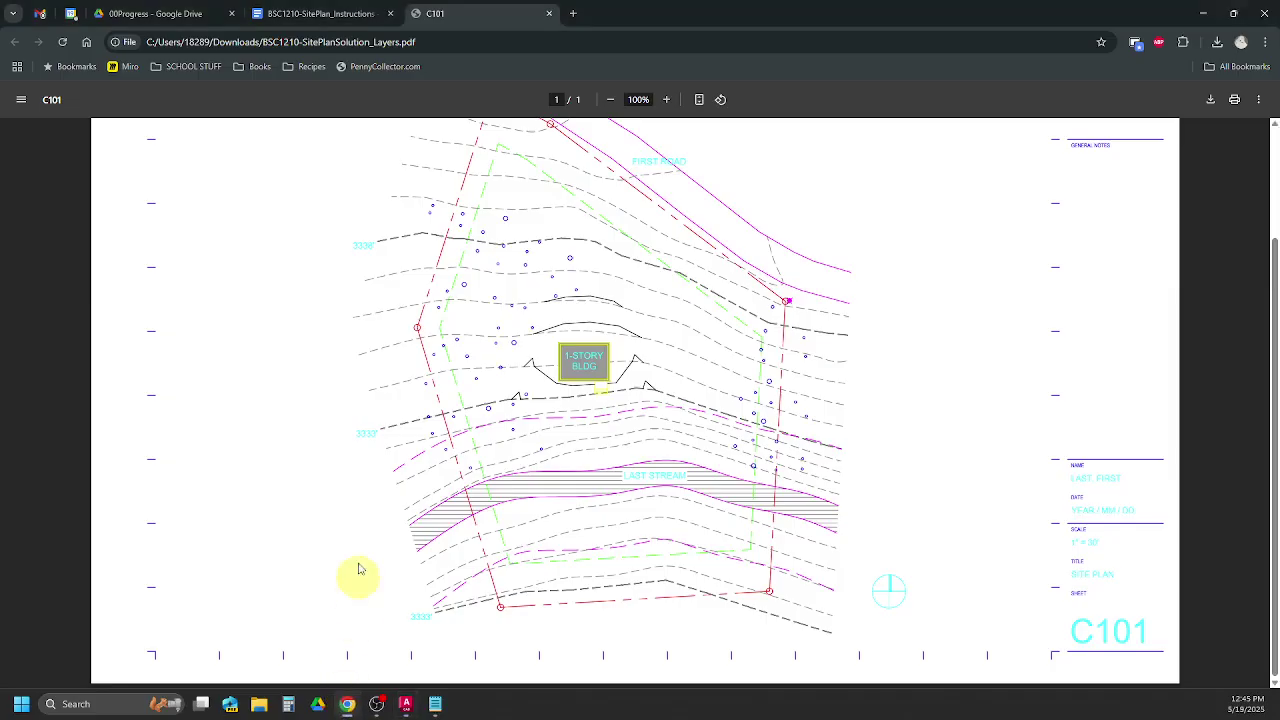
left_click(289, 18)
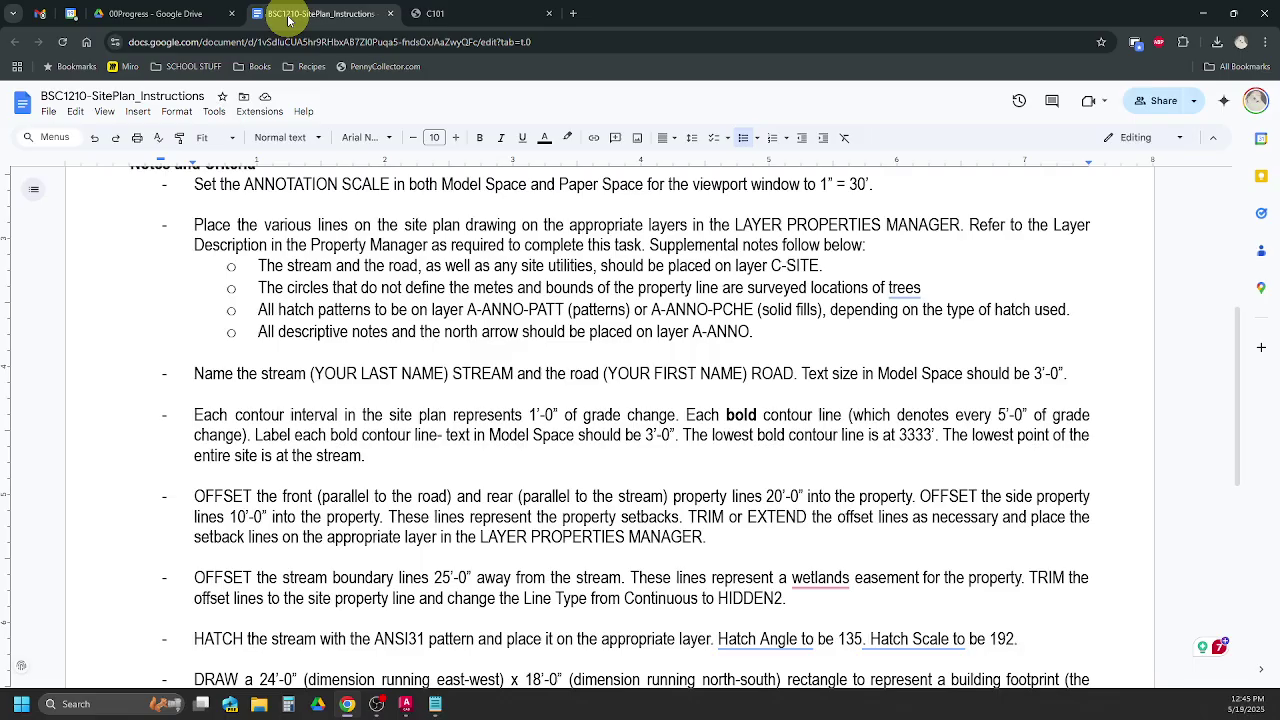
scroll(390, 400, "down", 1)
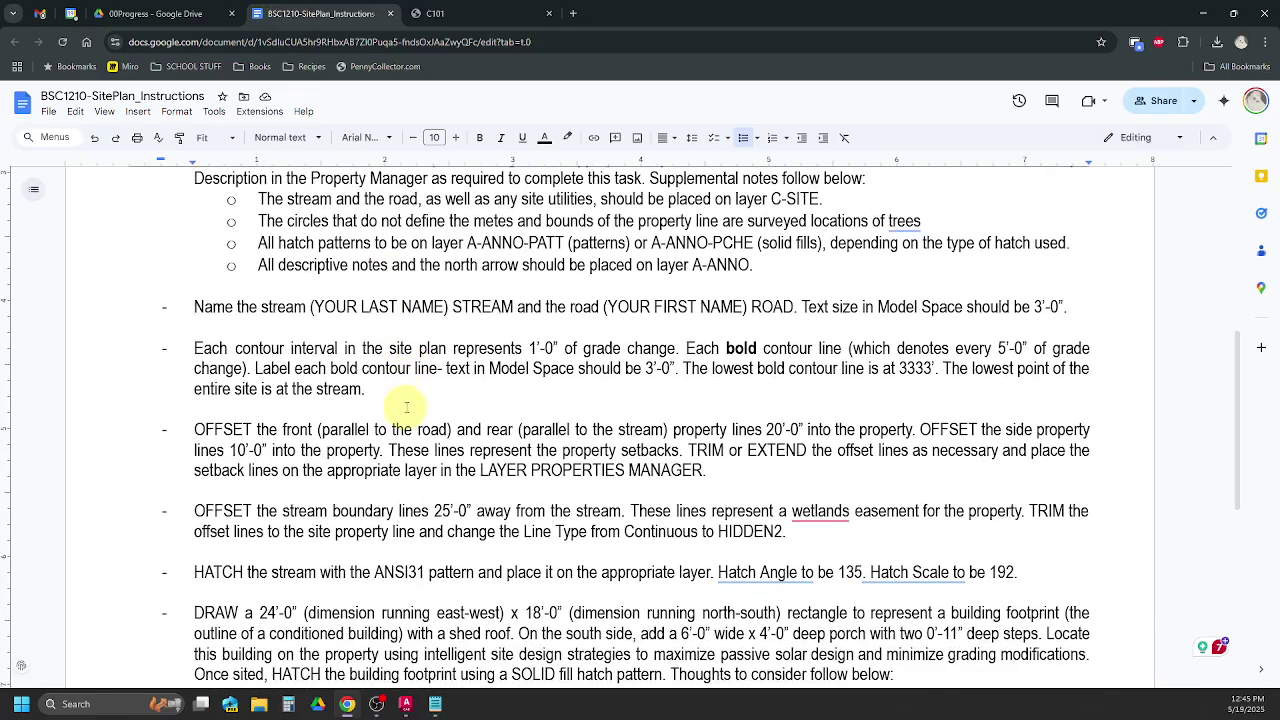
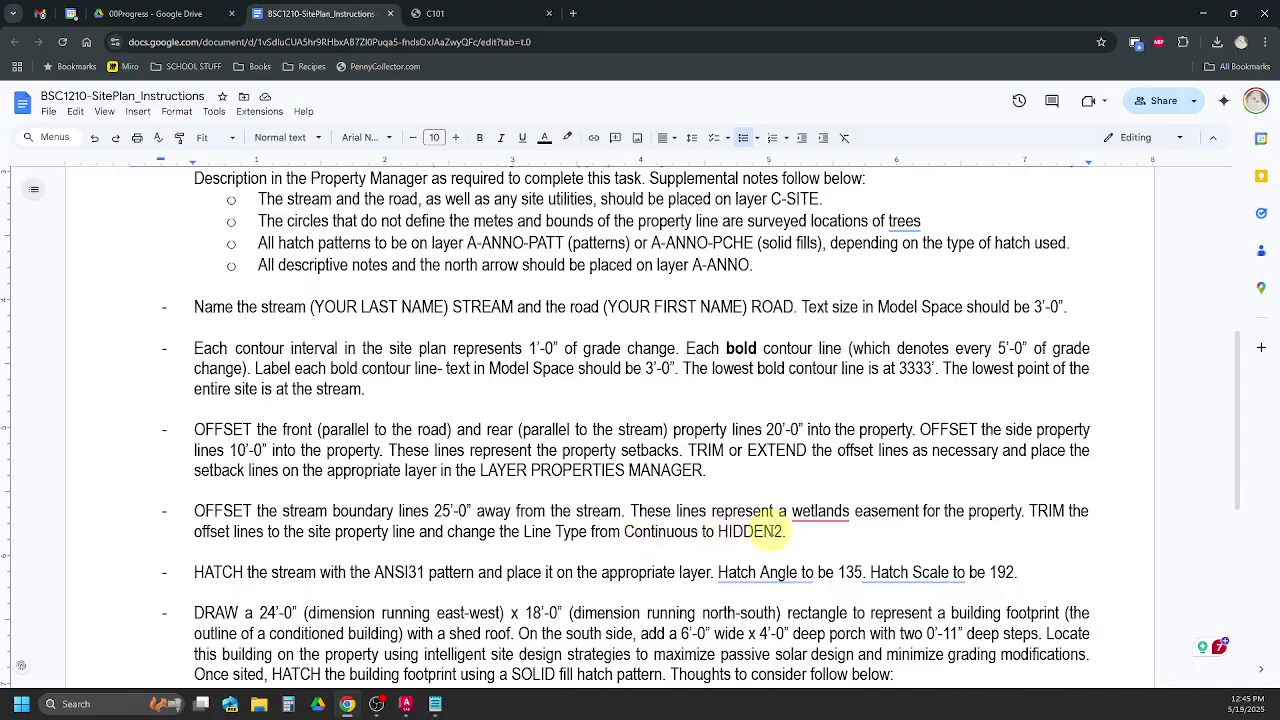
left_click(1203, 13)
scroll(612, 467, "down", 2)
scroll(623, 463, "up", 2)
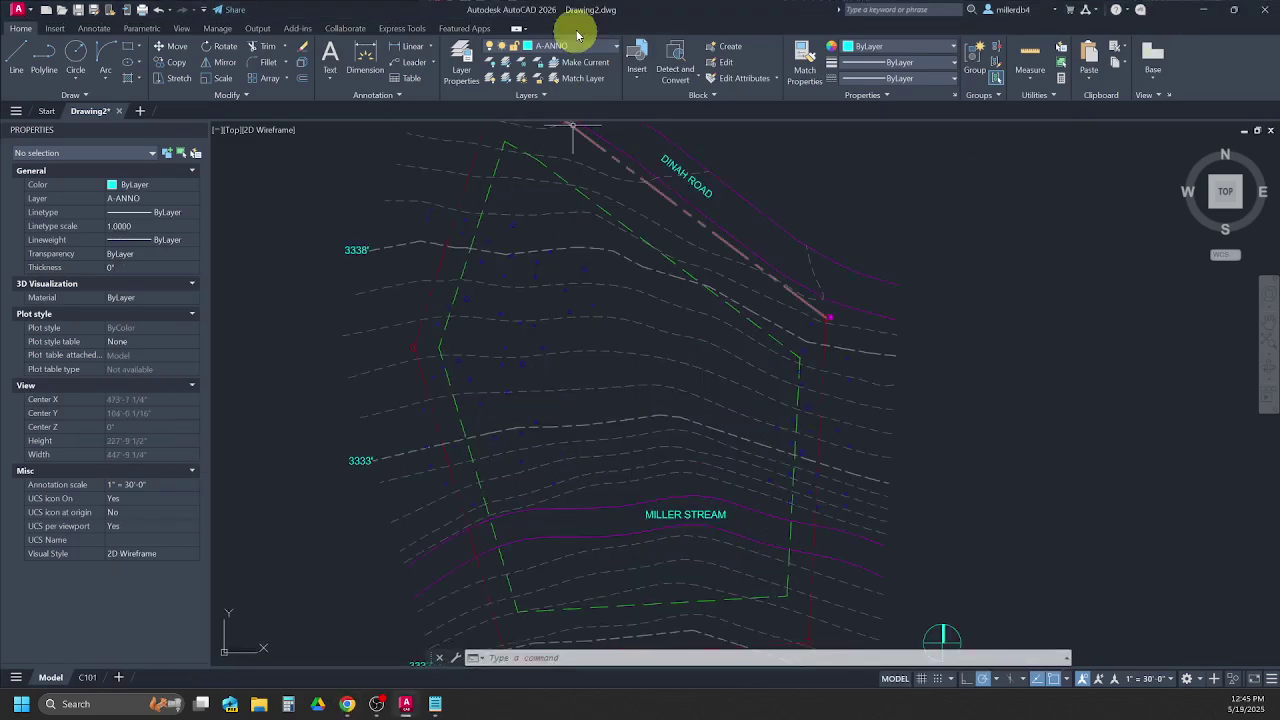
left_click(588, 48)
scroll(586, 45, "up", 1)
left_click(587, 46)
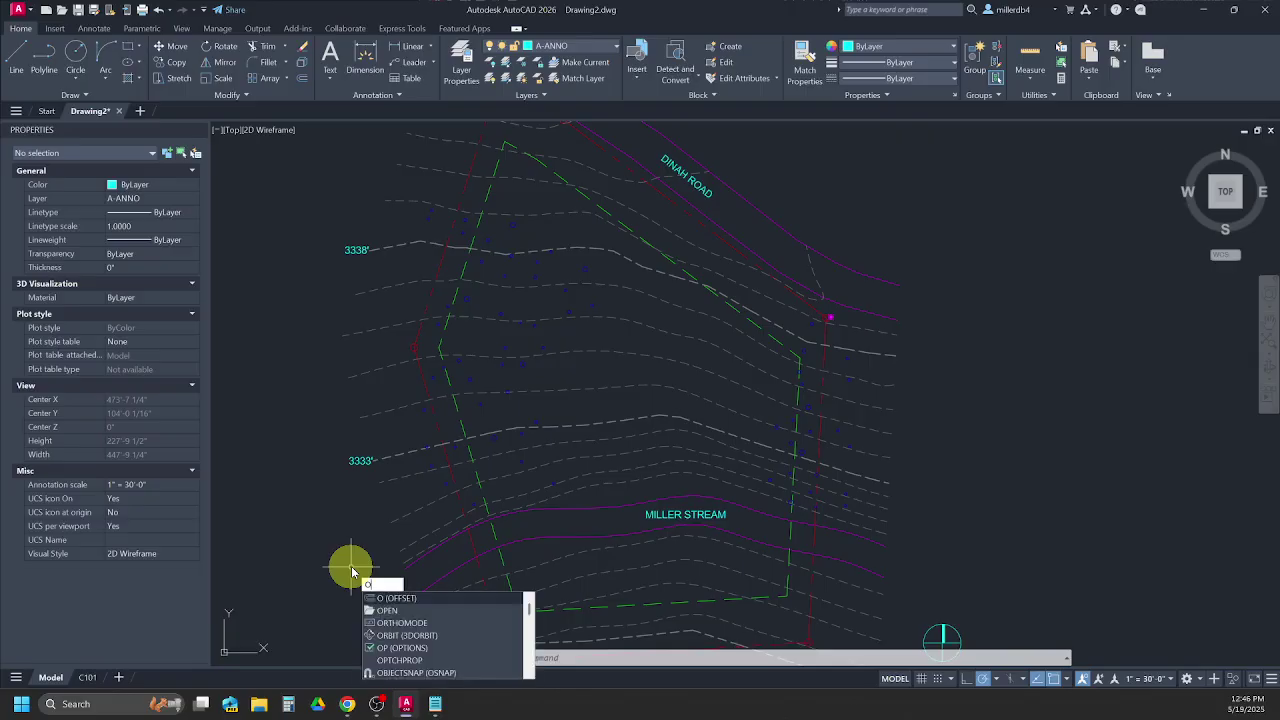
Using Offset with the Through option, offset the stream's north boundary line 25' northward, away from the stream.
key("Return")
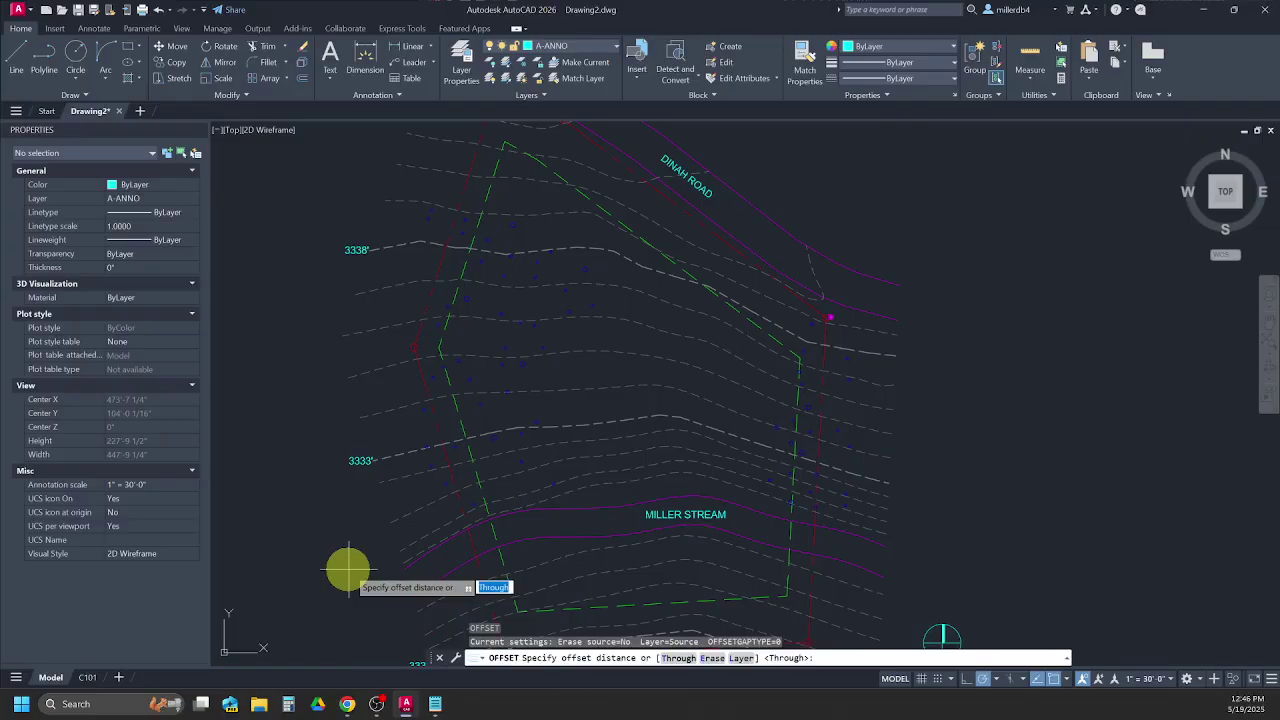
key("Return")
left_click(566, 507)
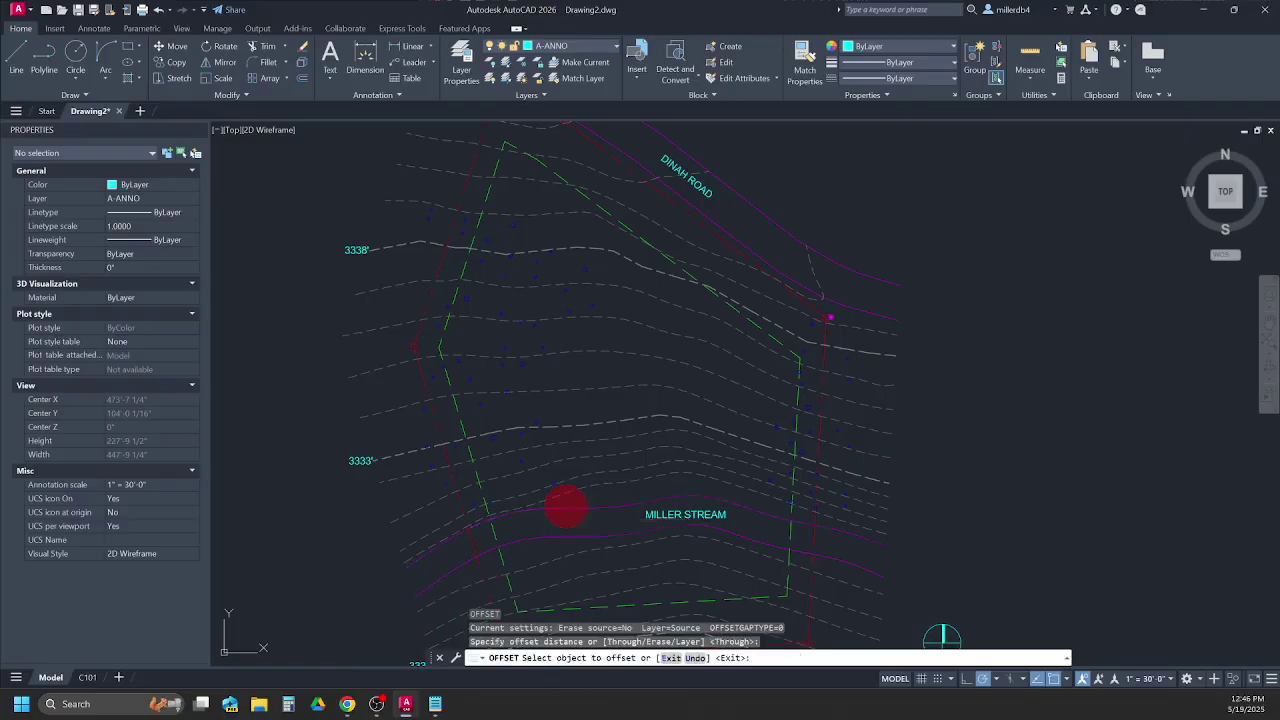
type("25'")
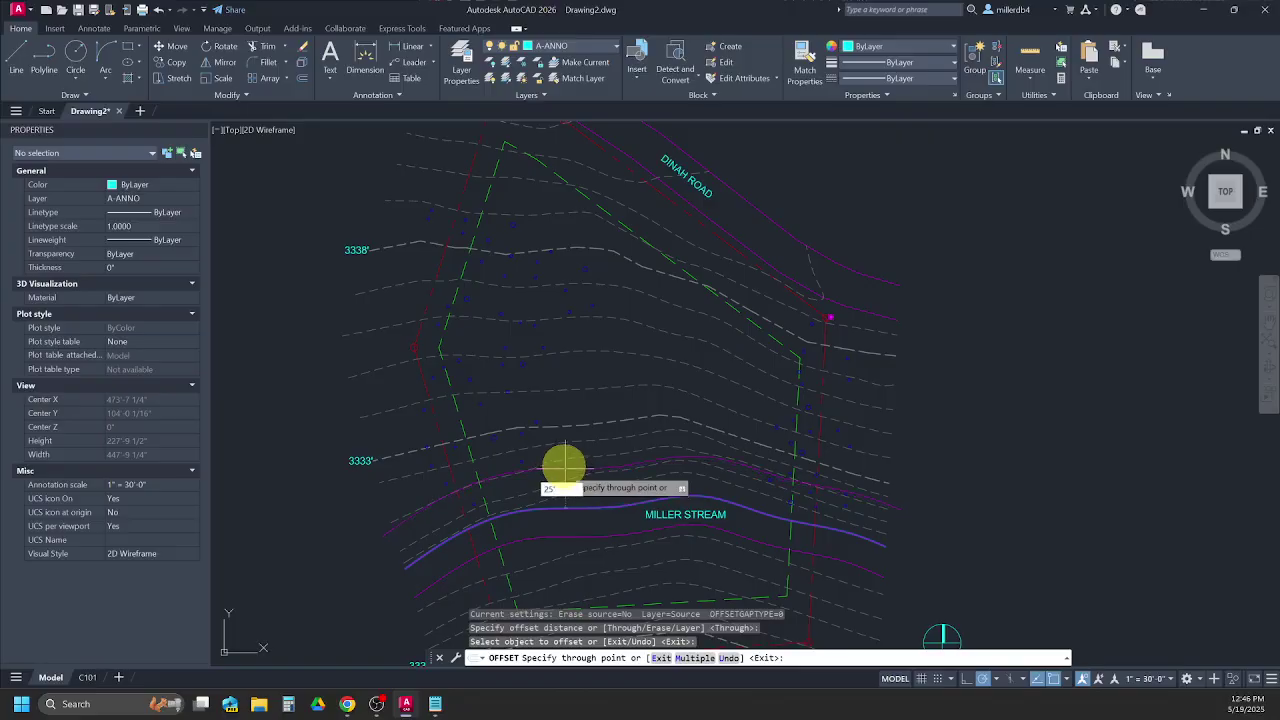
key("Return")
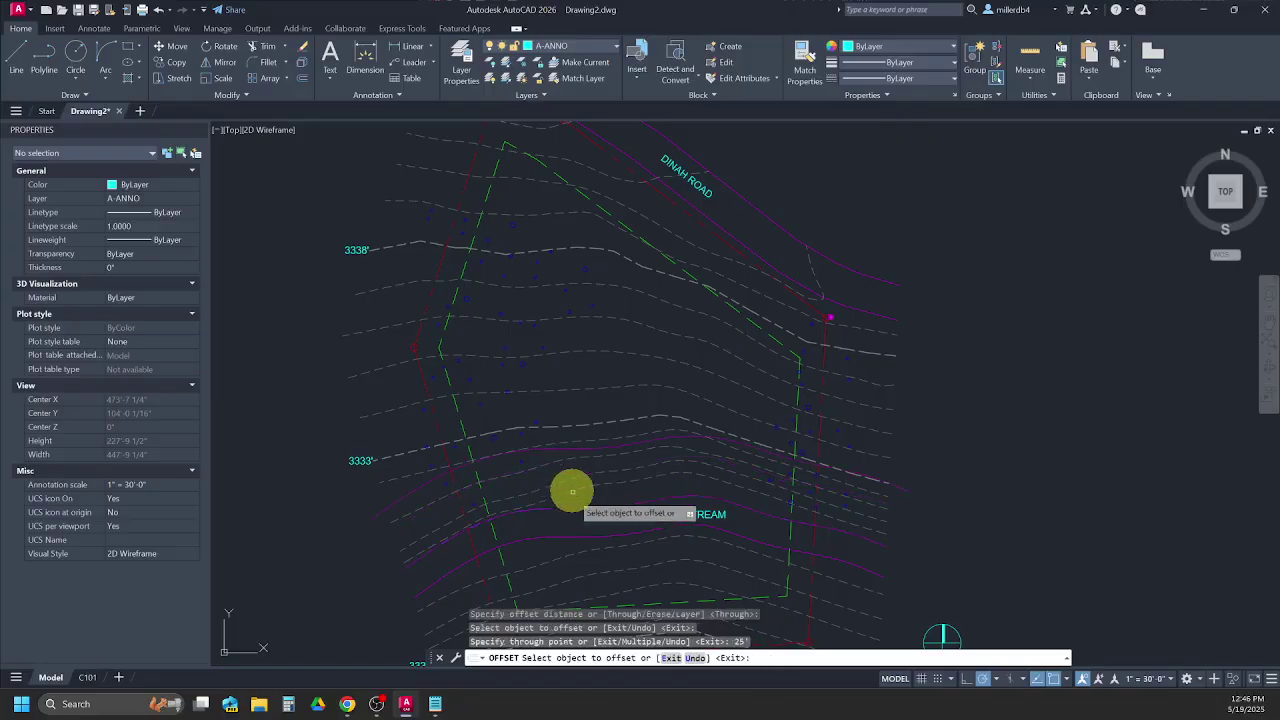
Offset the stream's south boundary line 25' southward, away from the stream, and end the Offset command.
left_click(578, 547)
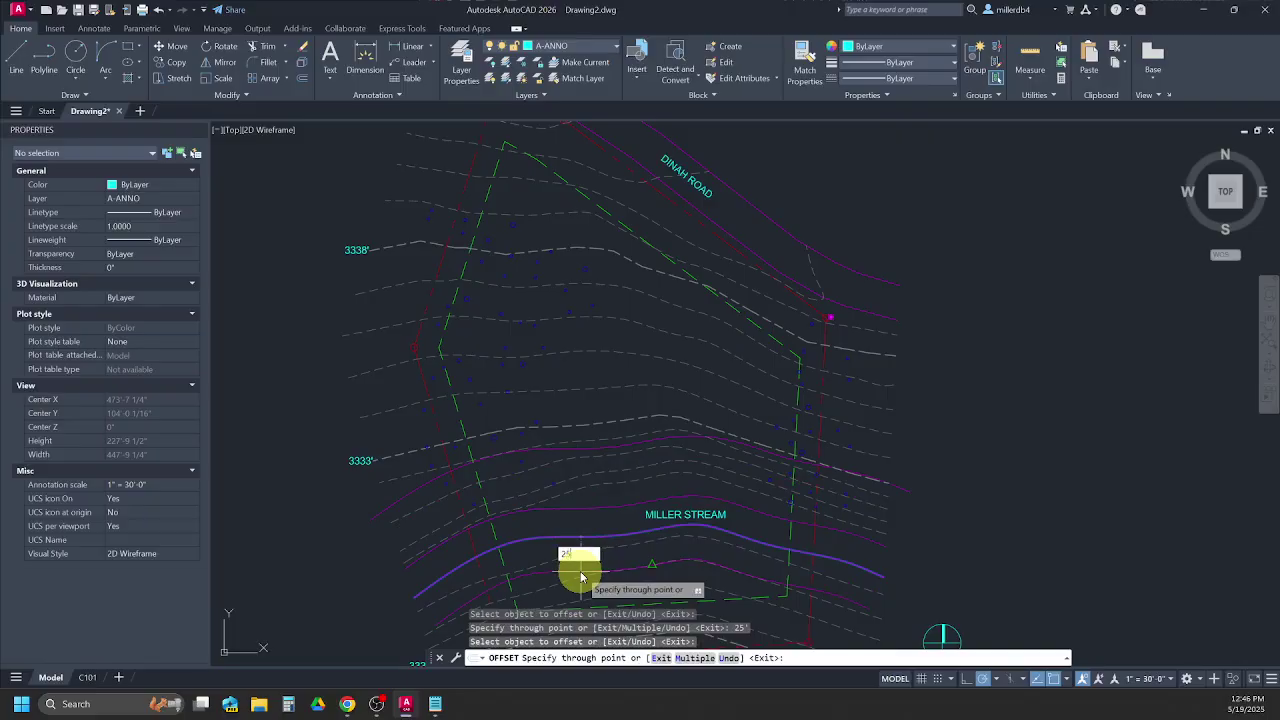
key("Return")
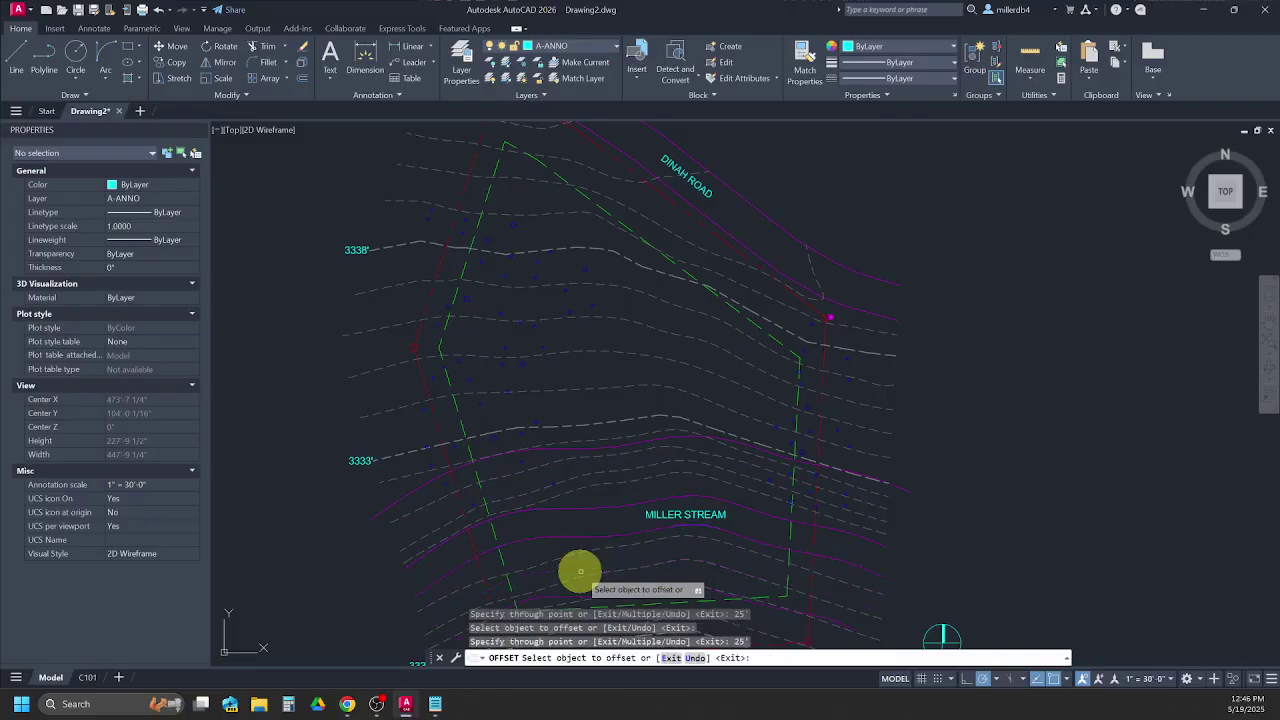
middle_click_drag(551, 556, 545, 509)
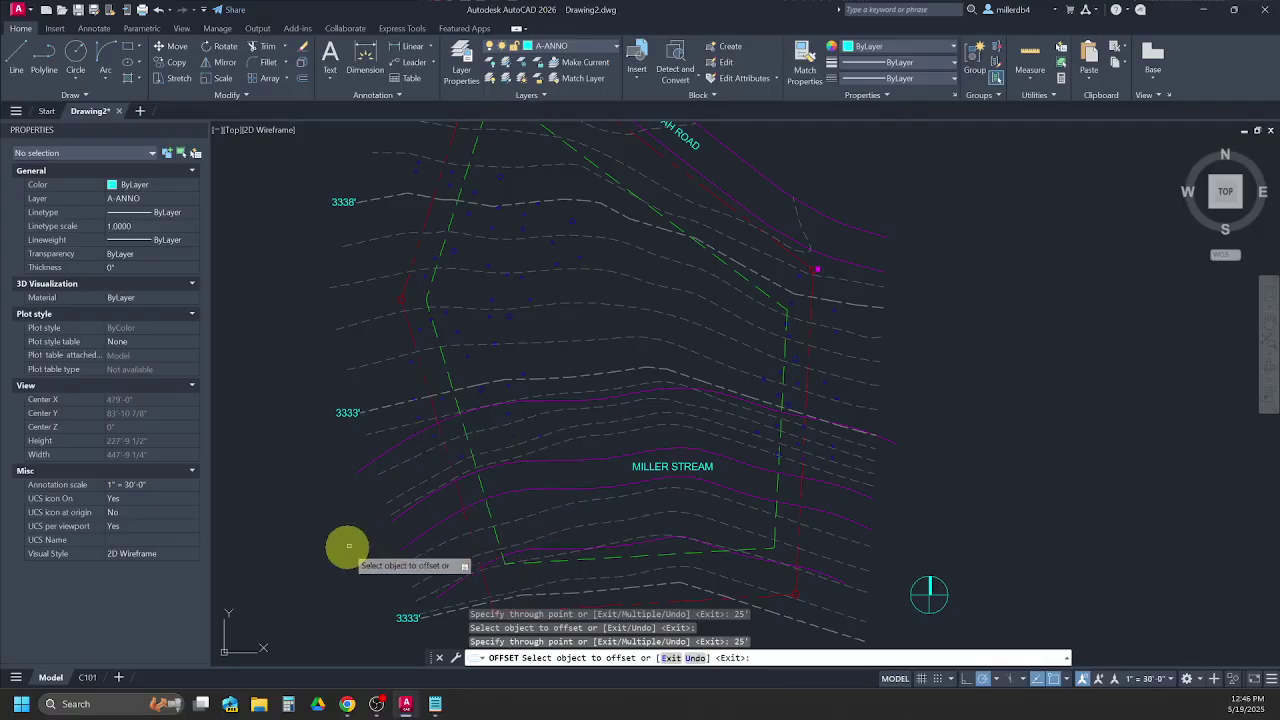
key("Escape")
key("Escape")
key("Escape")
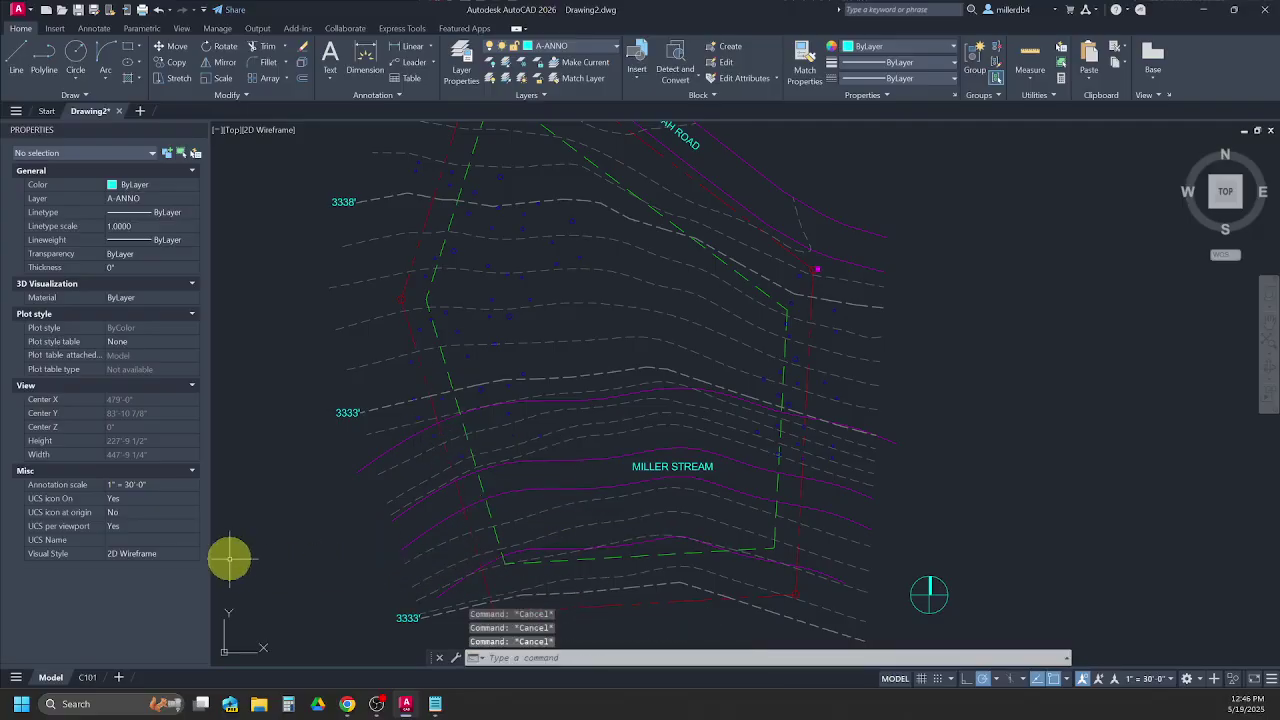
Trim both wetlands easement lines back to the west and east property lines and end the Trim command.
type("TR")
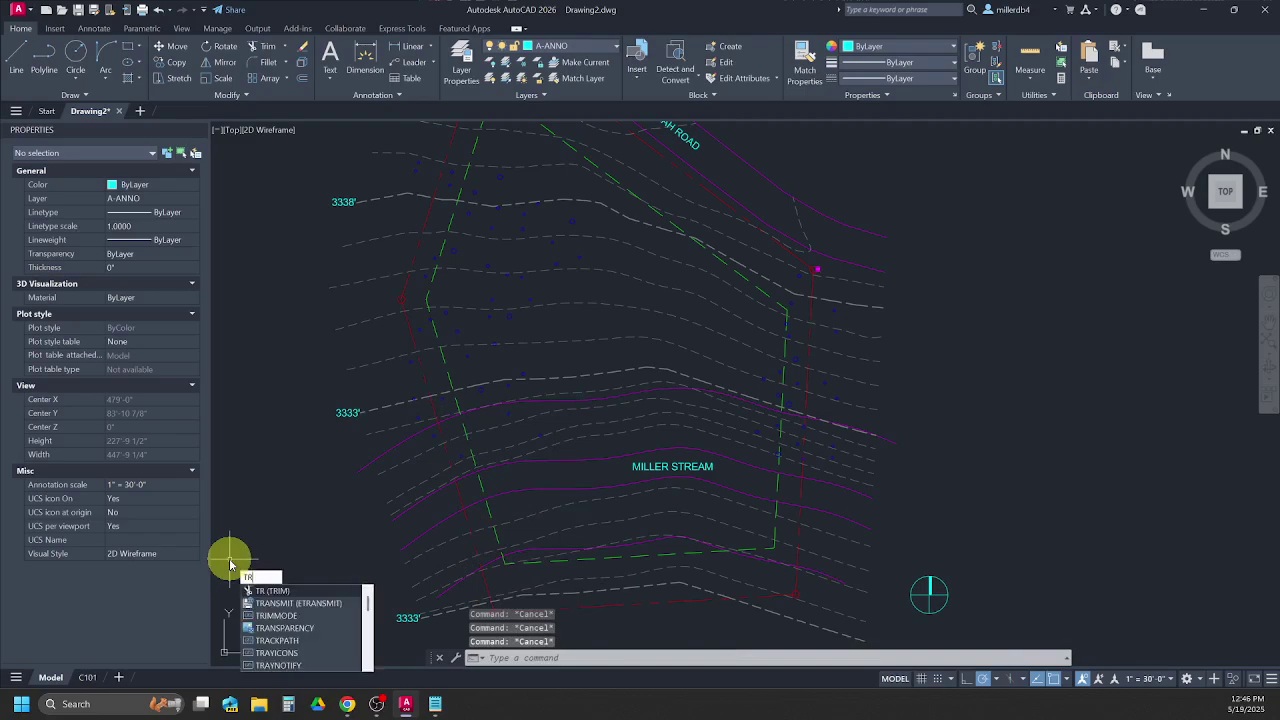
key("Return")
left_click(413, 434)
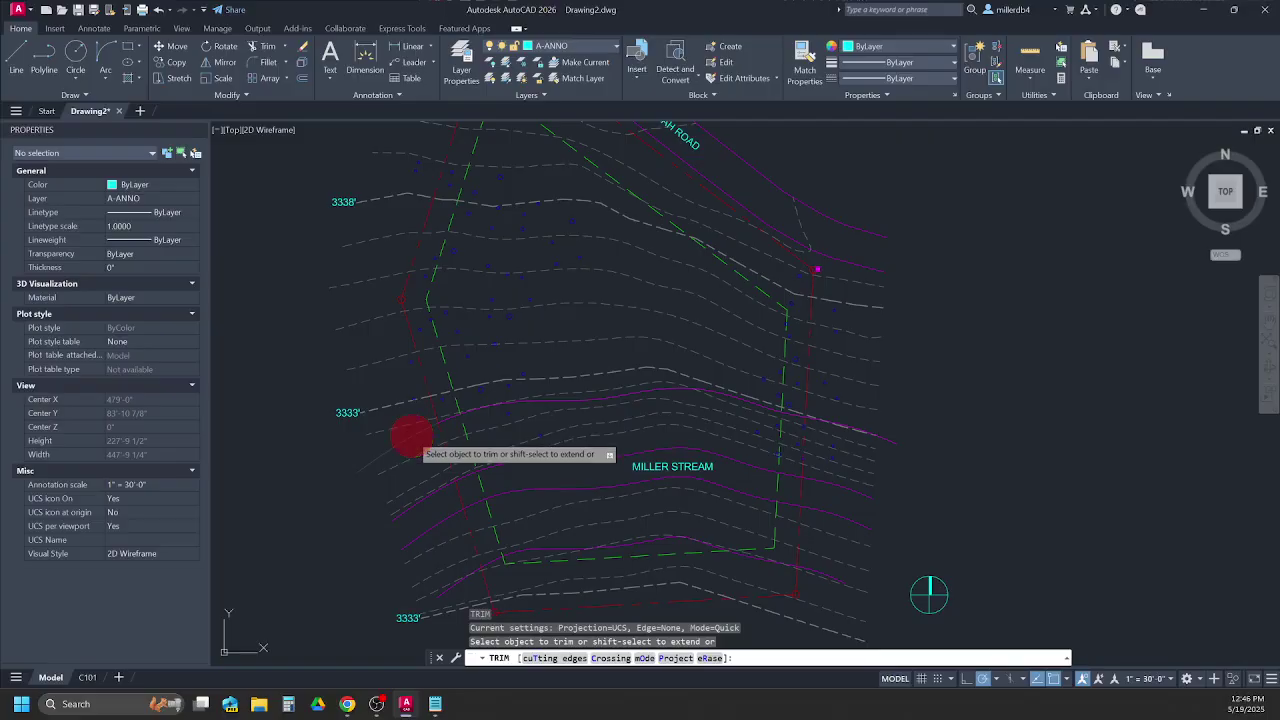
left_click(448, 591)
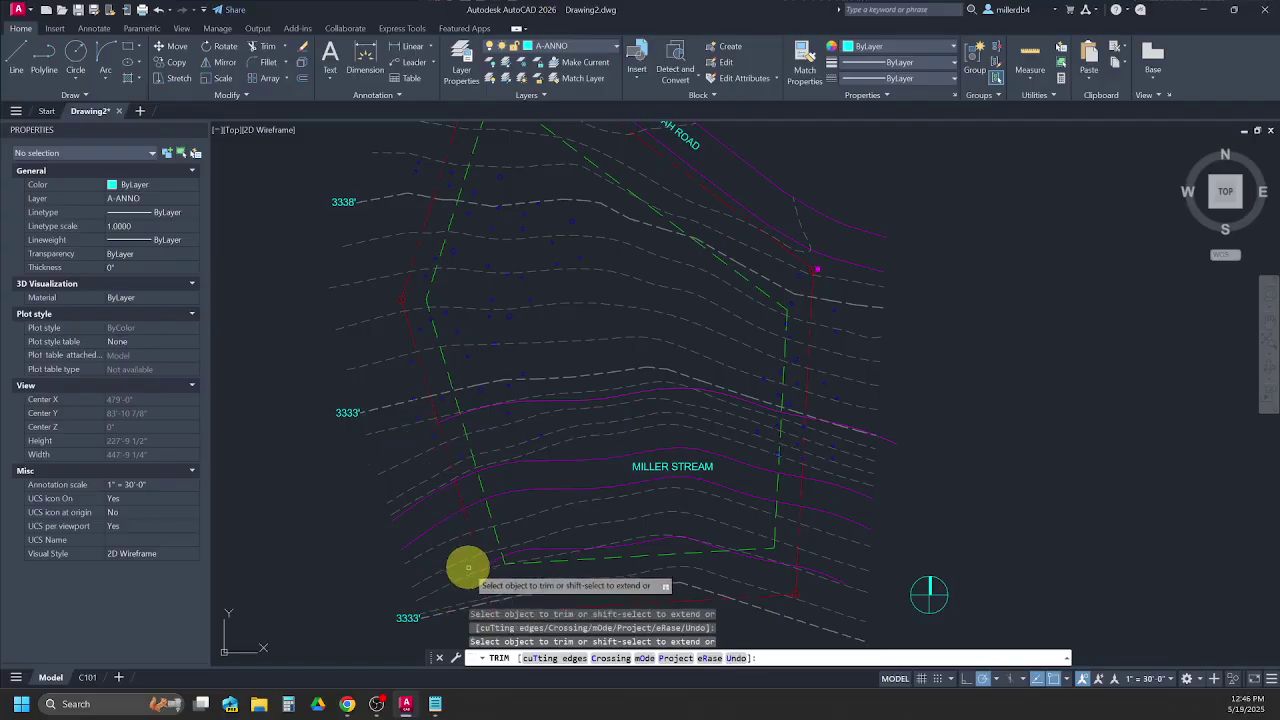
scroll(476, 568, "up", 5)
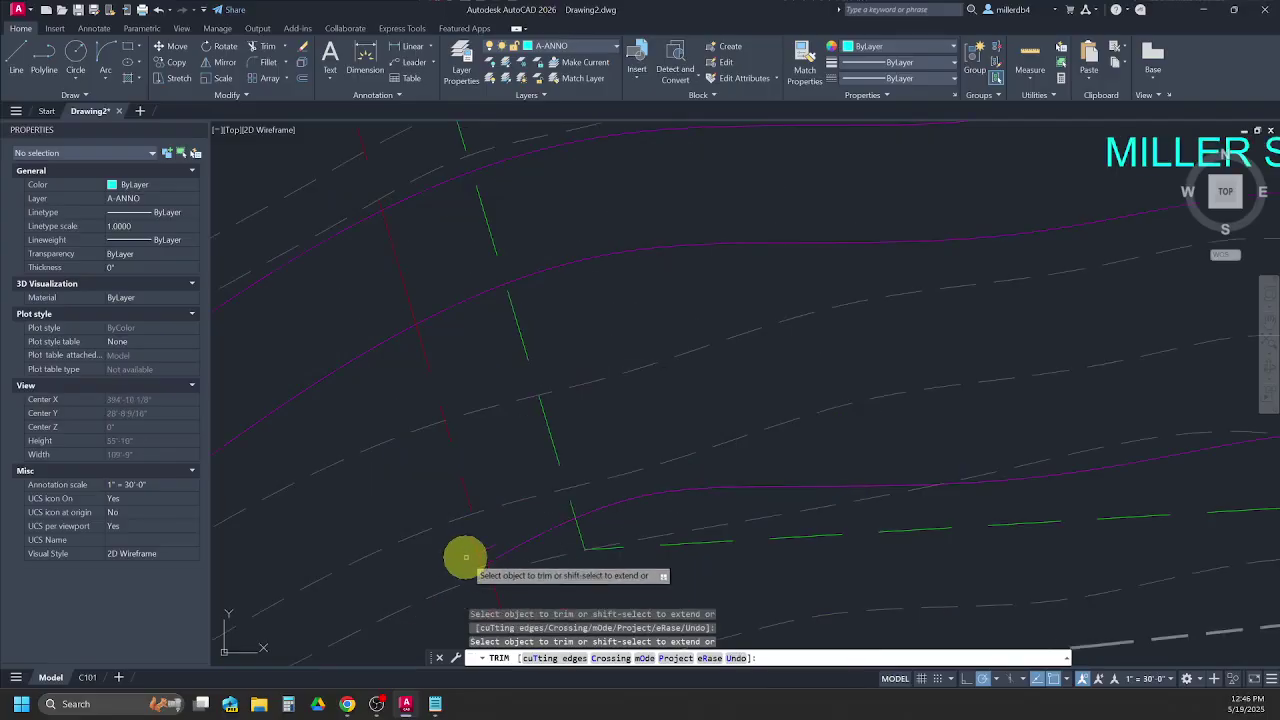
scroll(400, 491, "down", 5)
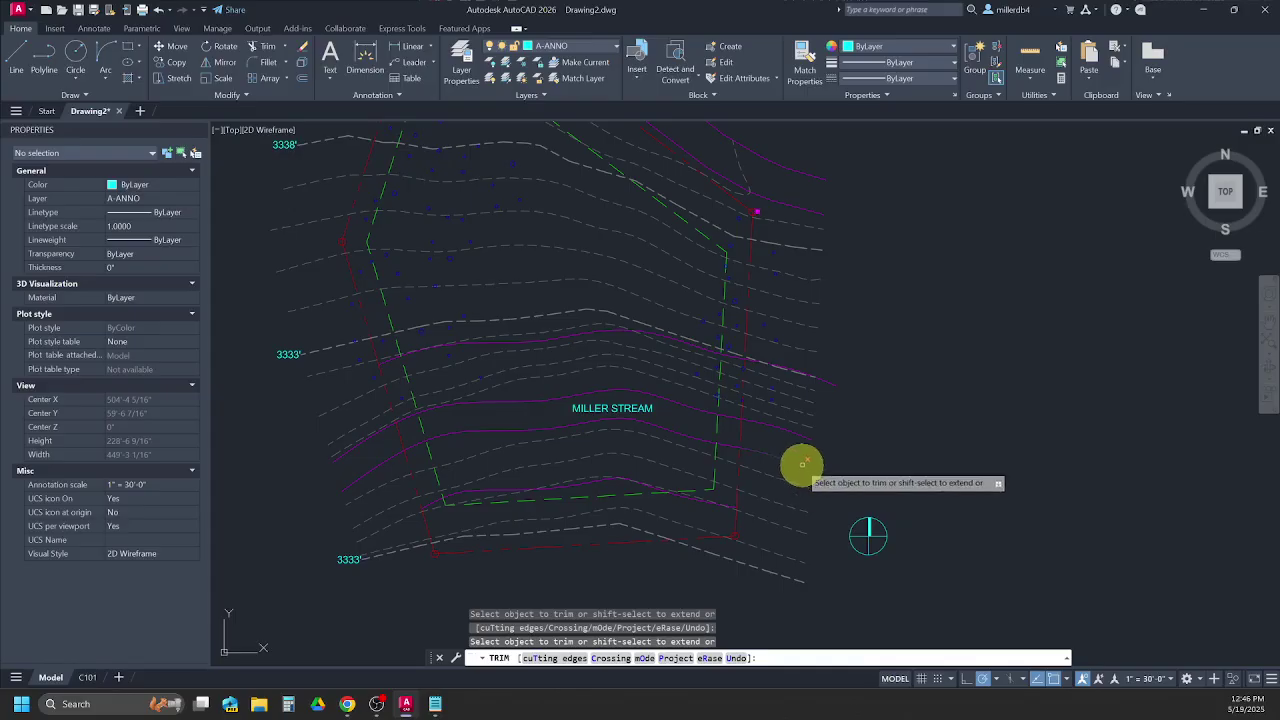
scroll(789, 353, "up", 4)
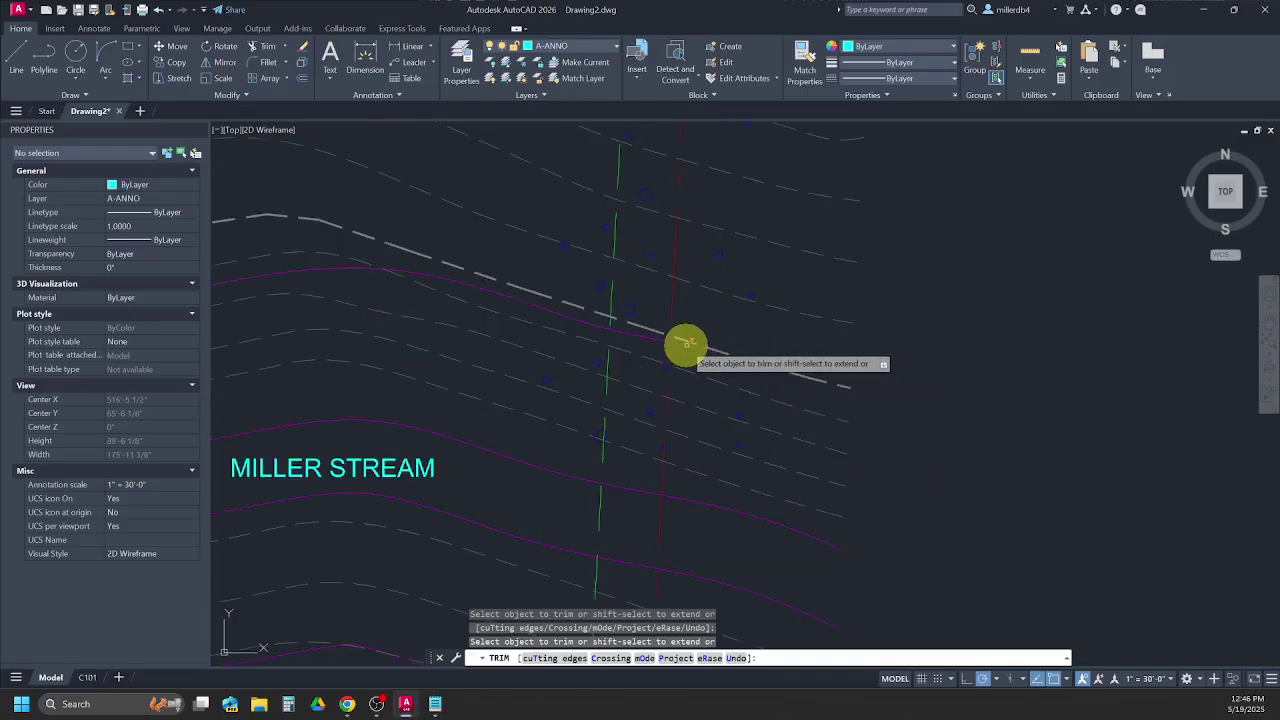
scroll(775, 430, "down", 6)
scroll(690, 437, "up", 2)
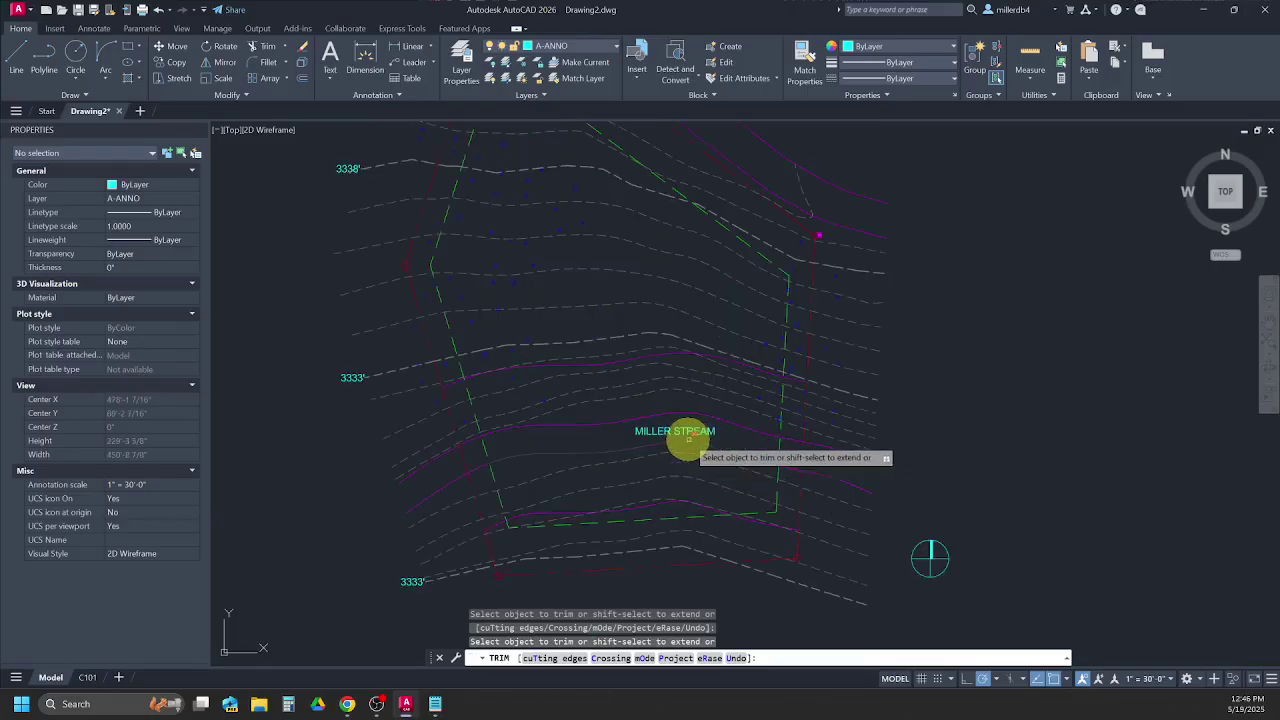
key("Escape")
key("Escape")
key("Escape")
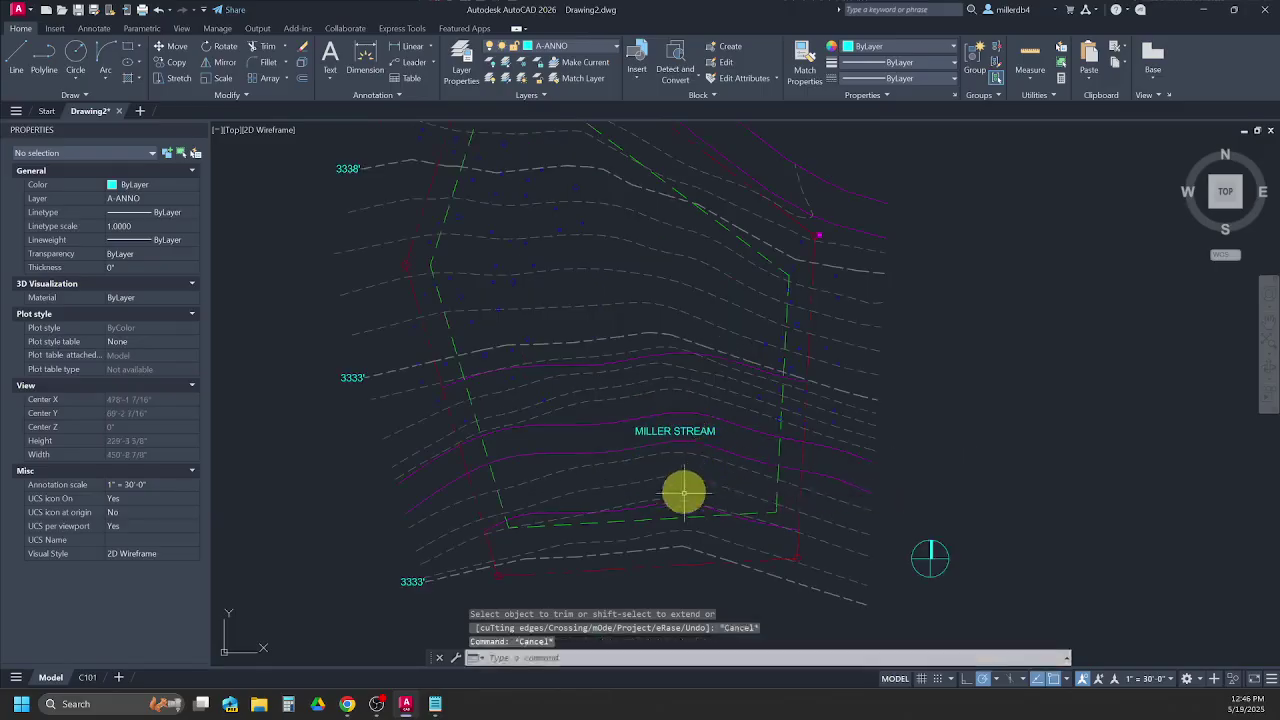
Change the linetype of the two wetlands easement splines to HIDDEN2 and clear the selection.
left_click(651, 507)
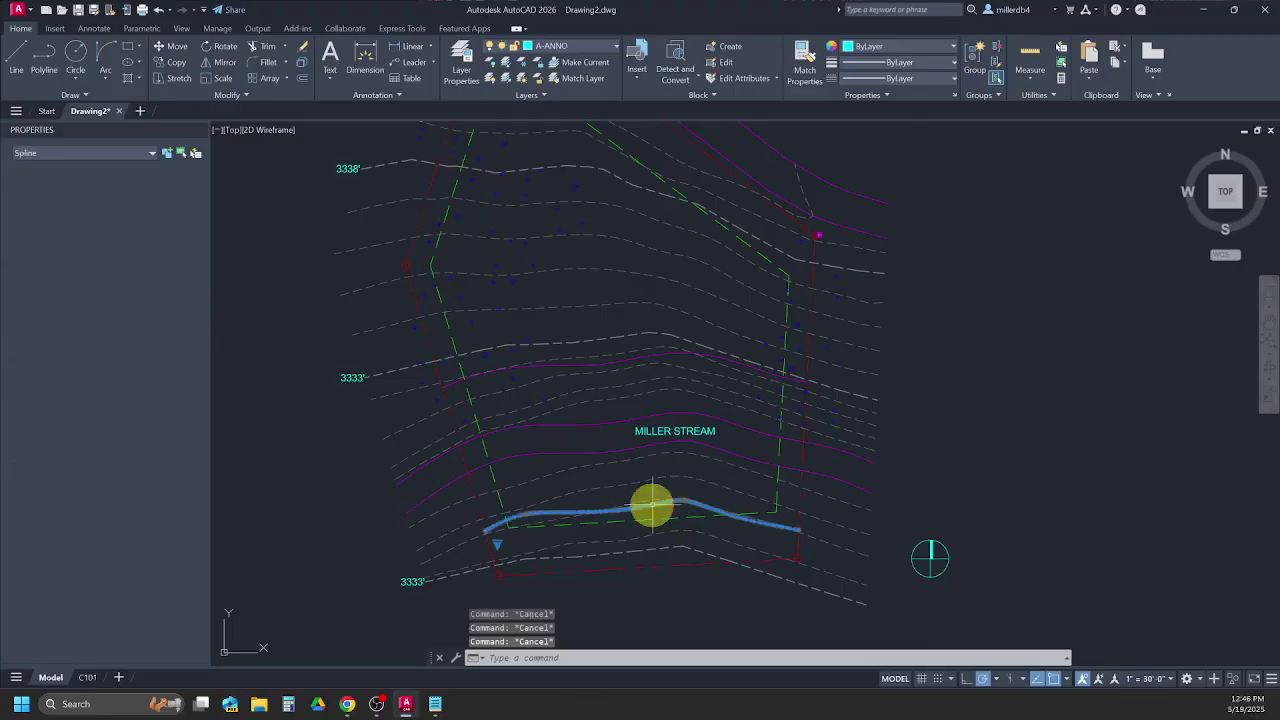
left_click(607, 362)
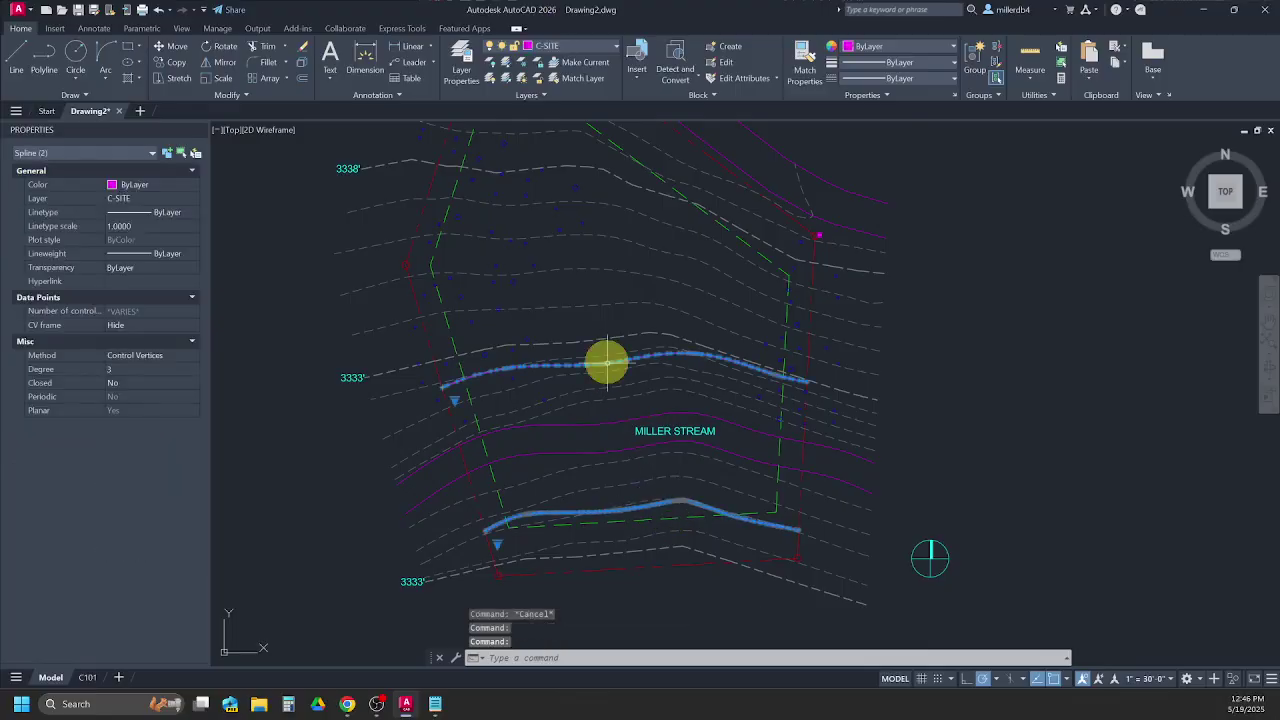
left_click(193, 214)
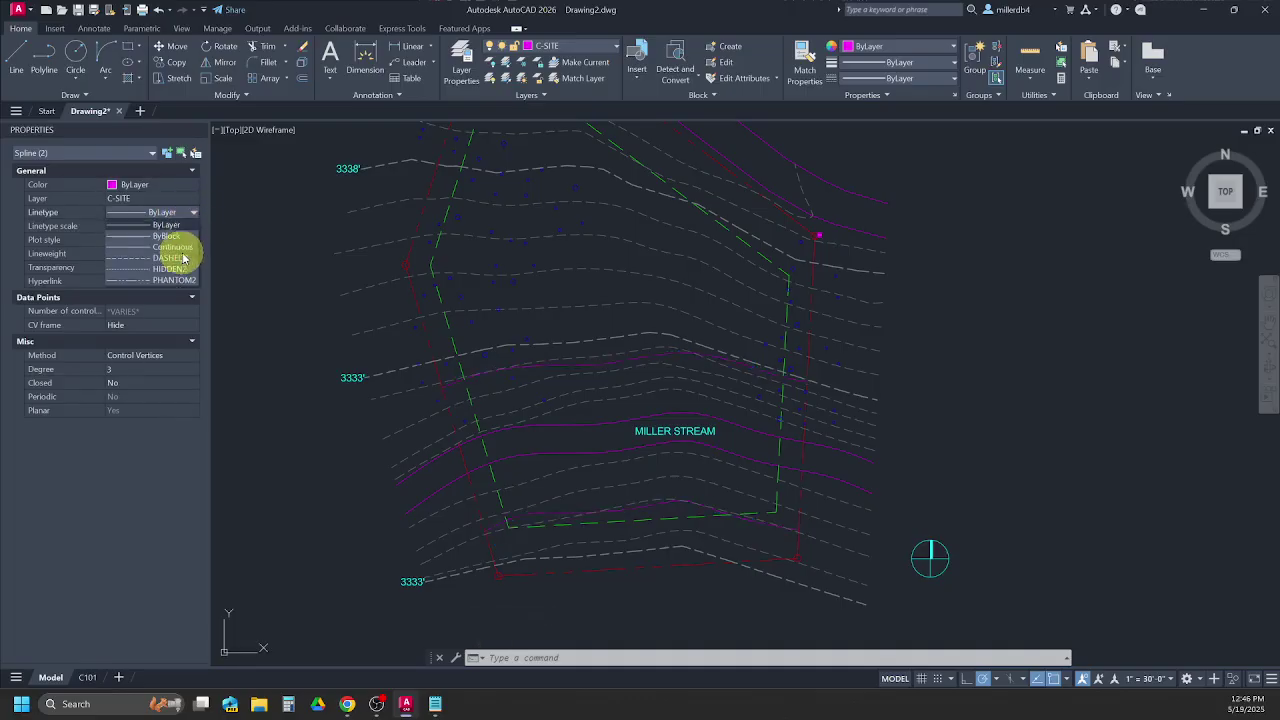
left_click(181, 270)
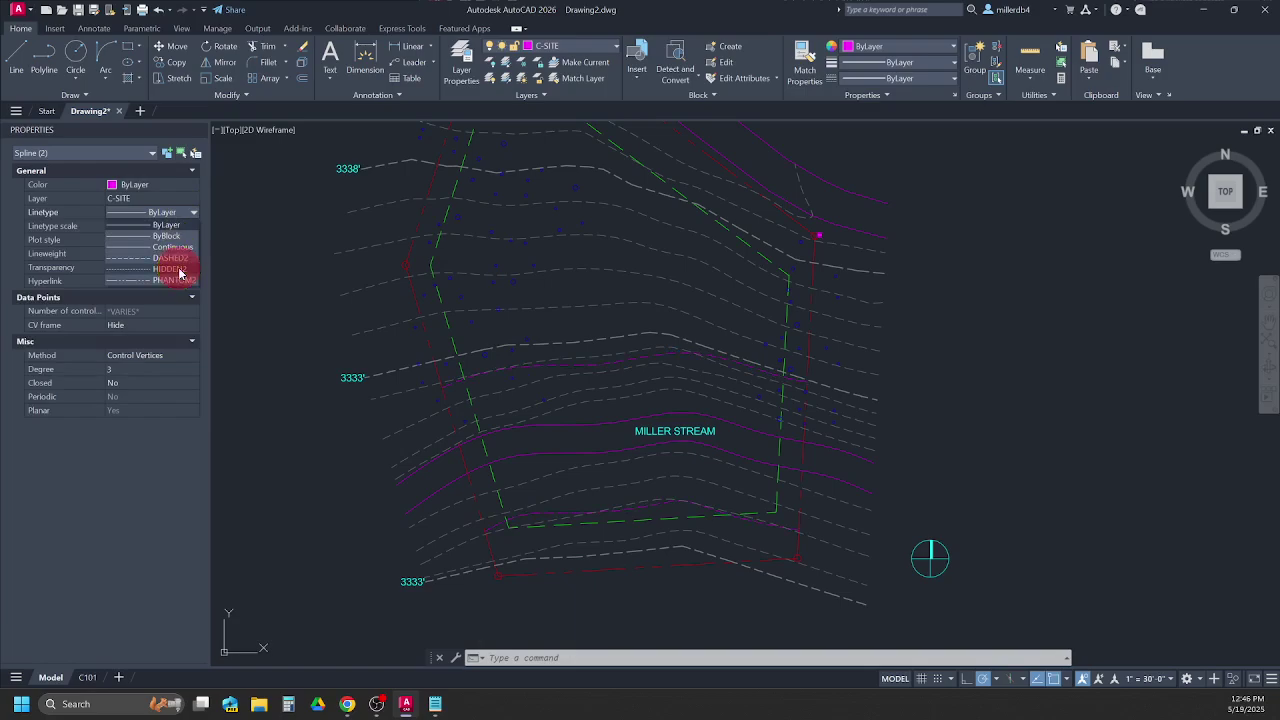
key("Escape")
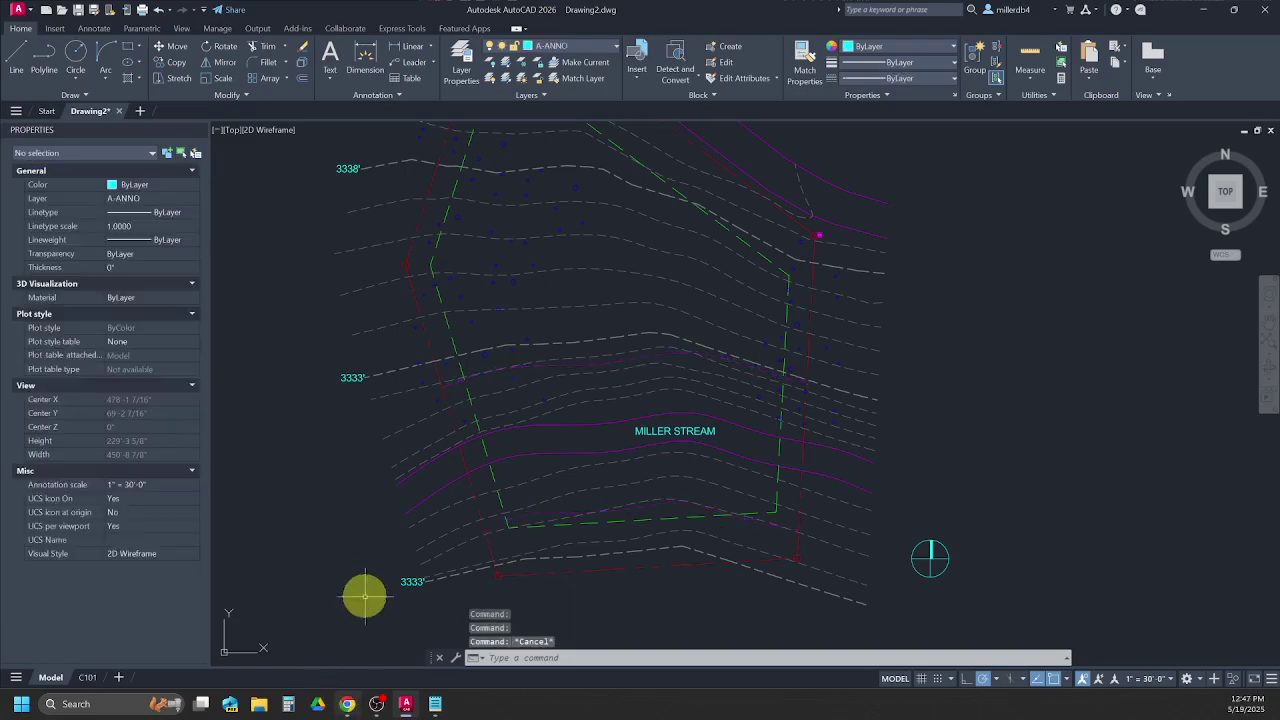
Switch to the browser, check the stream hatch in the solution PDF and BSC1210-SitePlan_Instructions, and return to the AutoCAD drawing.
left_click(347, 705)
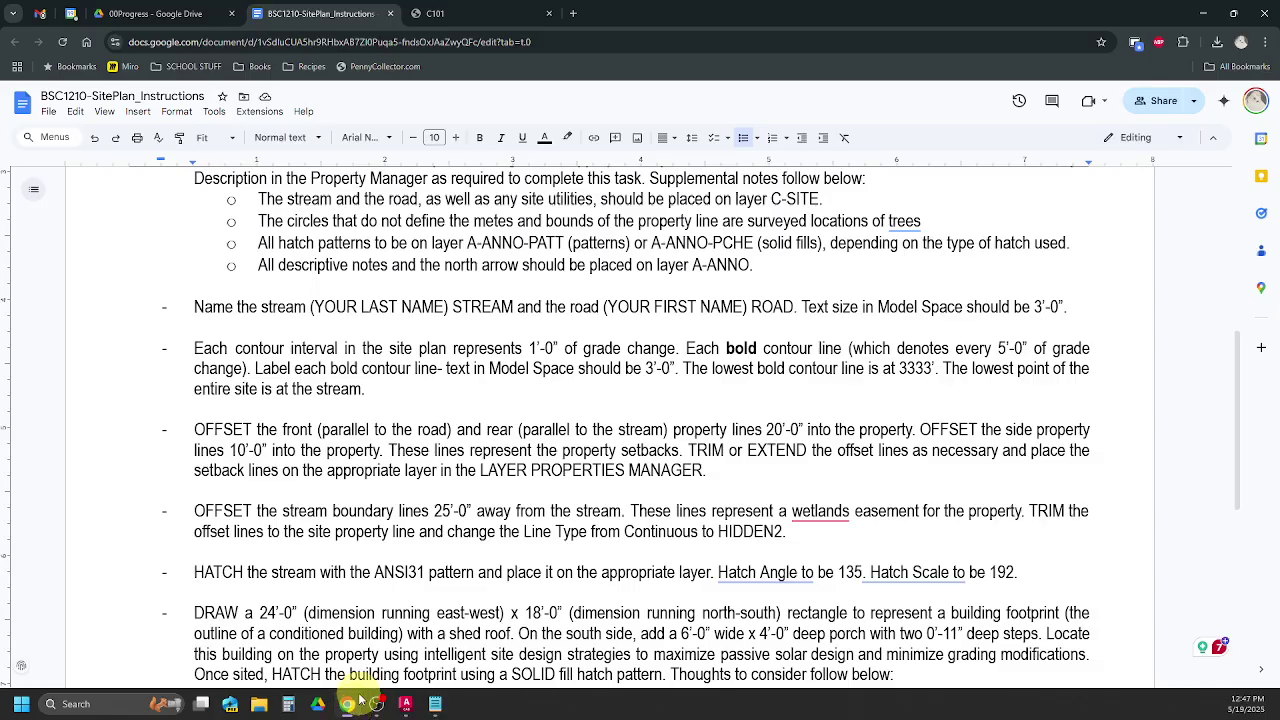
left_click(441, 13)
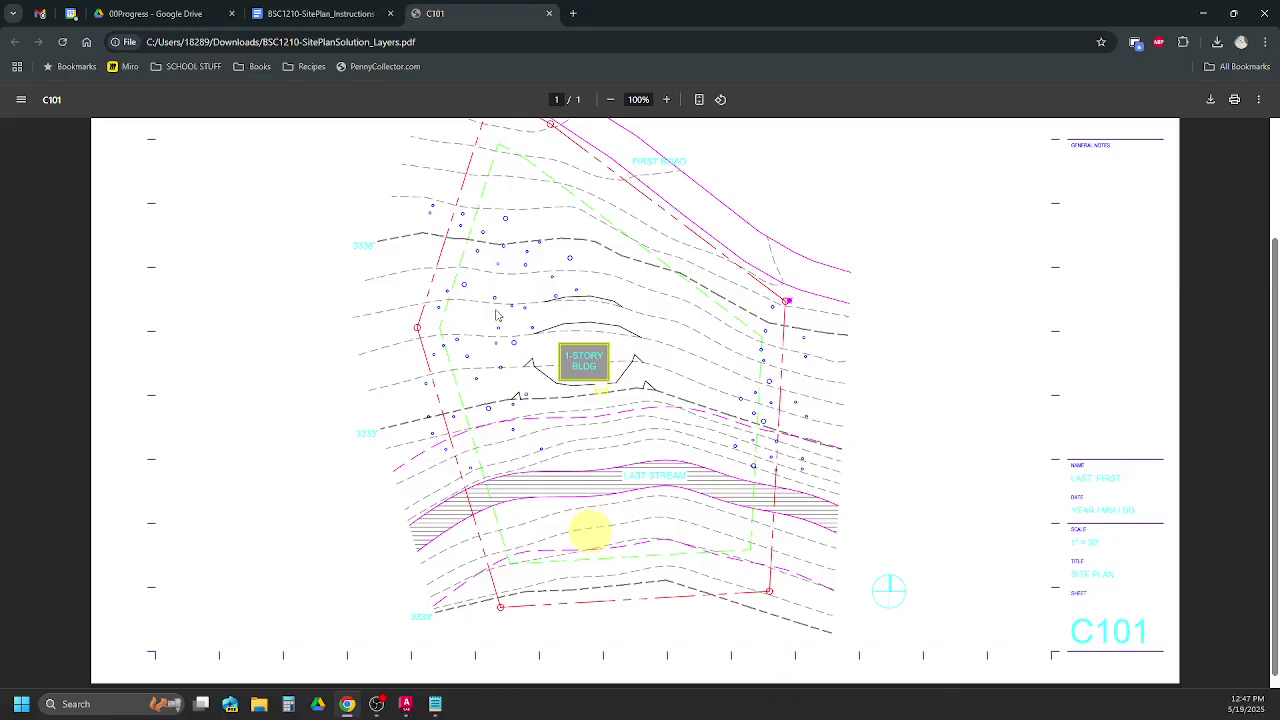
left_click(291, 11)
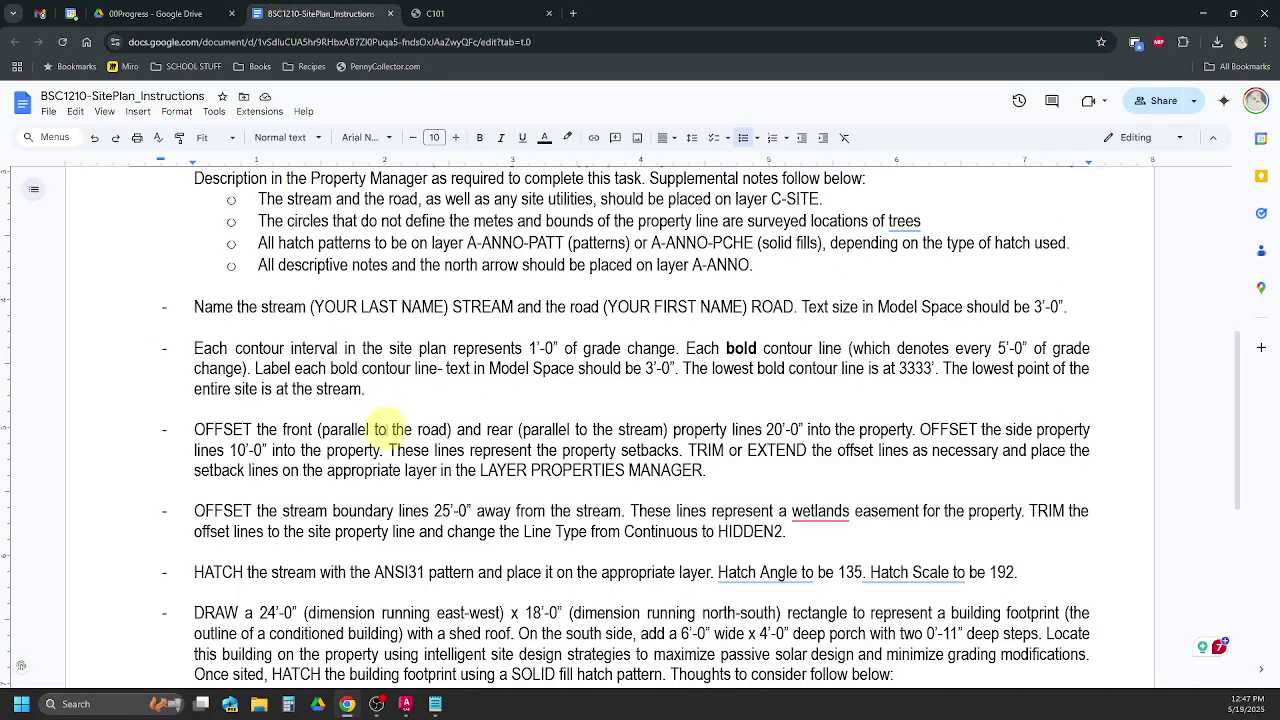
scroll(288, 506, "down", 1)
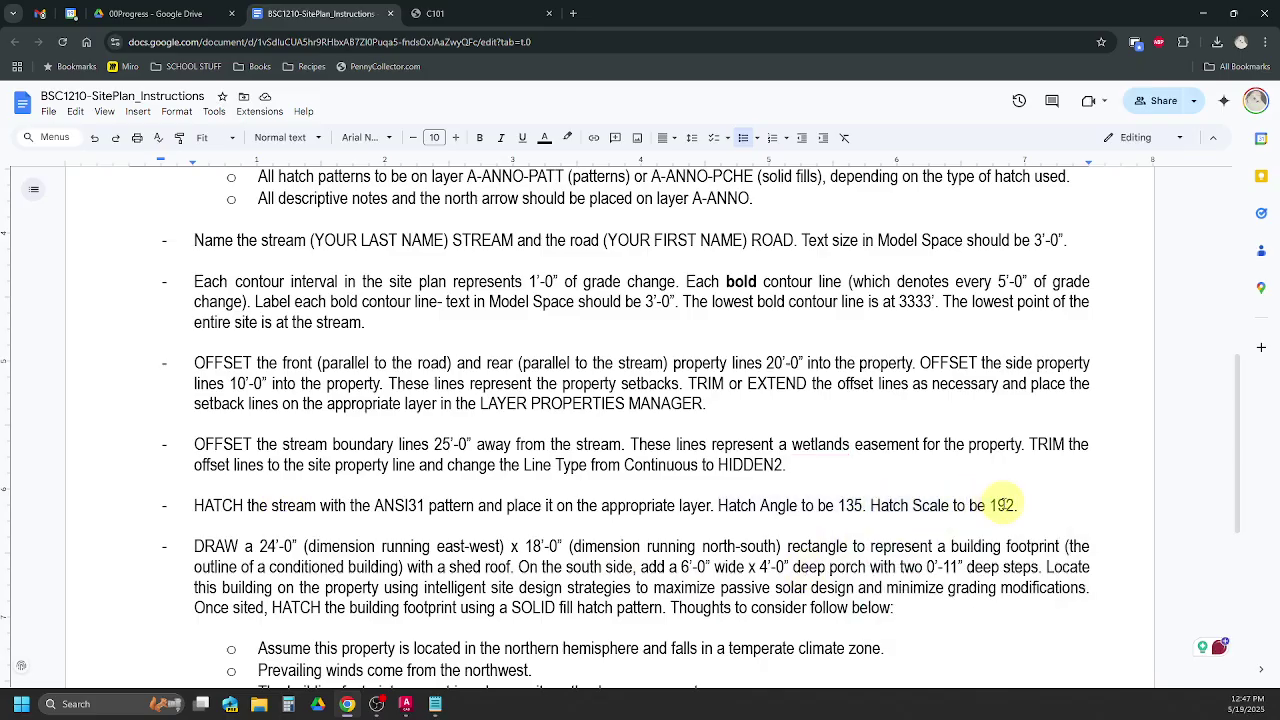
left_click(406, 706)
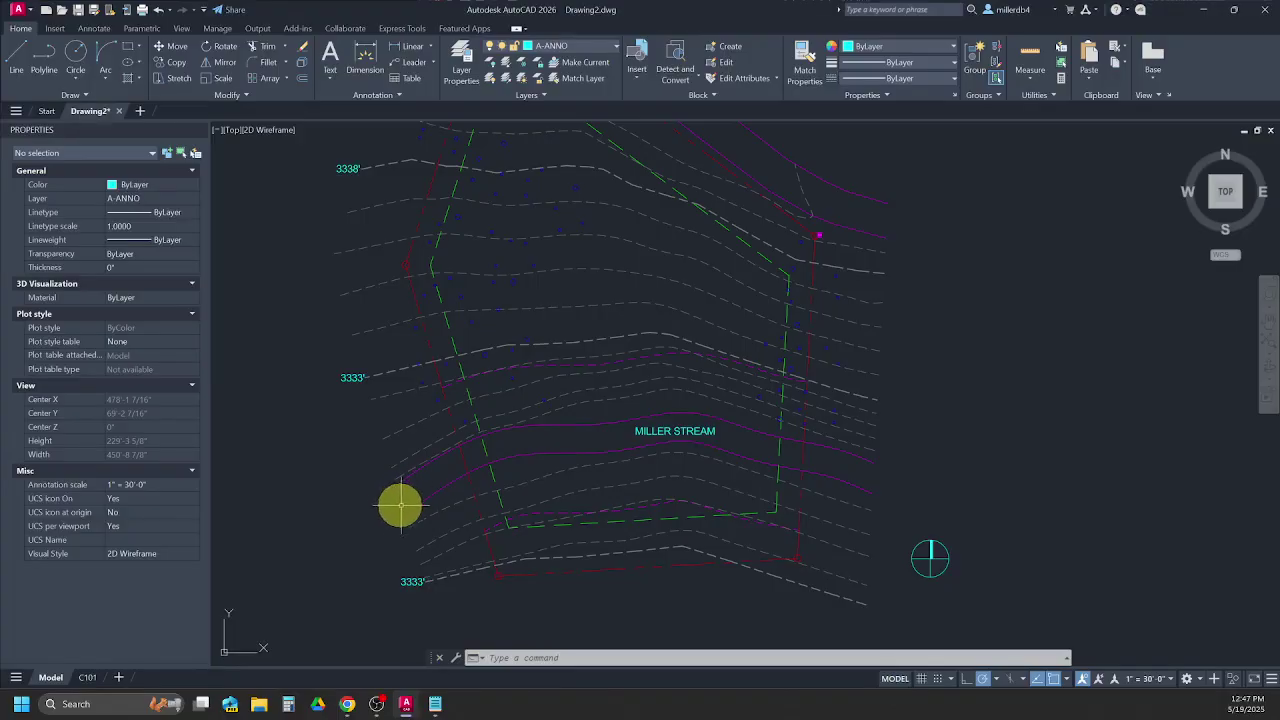
Make A-ANNO-DEFP the current layer and draw a line joining the west ends of the two stream boundary lines.
left_click(597, 45)
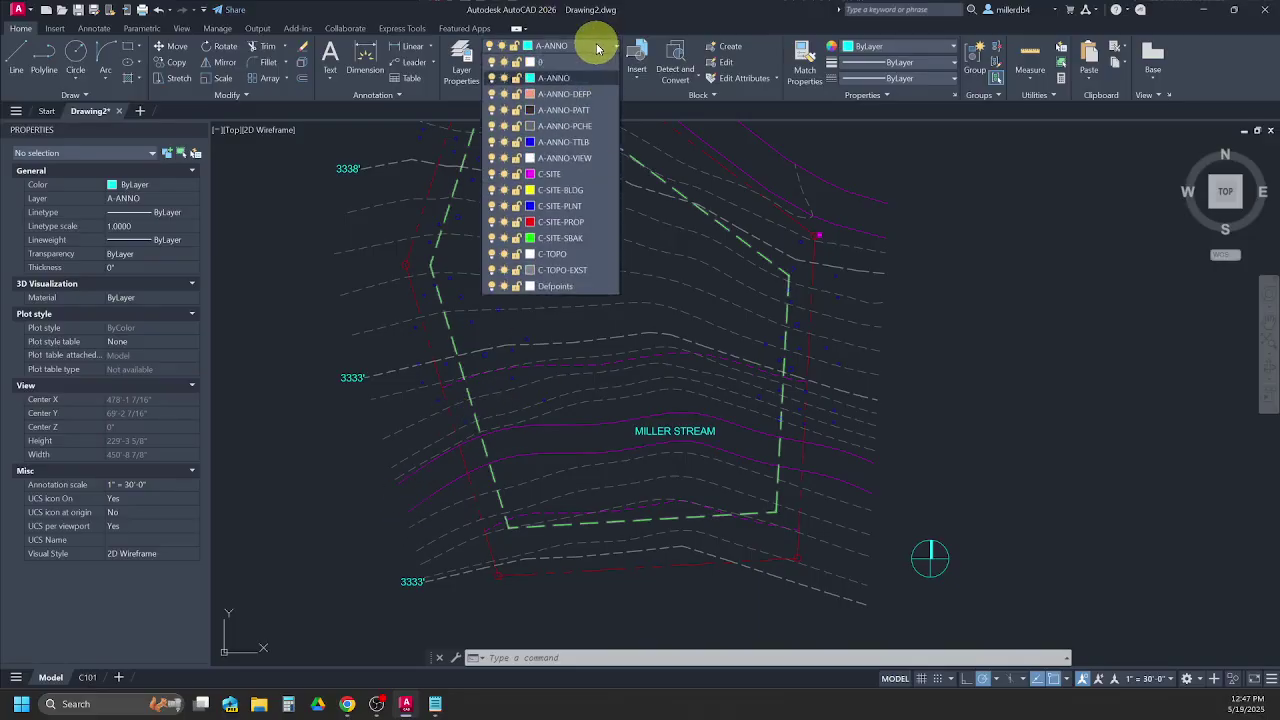
left_click(594, 94)
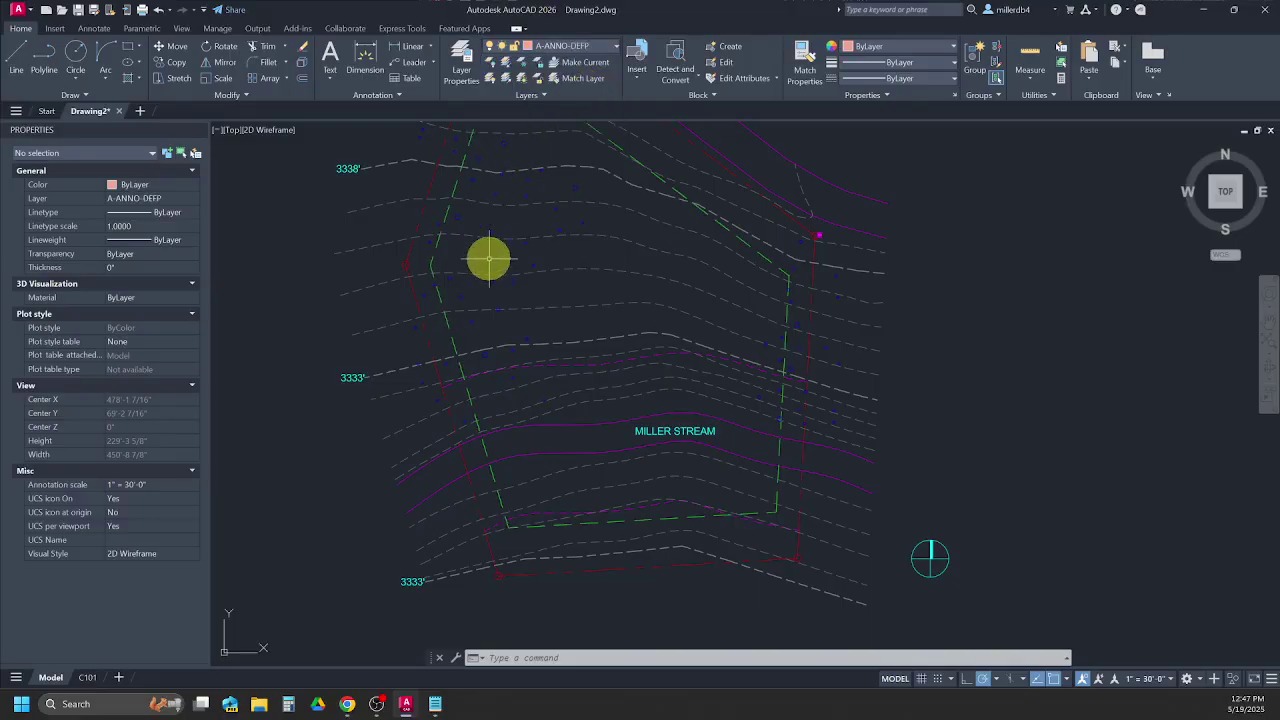
type("l")
key("Return")
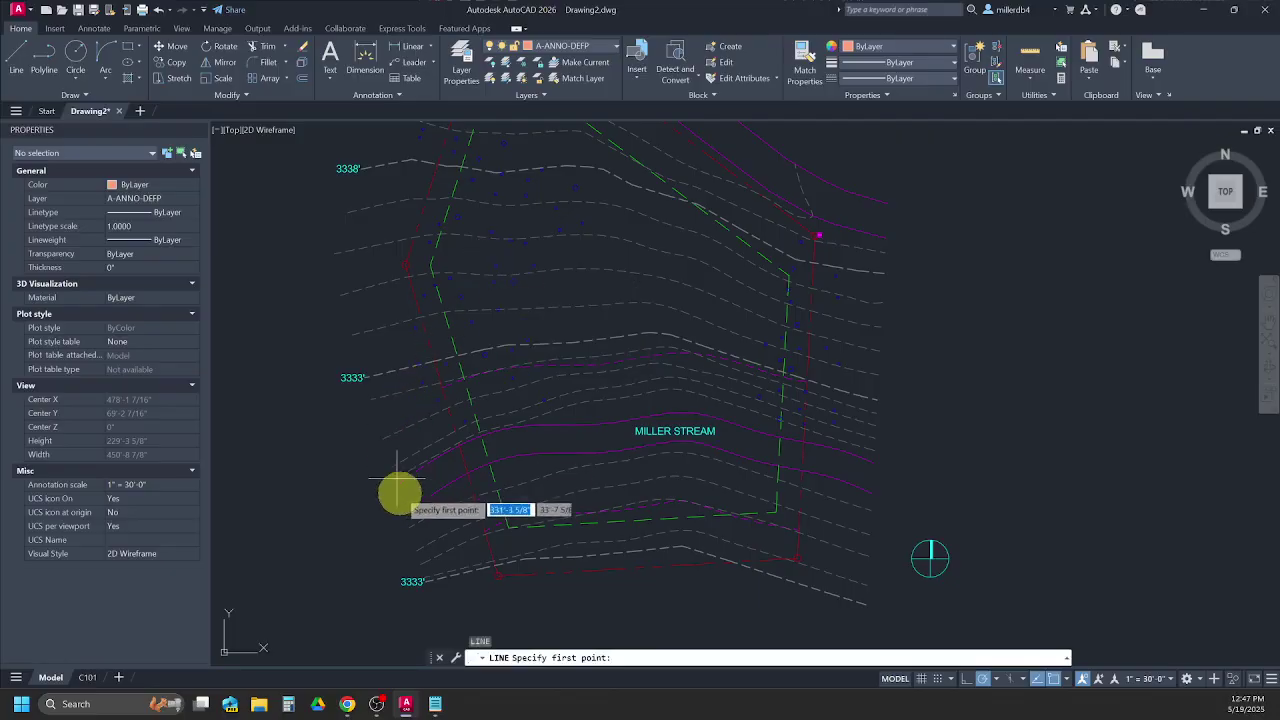
scroll(399, 490, "up", 5)
left_click(387, 462)
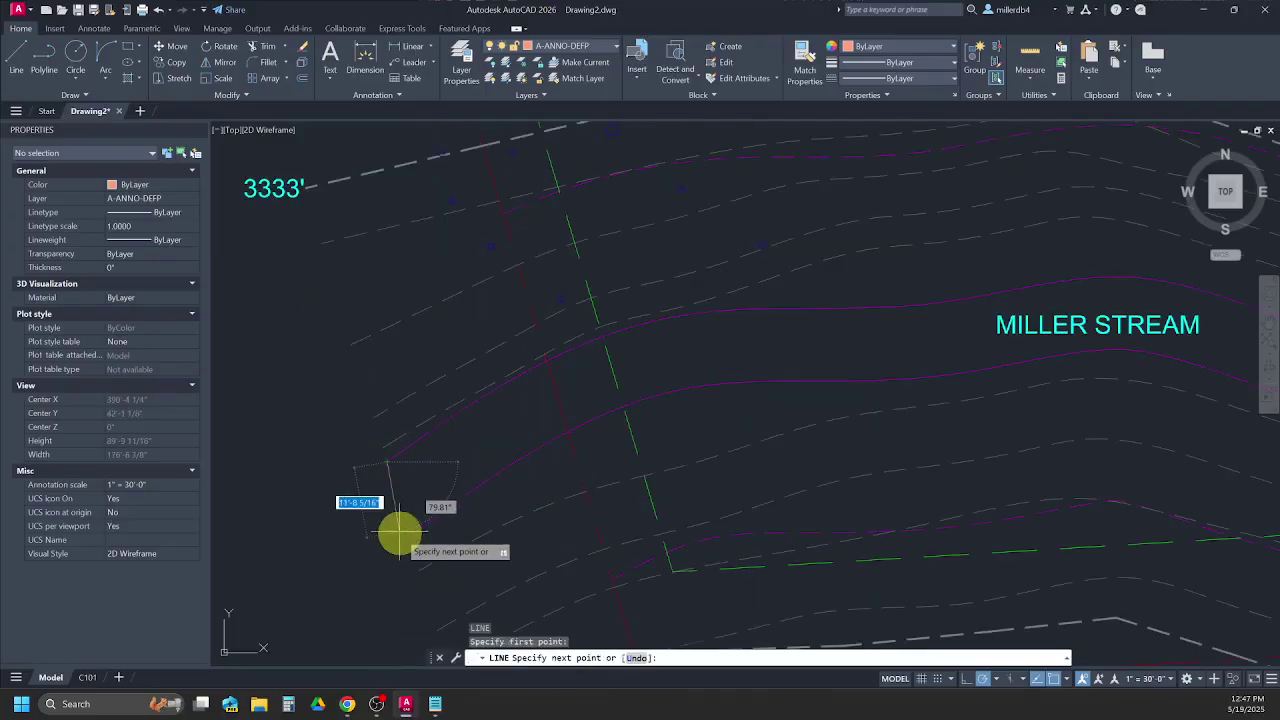
left_click(409, 535)
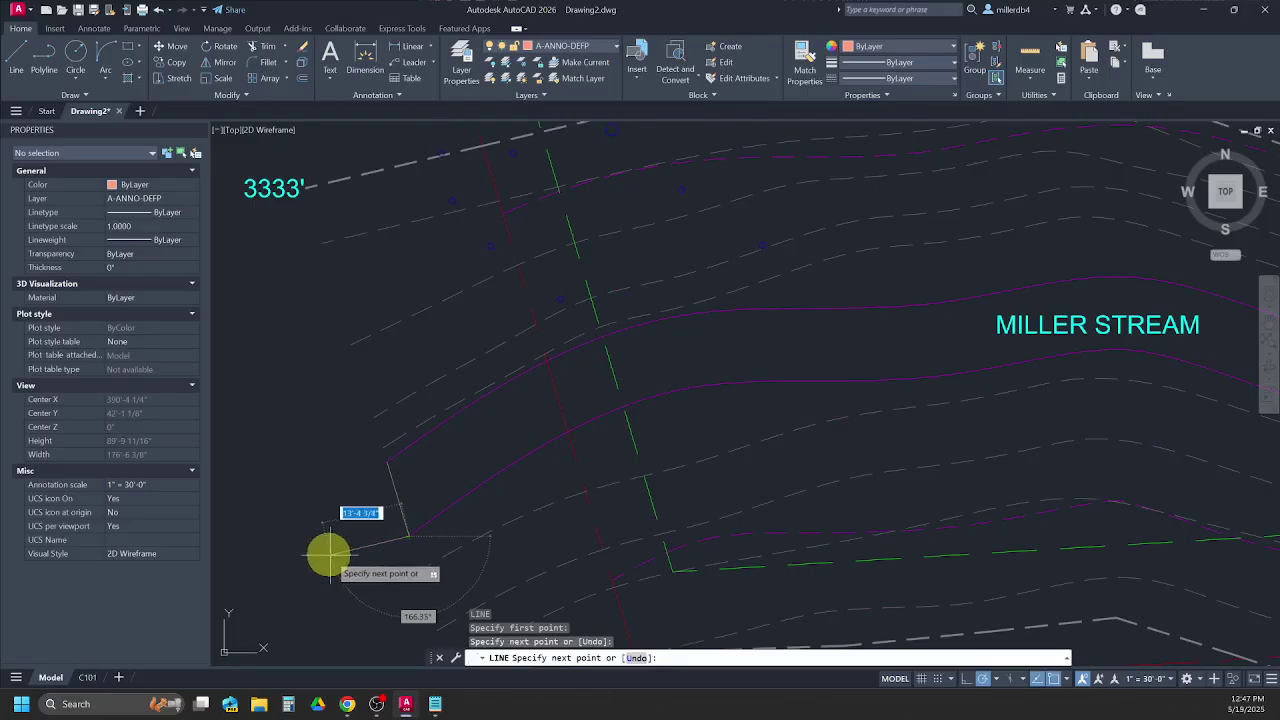
key("Return")
scroll(312, 546, "down", 3)
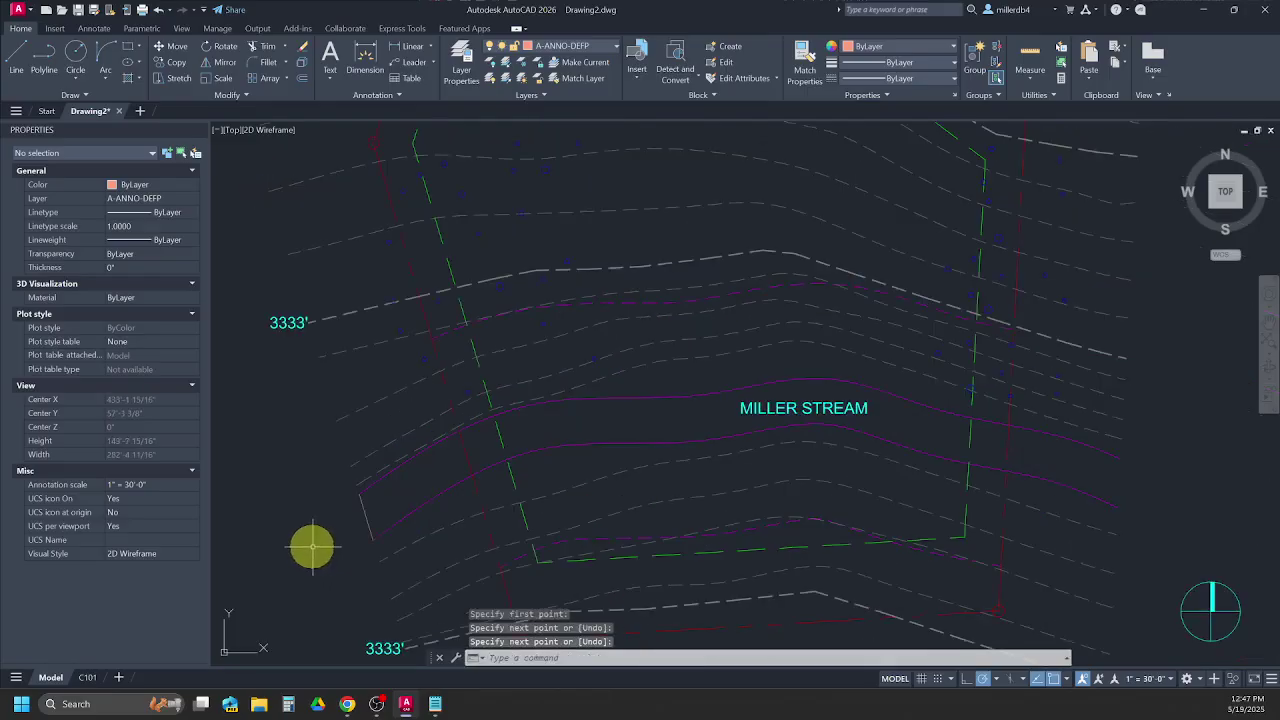
Draw a line joining the east ends of the two stream boundary lines and end the Line command.
type("l")
key("Return")
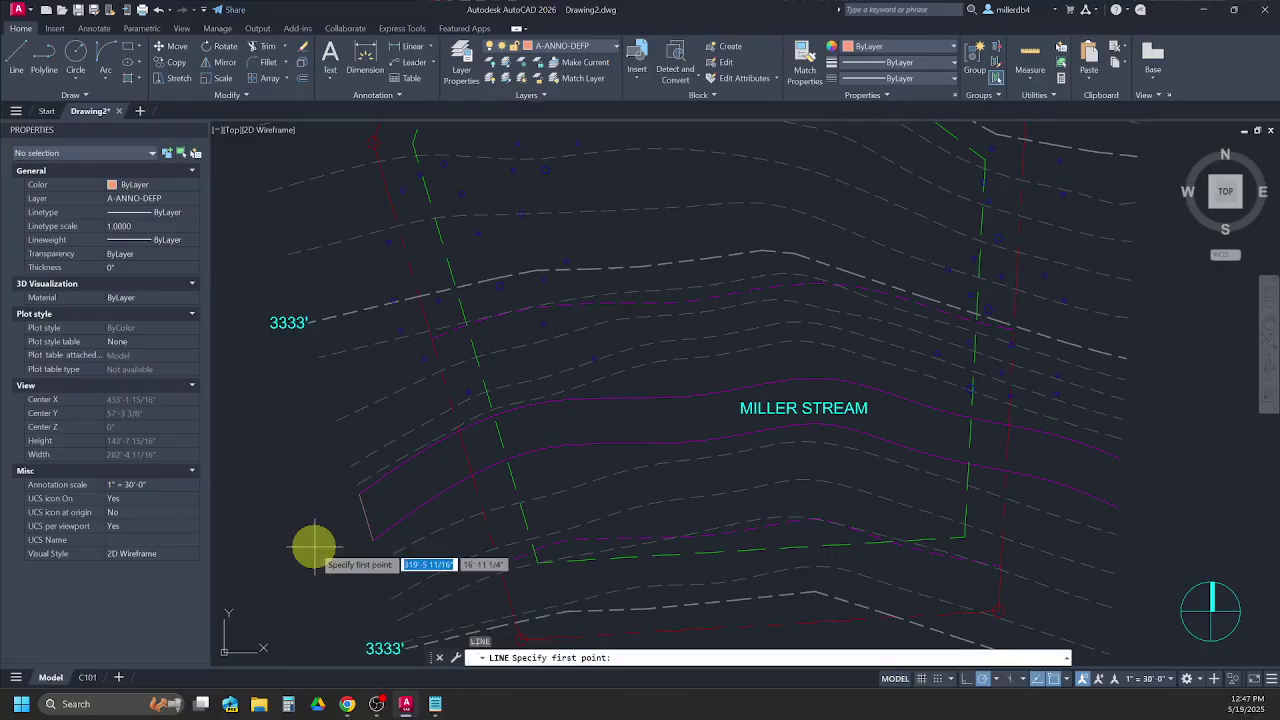
left_click(1118, 458)
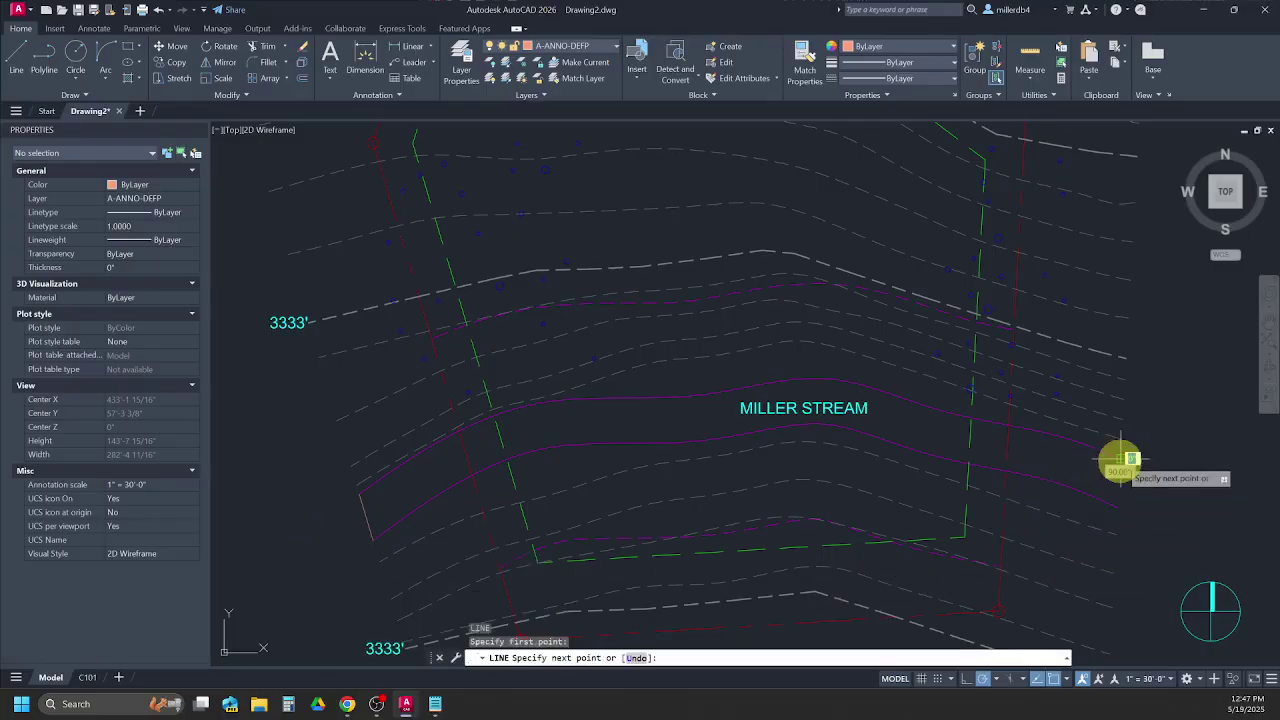
left_click(1118, 507)
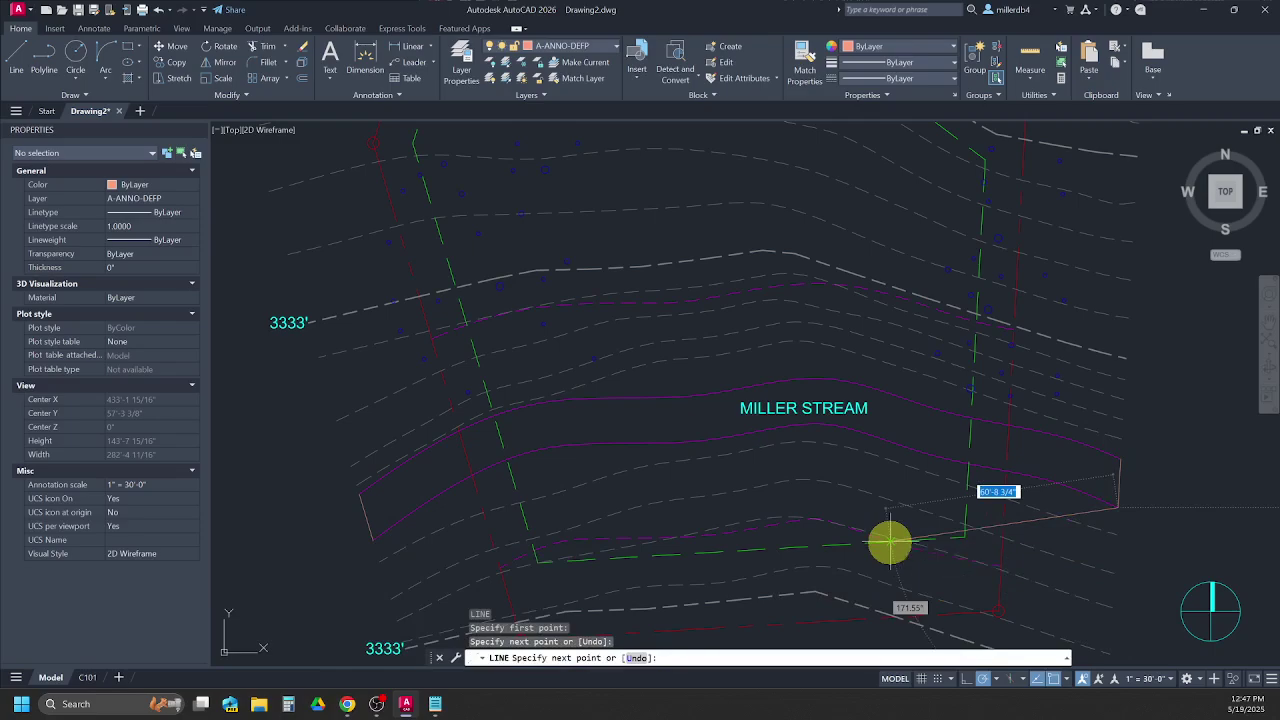
key("Escape")
key("Escape")
key("Escape")
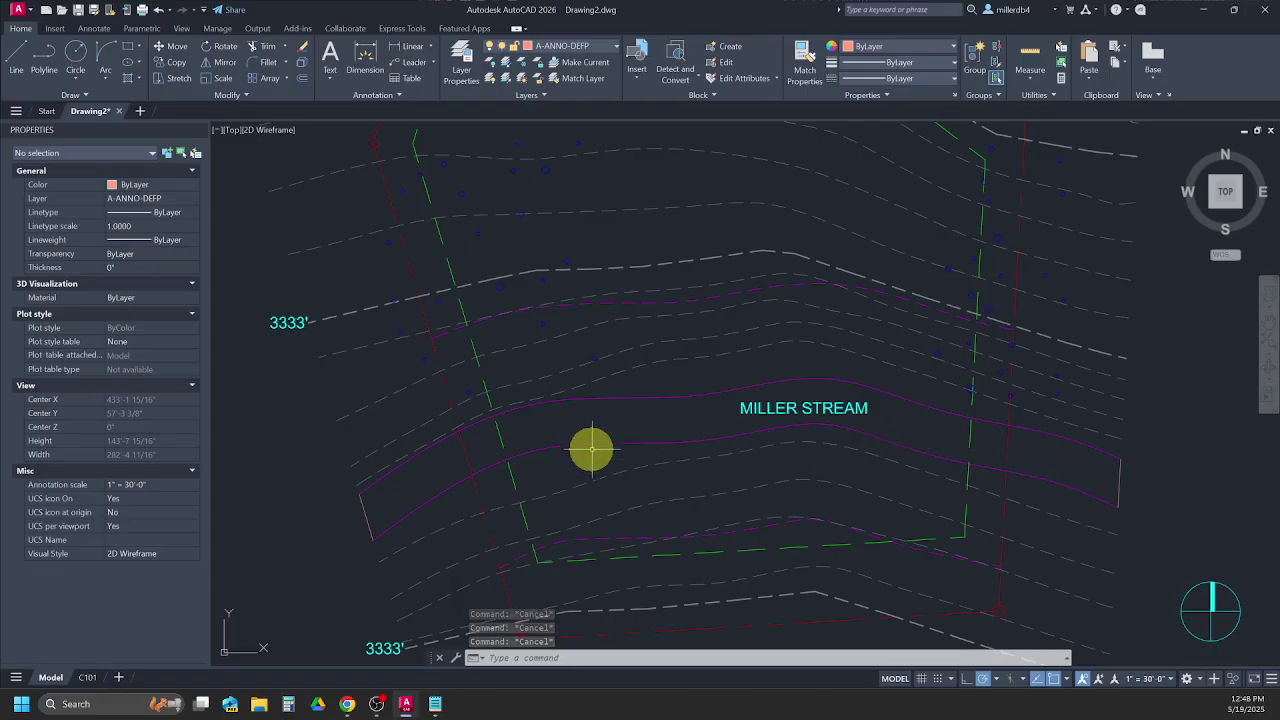
Make A-ANNO-PATT the current layer and set up an ANSI31 hatch with angle 135 and scale 192.
left_click(601, 45)
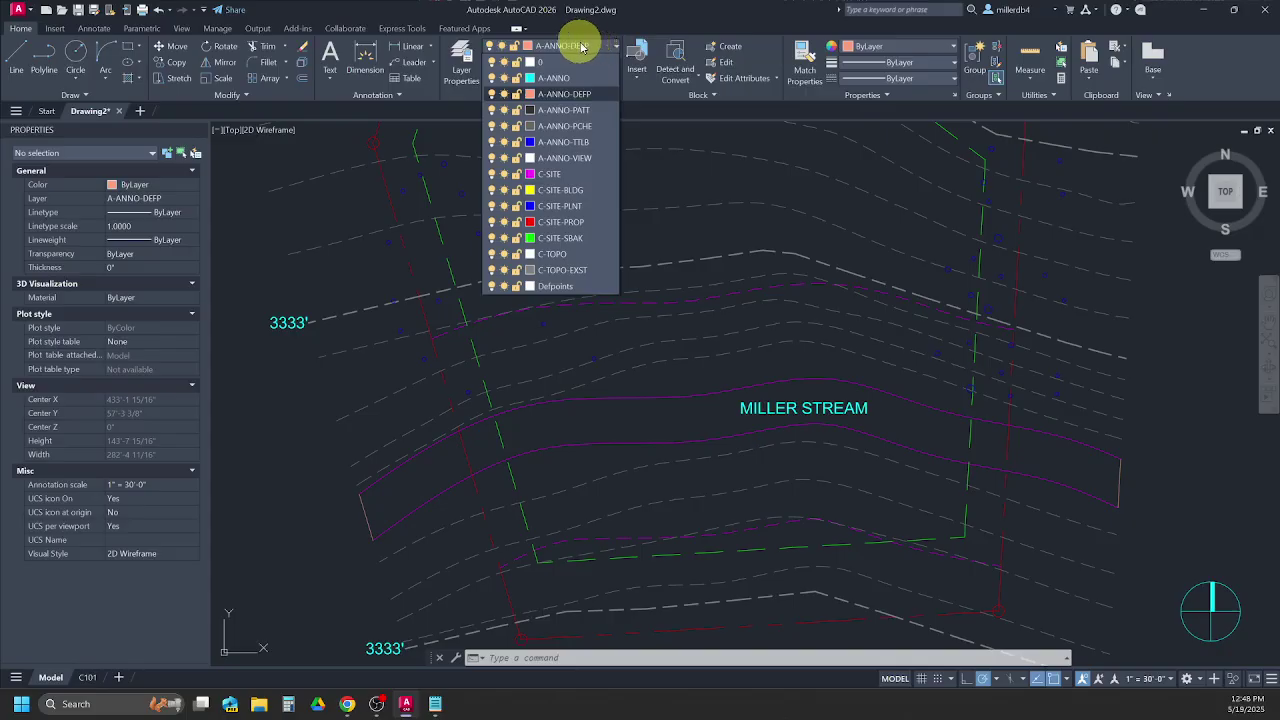
left_click(570, 112)
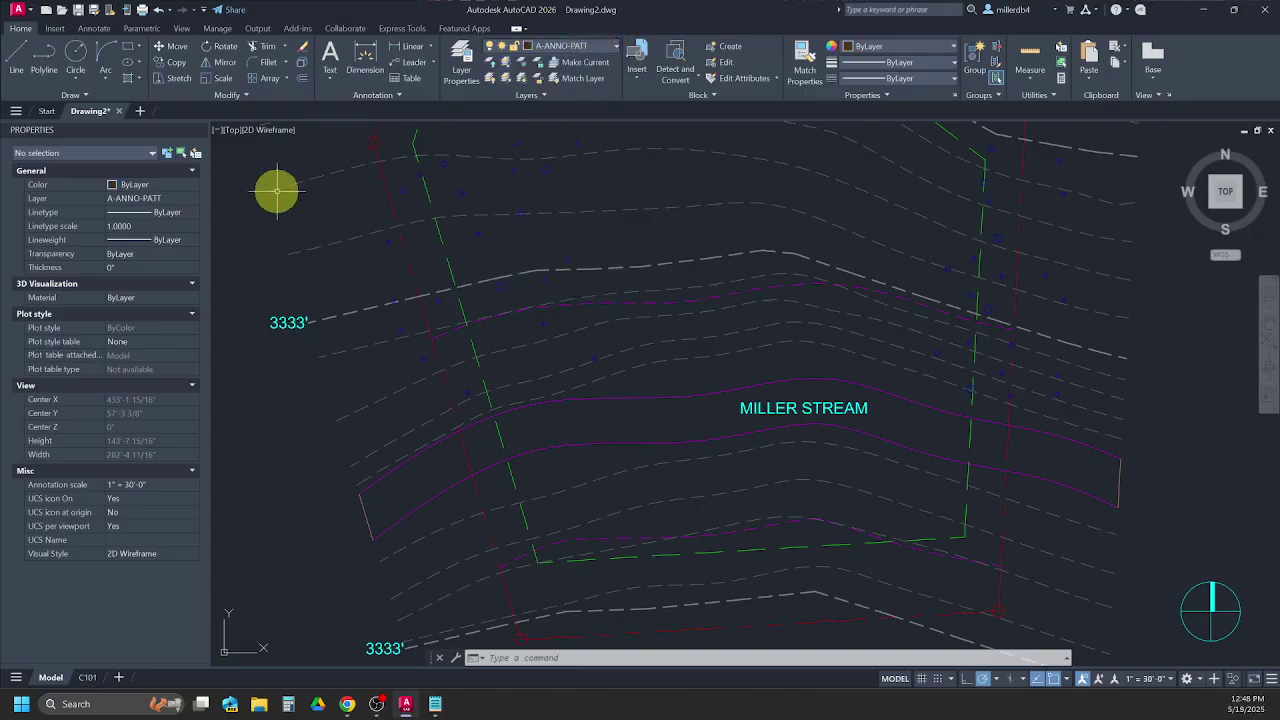
type("H")
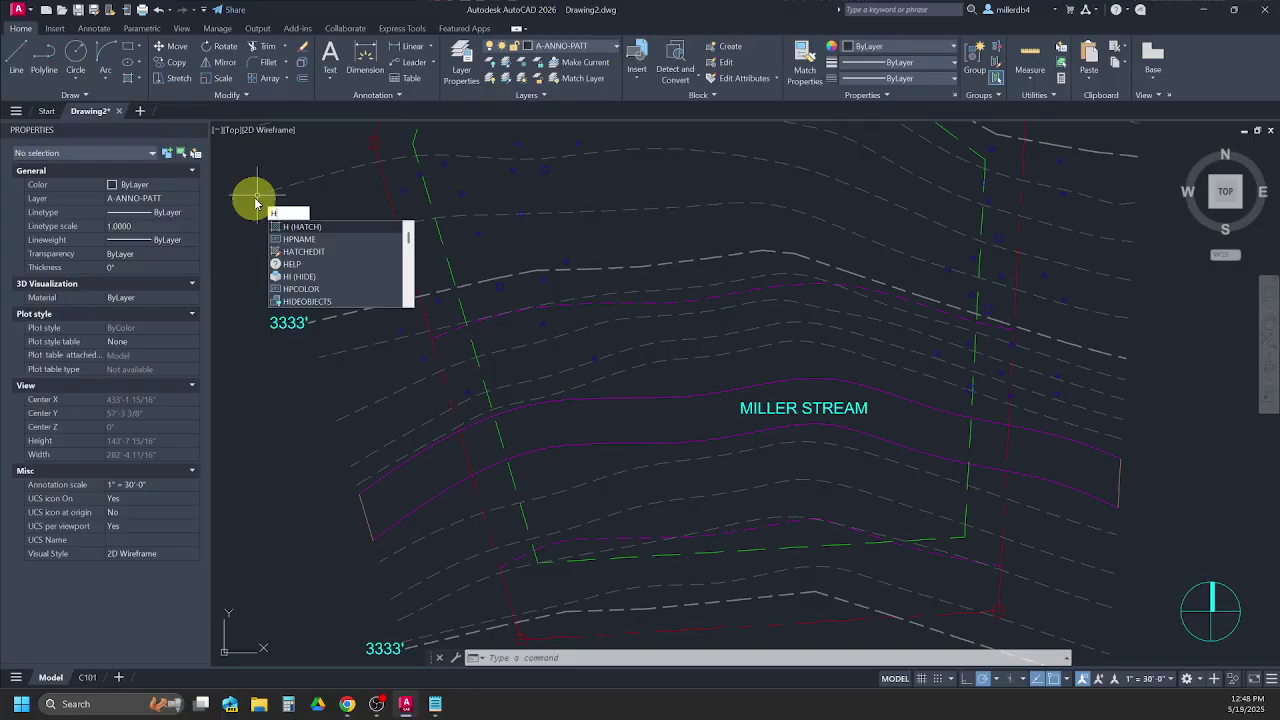
key("Return")
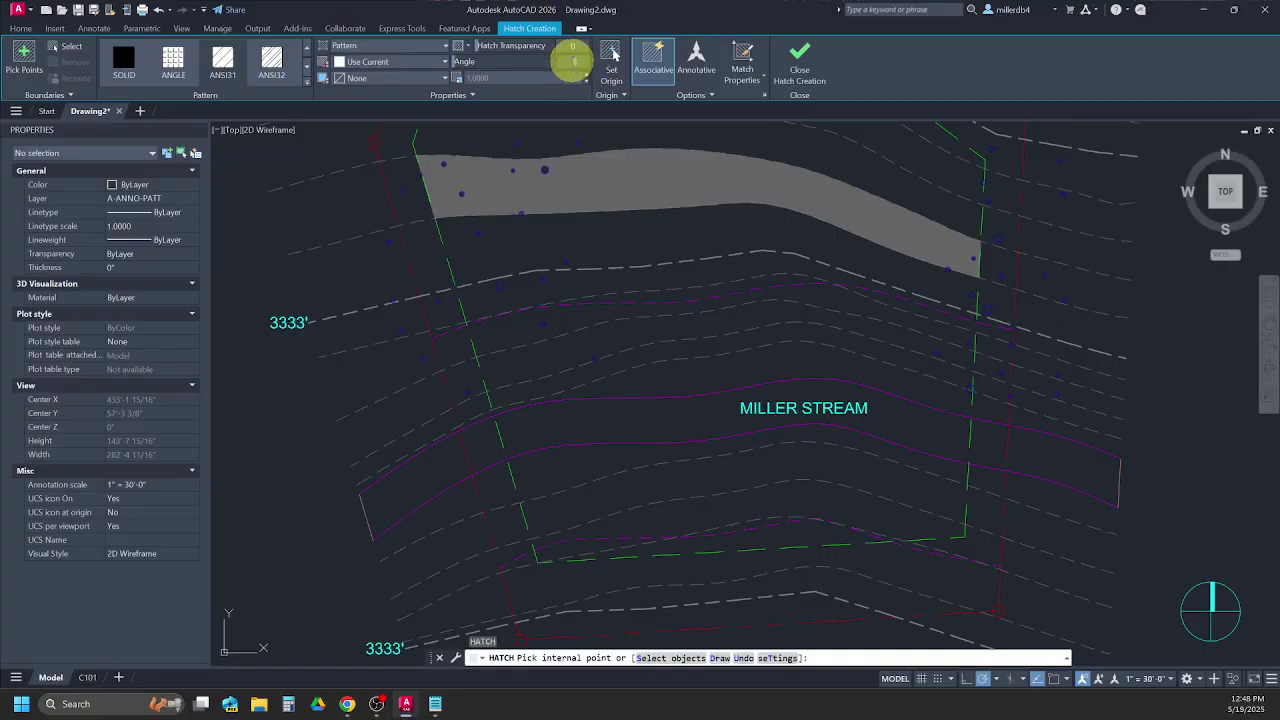
left_click(526, 76)
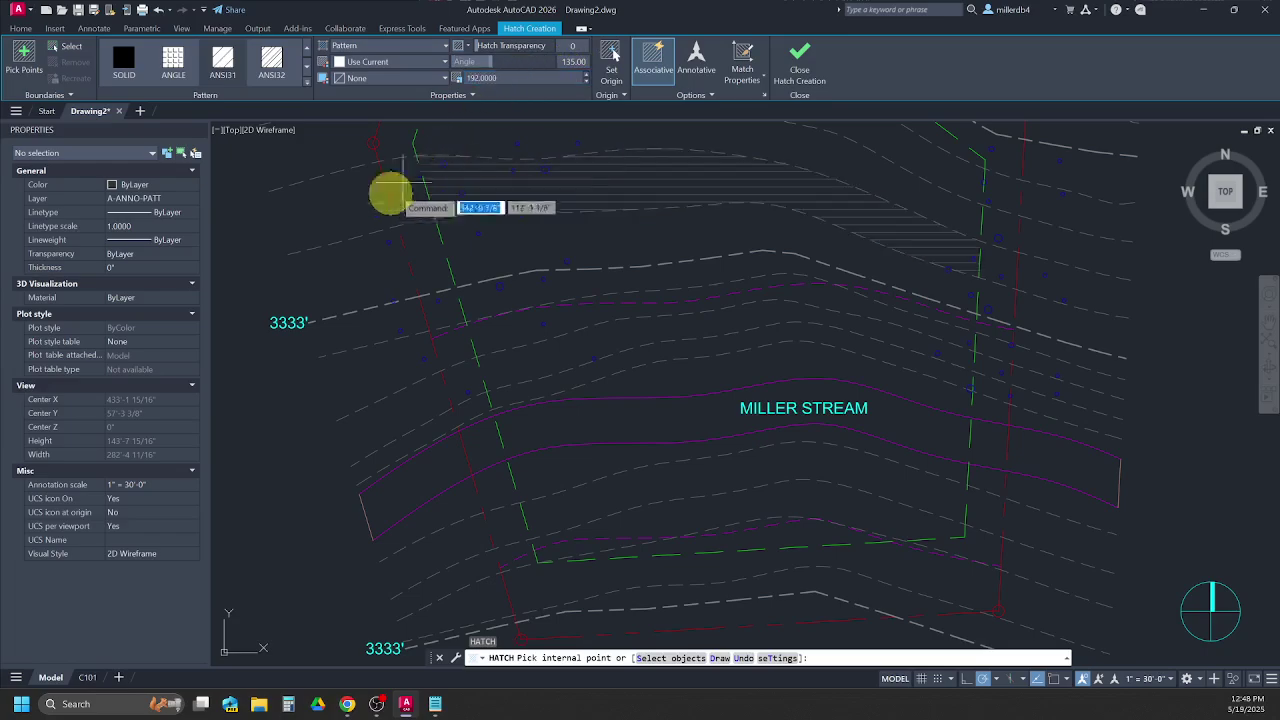
Hatch the stream's west end as far as the west setback line, undo the stray middle fill, and end the Hatch command.
left_click(423, 474)
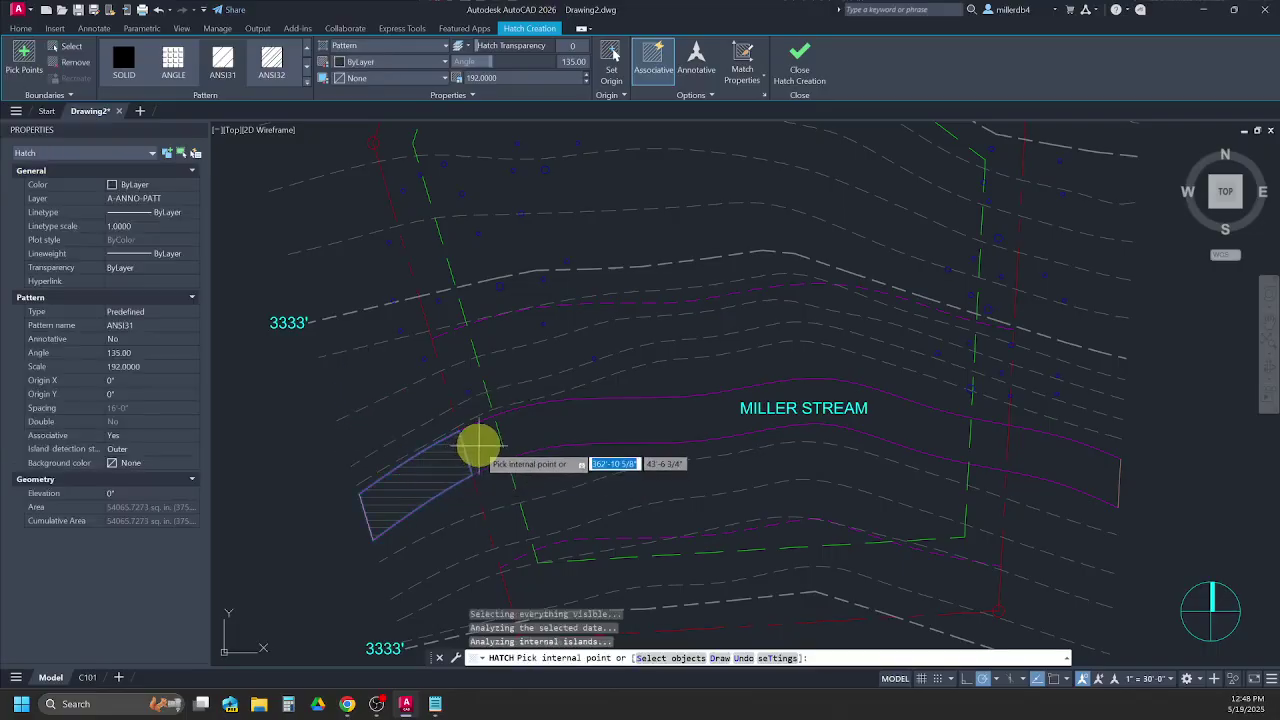
left_click(560, 434)
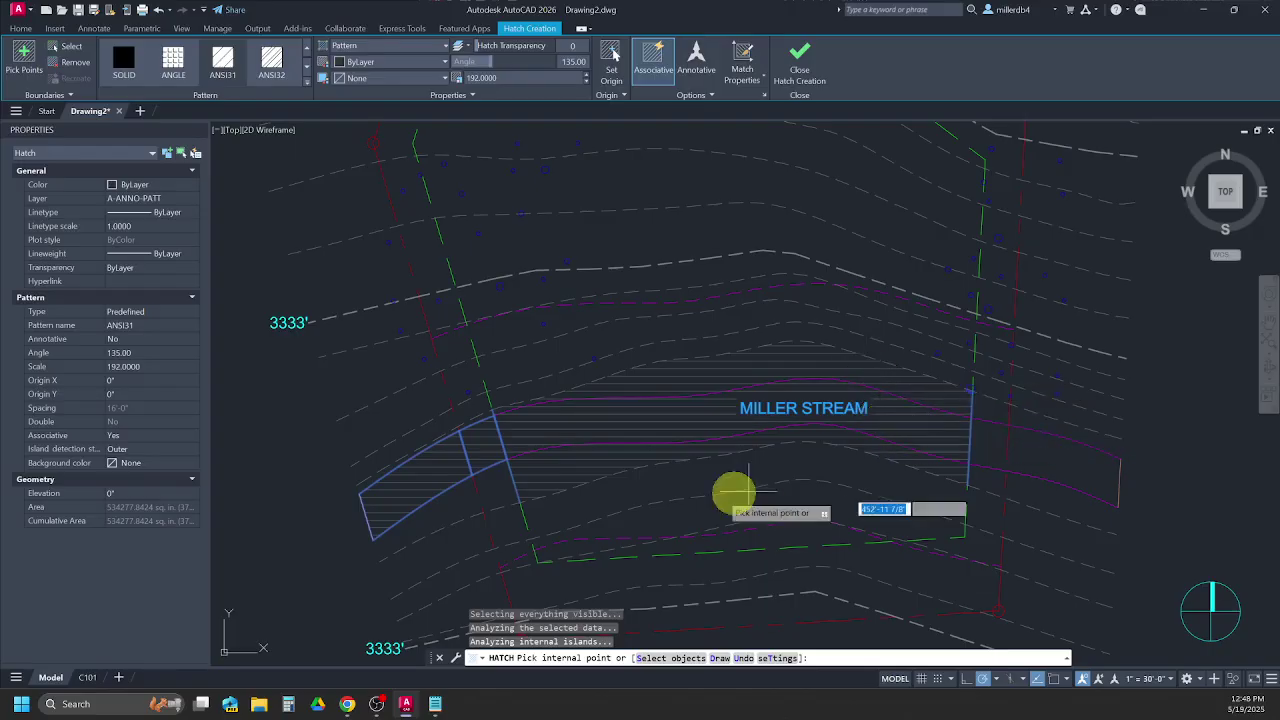
key("ctrl+z")
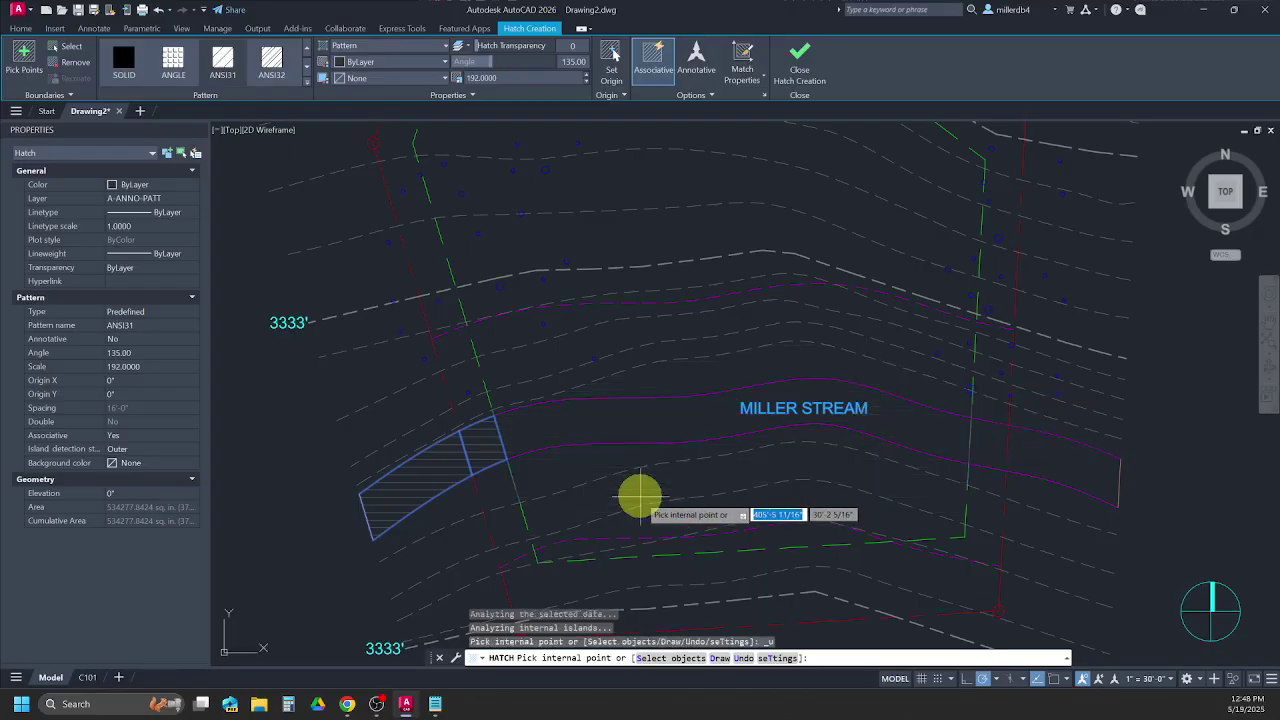
key("Escape")
key("Escape")
key("Escape")
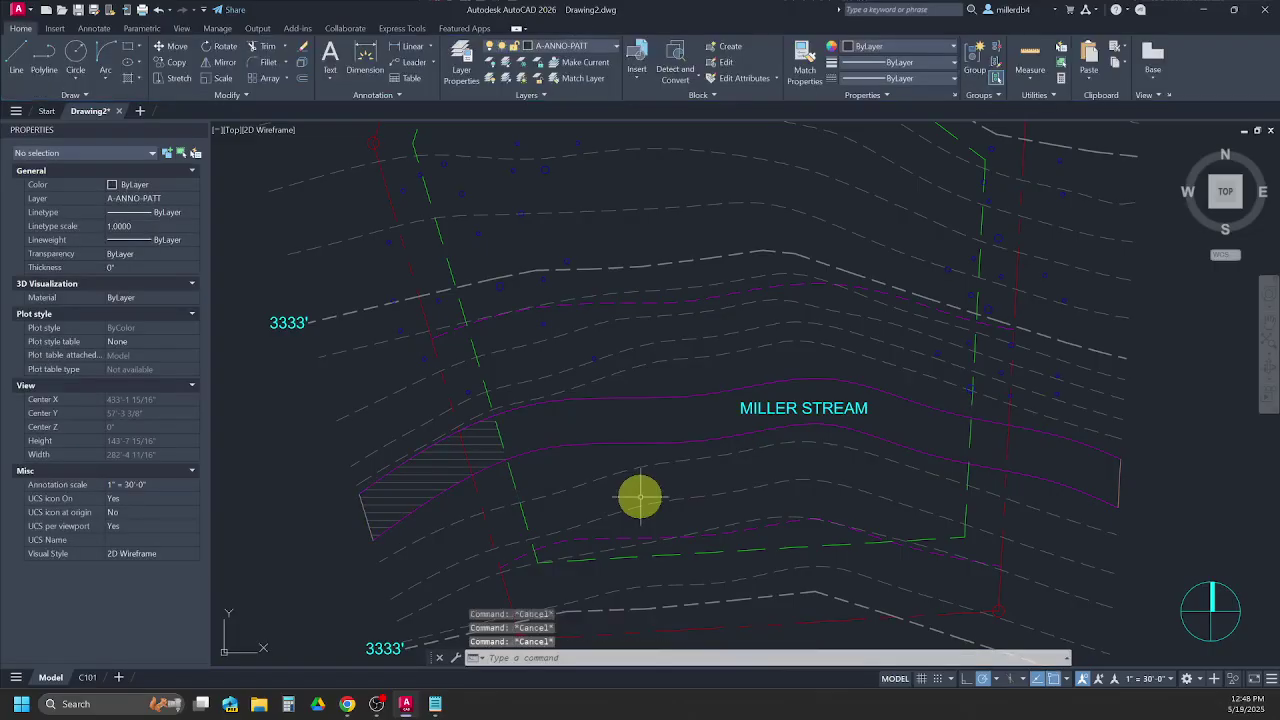
Hatch the rest of the stream from the west setback line to its east end with ANSI31, angle 135 and scale 192.
type("H")
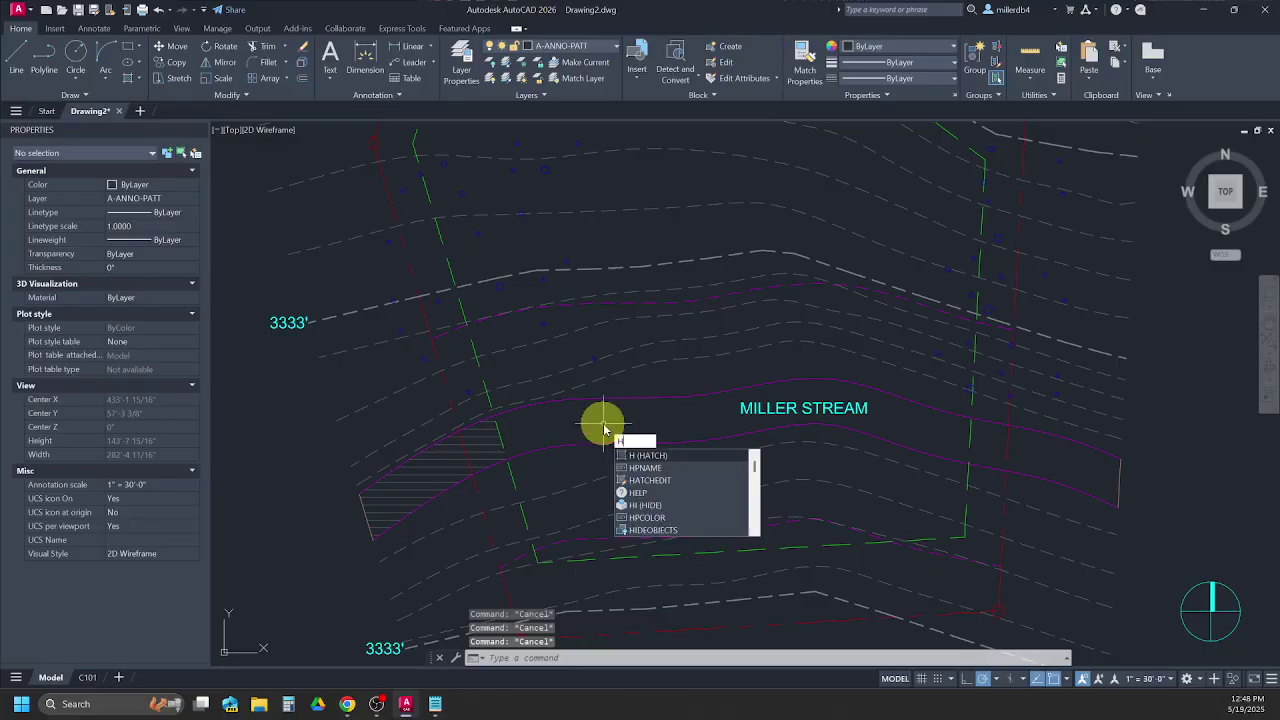
key("Return")
left_click(603, 424)
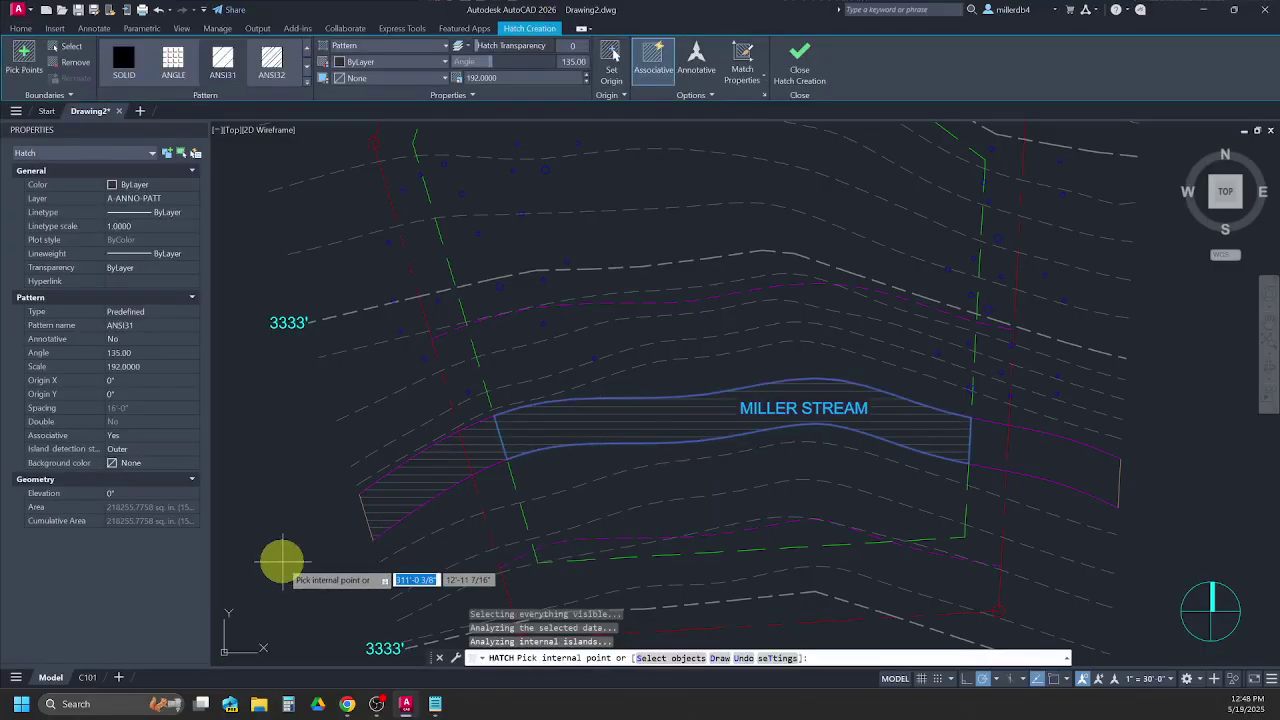
left_click(988, 455)
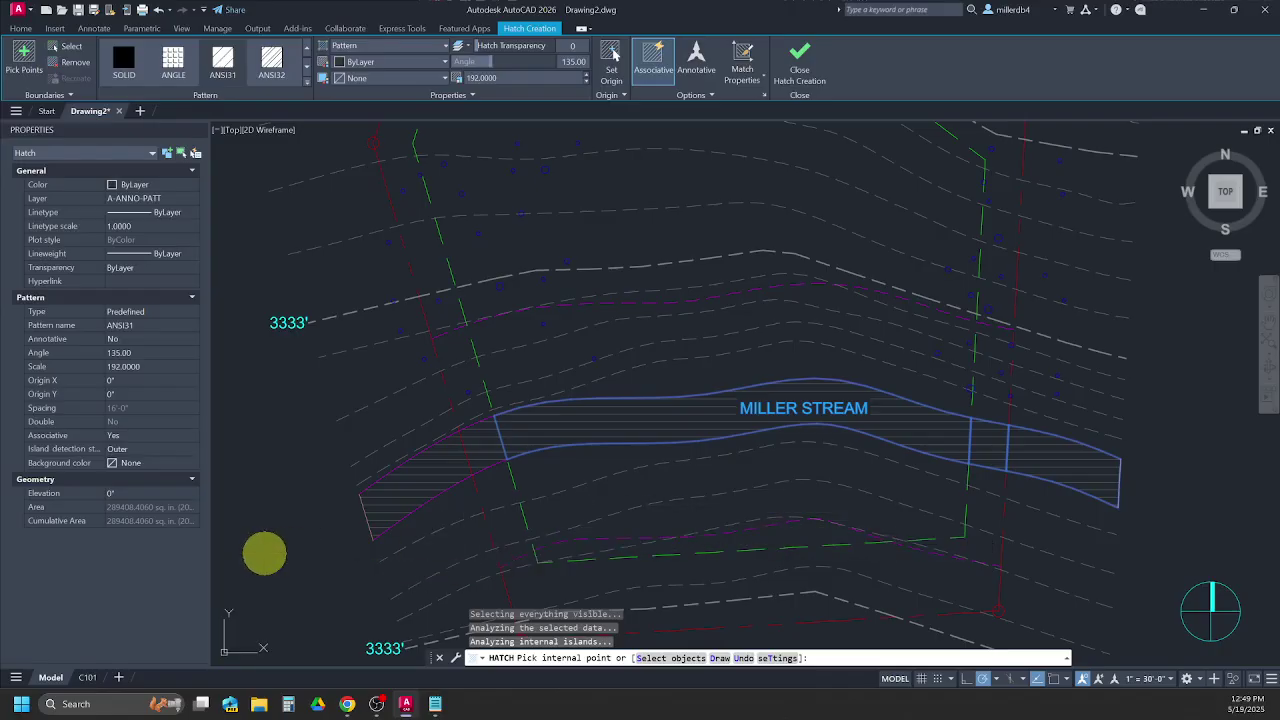
key("Escape")
key("Escape")
key("Escape")
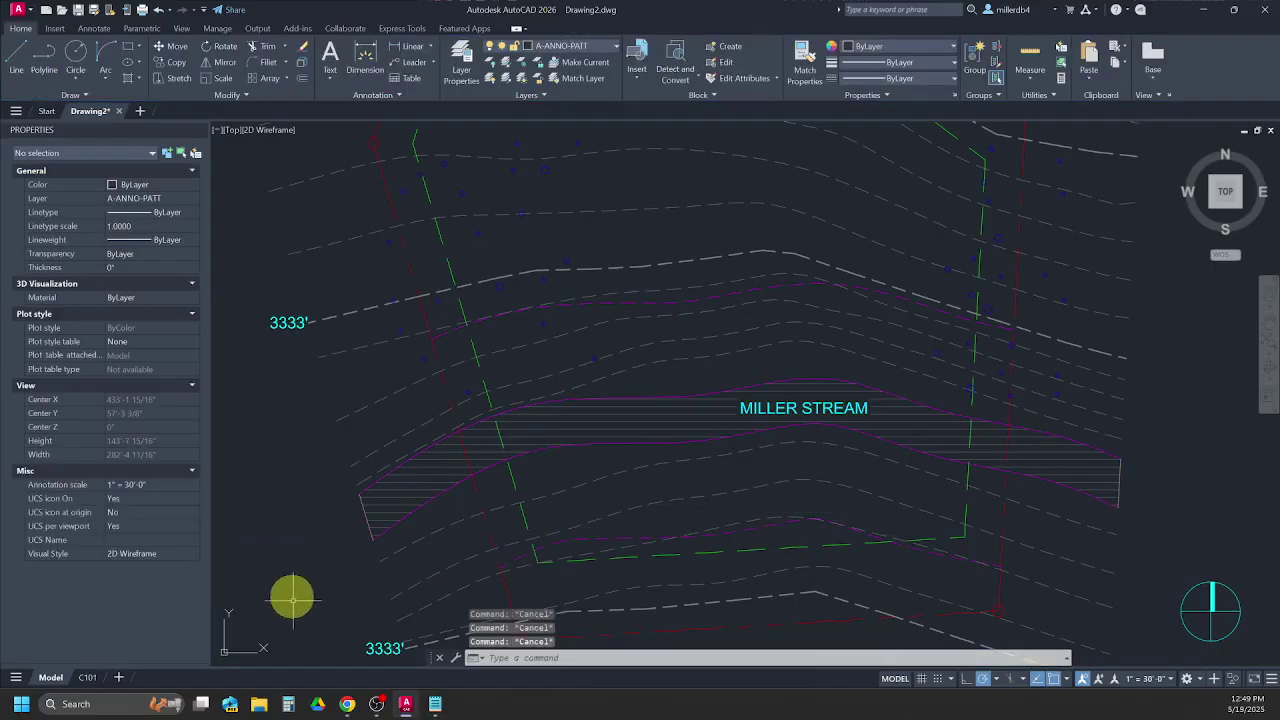
Switch to the browser, read the building footprint requirements in BSC1210-SitePlan_Instructions, and return to the AutoCAD drawing.
left_click(345, 708)
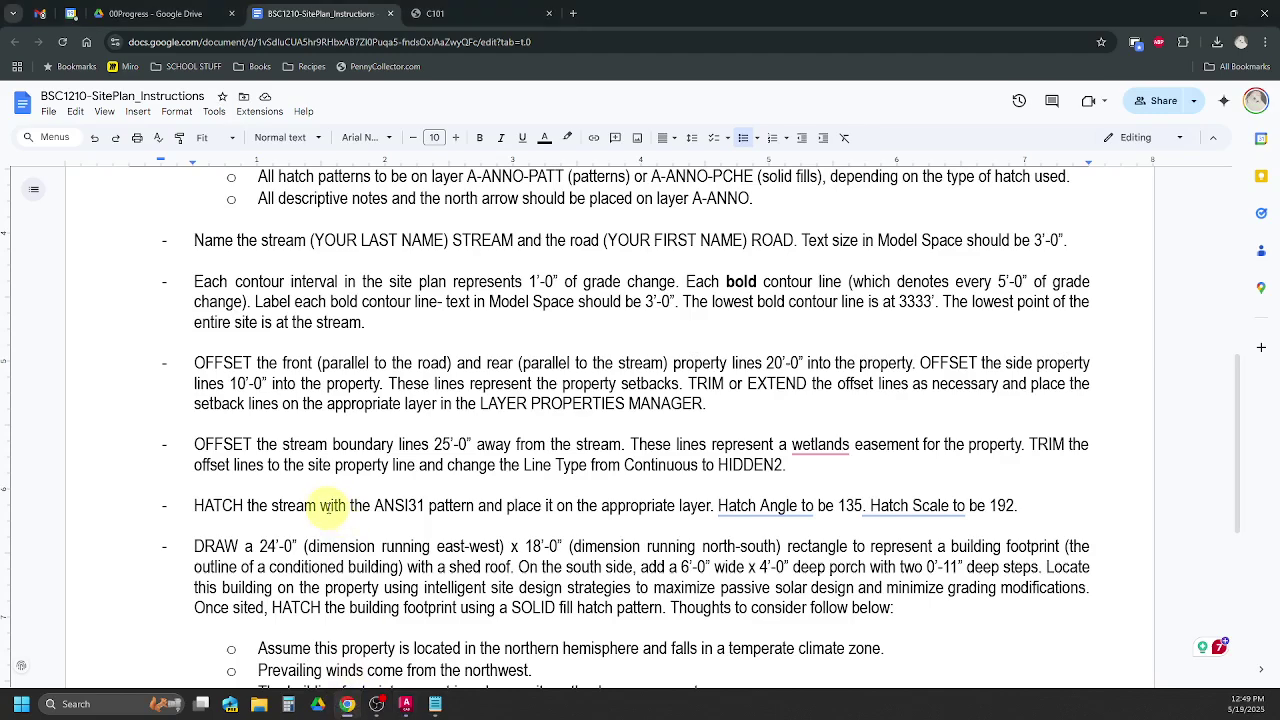
scroll(333, 505, "down", 1)
scroll(290, 466, "down", 1)
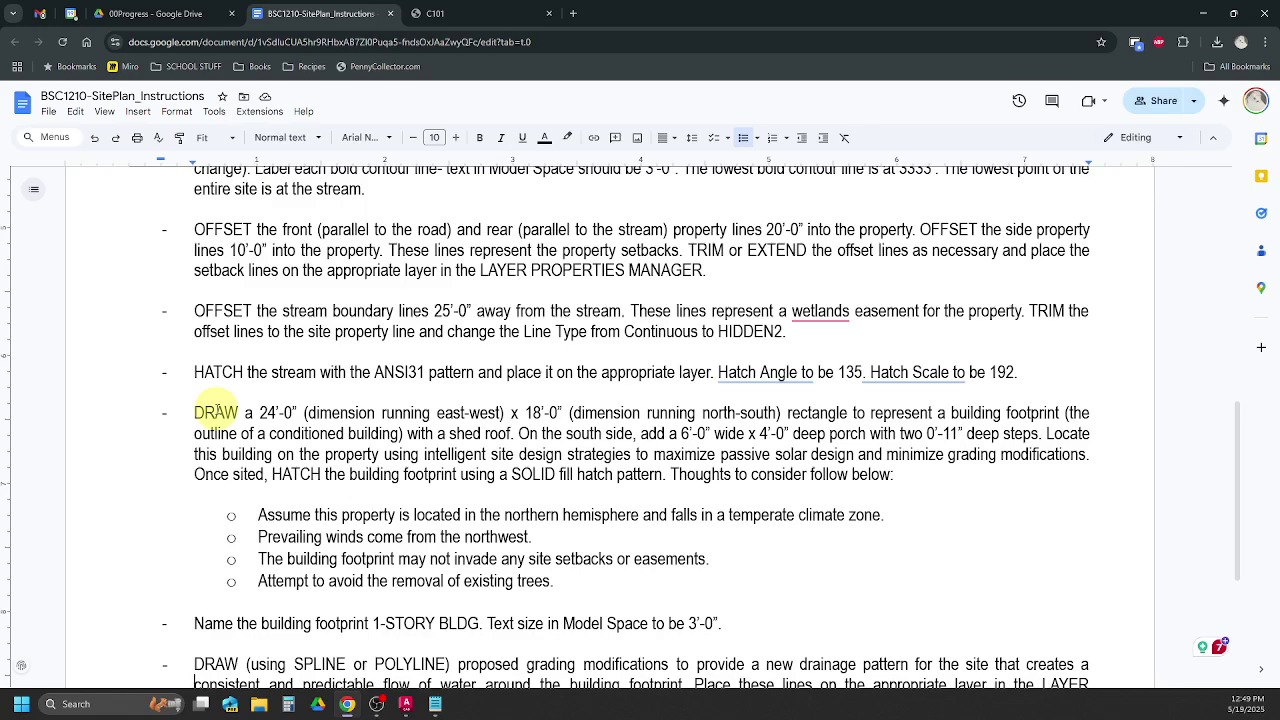
left_click(405, 704)
Make C-SITE-BLDG the current layer and place the first corner of a rectangle in the empty area east of the site.
scroll(774, 484, "down", 2)
middle_click_drag(867, 453, 657, 491)
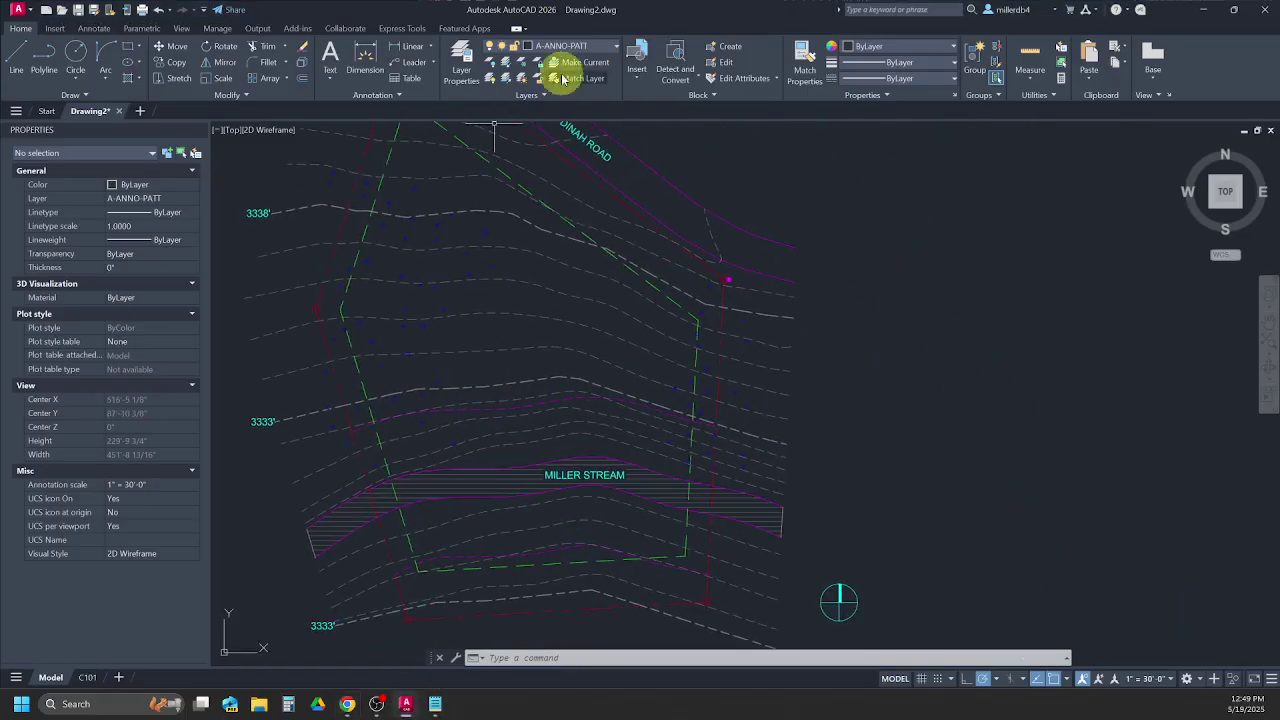
left_click(609, 49)
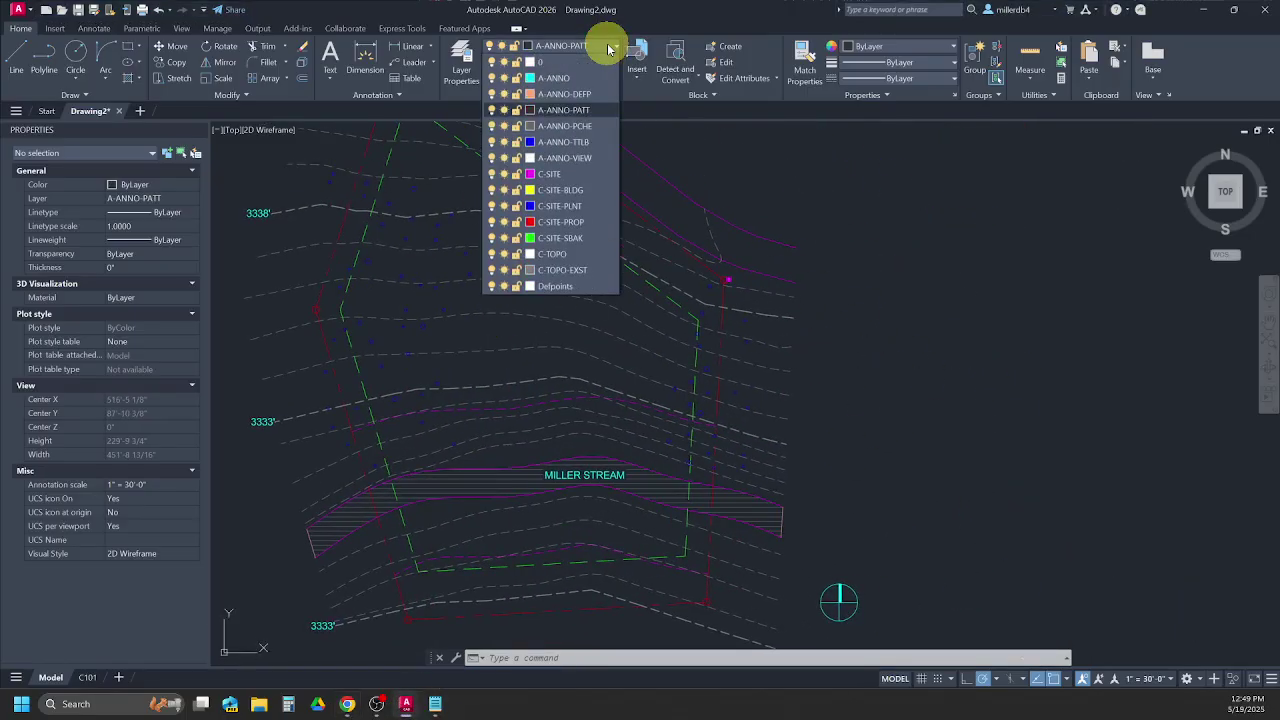
left_click(559, 192)
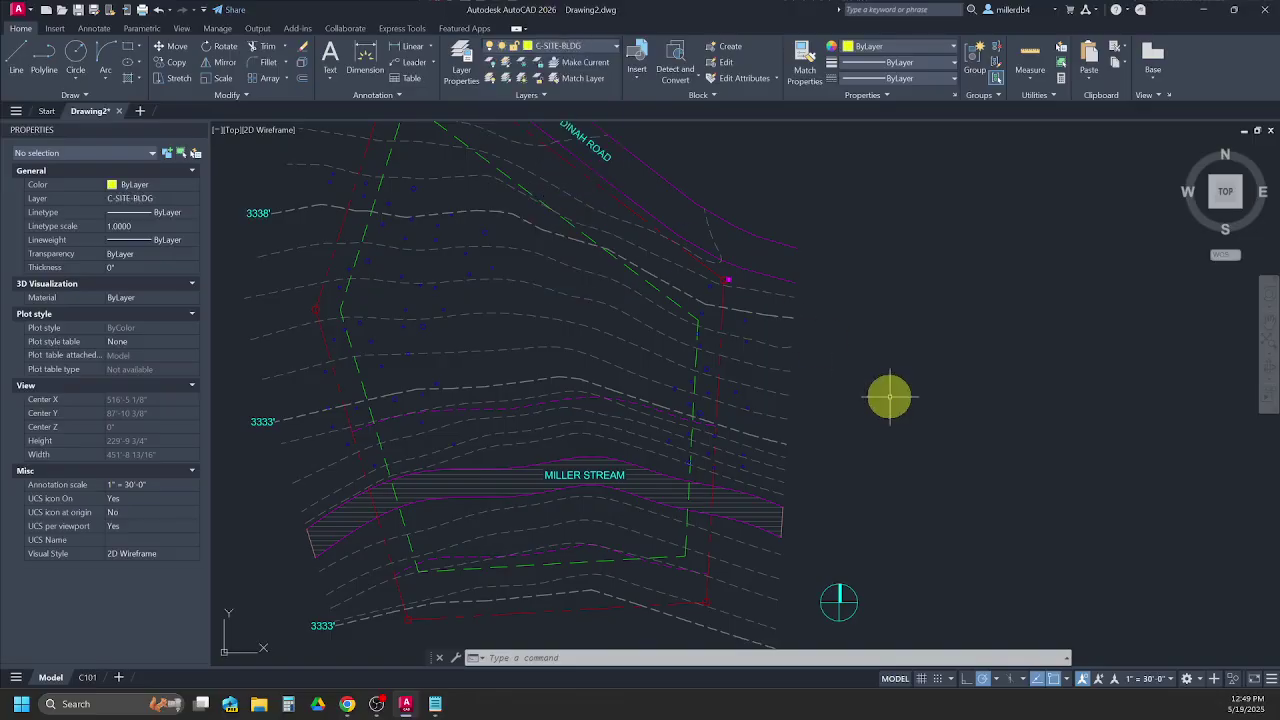
type("REC")
key("Return")
left_click(846, 376)
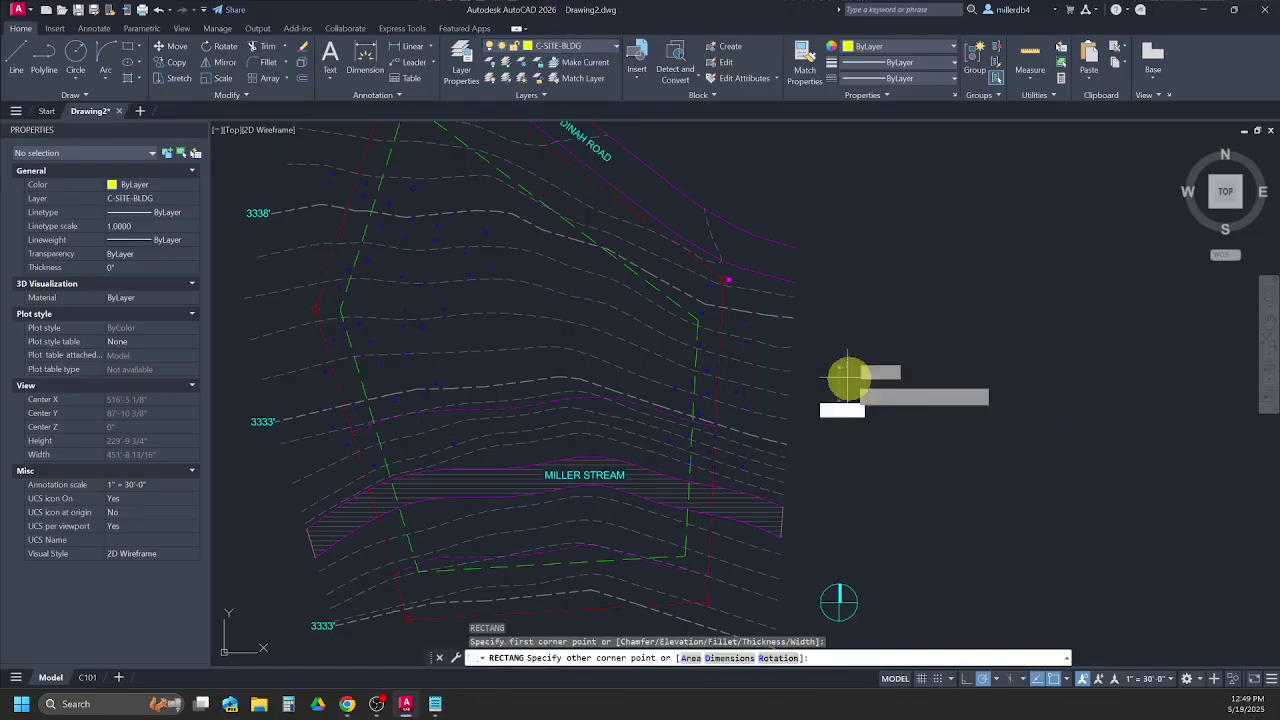